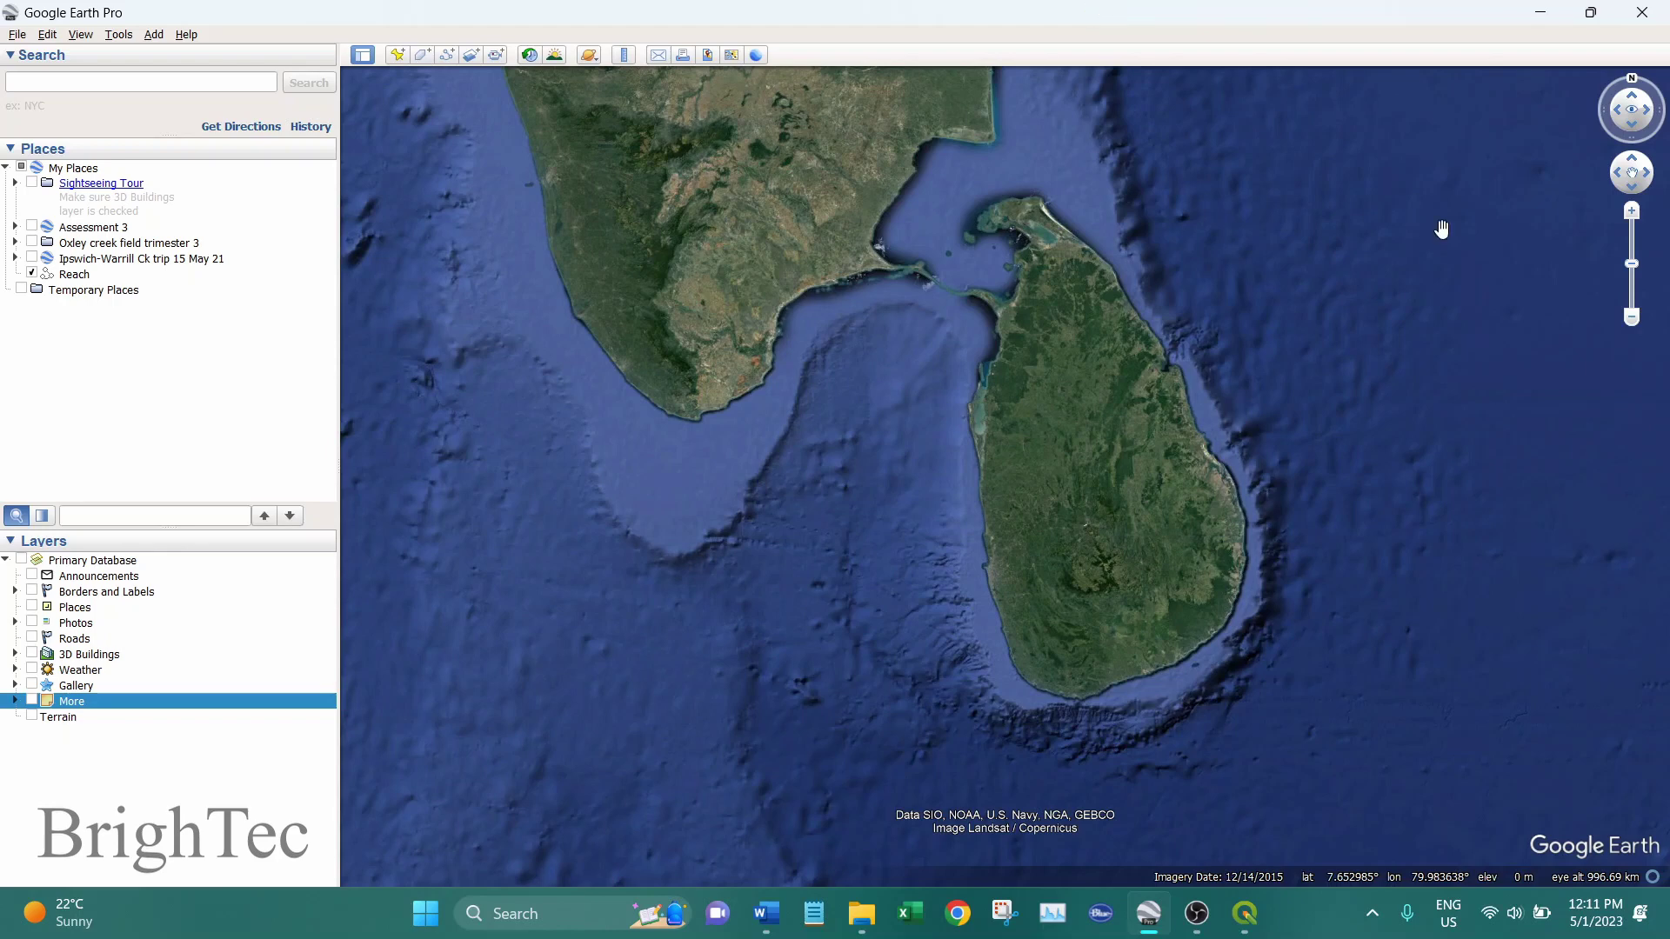
- Frame the elongated river island near Sri Lanka's southwest coast at about 1.88 km eye altitude, and reset the view's tilt and compass
{"action": "scroll", "coordinate": [981, 550], "scroll_direction": "up", "scroll_amount": 2}
{"action": "scroll", "coordinate": [1026, 574], "scroll_direction": "up", "scroll_amount": 5}
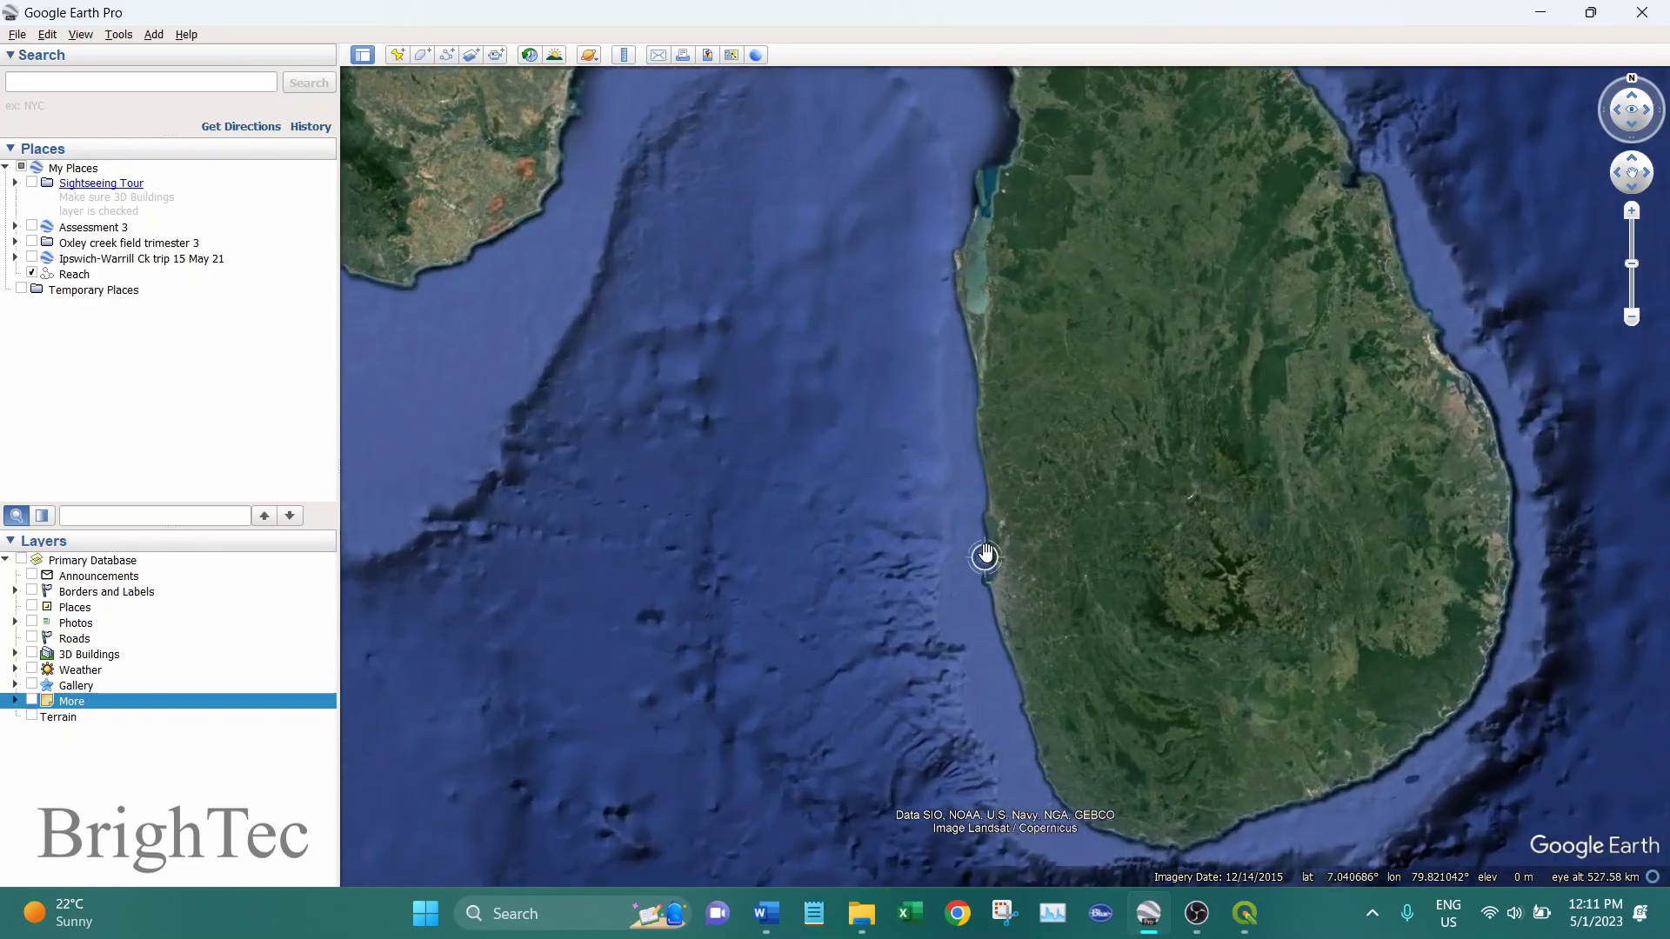
{"action": "scroll", "coordinate": [1029, 557], "scroll_direction": "up", "scroll_amount": 3}
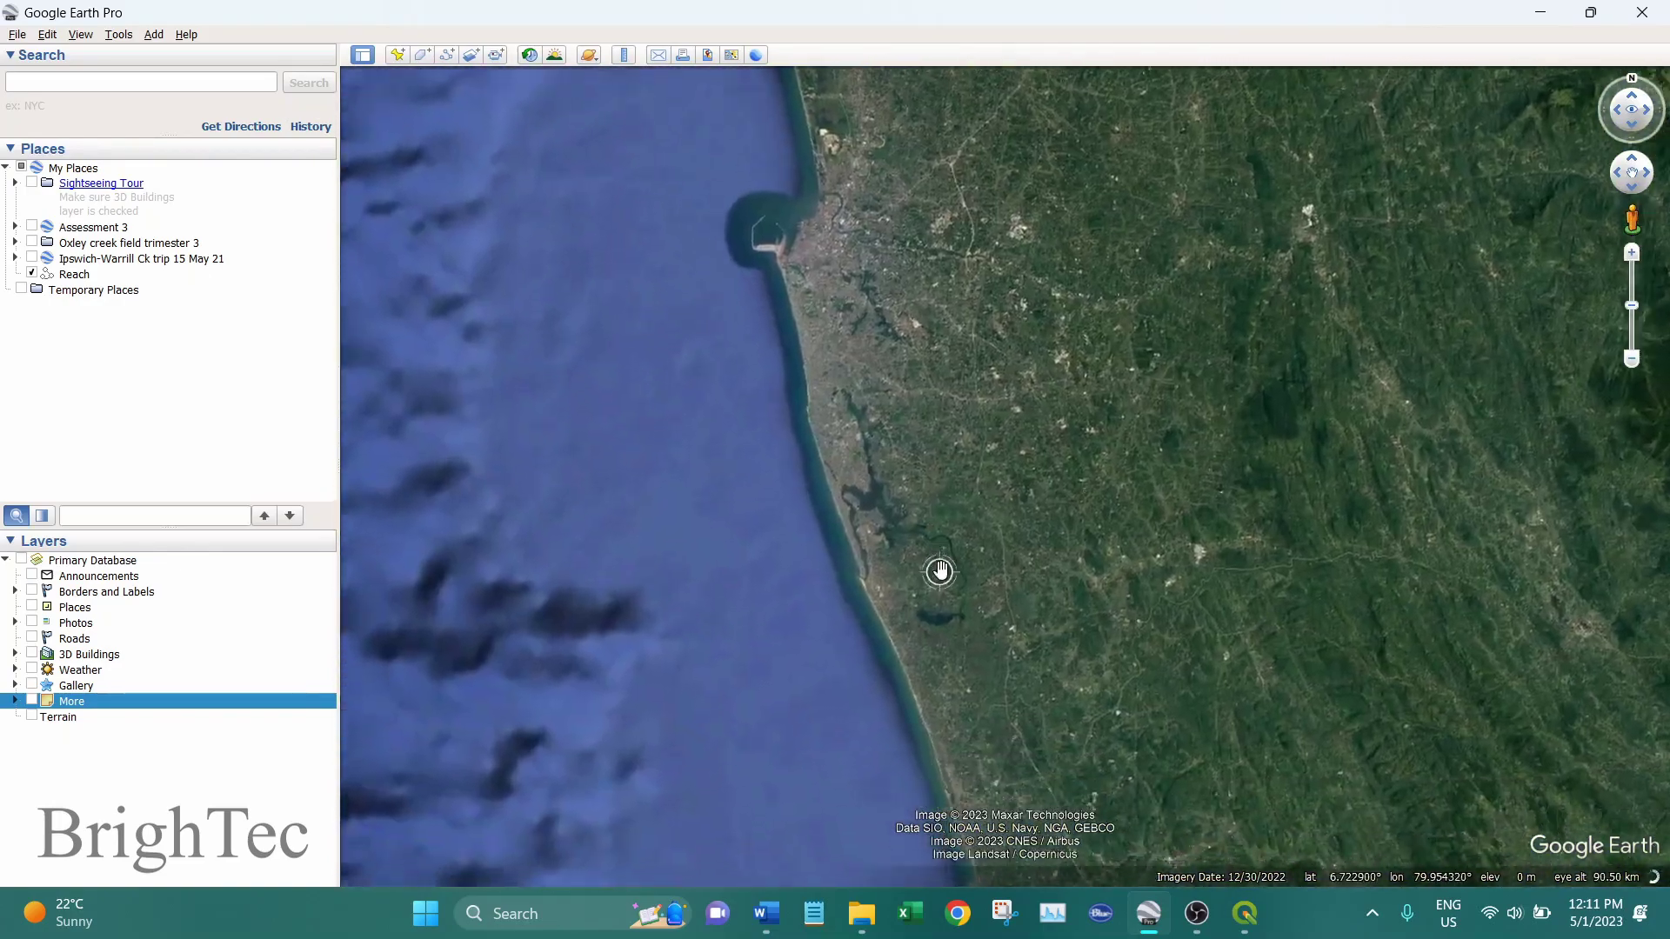
{"action": "left_click_drag", "start_coordinate": [939, 567], "coordinate": [959, 196]}
{"action": "scroll", "coordinate": [959, 197], "scroll_direction": "up", "scroll_amount": 4}
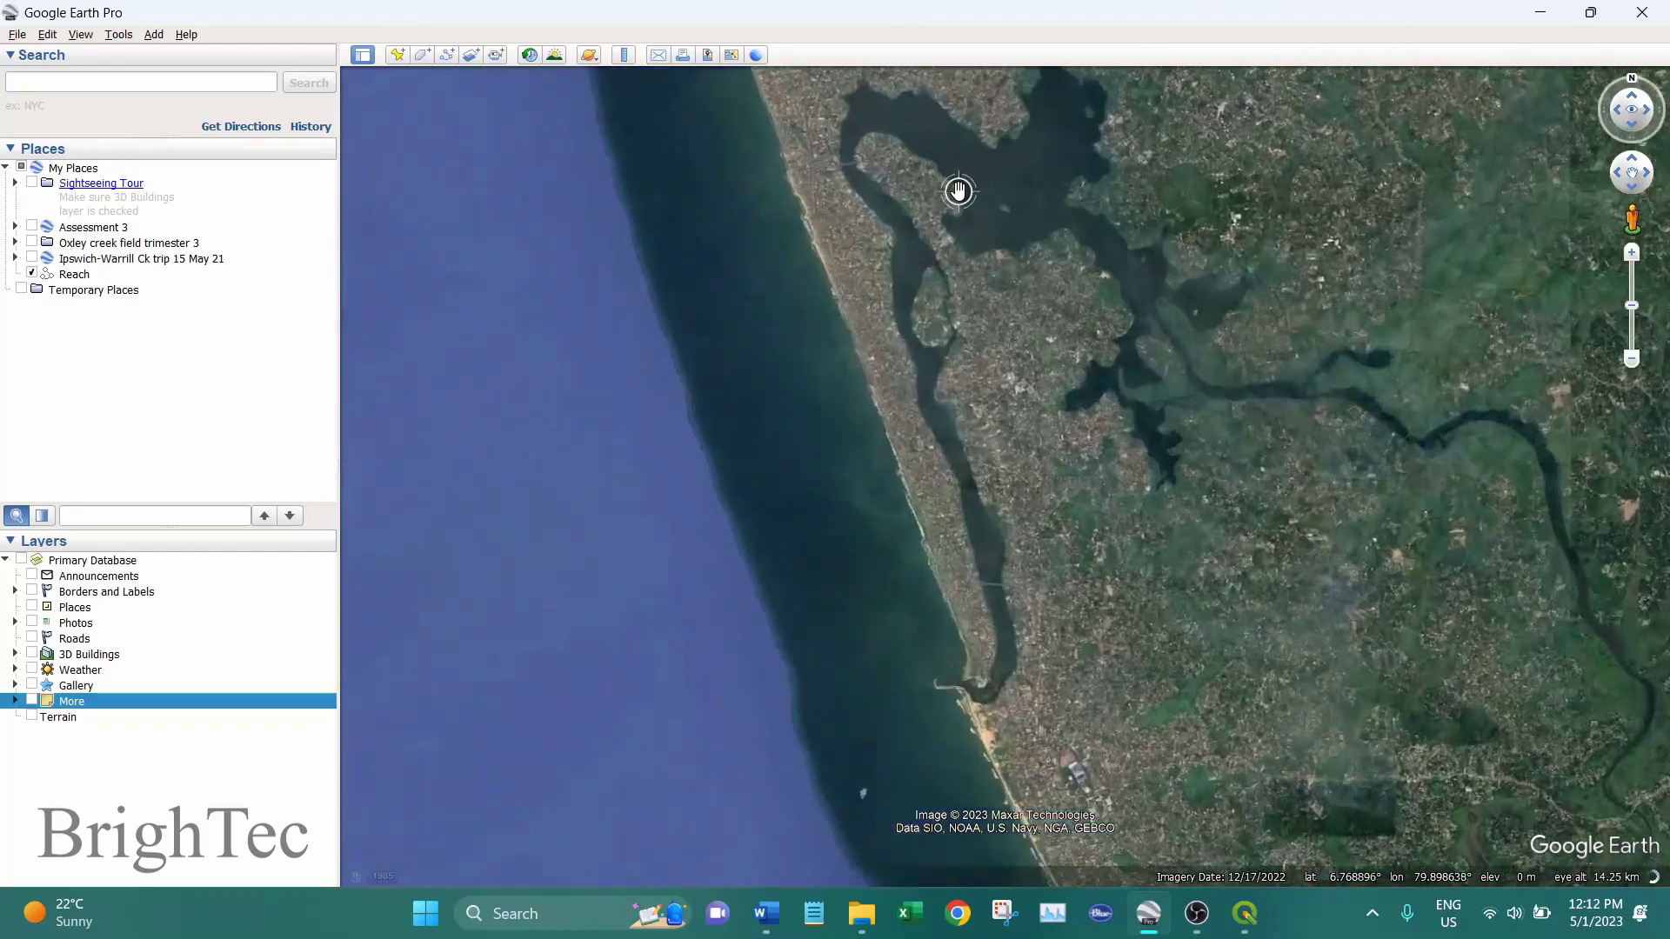
{"action": "scroll", "coordinate": [843, 419], "scroll_direction": "up", "scroll_amount": 3}
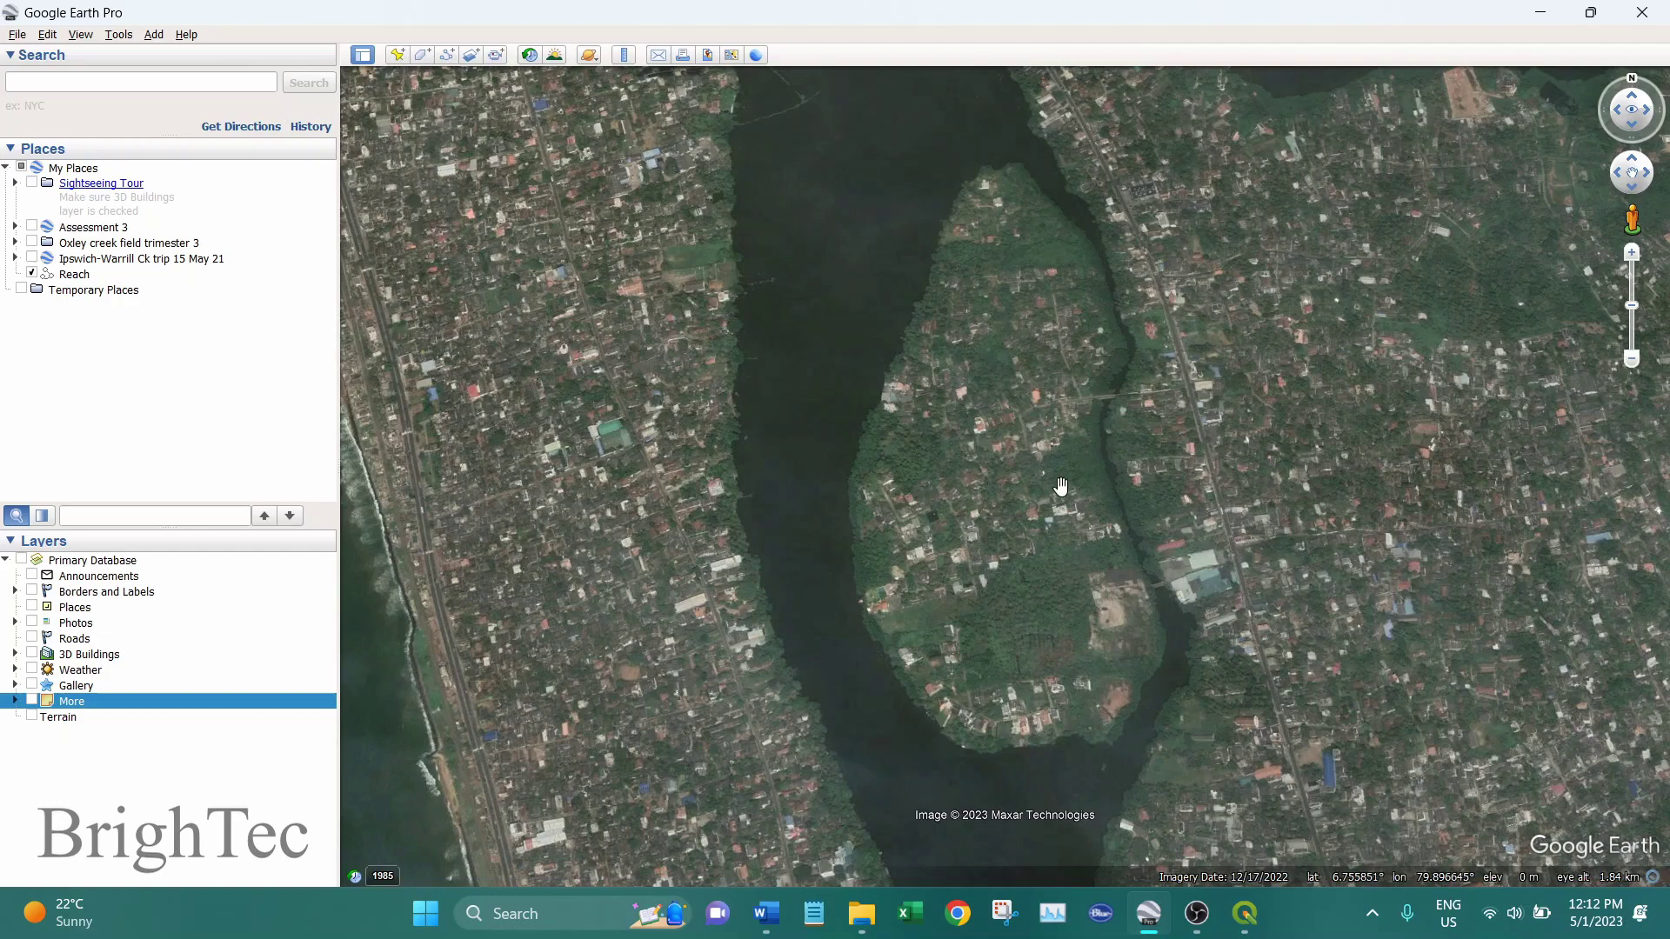
{"action": "left_click", "coordinate": [83, 35]}
{"action": "mouse_move", "coordinate": [174, 357]}
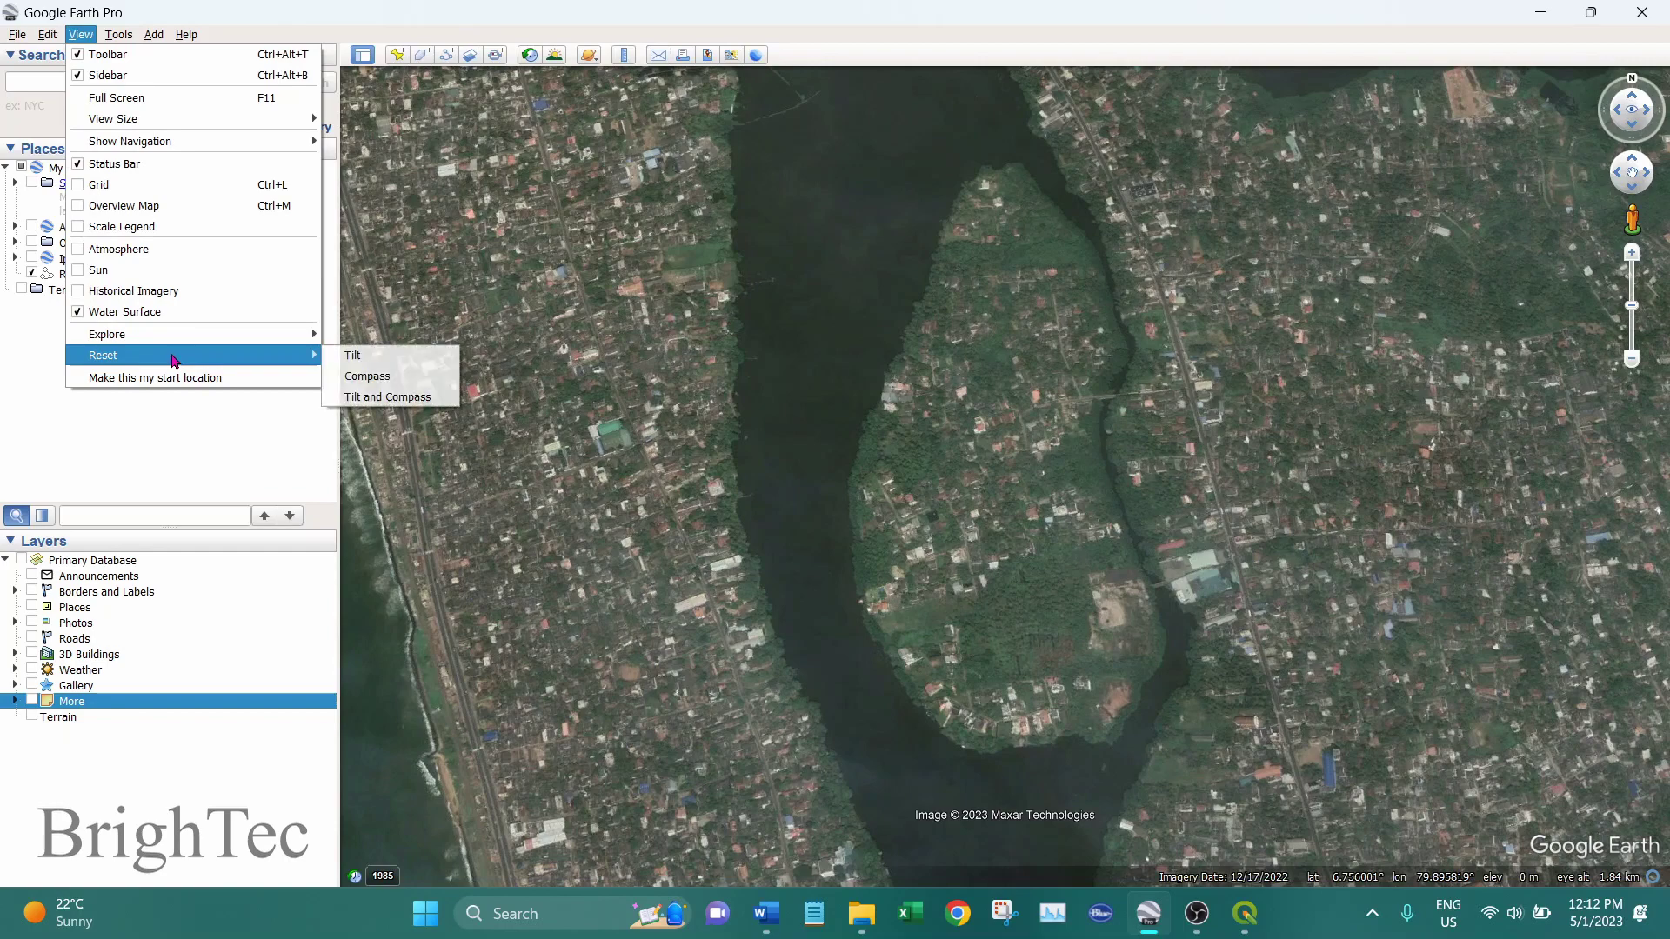
{"action": "left_click", "coordinate": [394, 401]}
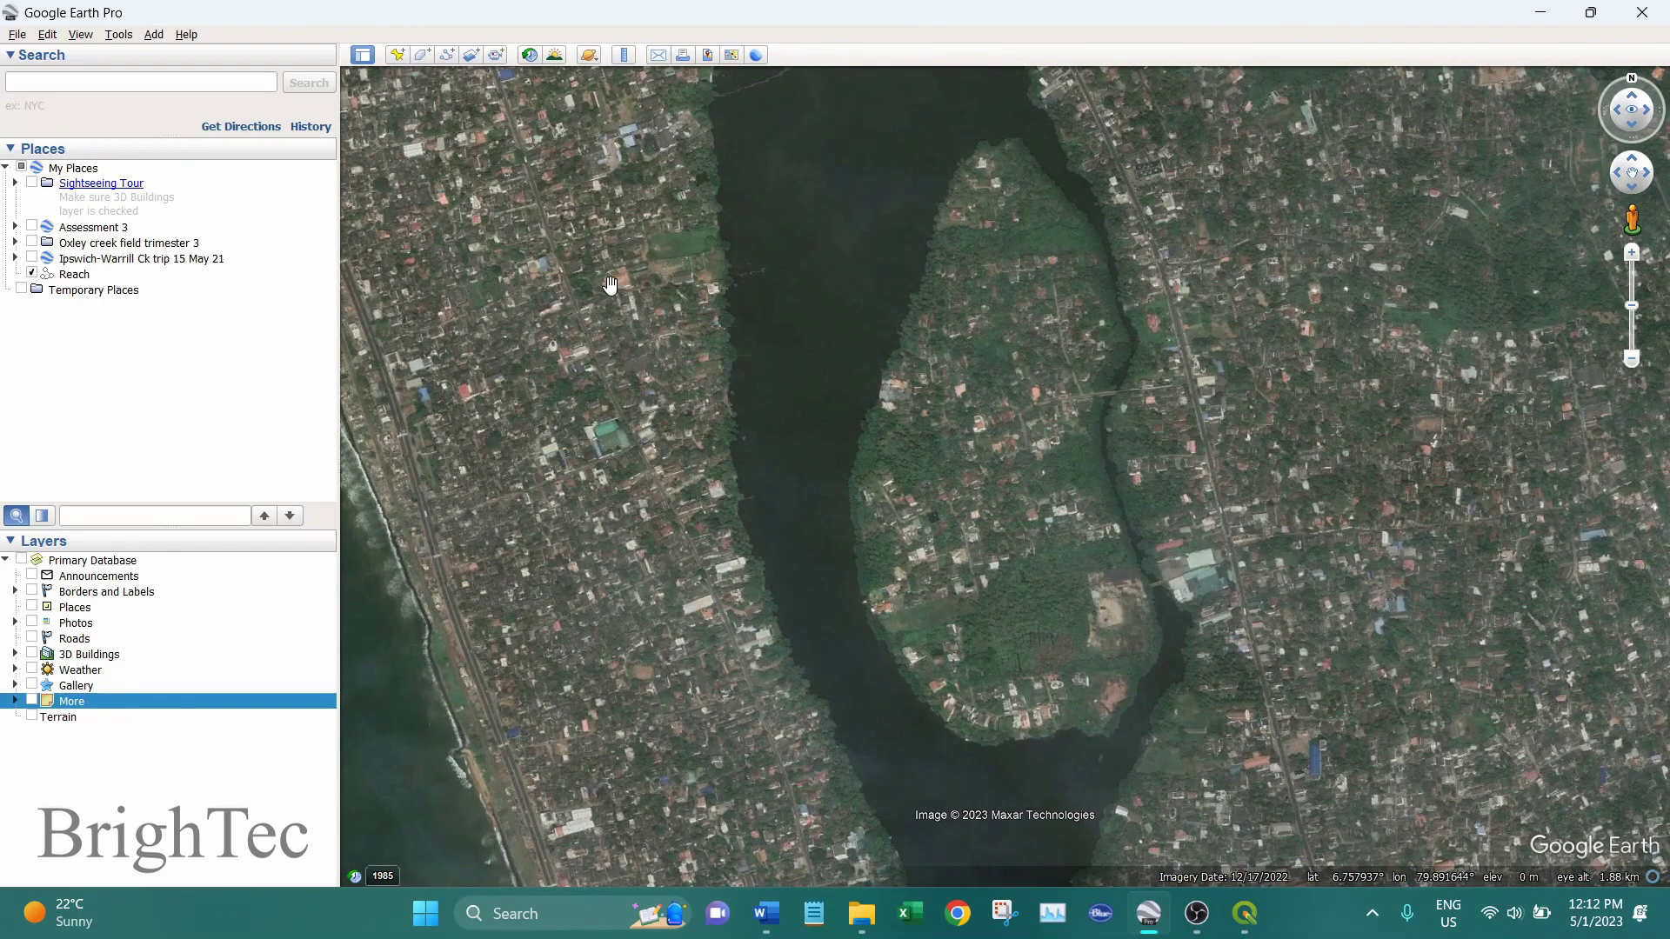
- Set up an image export of the view without title, description and legend, at the Maximum (8192x4902) resolution
{"action": "left_click", "coordinate": [17, 35]}
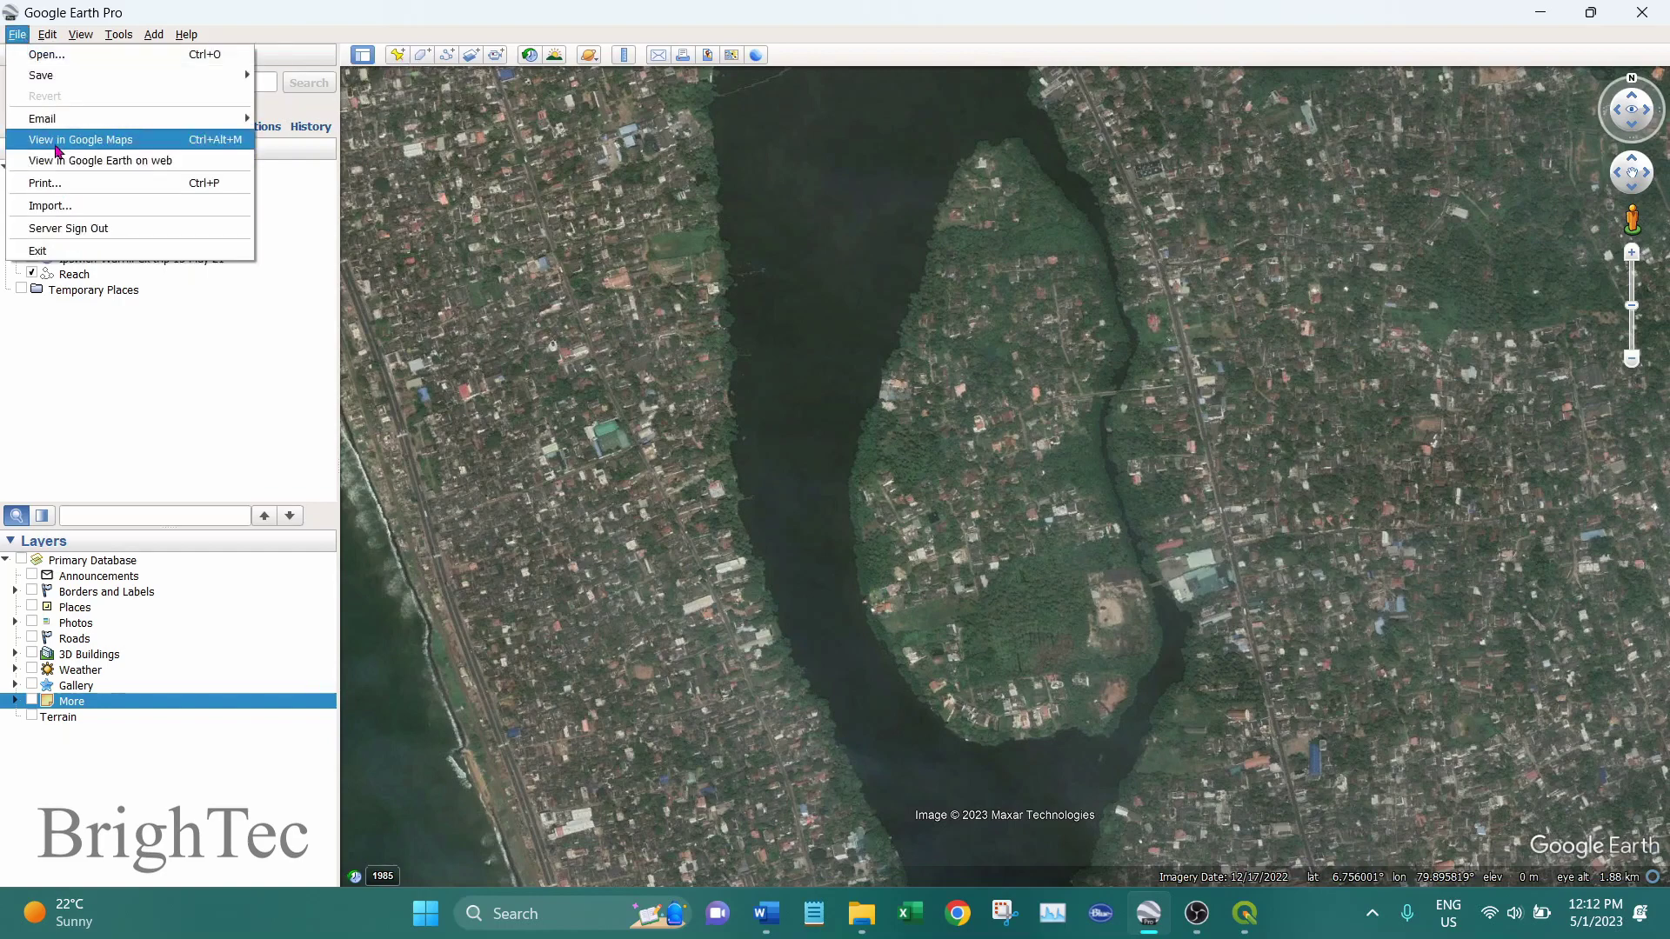
{"action": "mouse_move", "coordinate": [44, 80]}
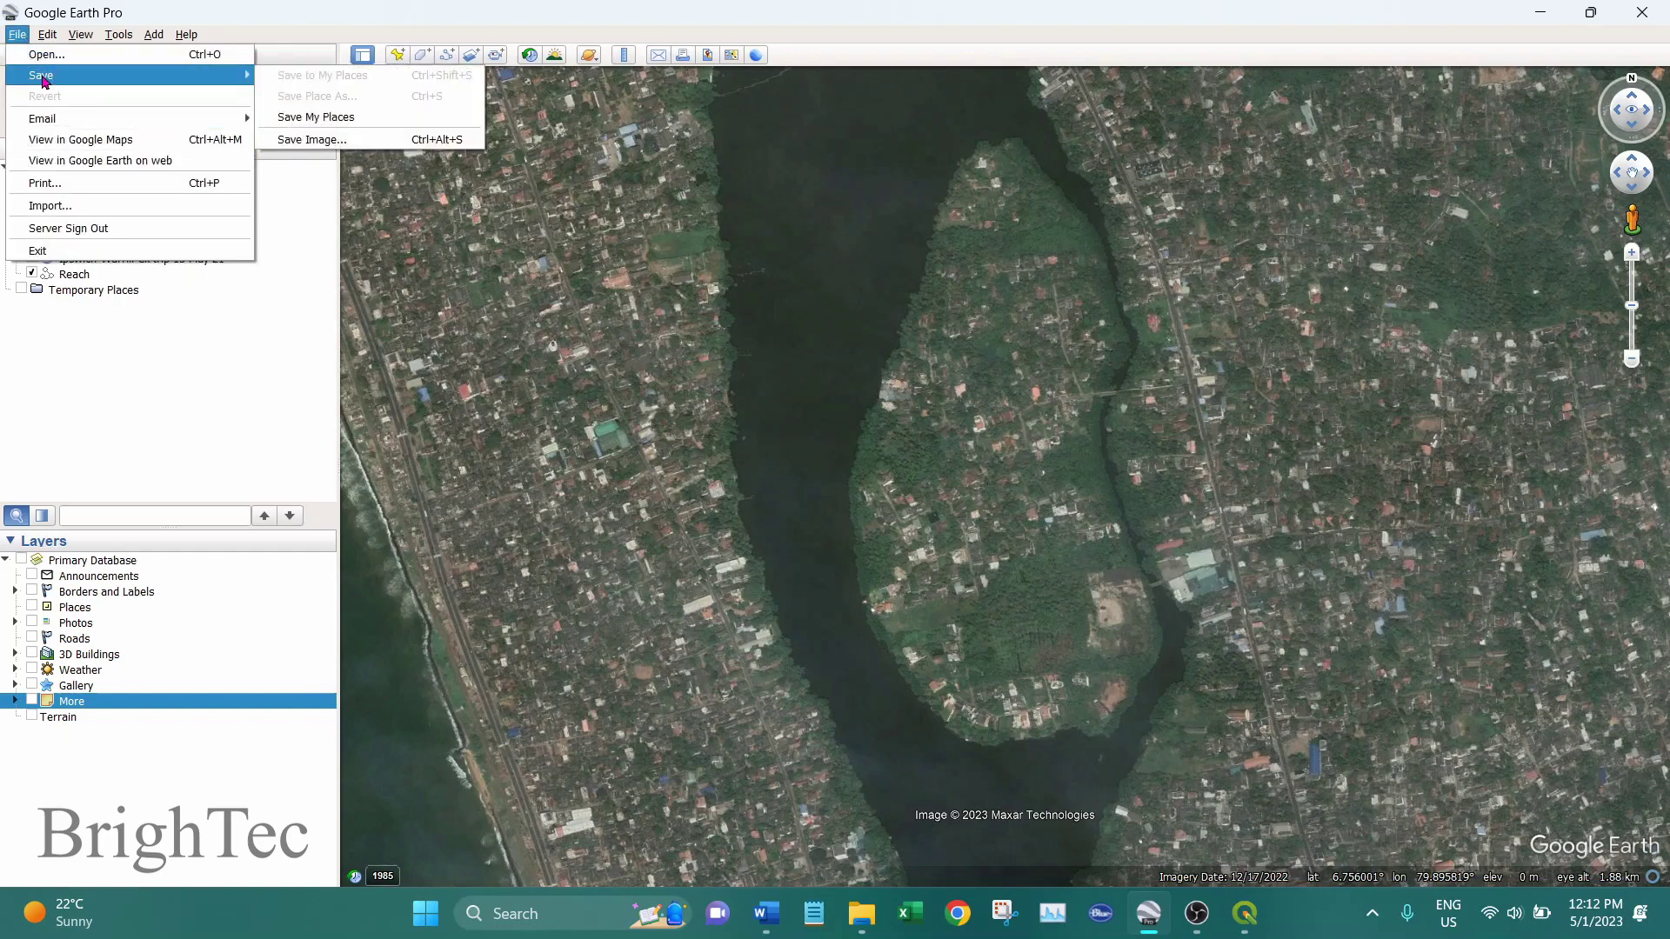
{"action": "left_click", "coordinate": [313, 141]}
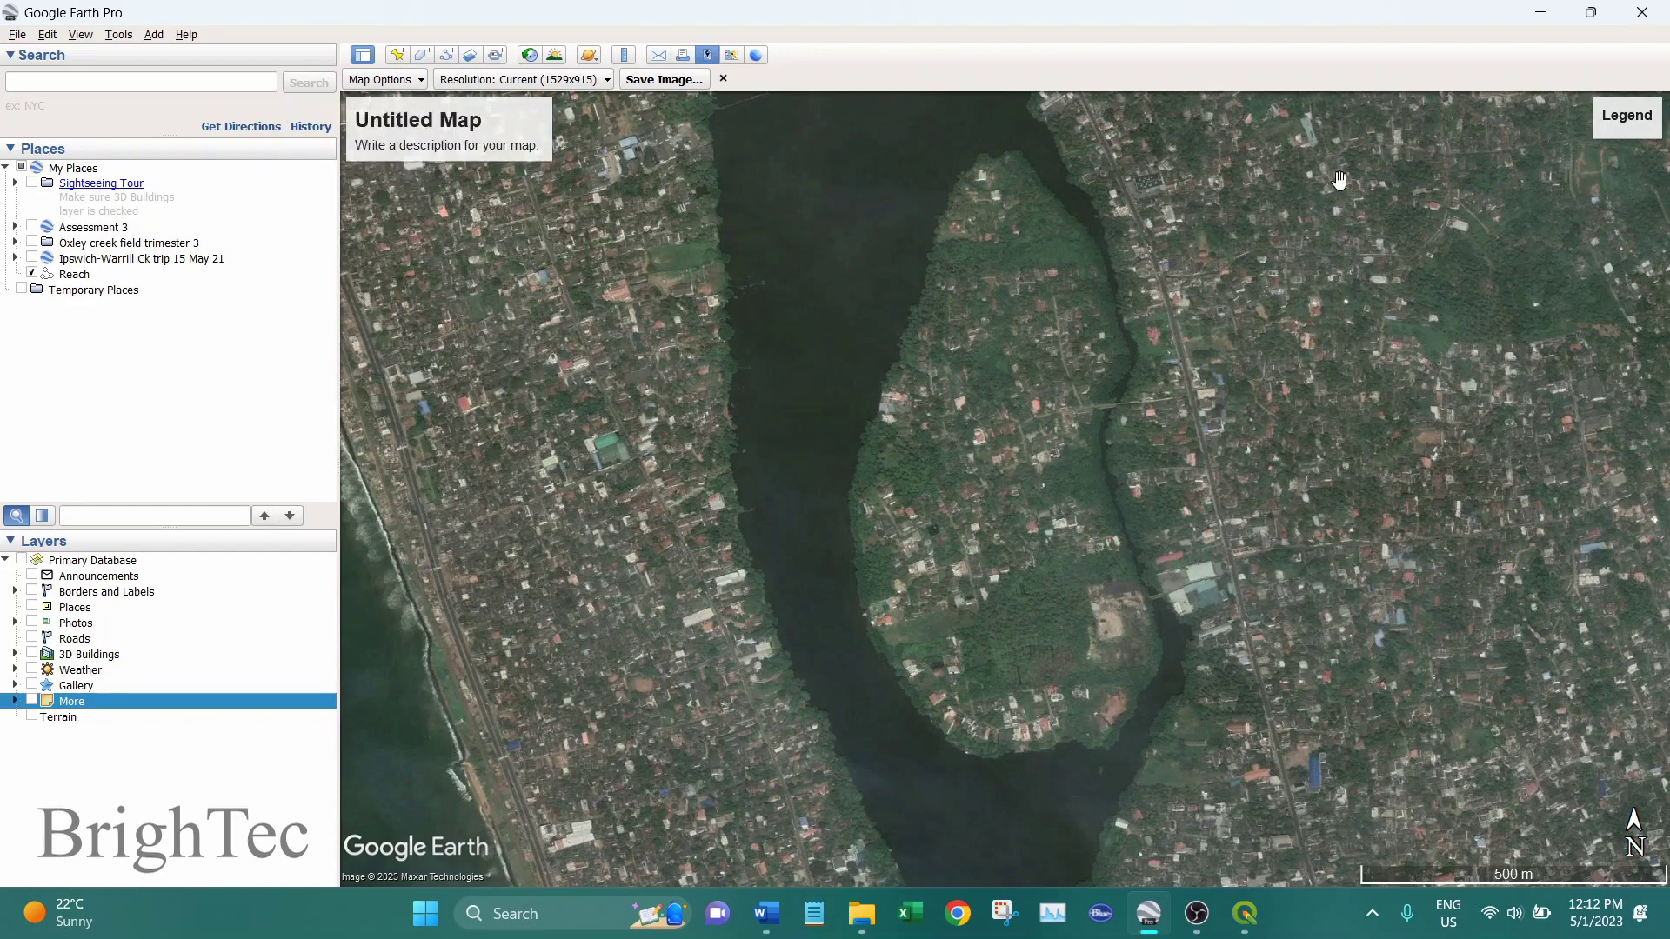
{"action": "left_click", "coordinate": [366, 79]}
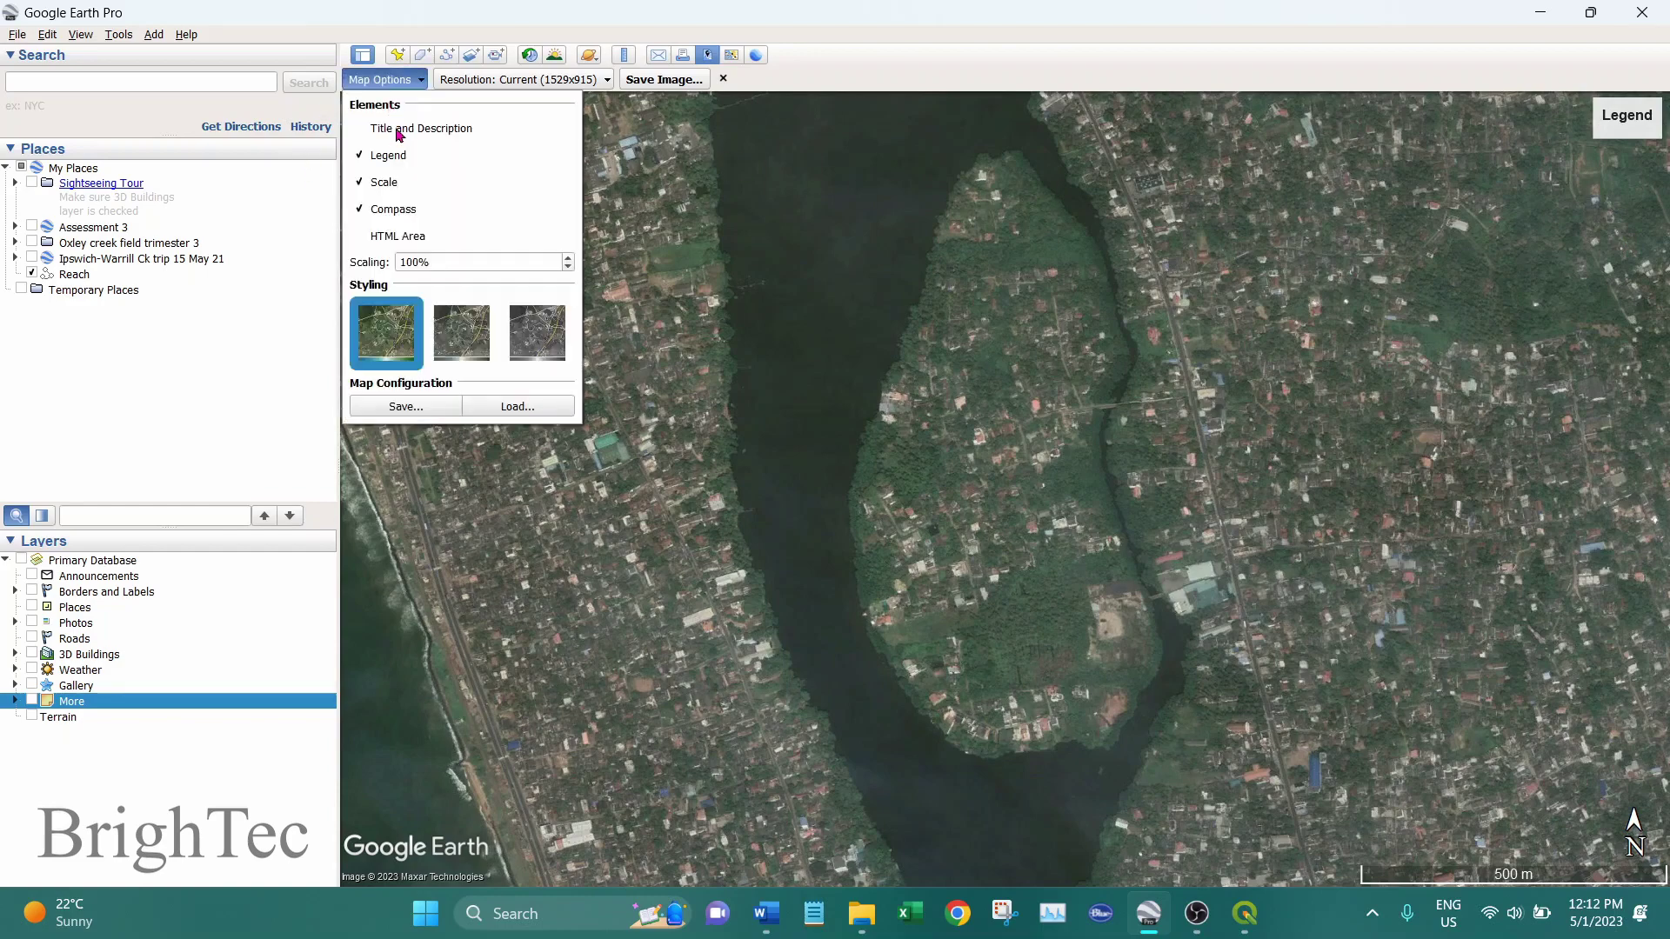
{"action": "left_click", "coordinate": [388, 158]}
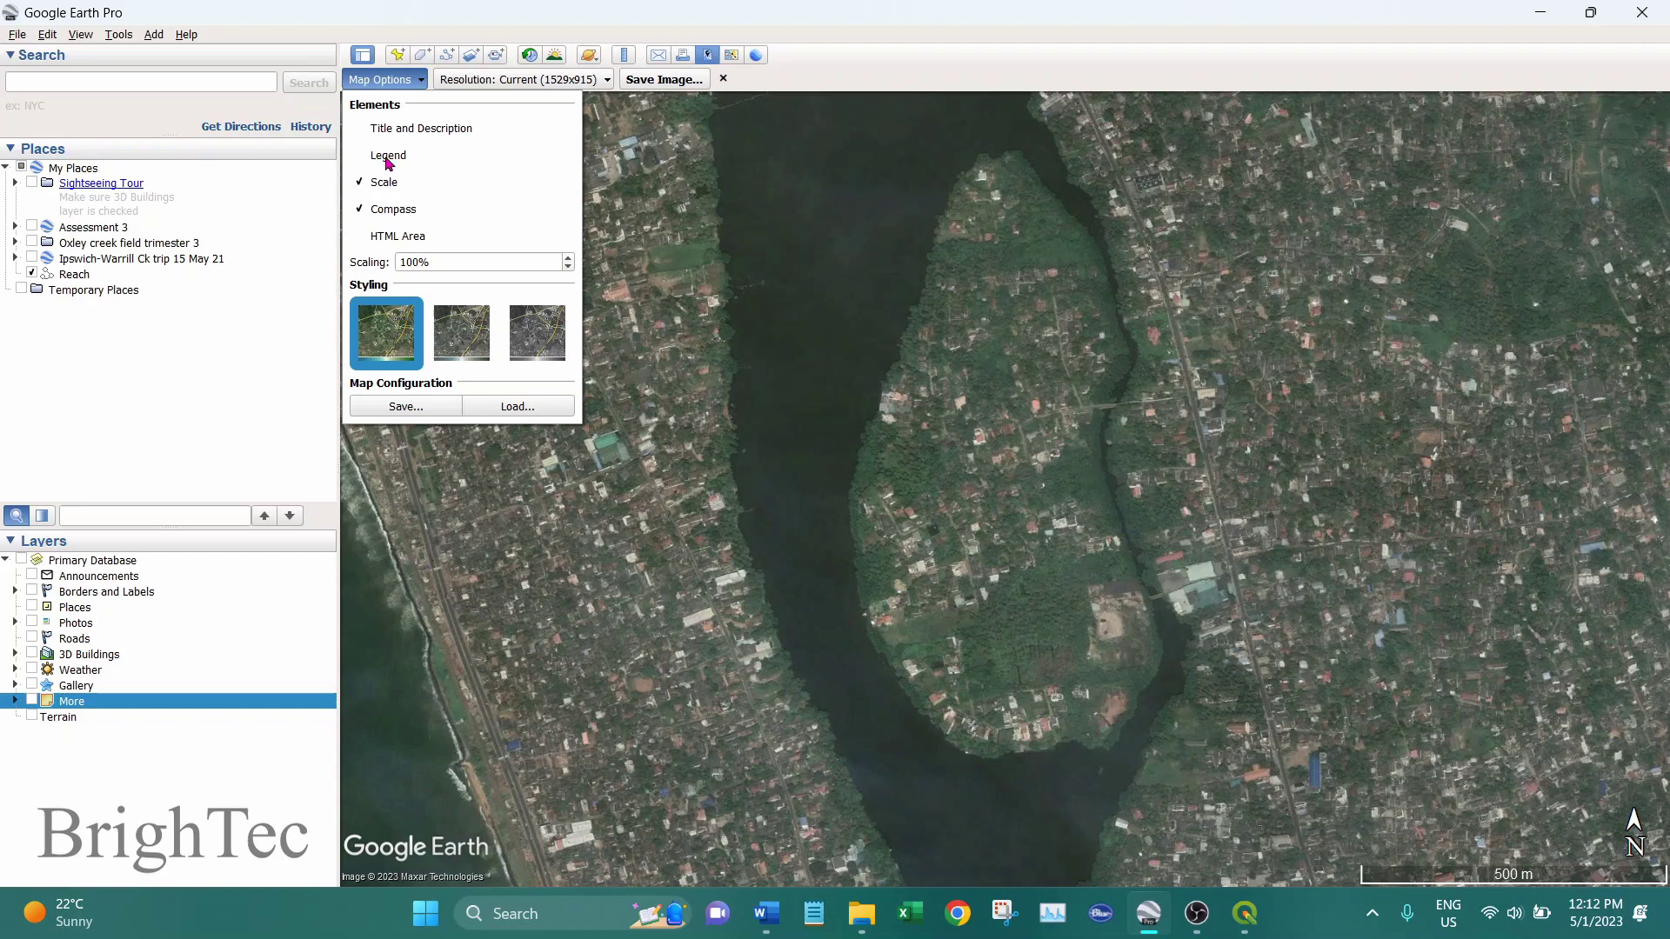
{"action": "left_click", "coordinate": [406, 87]}
{"action": "left_click", "coordinate": [553, 84]}
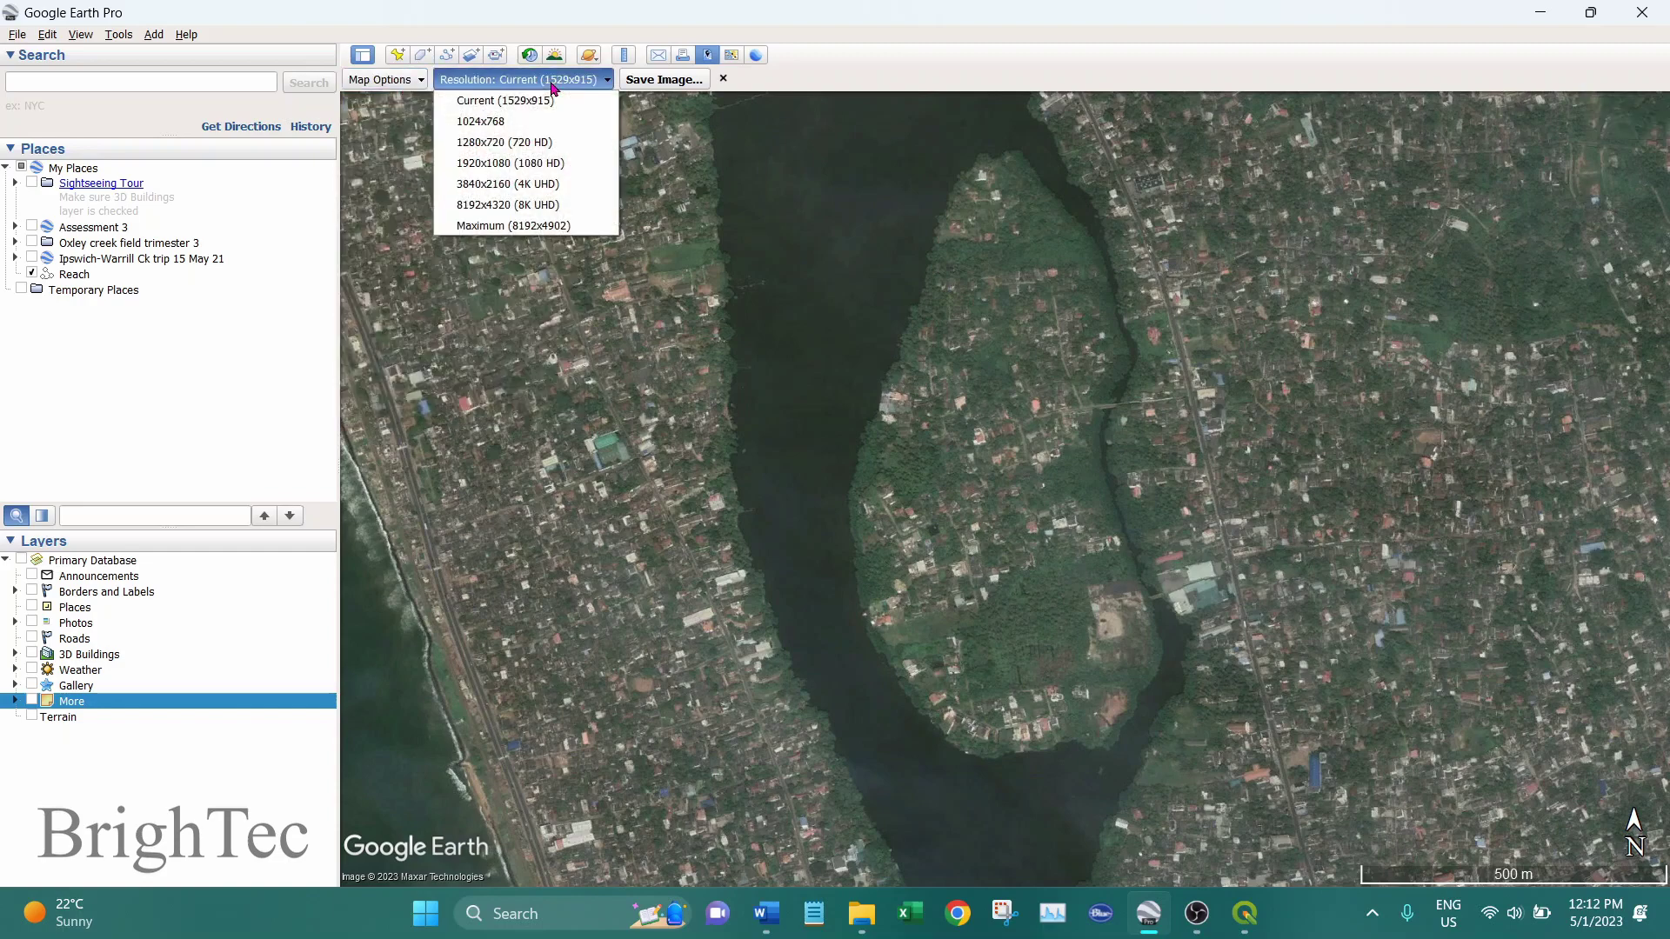
{"action": "left_click", "coordinate": [510, 226]}
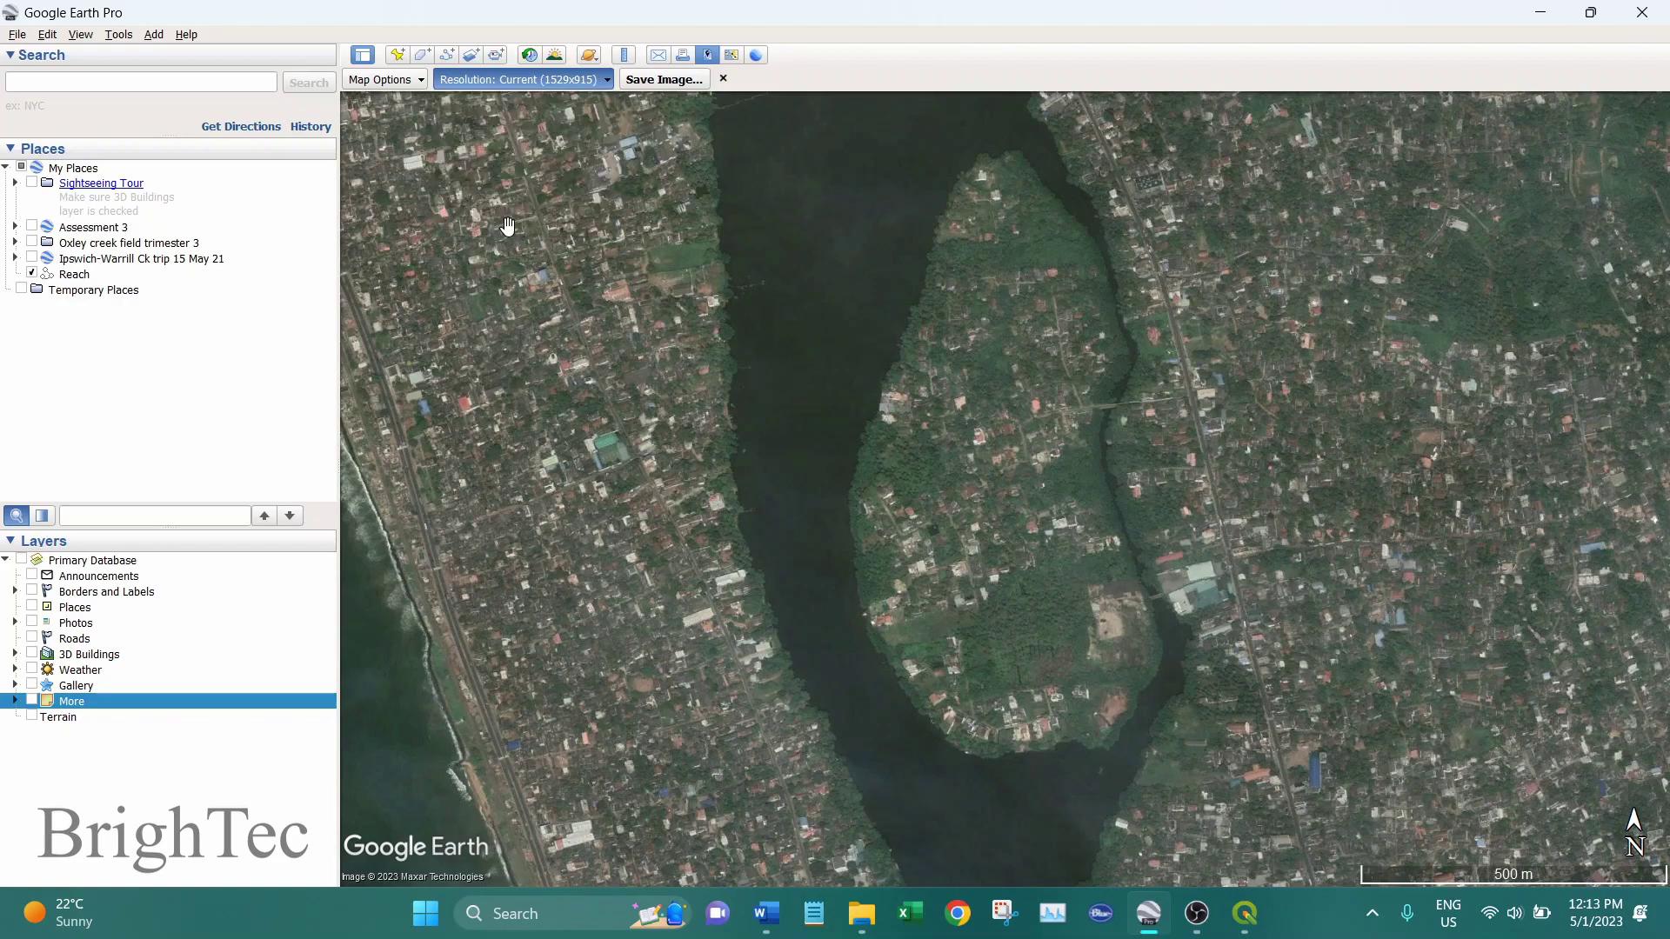
- Start saving the image and choose the GIS project 2 folder inside Youtube tutorials on the E: drive as destination
{"action": "left_click", "coordinate": [681, 86]}
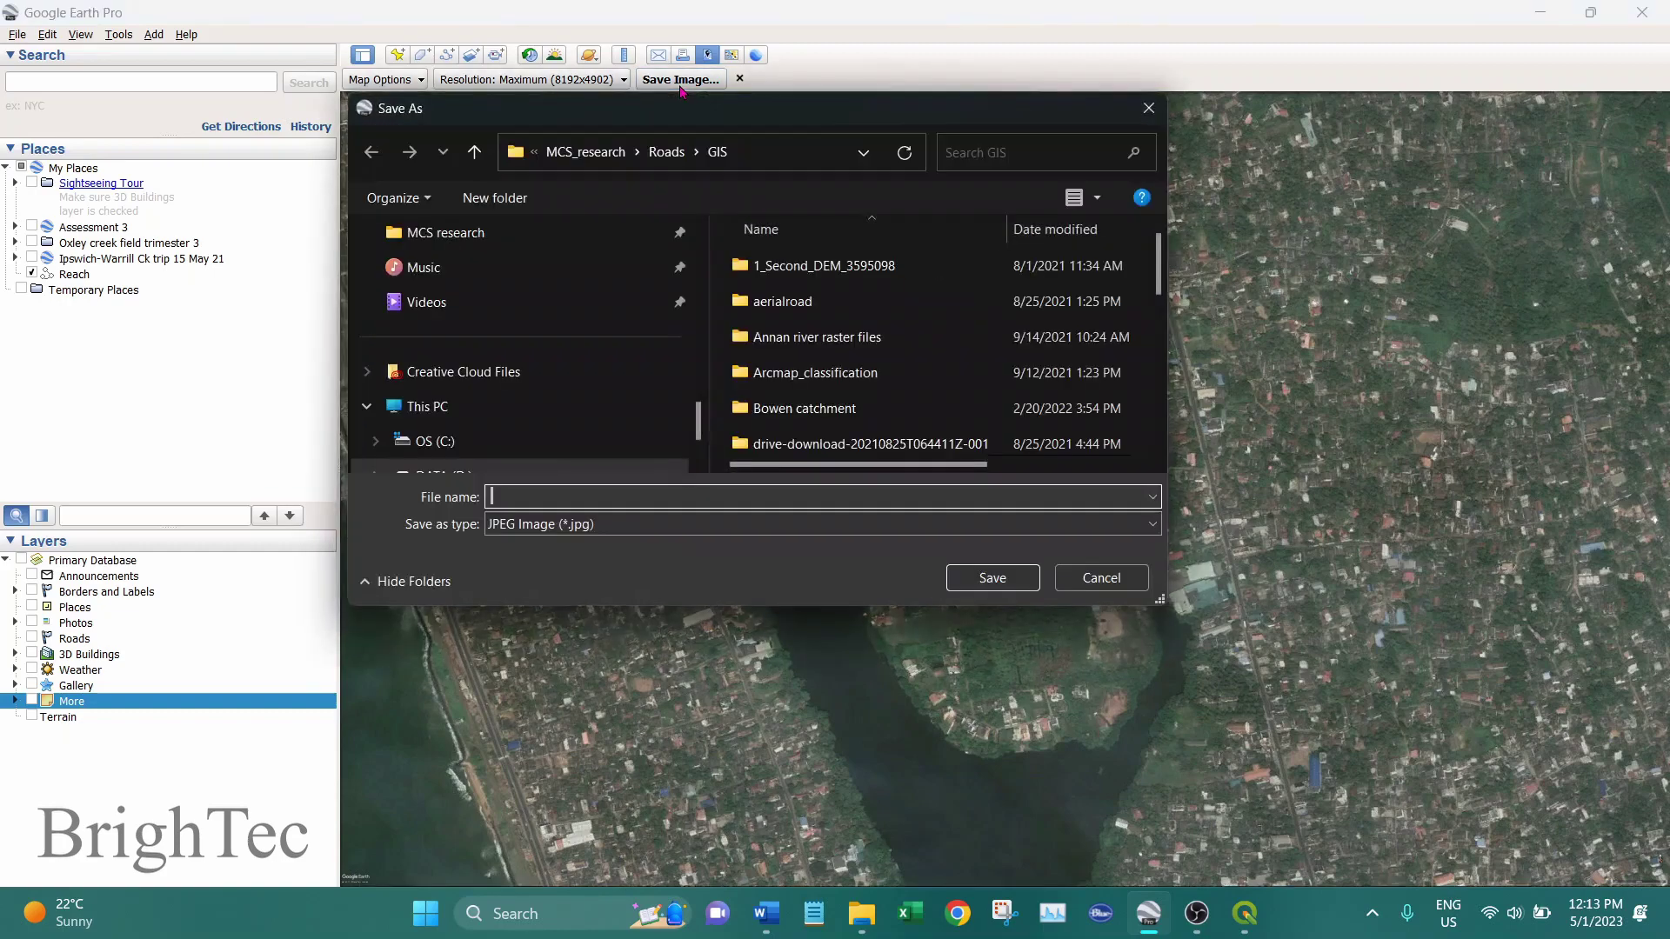
{"action": "scroll", "coordinate": [639, 416], "scroll_direction": "down", "scroll_amount": 1}
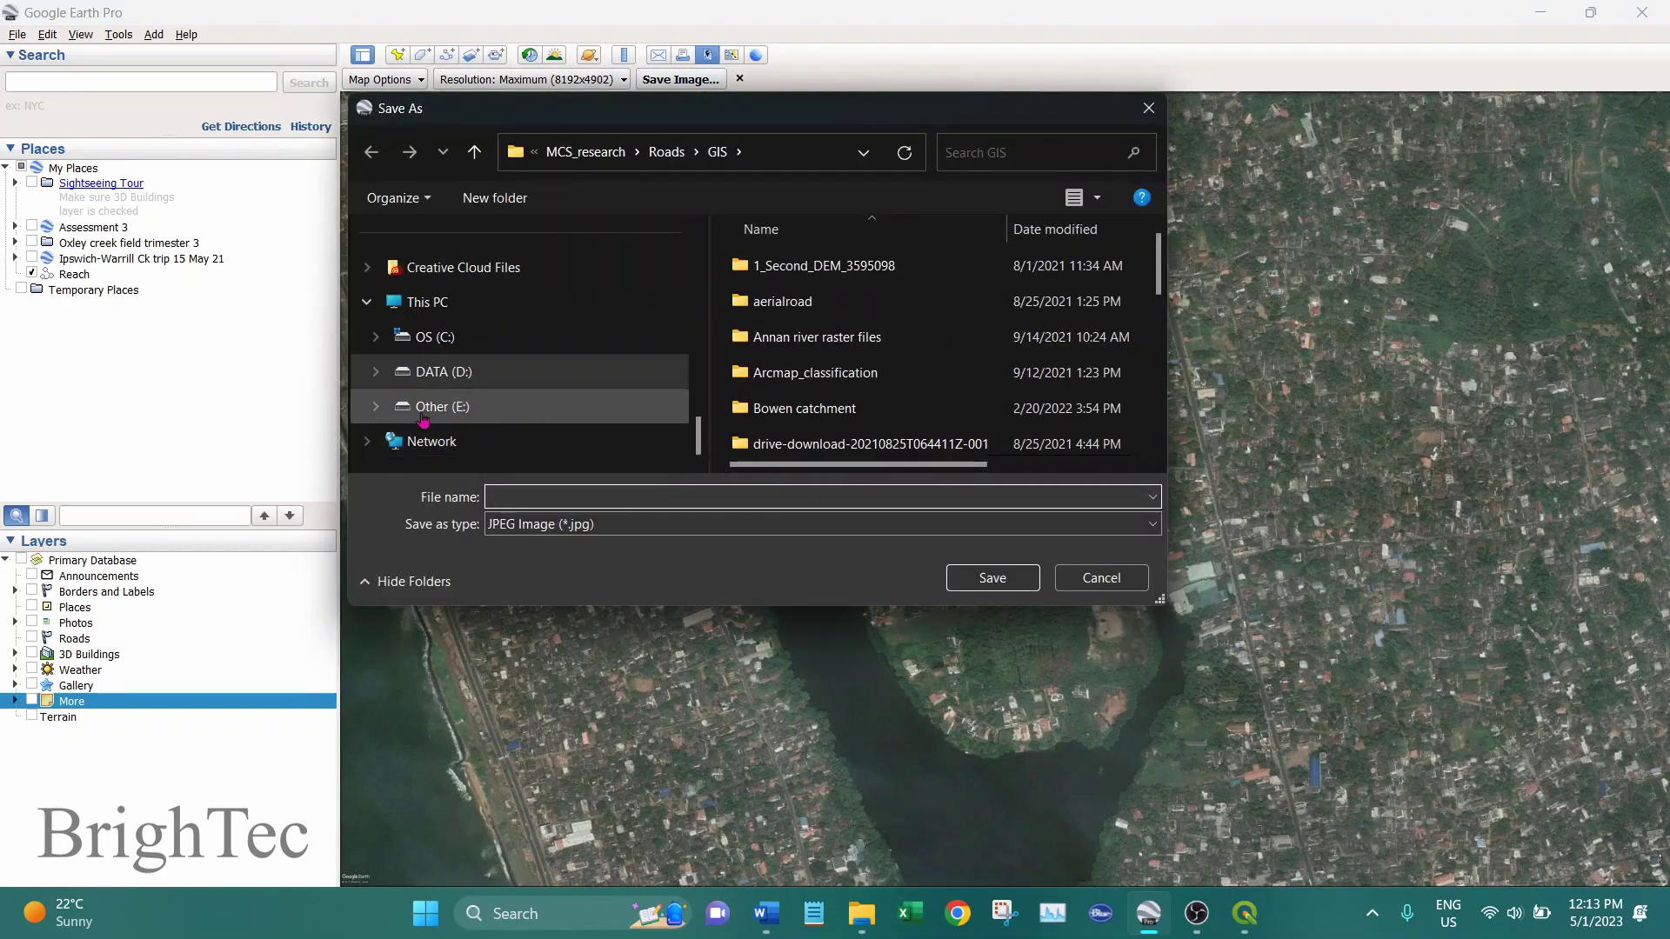
{"action": "left_click", "coordinate": [375, 409]}
{"action": "scroll", "coordinate": [516, 400], "scroll_direction": "down", "scroll_amount": 4}
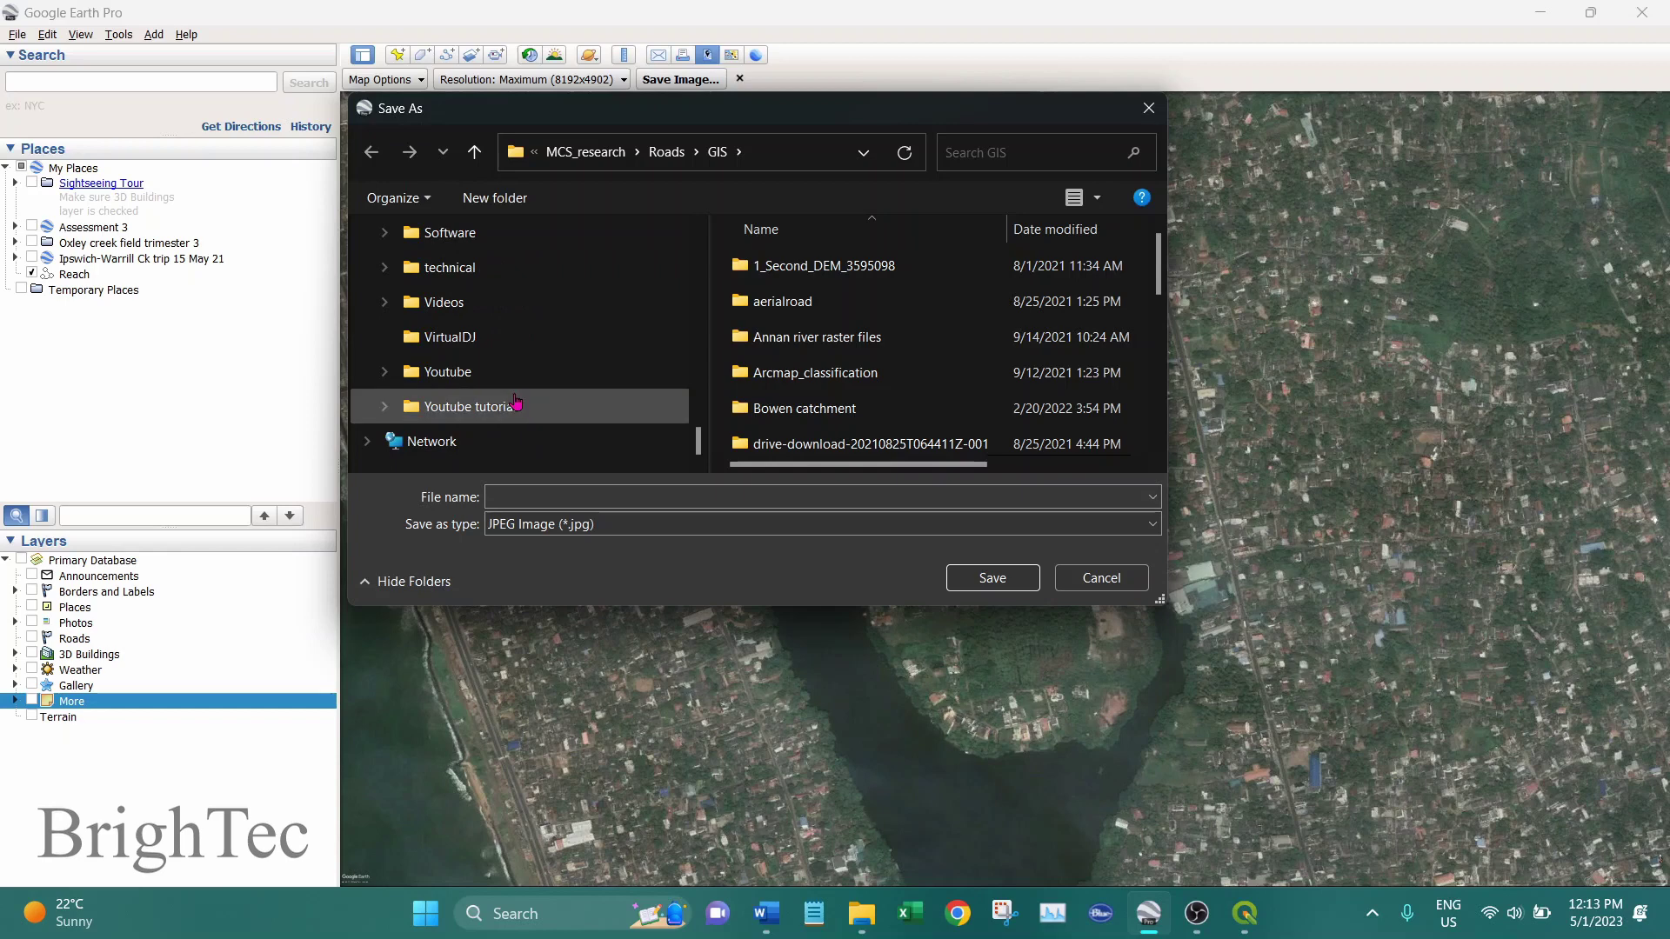
{"action": "left_click", "coordinate": [385, 406]}
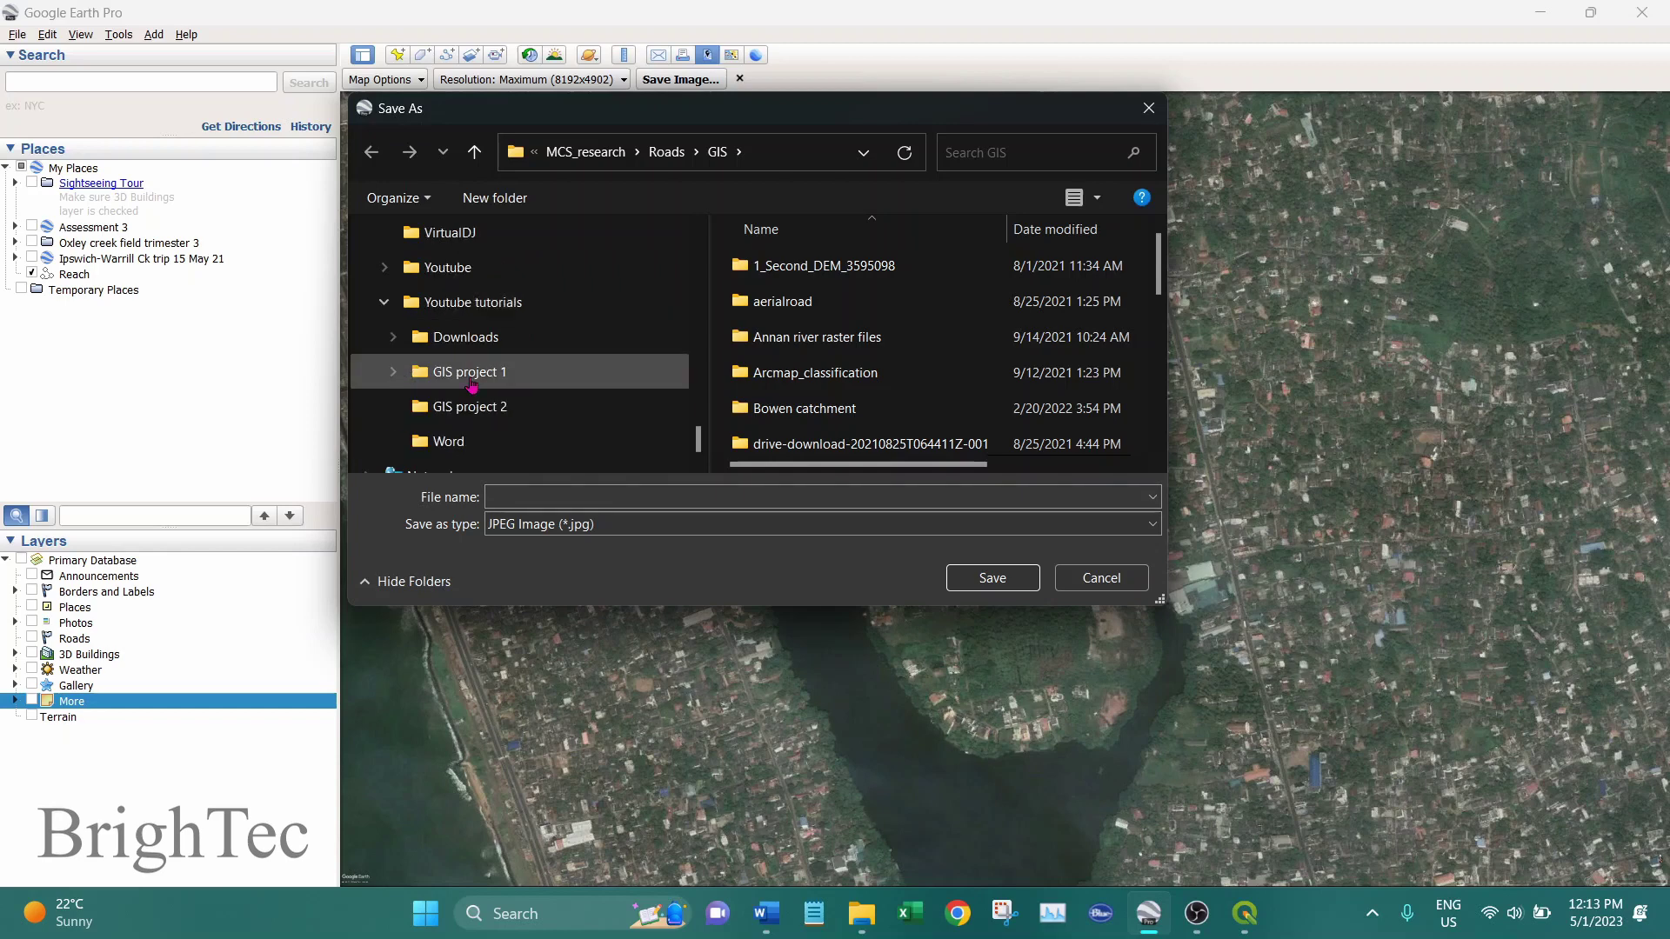
{"action": "left_click", "coordinate": [515, 406]}
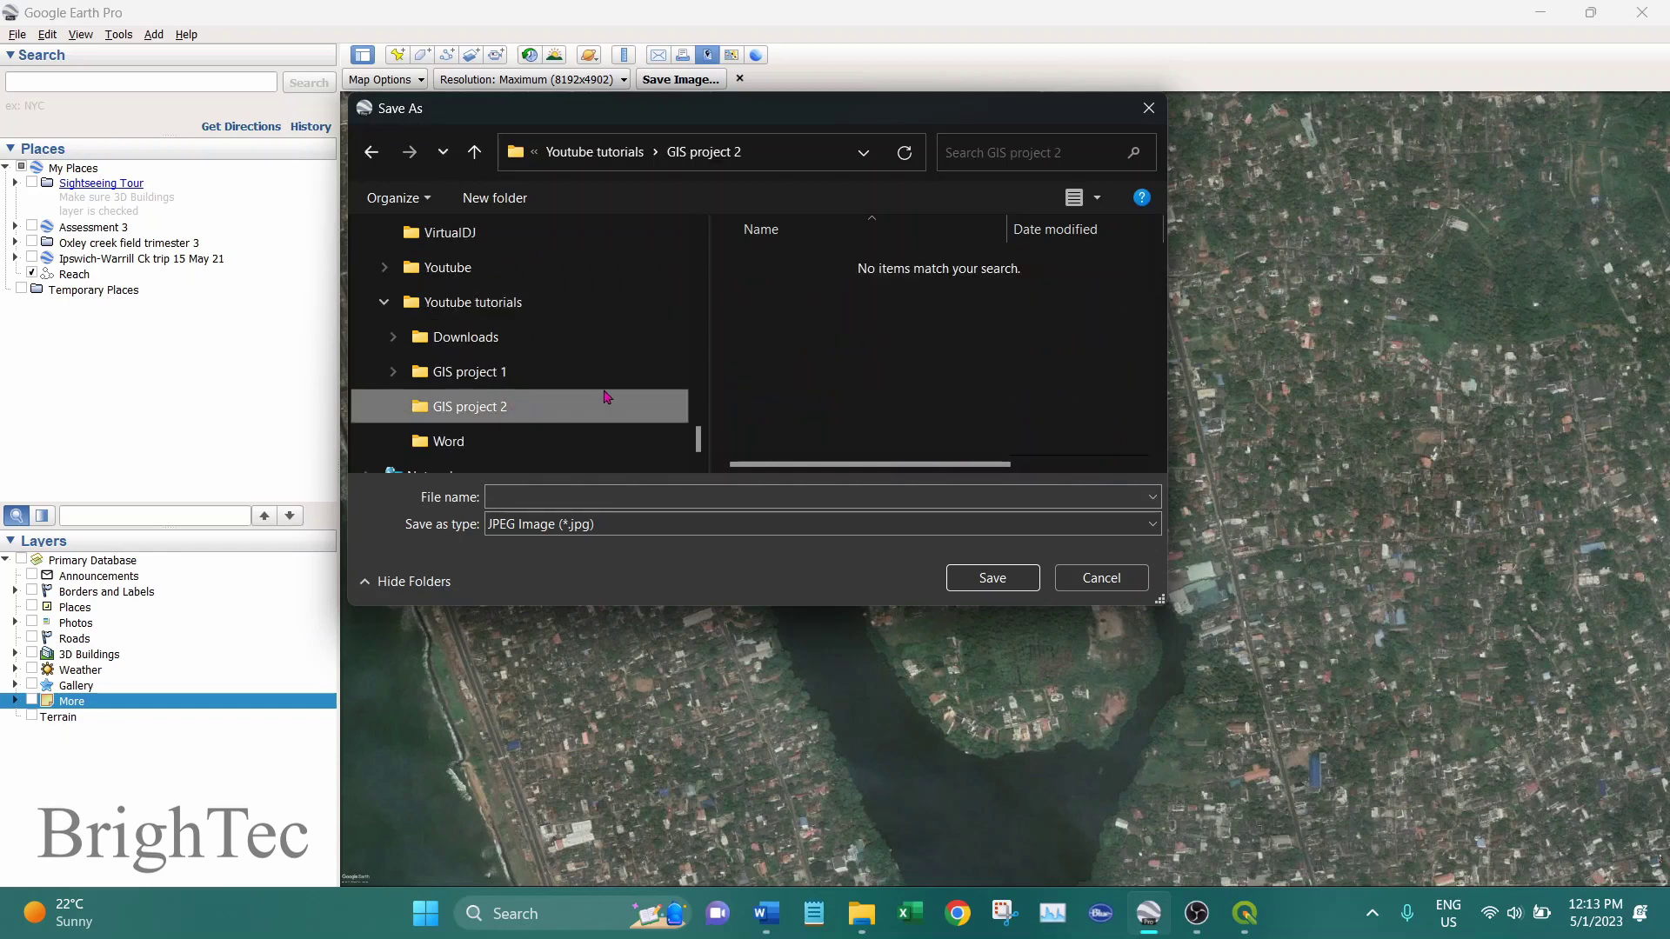
- Name the file Image1 and save it as a JPEG image
{"action": "left_click", "coordinate": [758, 489]}
{"action": "type", "text": "iMAG"}
{"action": "key", "text": "BackSpace"}
{"action": "key", "text": "BackSpace"}
{"action": "key", "text": "BackSpace"}
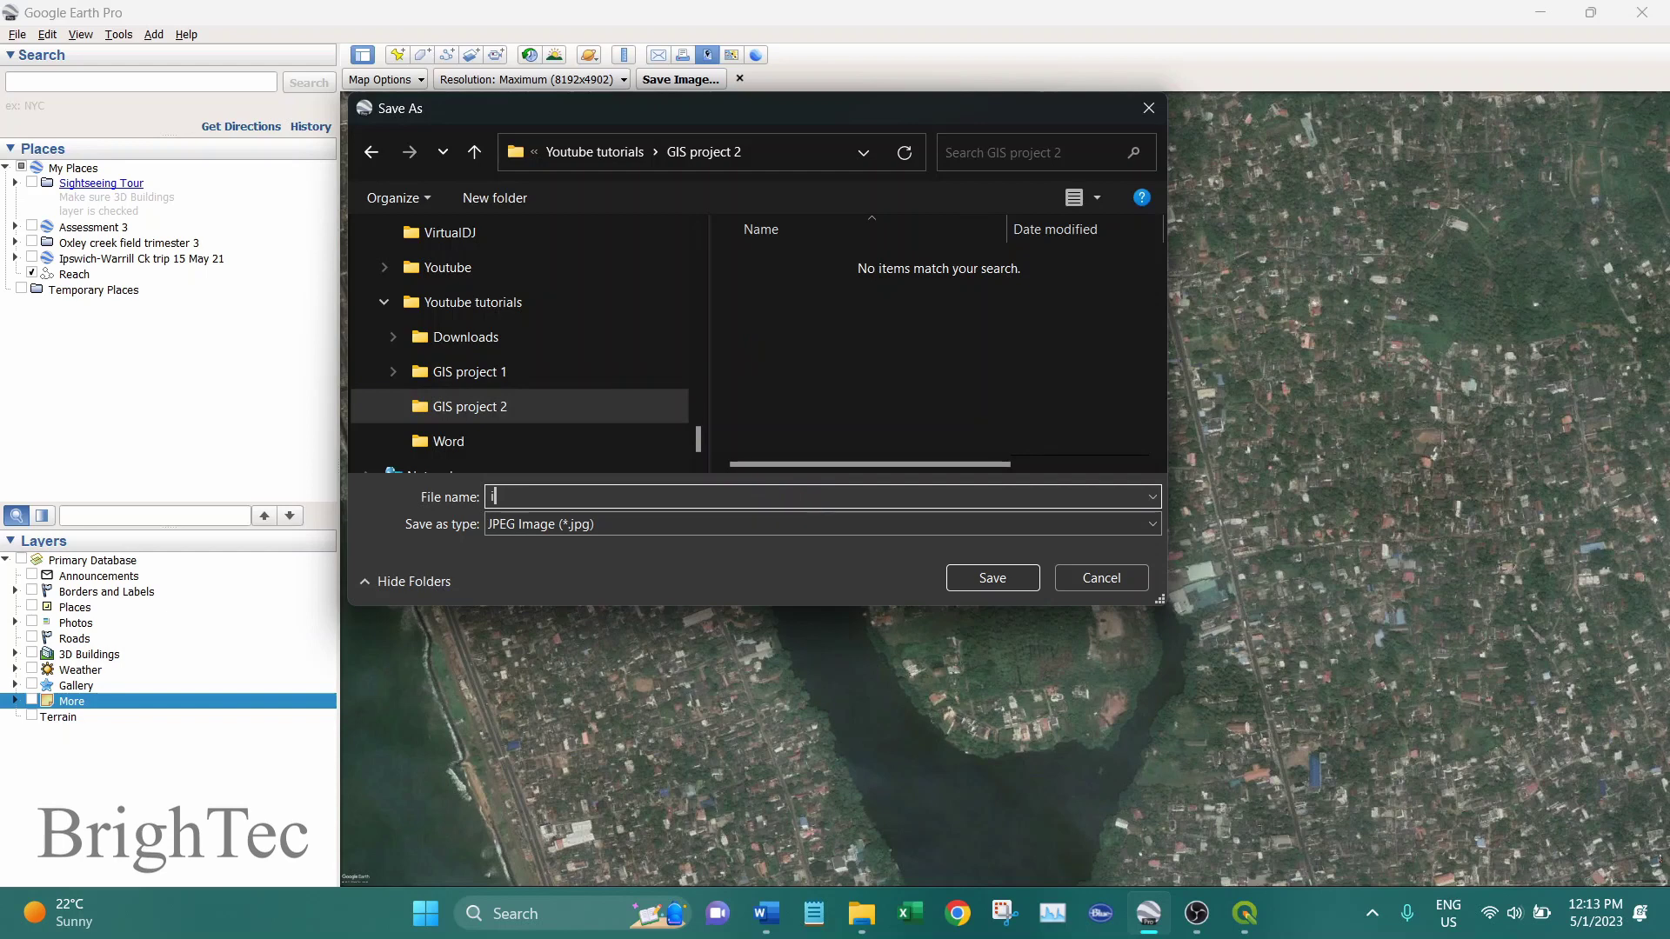
{"action": "type", "text": "Image1"}
{"action": "left_click", "coordinate": [1000, 579]}
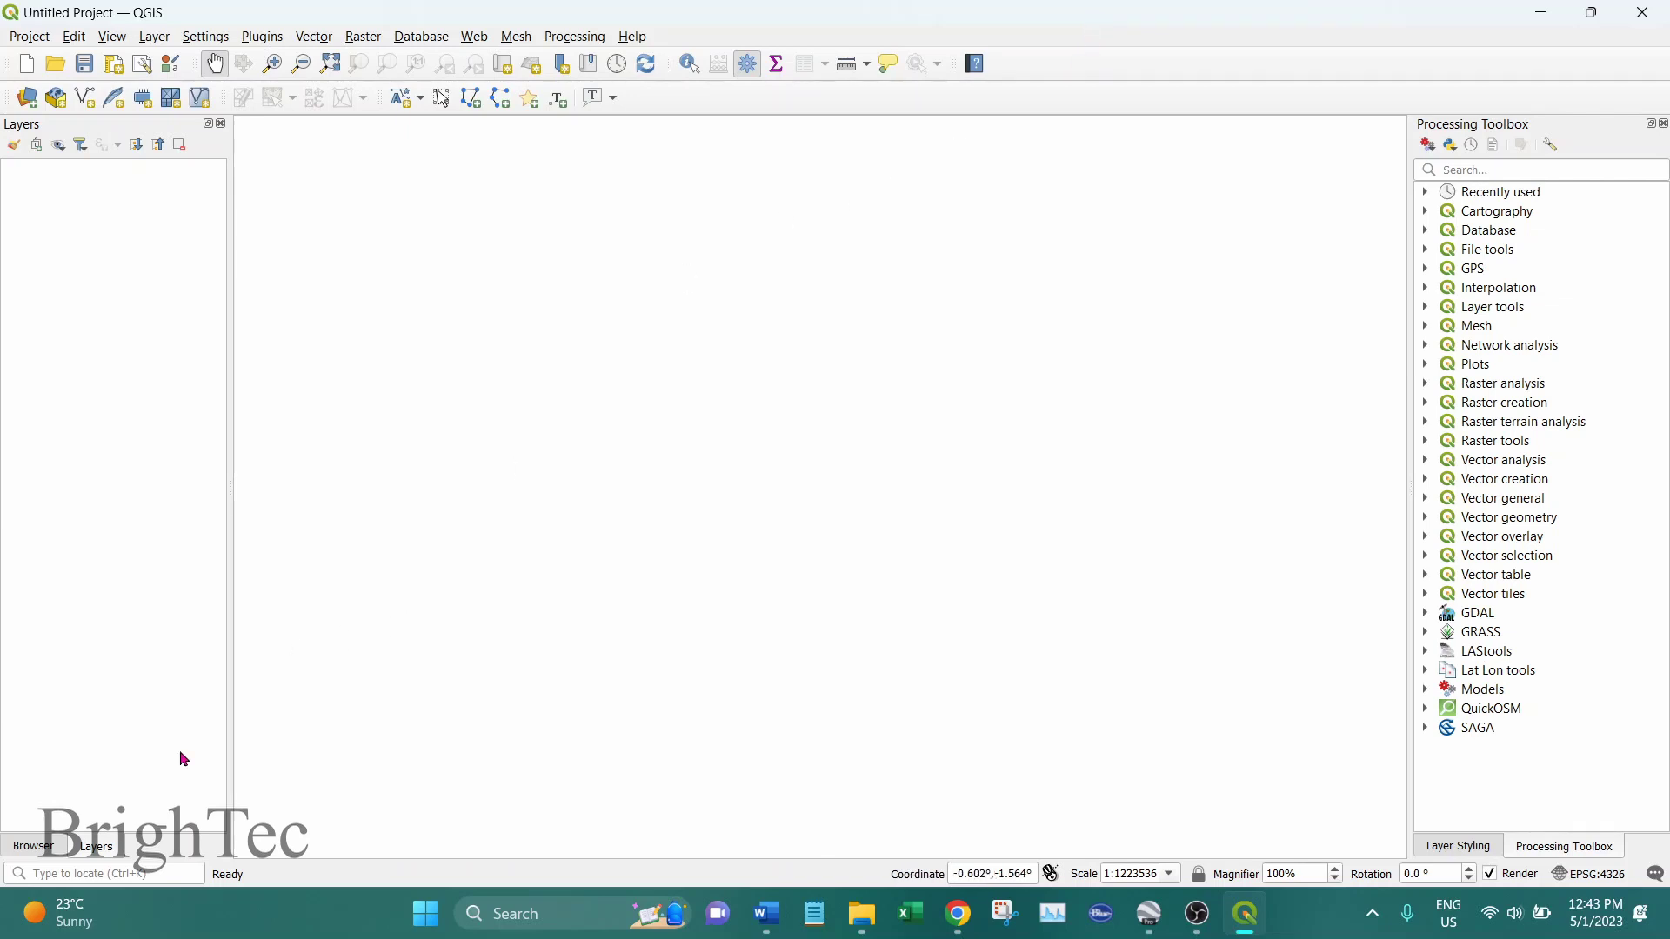
- Switch to QGIS and add the Google Satellite XYZ tiles to the project as a layer
{"action": "left_click", "coordinate": [35, 848]}
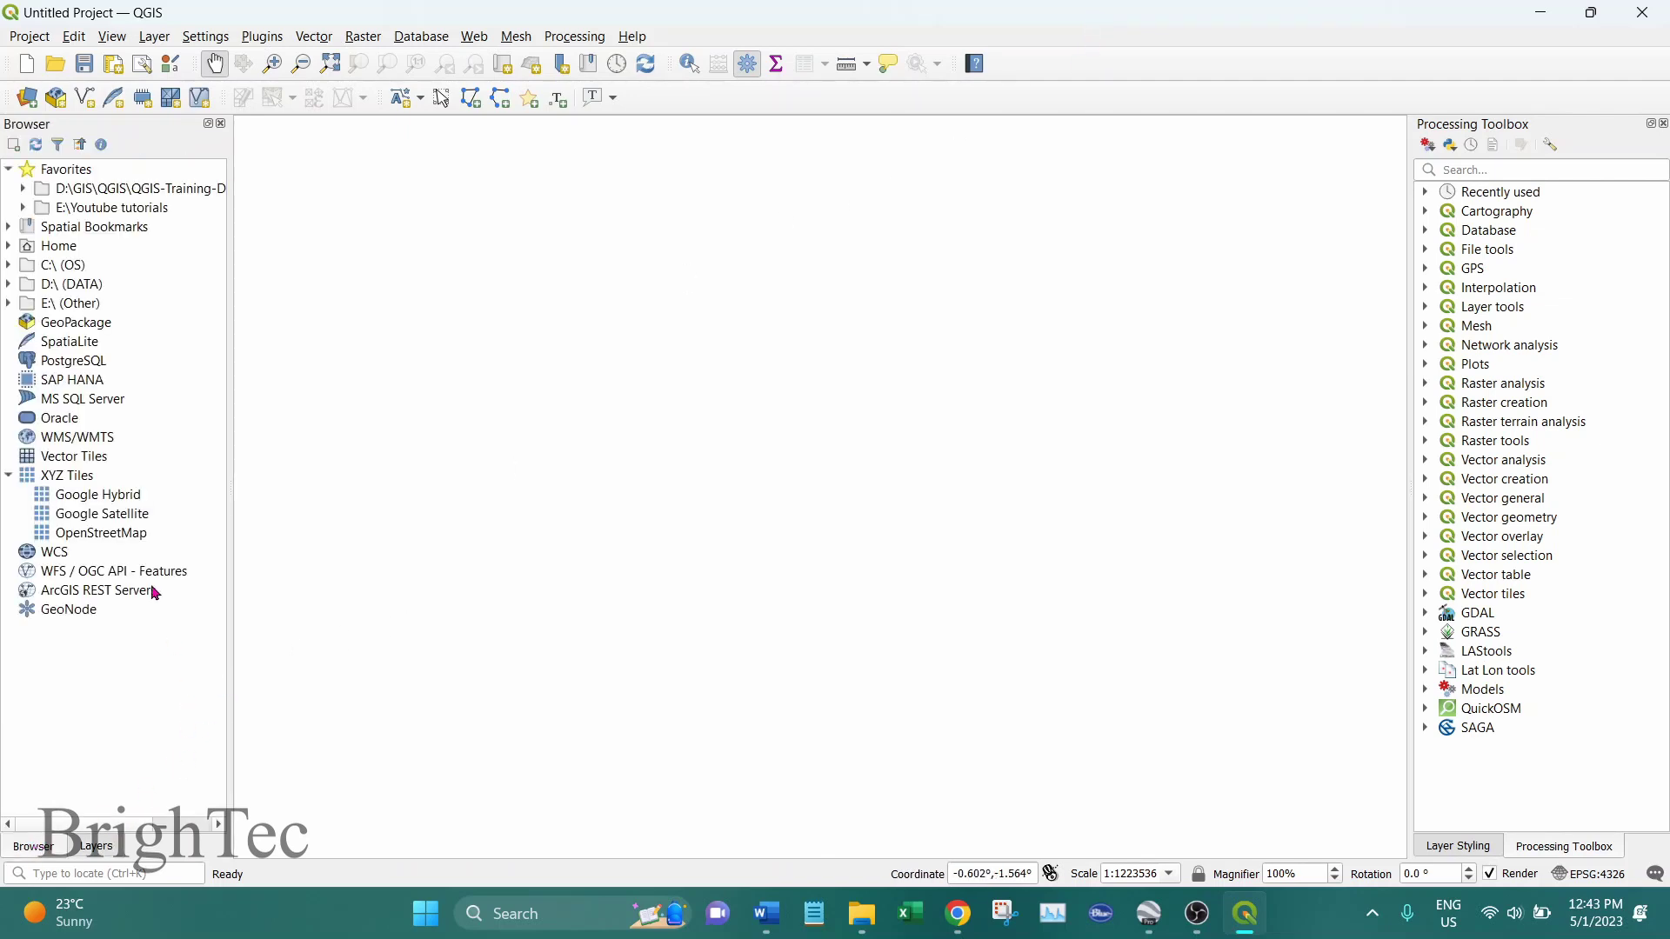
{"action": "double_click", "coordinate": [121, 515]}
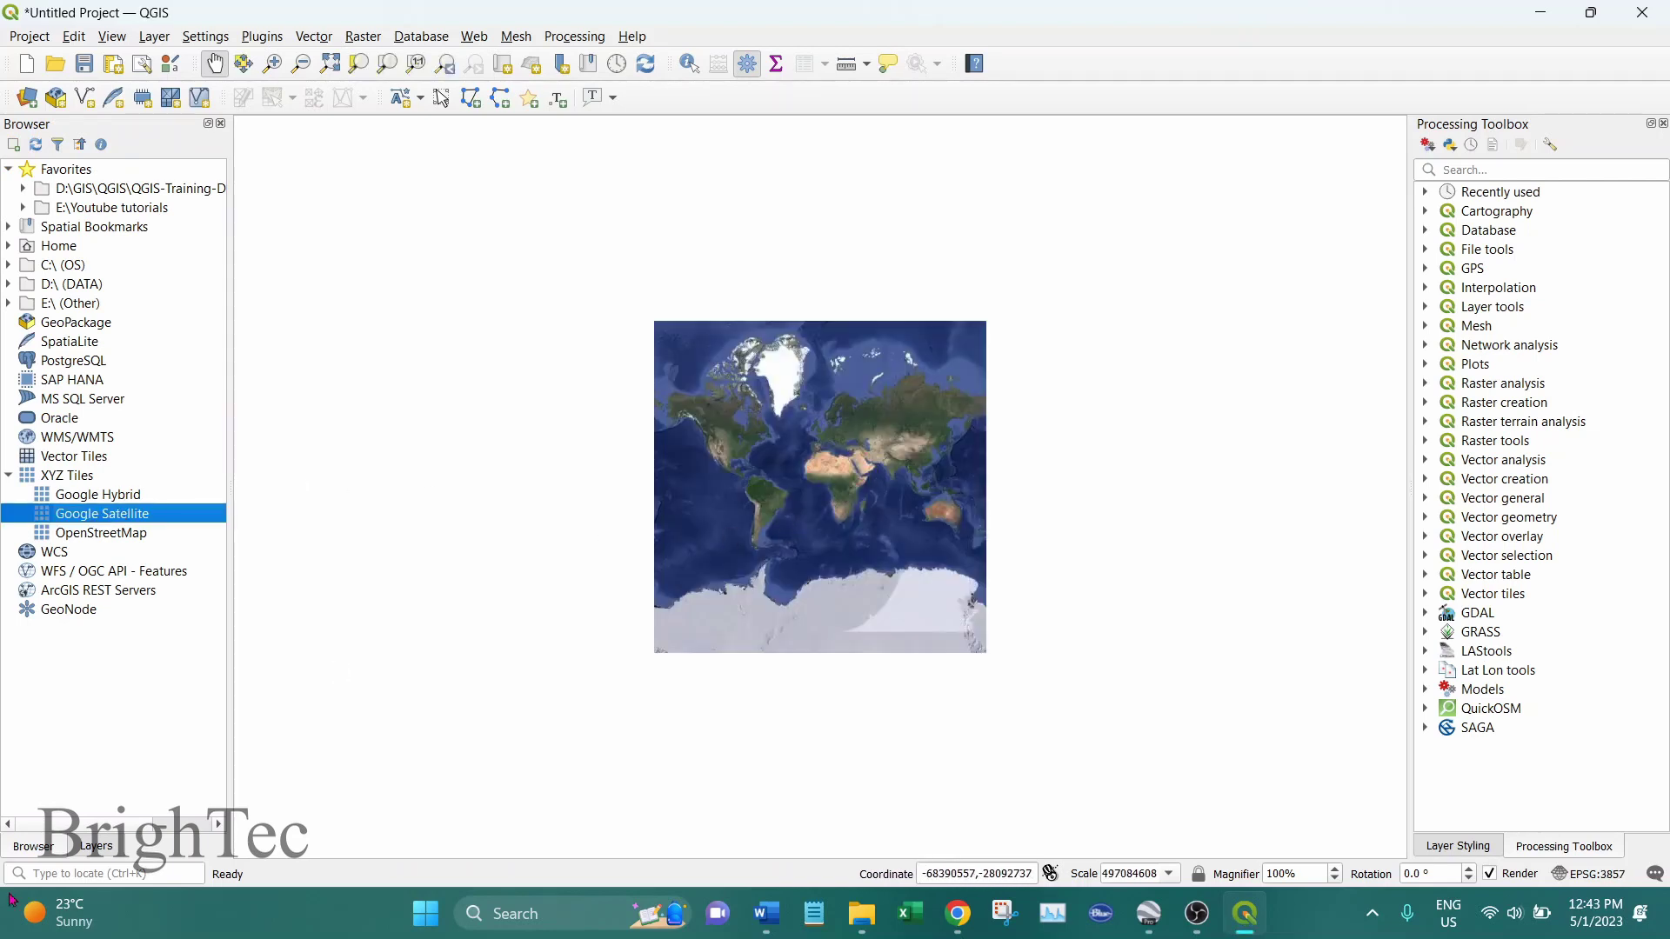
{"action": "left_click", "coordinate": [95, 848]}
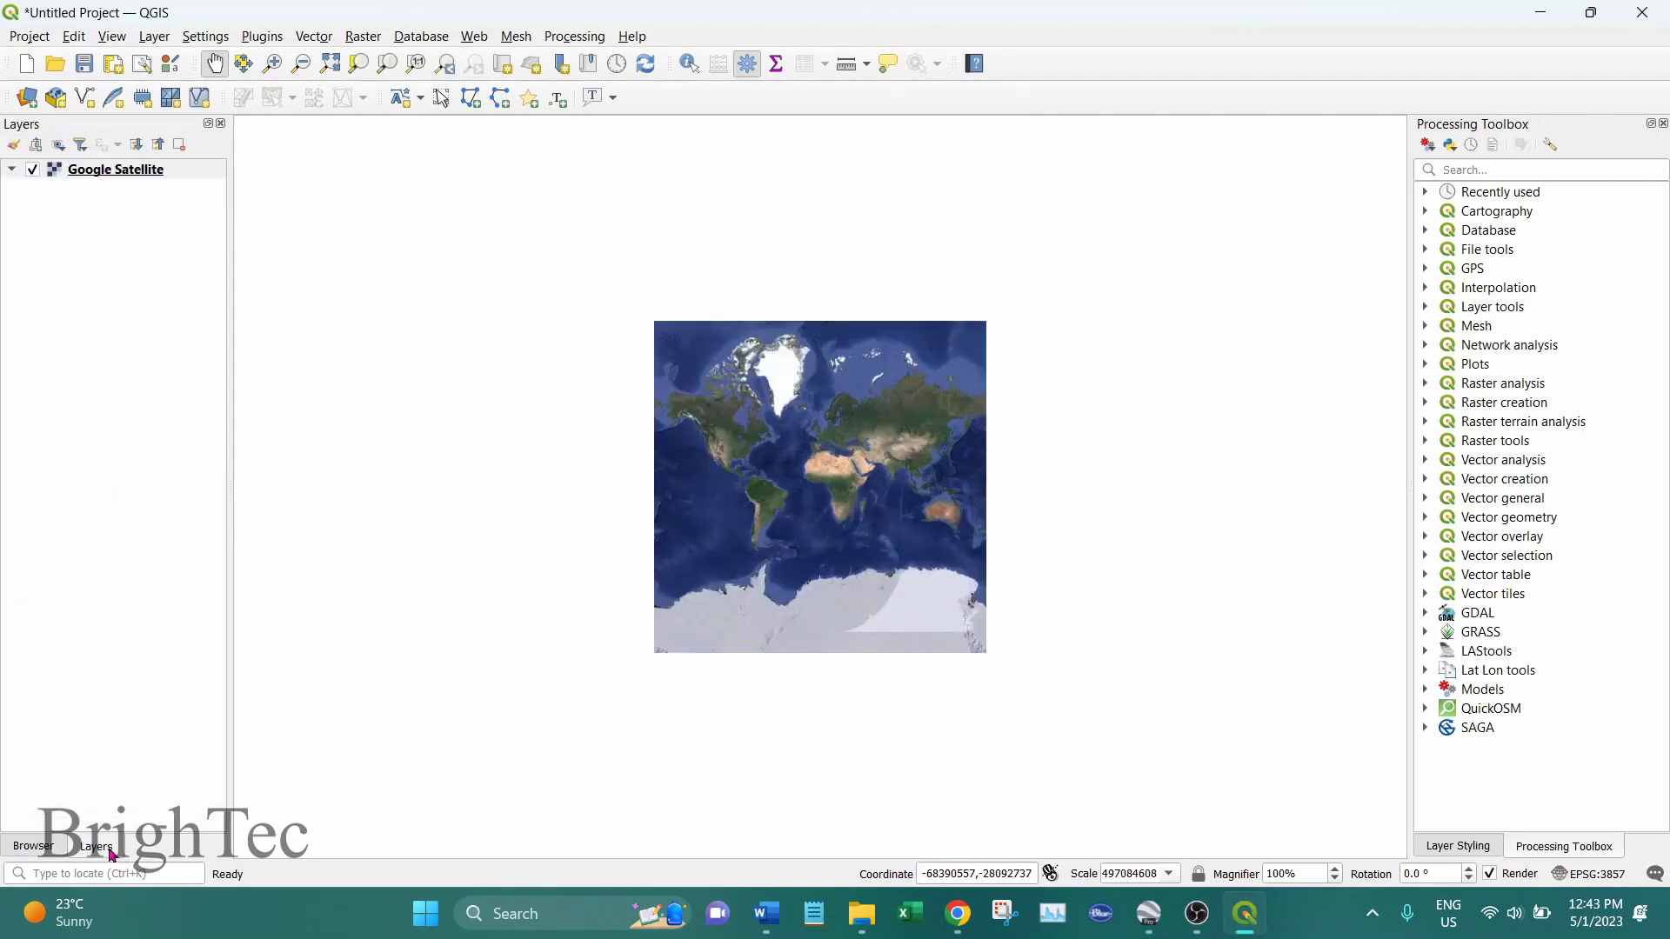
- Add Image1.jpg from the GIS project 2 folder in E:\Youtube tutorials to the map as a layer
{"action": "left_click", "coordinate": [35, 848]}
{"action": "left_click", "coordinate": [23, 208]}
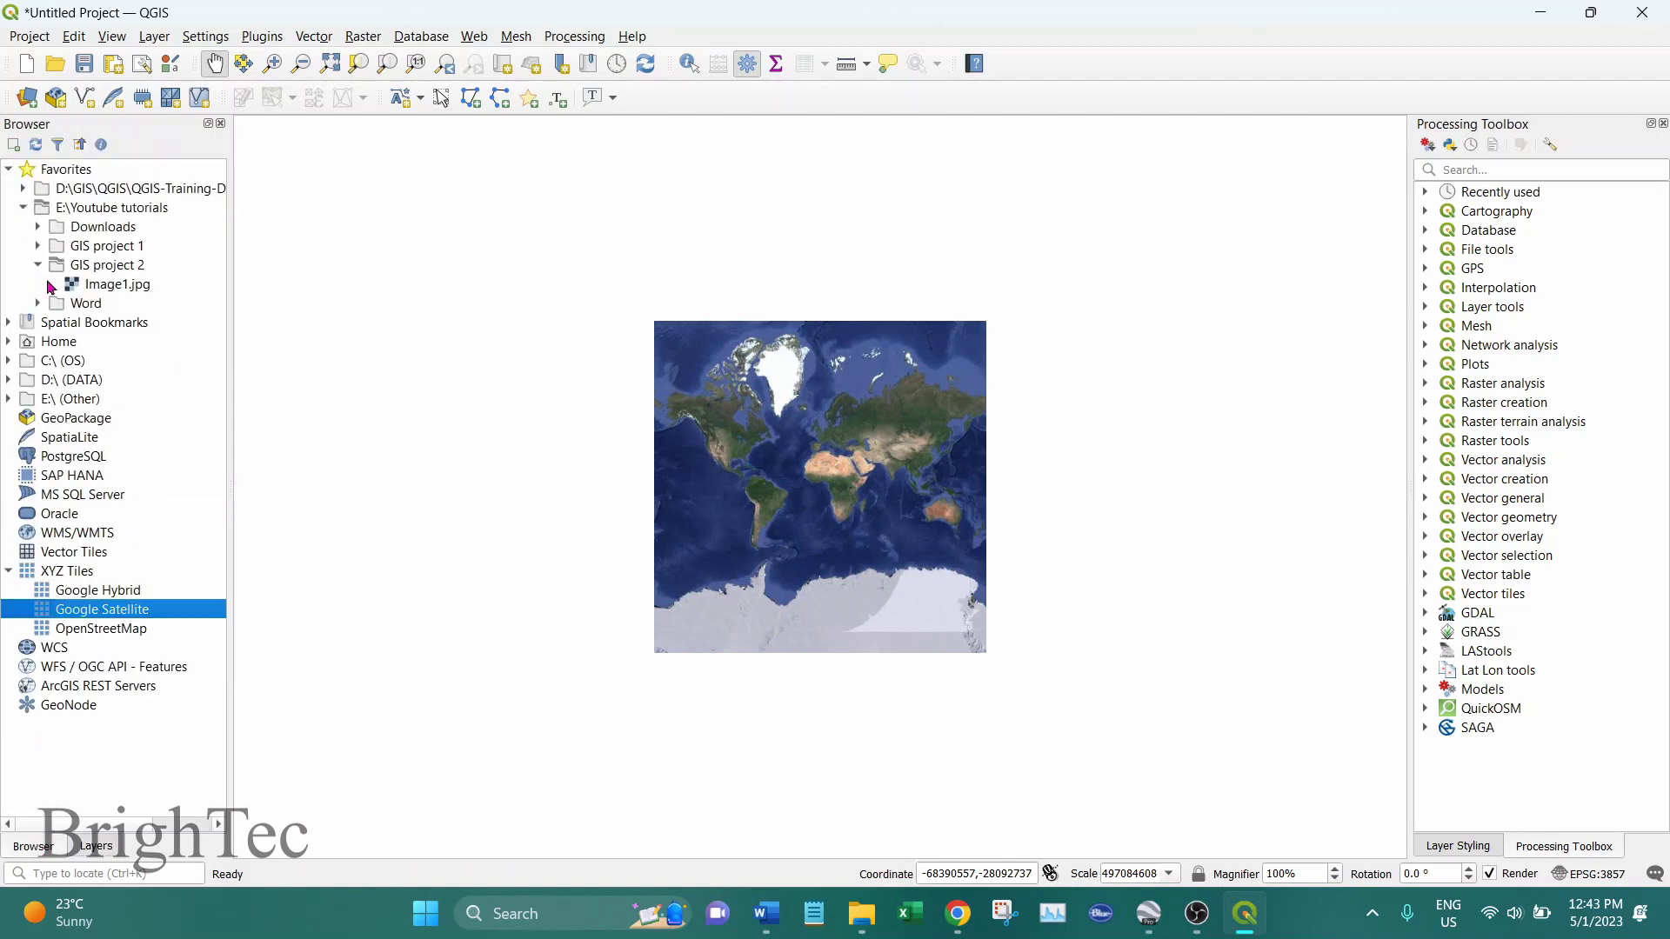
{"action": "left_click", "coordinate": [155, 284]}
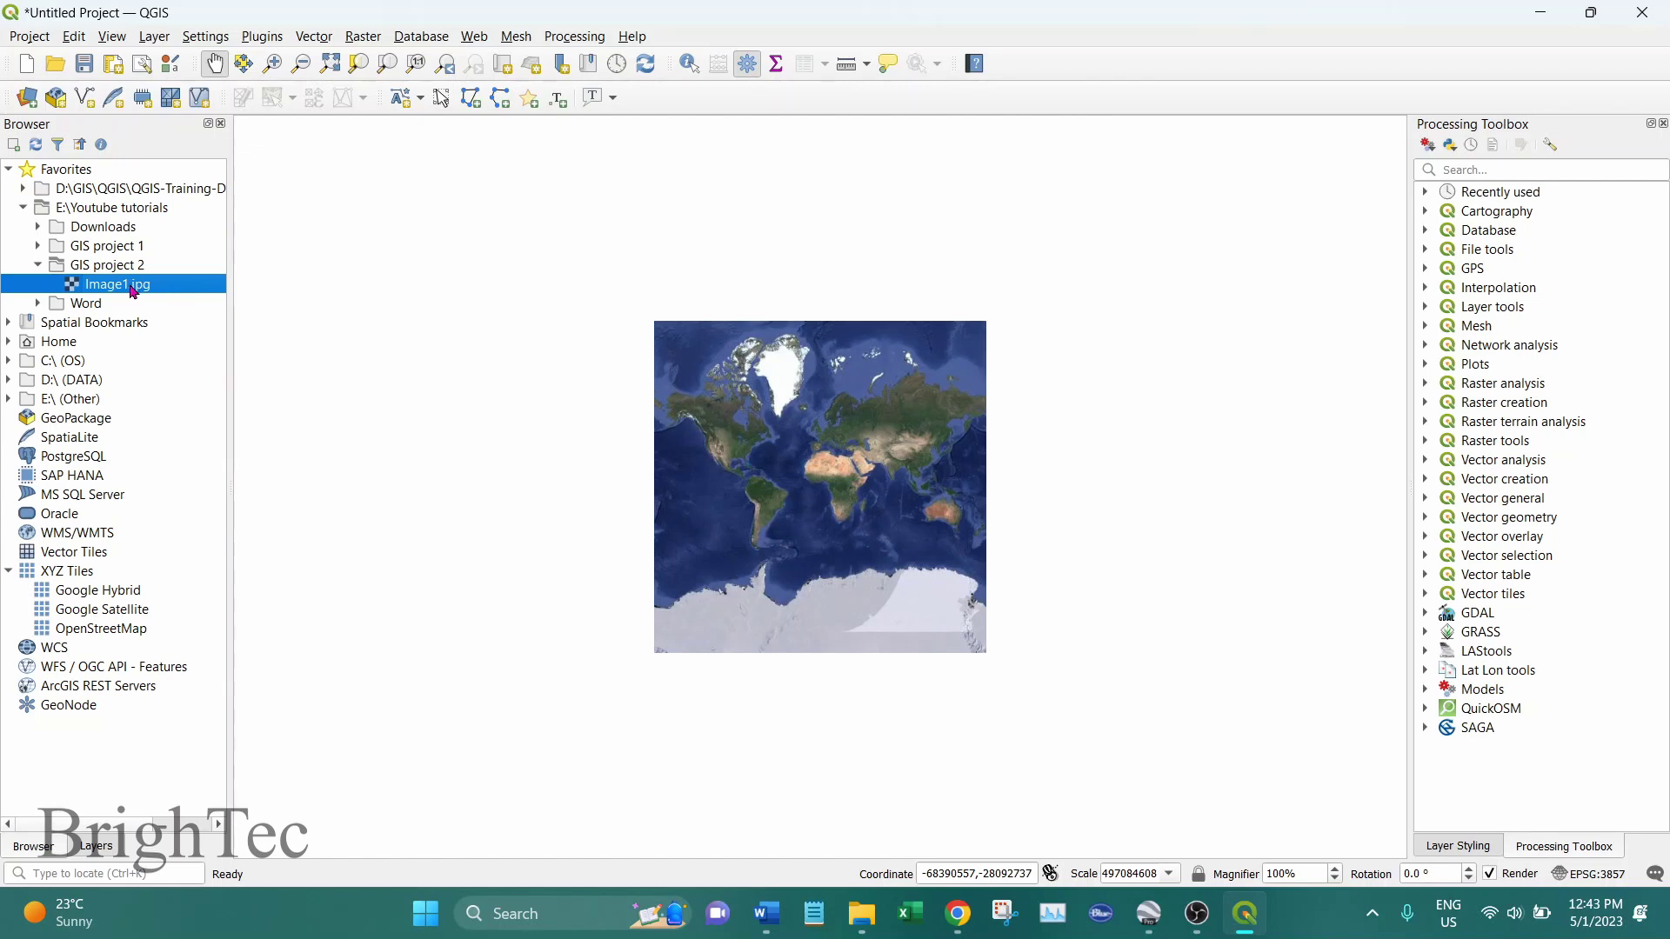
{"action": "left_click_drag", "start_coordinate": [139, 293], "coordinate": [683, 418]}
{"action": "left_click", "coordinate": [97, 848]}
- Try to zoom to the Image1 layer and check its coordinate reference system indicator
{"action": "right_click", "coordinate": [114, 171]}
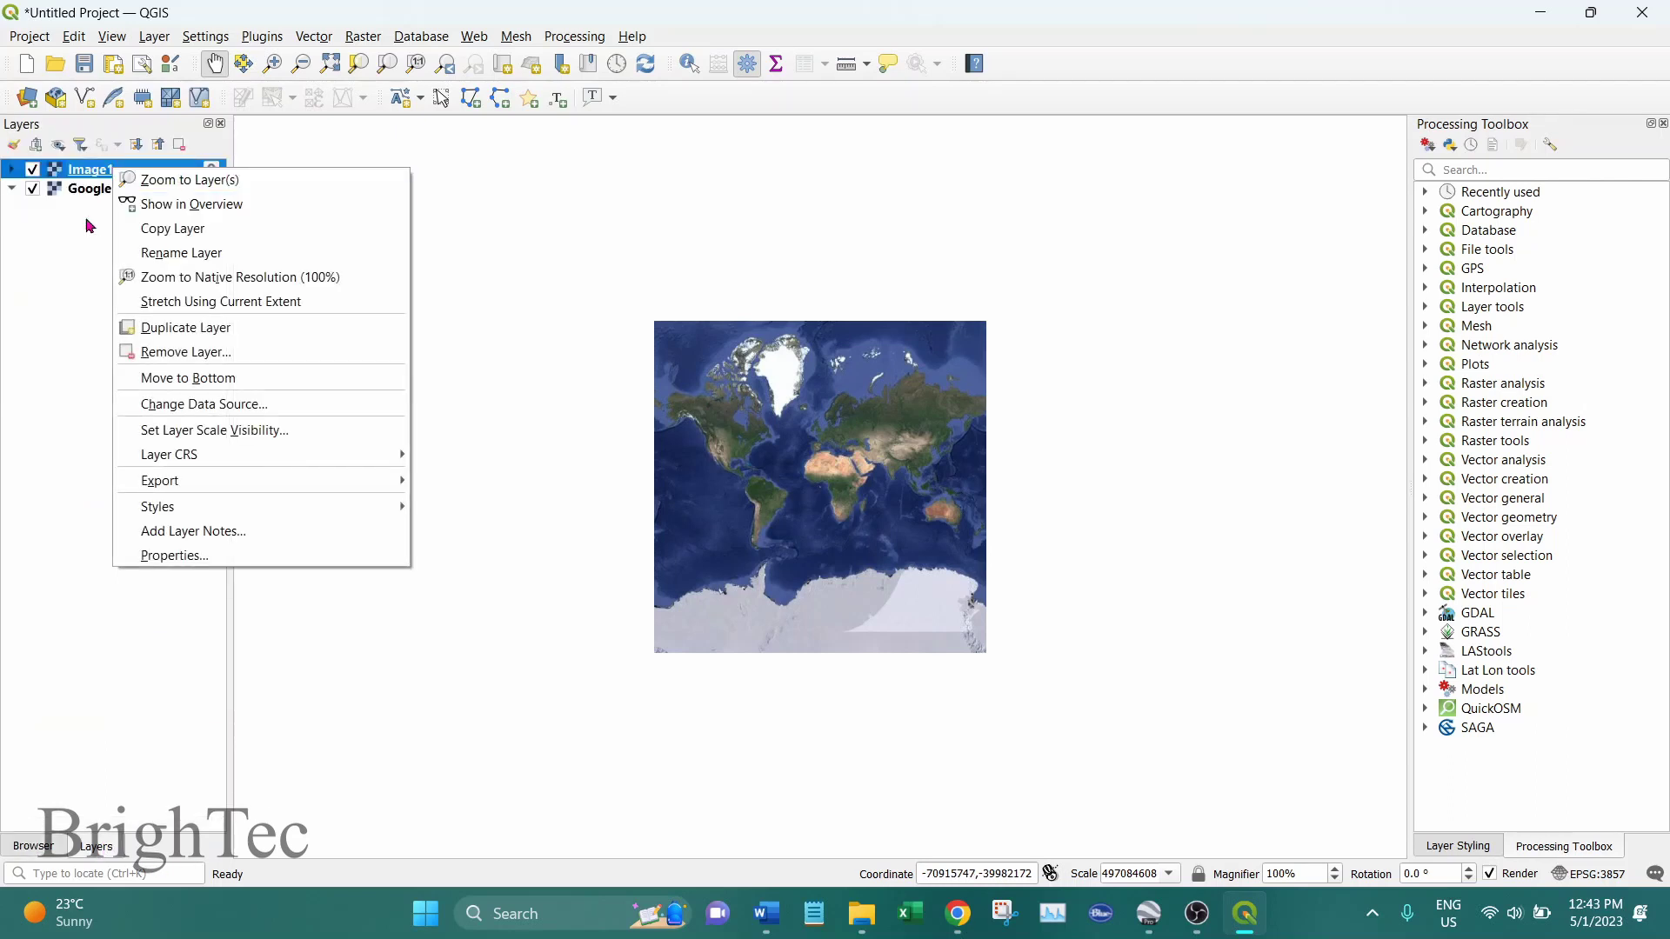
{"action": "left_click", "coordinate": [231, 182]}
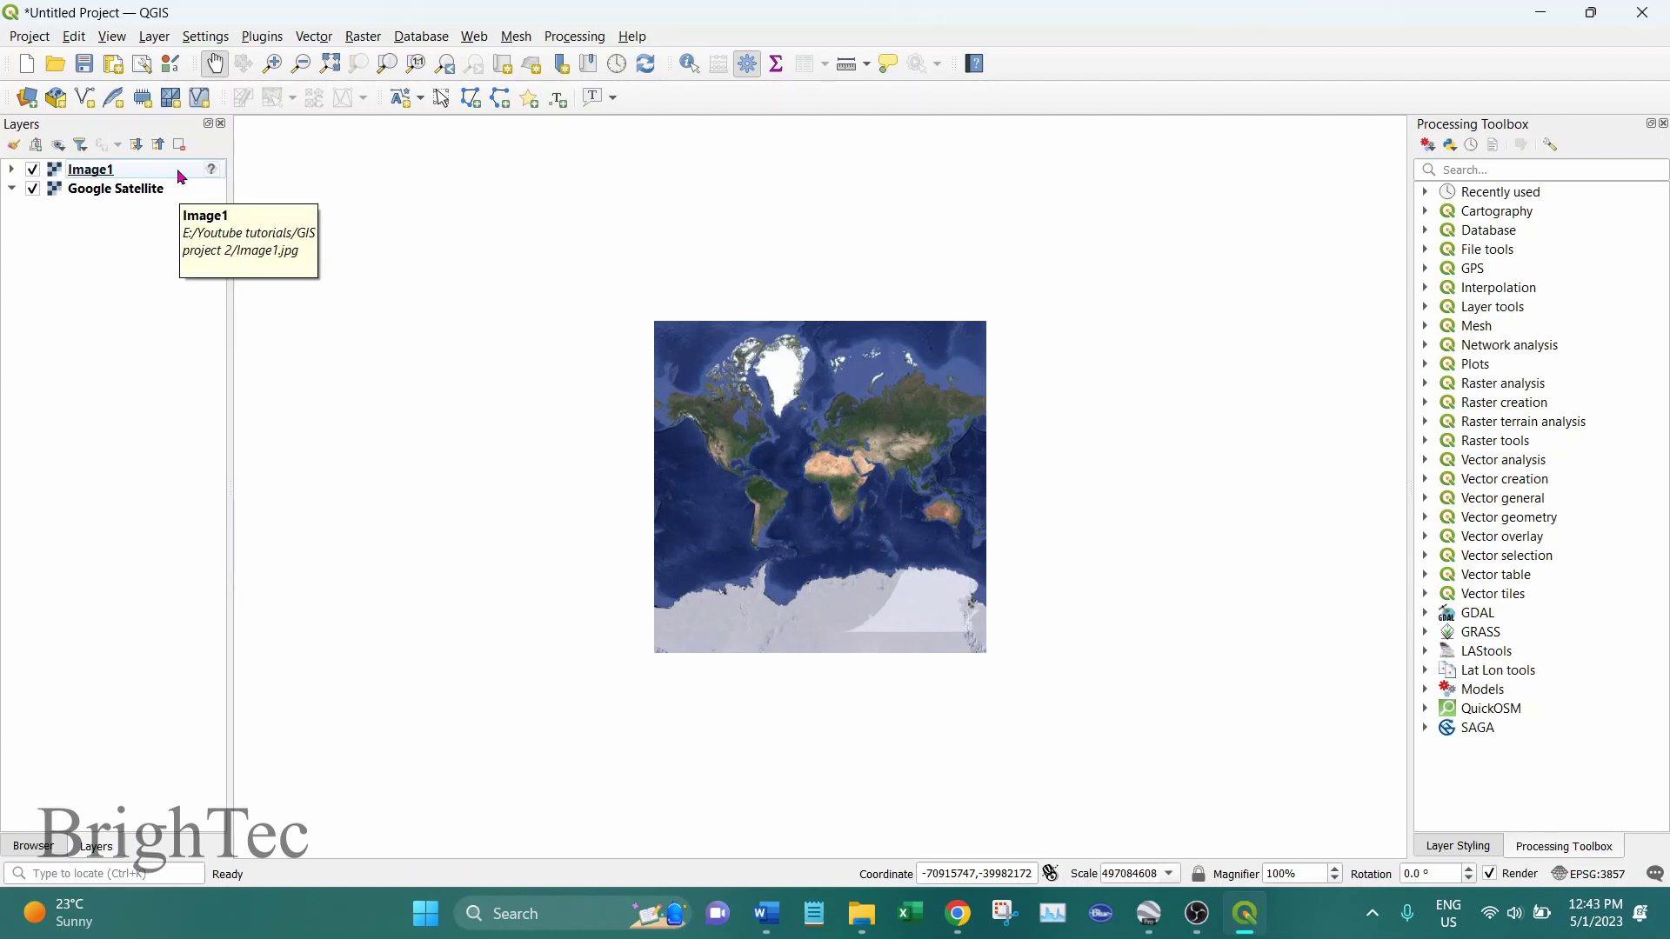
{"action": "left_click", "coordinate": [181, 178]}
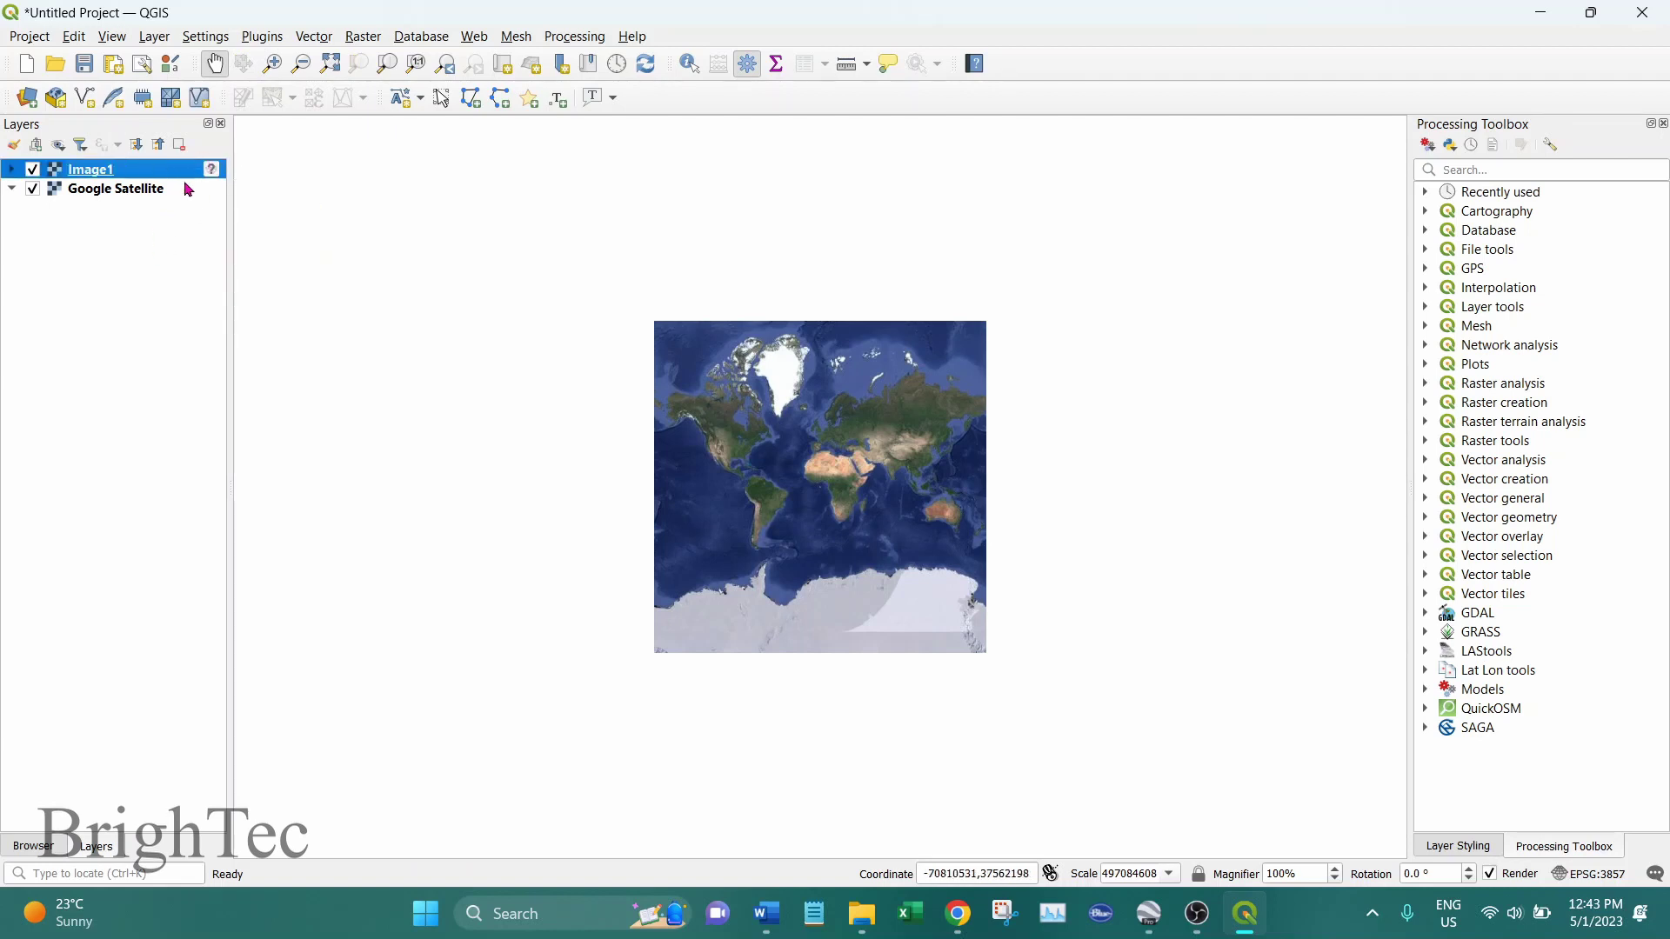
{"action": "mouse_move", "coordinate": [215, 177]}
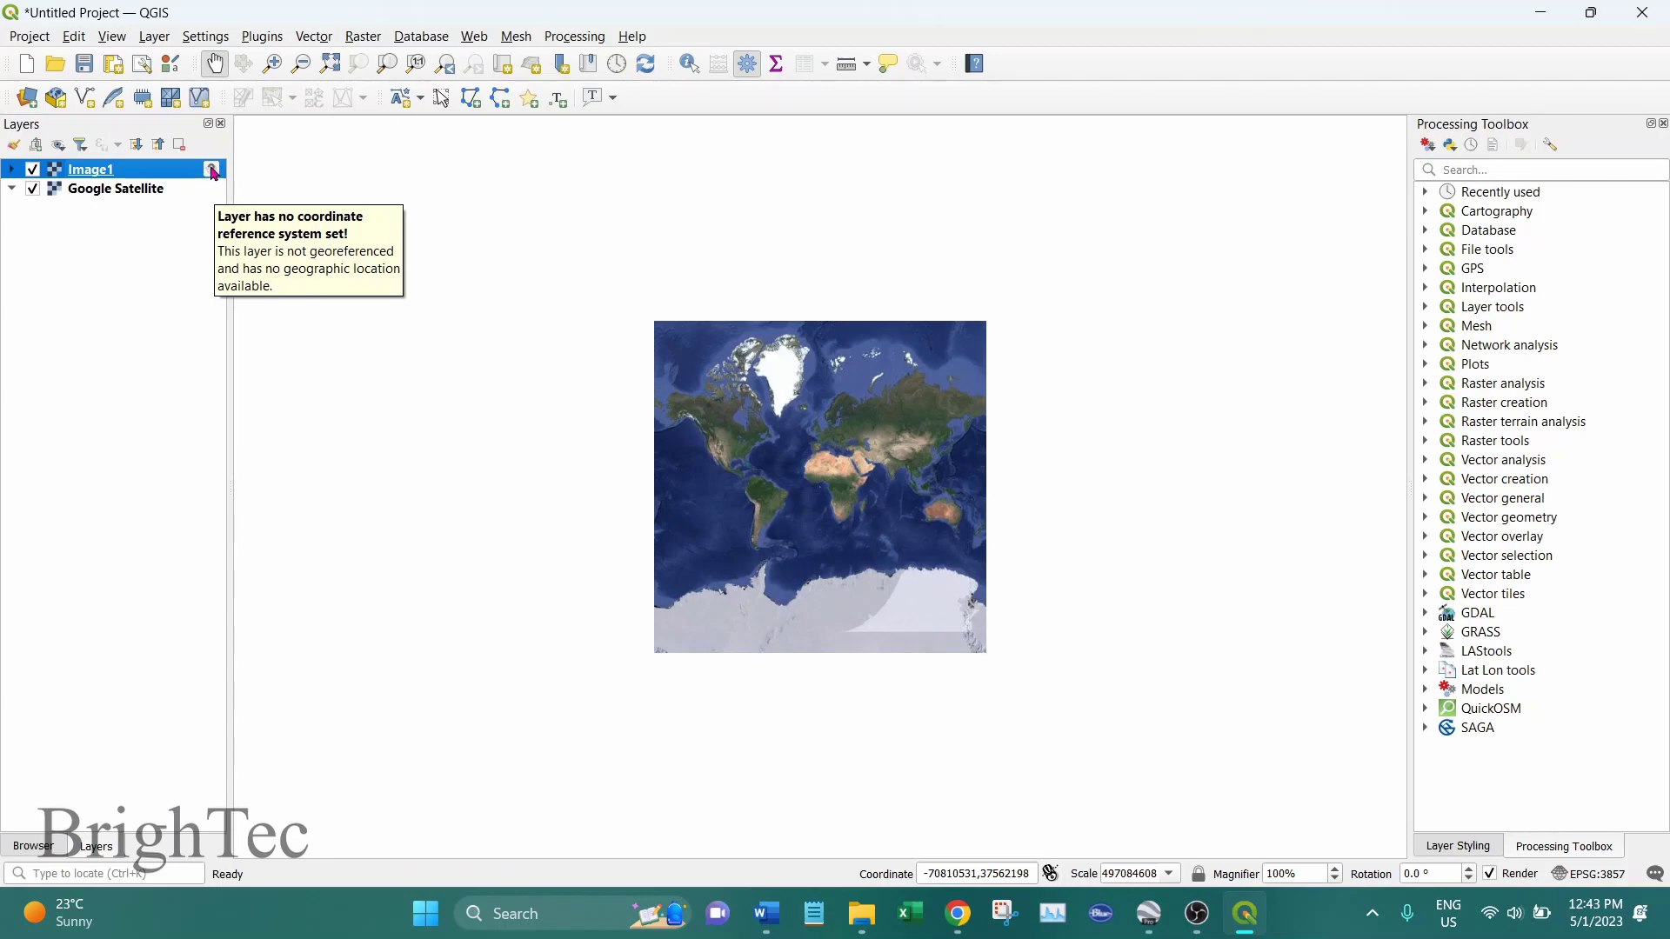
- Zoom the map to the extent of the Image1 layer and examine the image and the area around it
{"action": "right_click", "coordinate": [169, 173]}
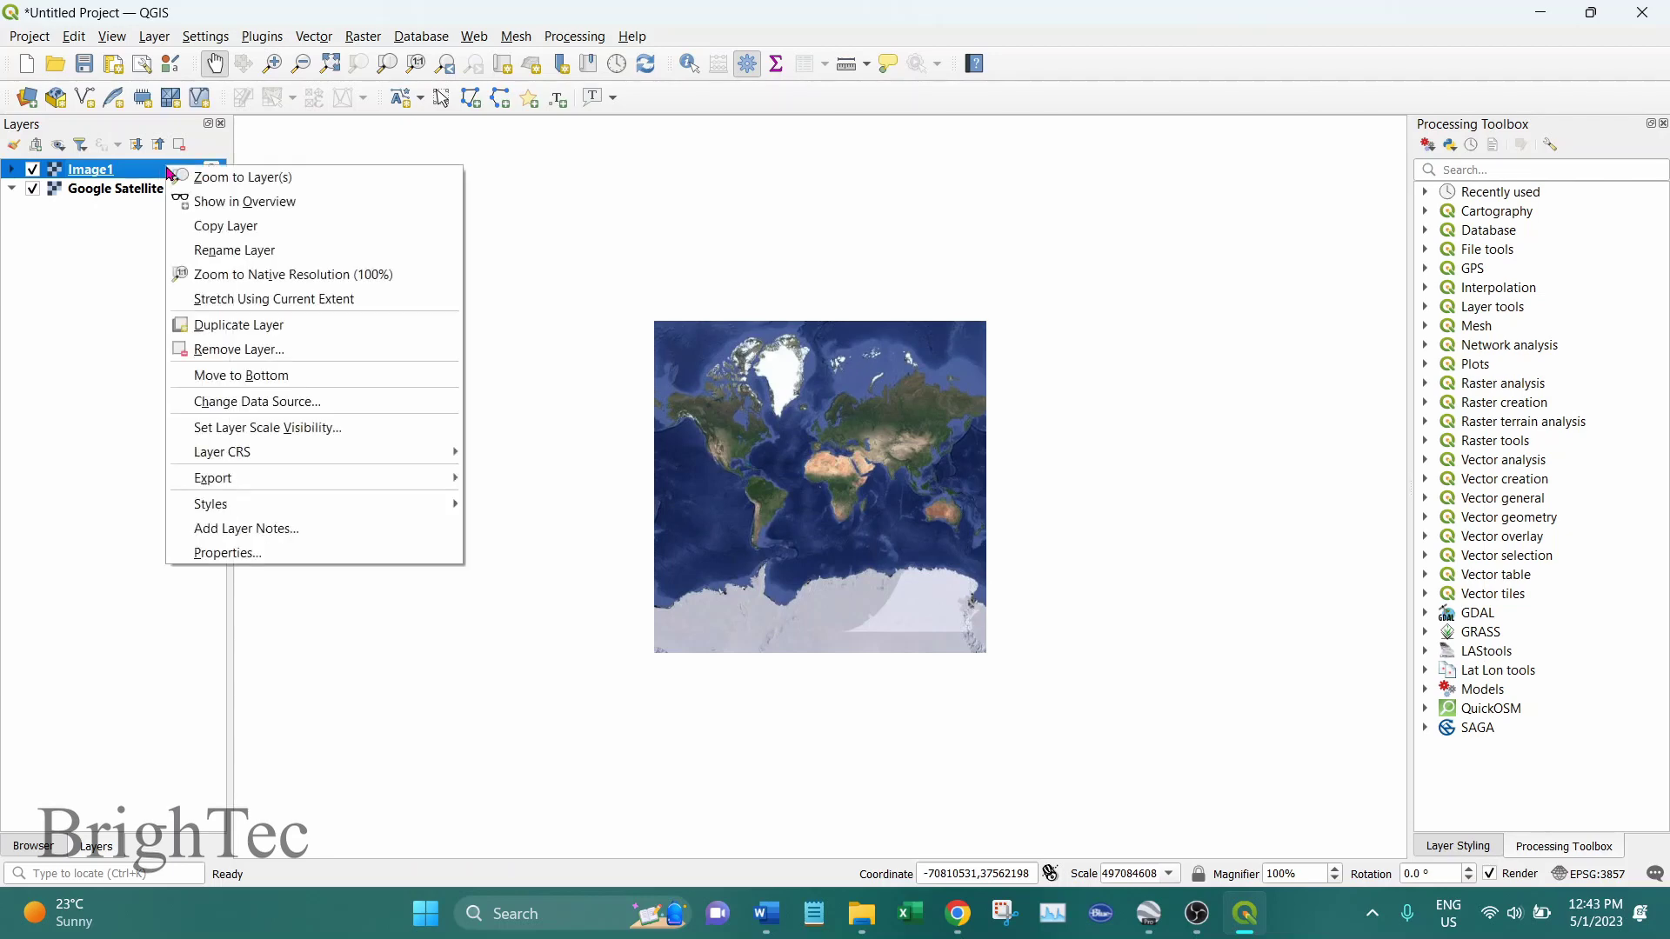
{"action": "left_click", "coordinate": [261, 184]}
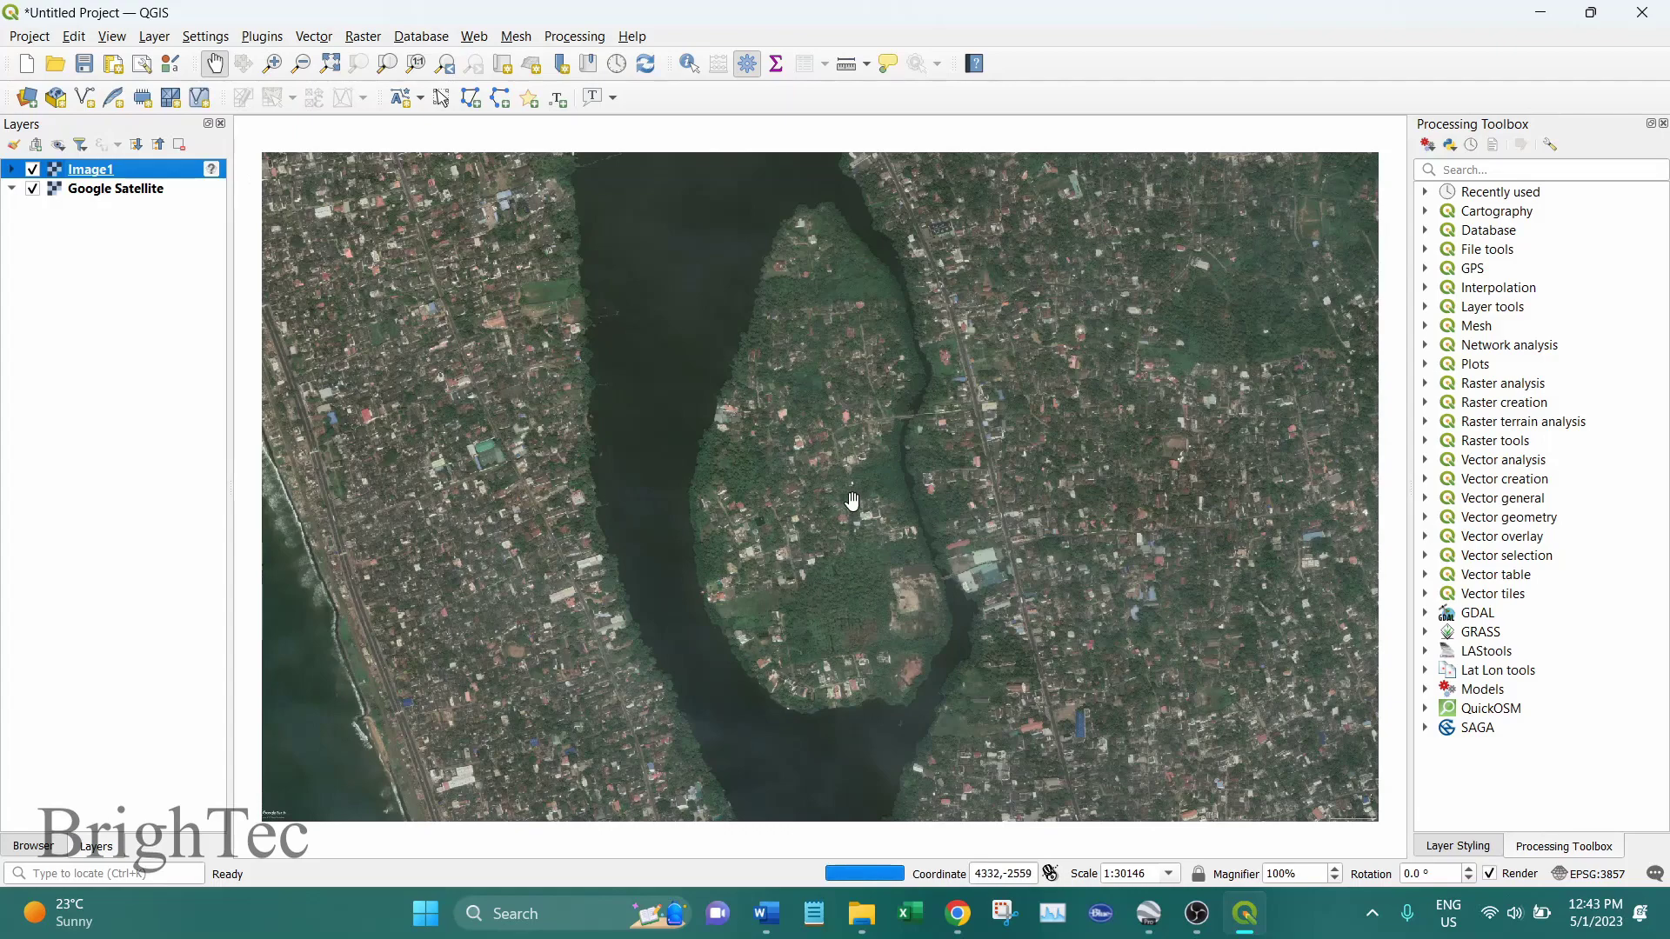
{"action": "scroll", "coordinate": [850, 491], "scroll_direction": "down", "scroll_amount": 3}
{"action": "scroll", "coordinate": [849, 491], "scroll_direction": "up", "scroll_amount": 3}
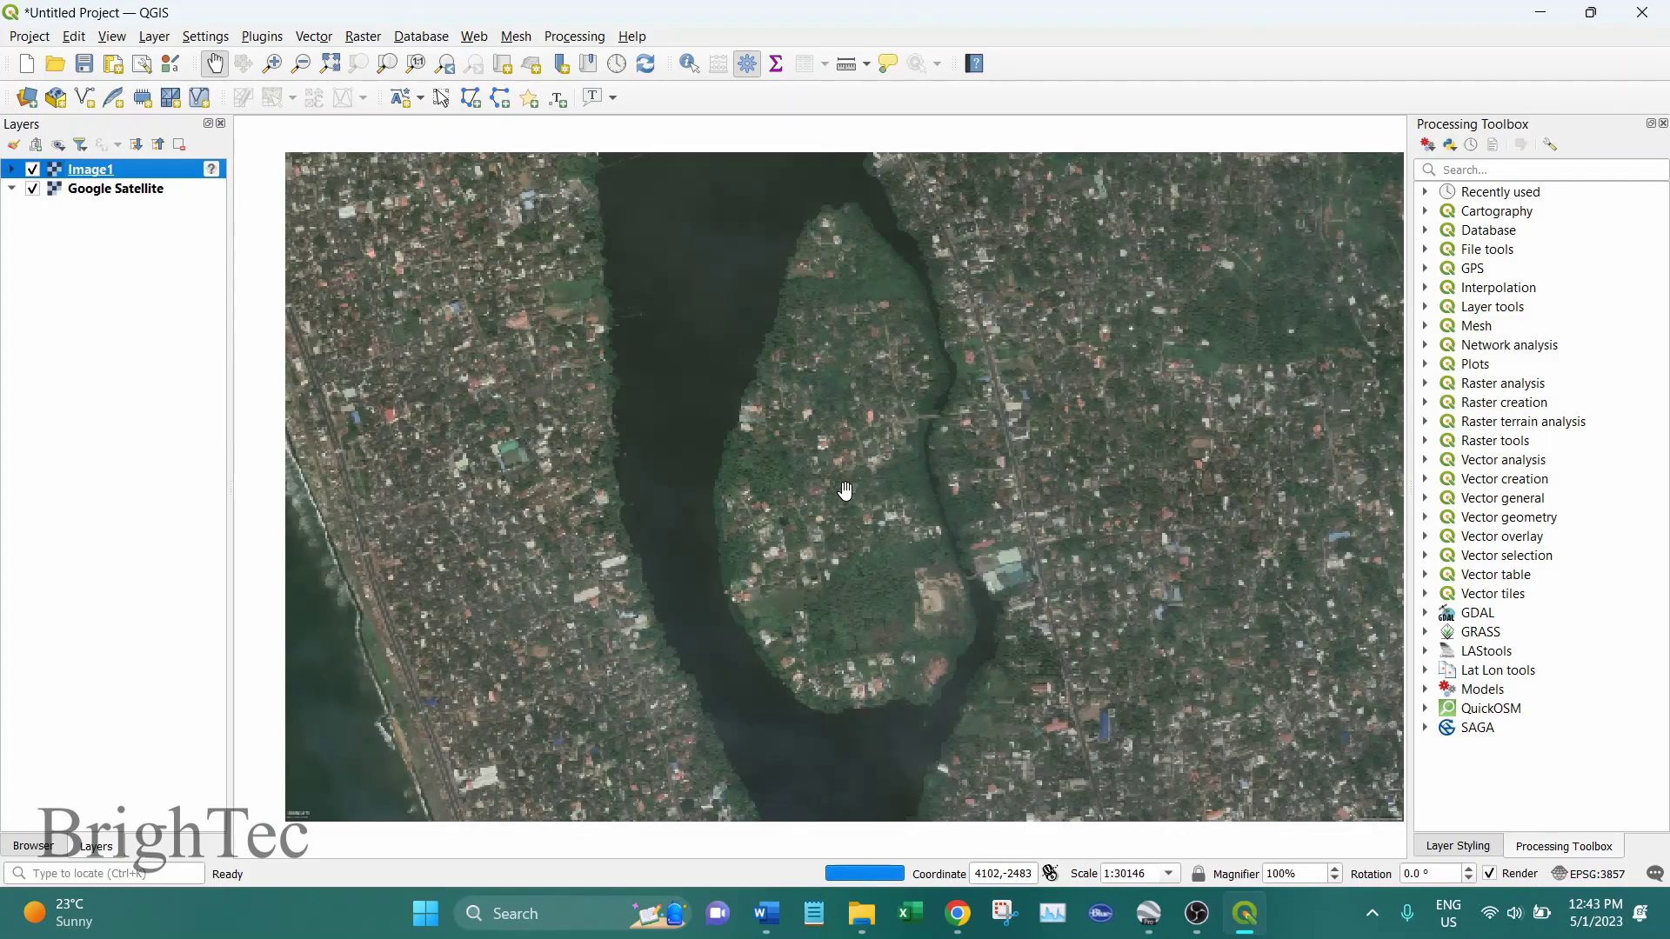
{"action": "scroll", "coordinate": [846, 491], "scroll_direction": "down", "scroll_amount": 2}
{"action": "scroll", "coordinate": [846, 492], "scroll_direction": "down", "scroll_amount": 1}
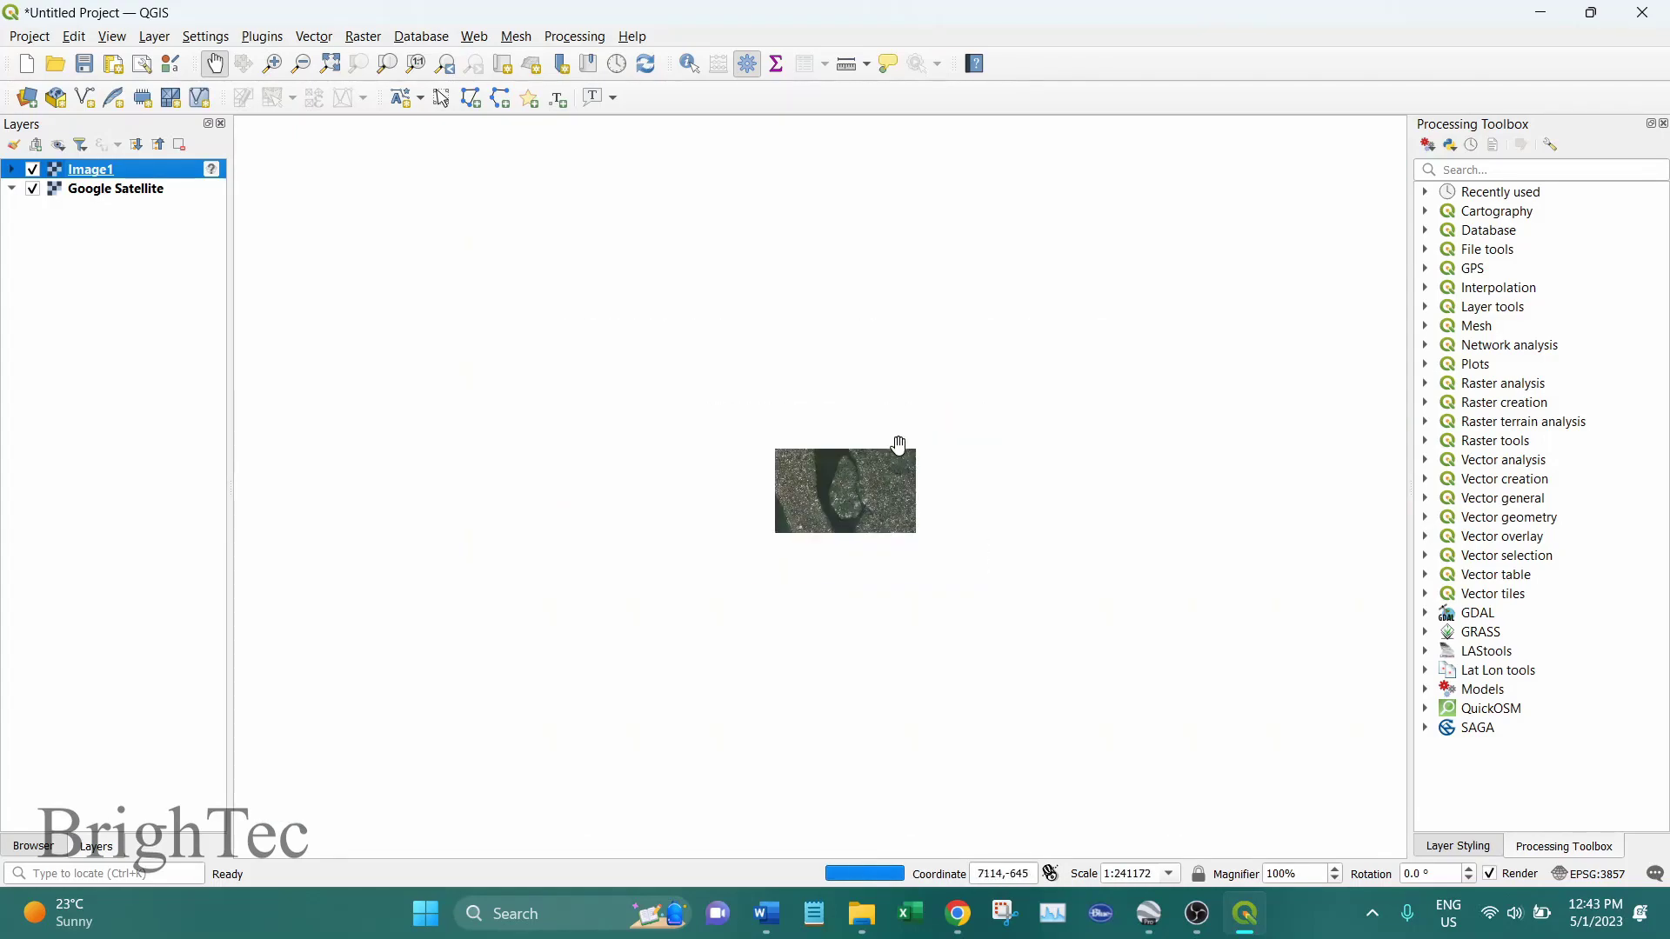
{"action": "scroll", "coordinate": [875, 532], "scroll_direction": "up", "scroll_amount": 1}
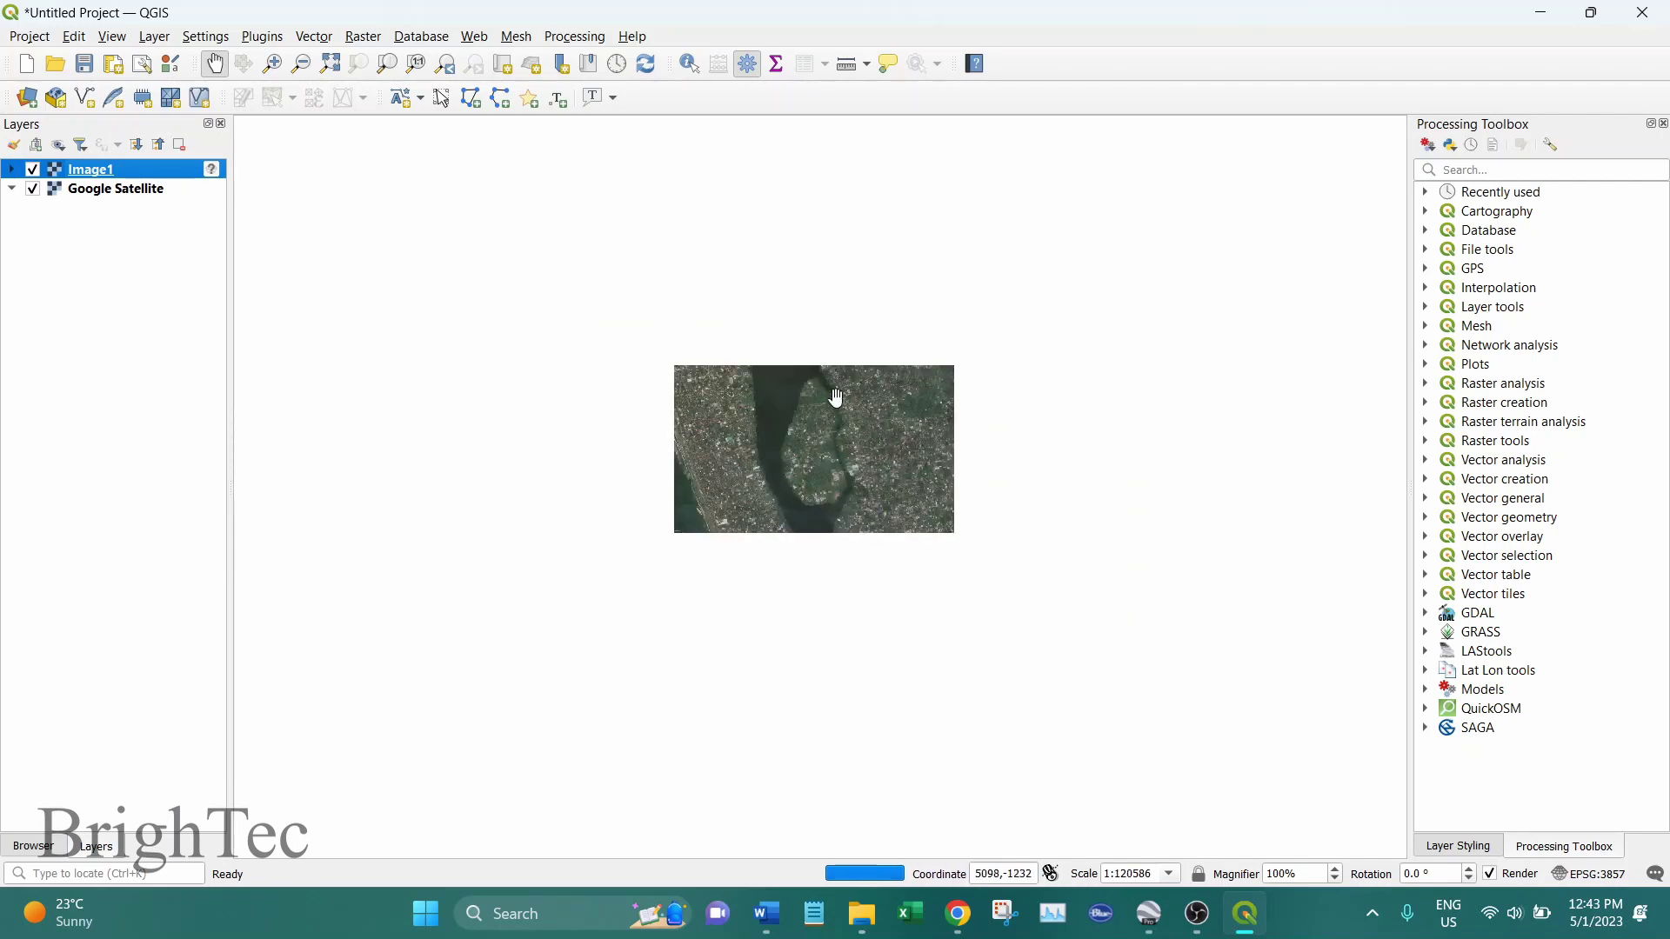
{"action": "scroll", "coordinate": [844, 398], "scroll_direction": "up", "scroll_amount": 1}
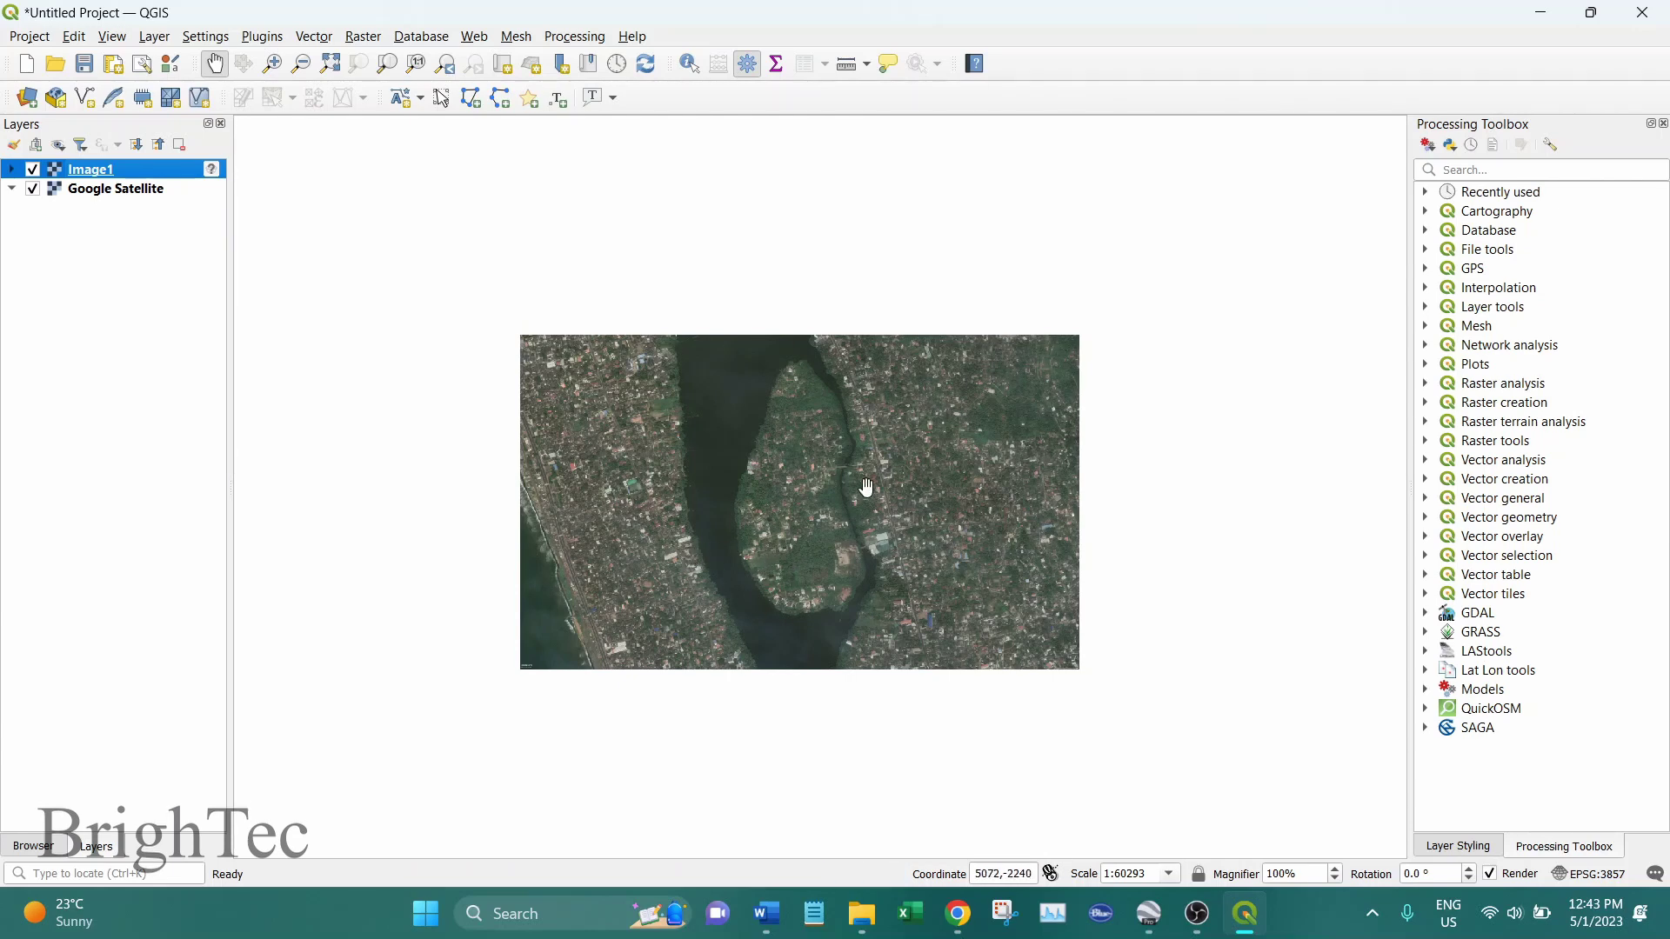
- Remove the Image1 layer from the project
{"action": "right_click", "coordinate": [135, 180]}
{"action": "left_click", "coordinate": [213, 355]}
{"action": "left_click", "coordinate": [838, 474]}
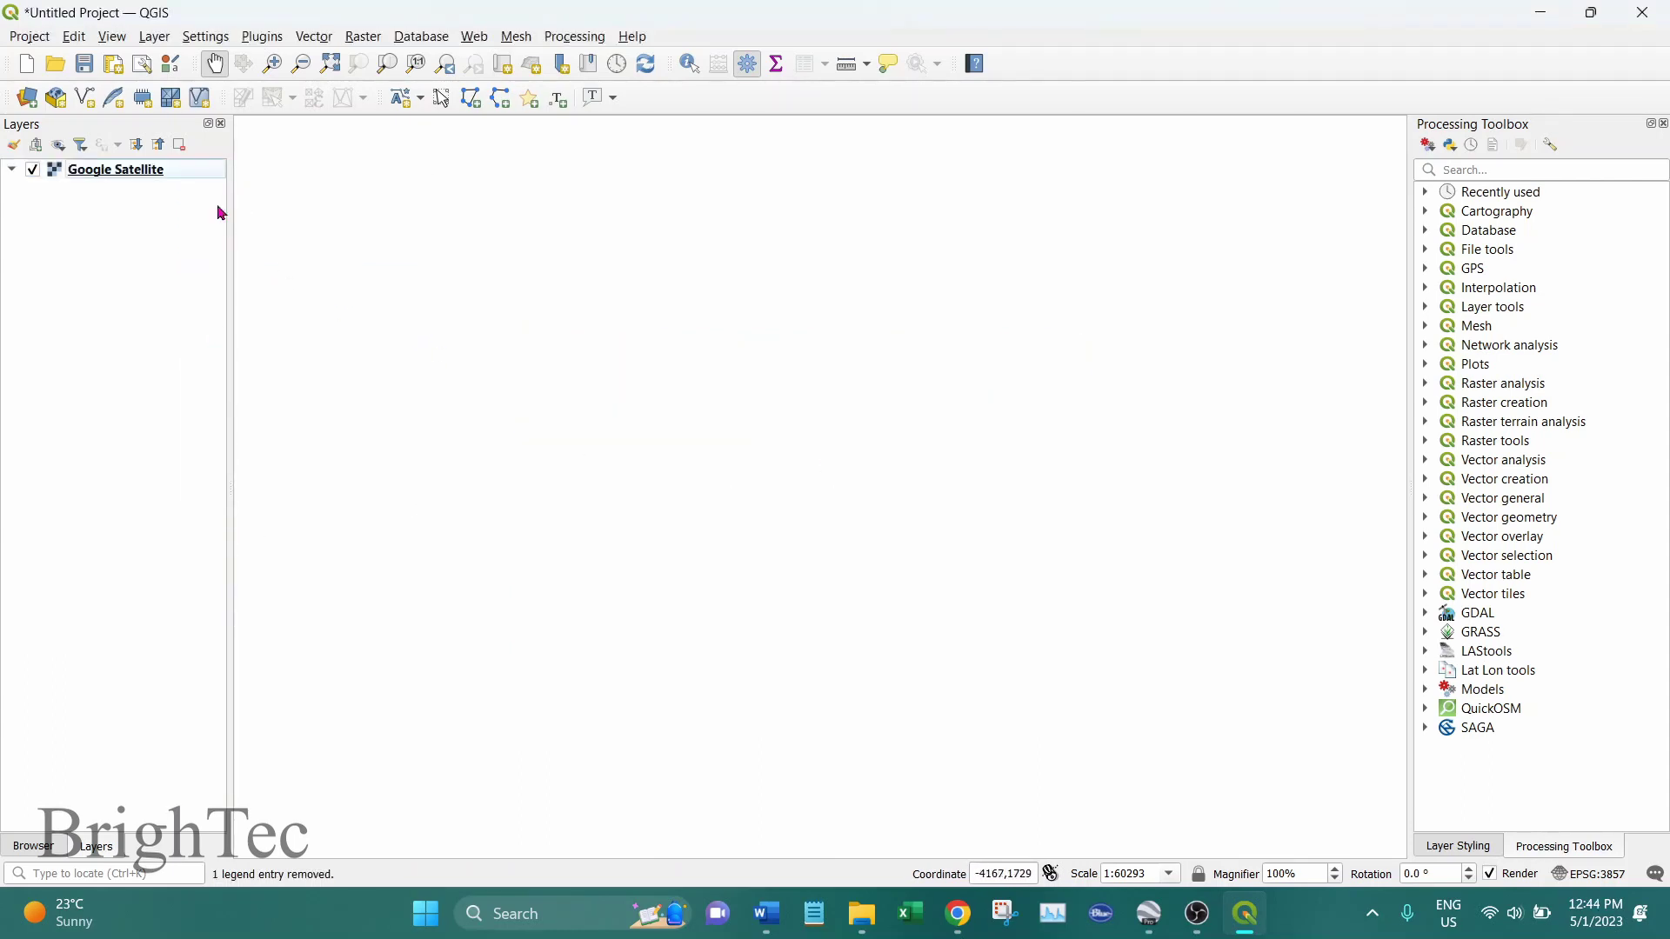
- Zoom to the Google Satellite layer's extent and locate the river island on Sri Lanka's west coast that Image1 covers
{"action": "right_click", "coordinate": [192, 173]}
{"action": "left_click", "coordinate": [307, 184]}
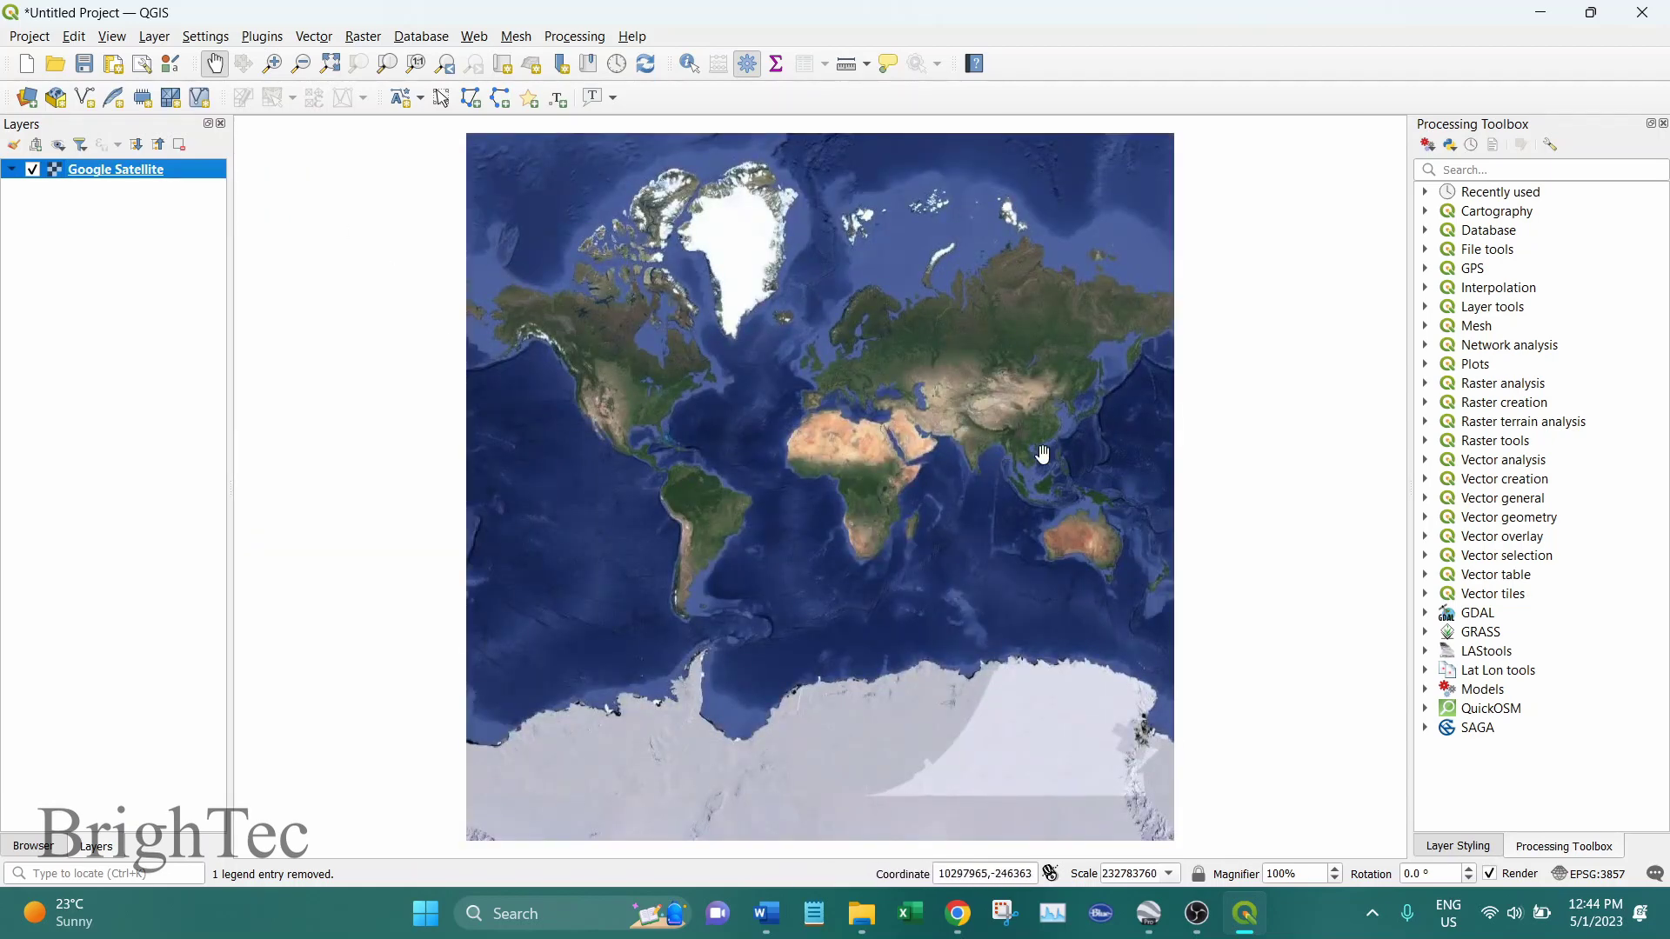
{"action": "scroll", "coordinate": [1000, 467], "scroll_direction": "up", "scroll_amount": 1}
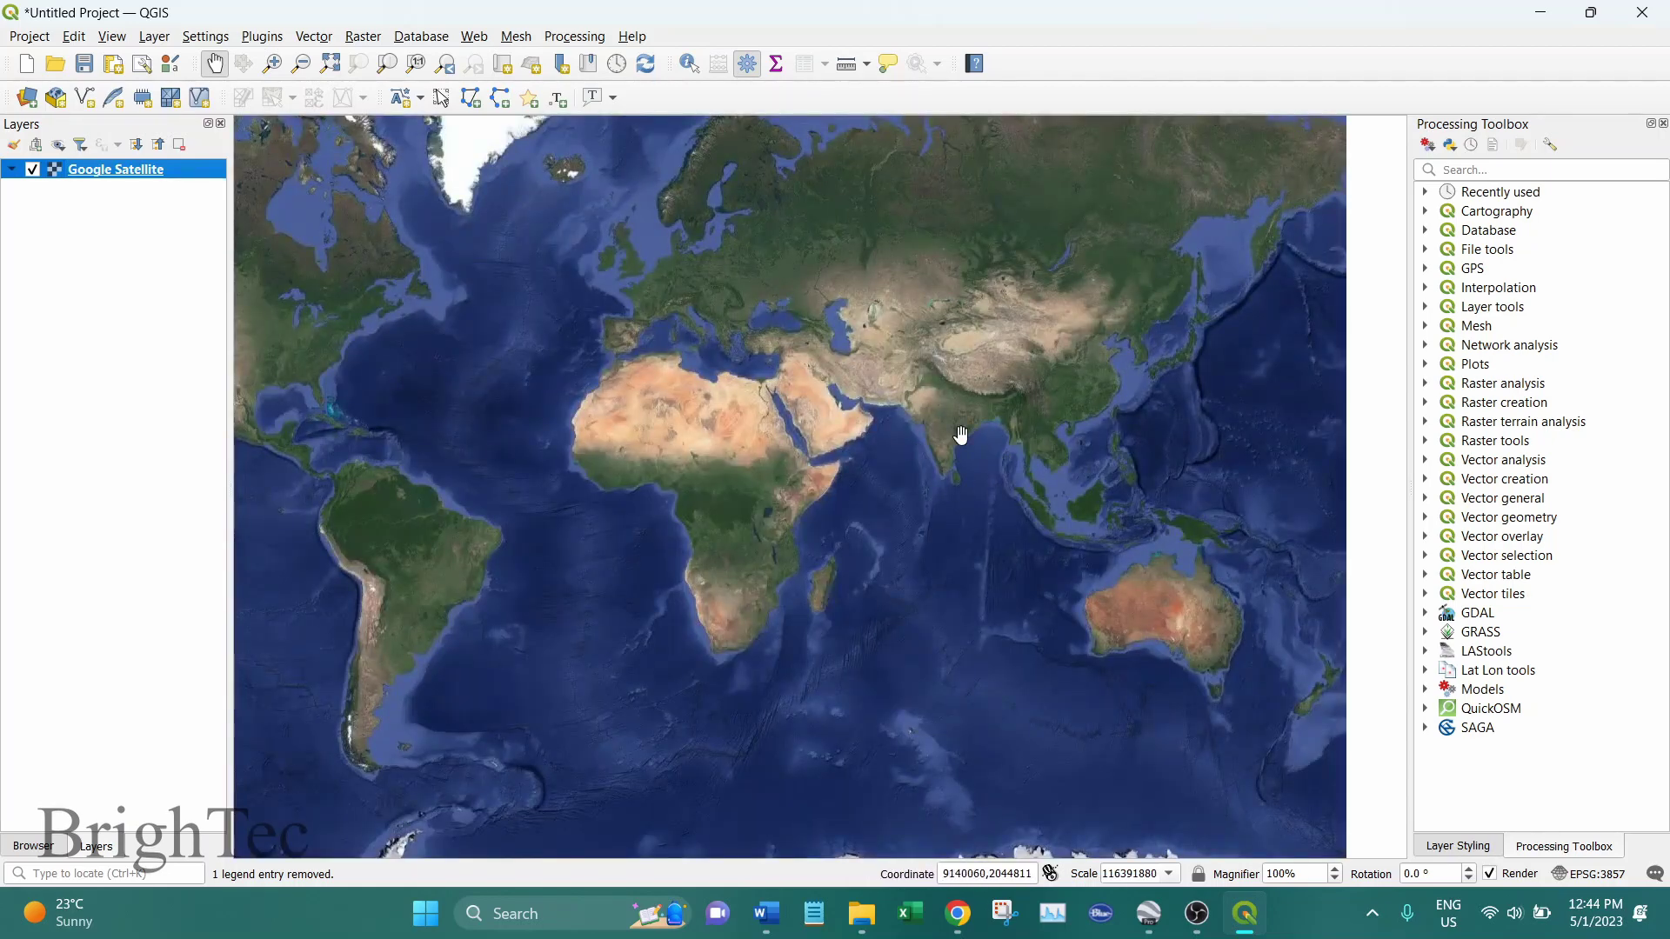
{"action": "scroll", "coordinate": [939, 608], "scroll_direction": "up", "scroll_amount": 2}
{"action": "scroll", "coordinate": [895, 522], "scroll_direction": "up", "scroll_amount": 2}
{"action": "scroll", "coordinate": [821, 478], "scroll_direction": "up", "scroll_amount": 2}
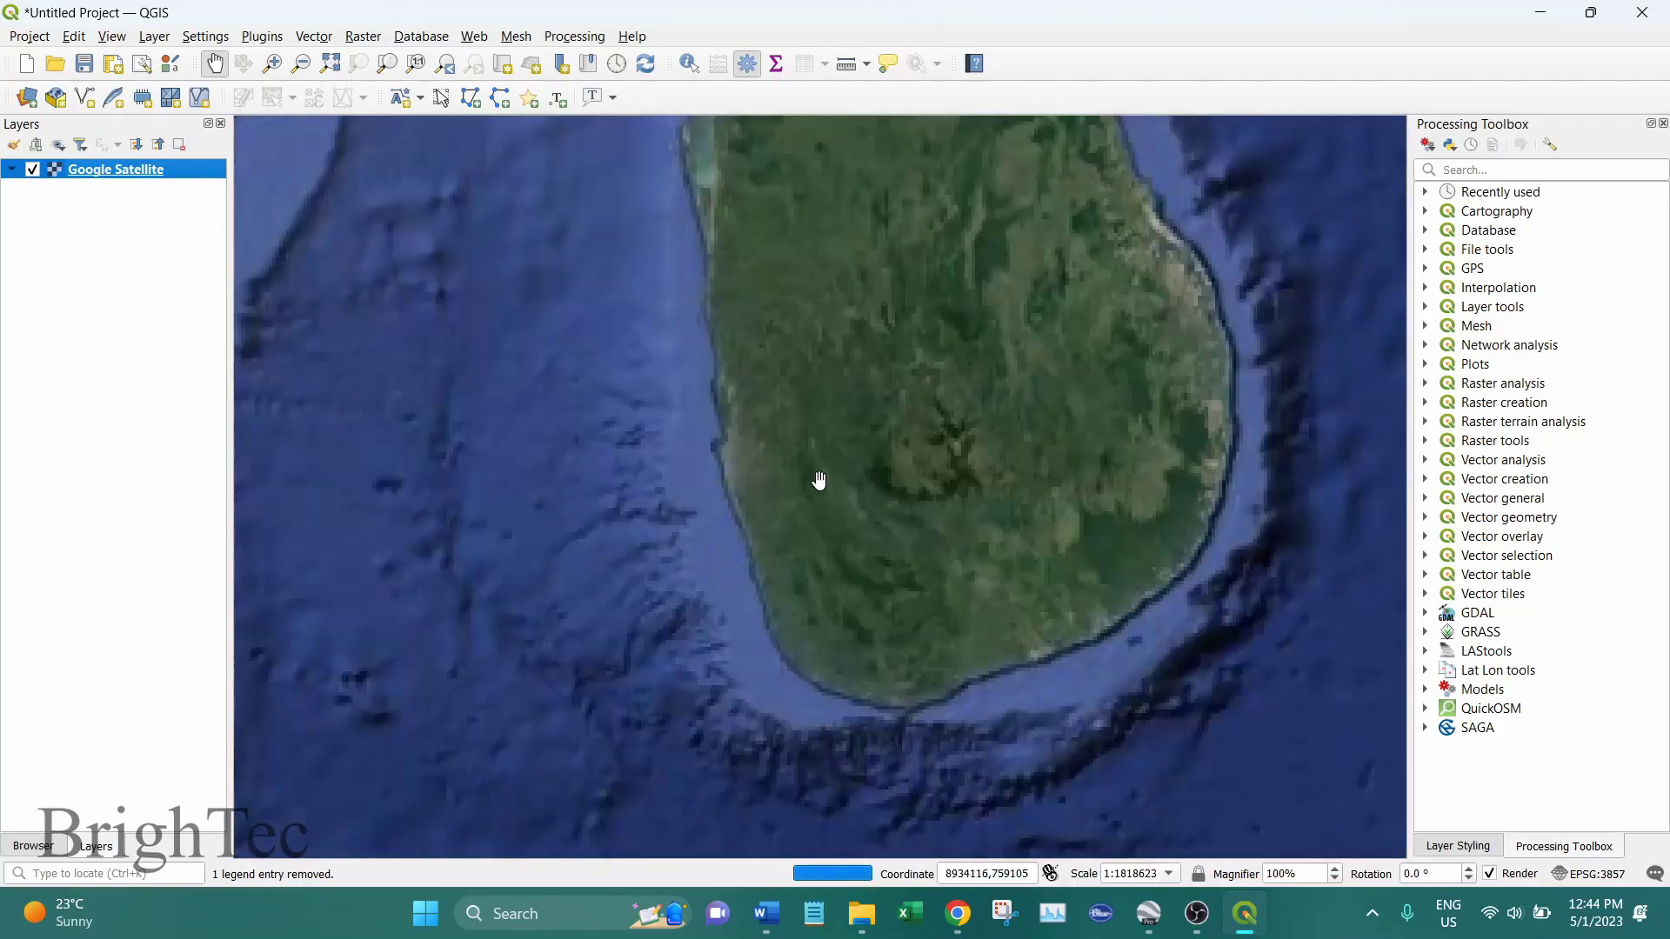
{"action": "scroll", "coordinate": [733, 443], "scroll_direction": "up", "scroll_amount": 2}
{"action": "scroll", "coordinate": [723, 402], "scroll_direction": "up", "scroll_amount": 1}
{"action": "scroll", "coordinate": [827, 577], "scroll_direction": "up", "scroll_amount": 1}
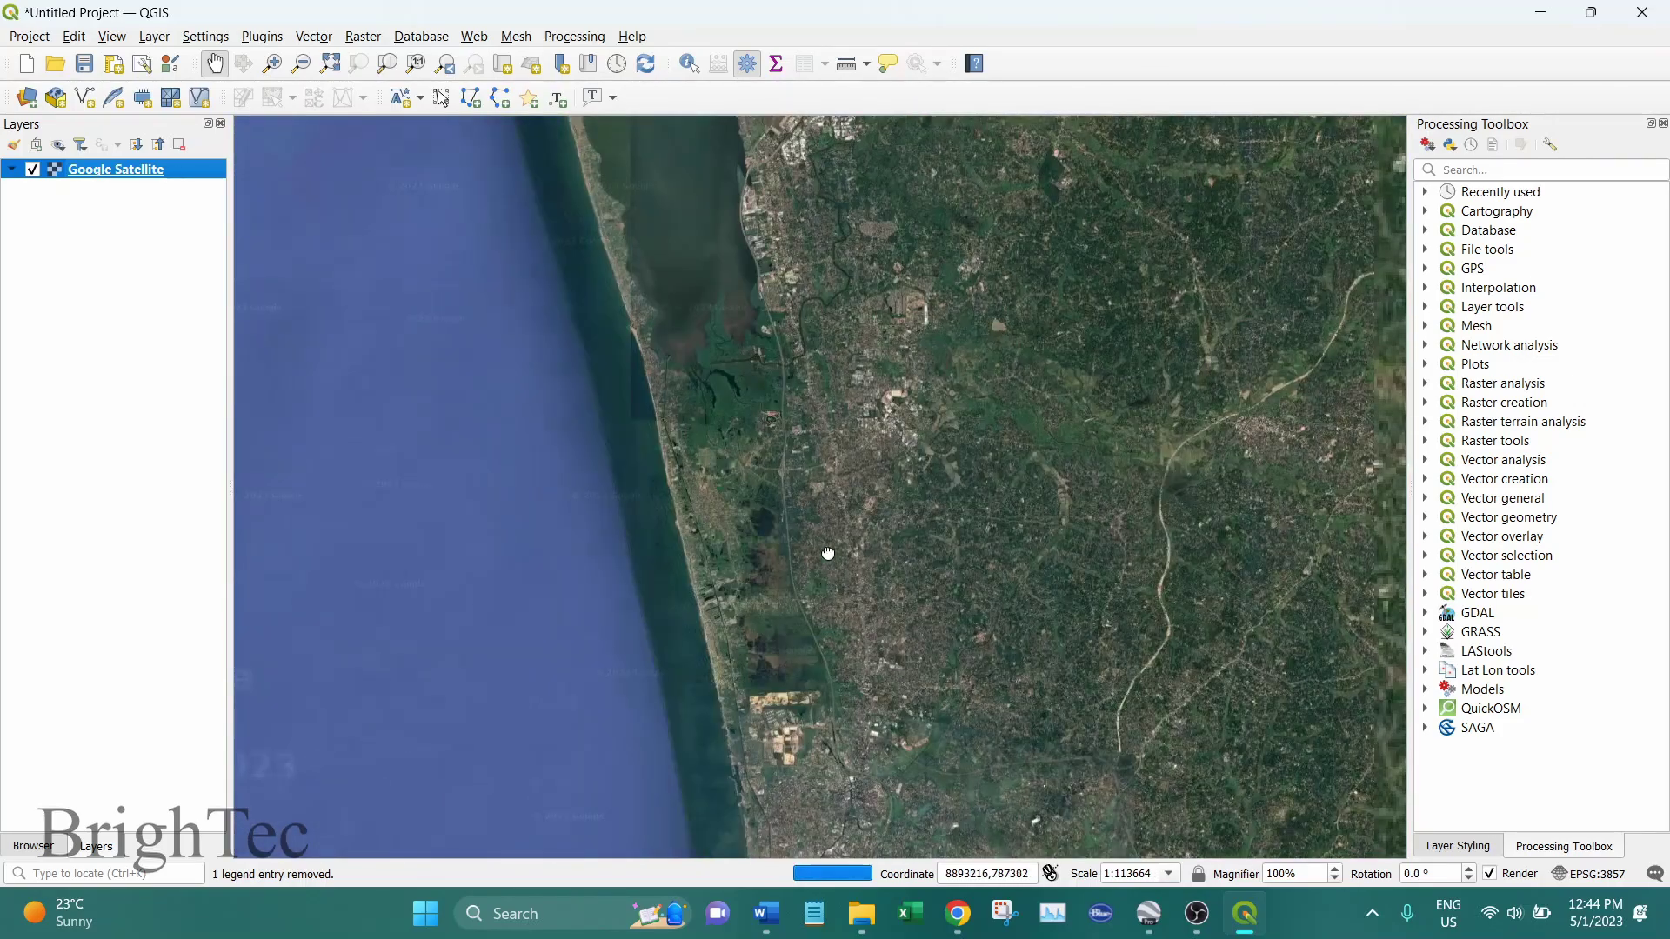
{"action": "left_click_drag", "start_coordinate": [827, 578], "coordinate": [812, 365]}
{"action": "left_click_drag", "start_coordinate": [741, 727], "coordinate": [794, 383]}
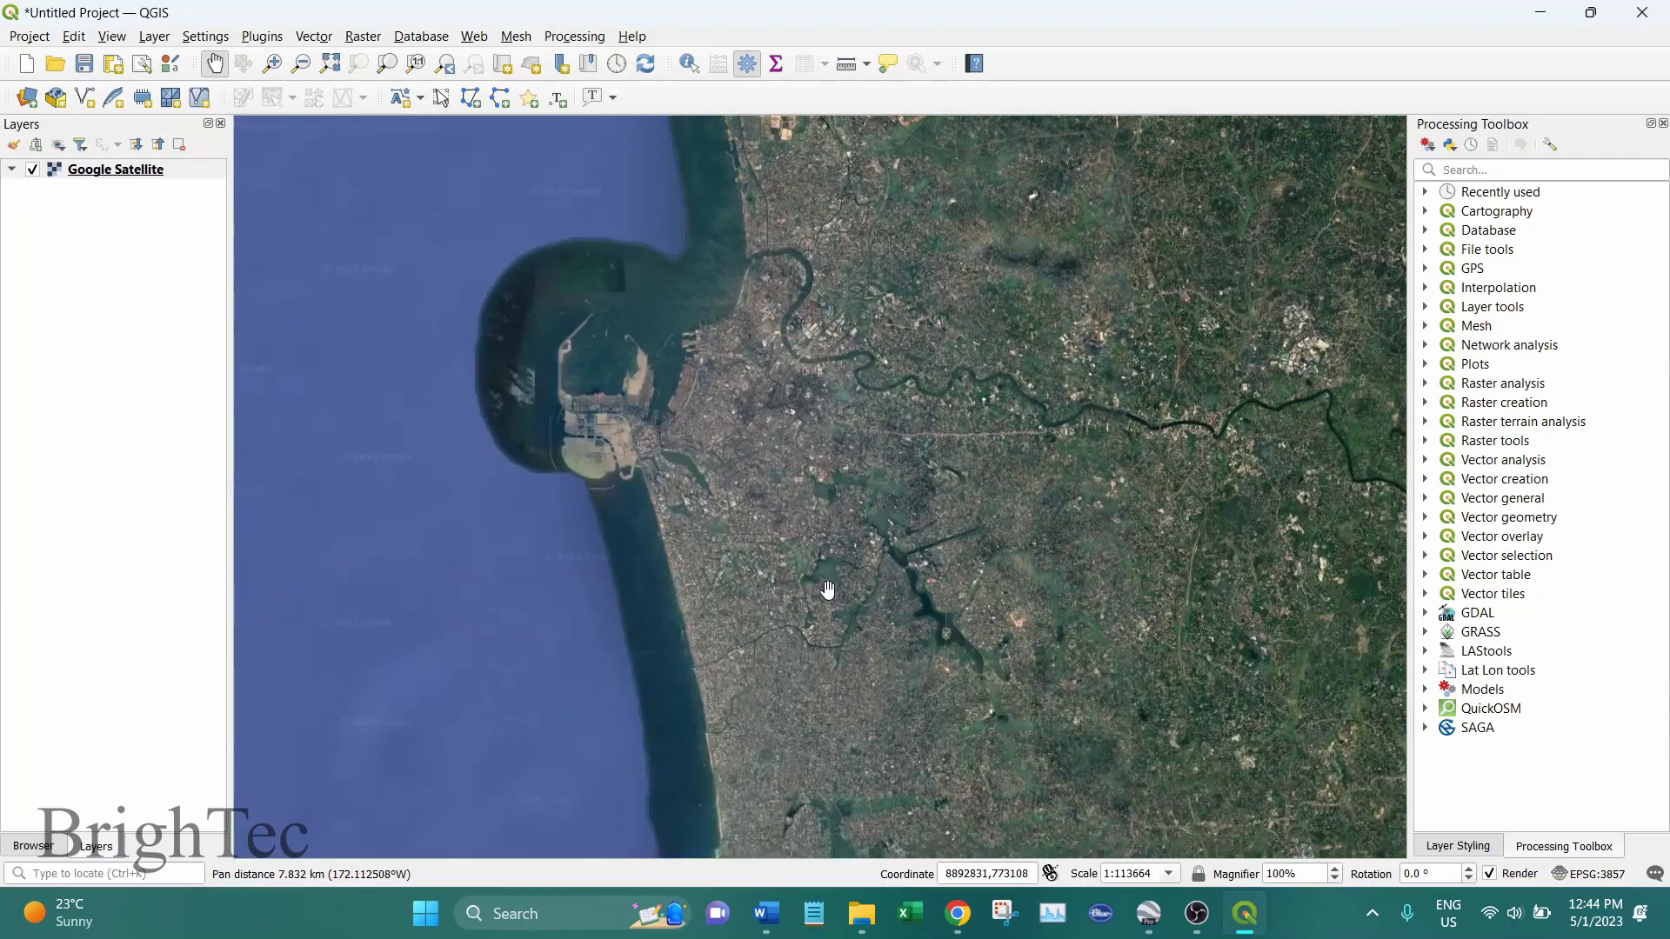
{"action": "left_click_drag", "start_coordinate": [824, 533], "coordinate": [818, 187]}
{"action": "left_click_drag", "start_coordinate": [827, 669], "coordinate": [689, 290]}
{"action": "scroll", "coordinate": [696, 362], "scroll_direction": "up", "scroll_amount": 2}
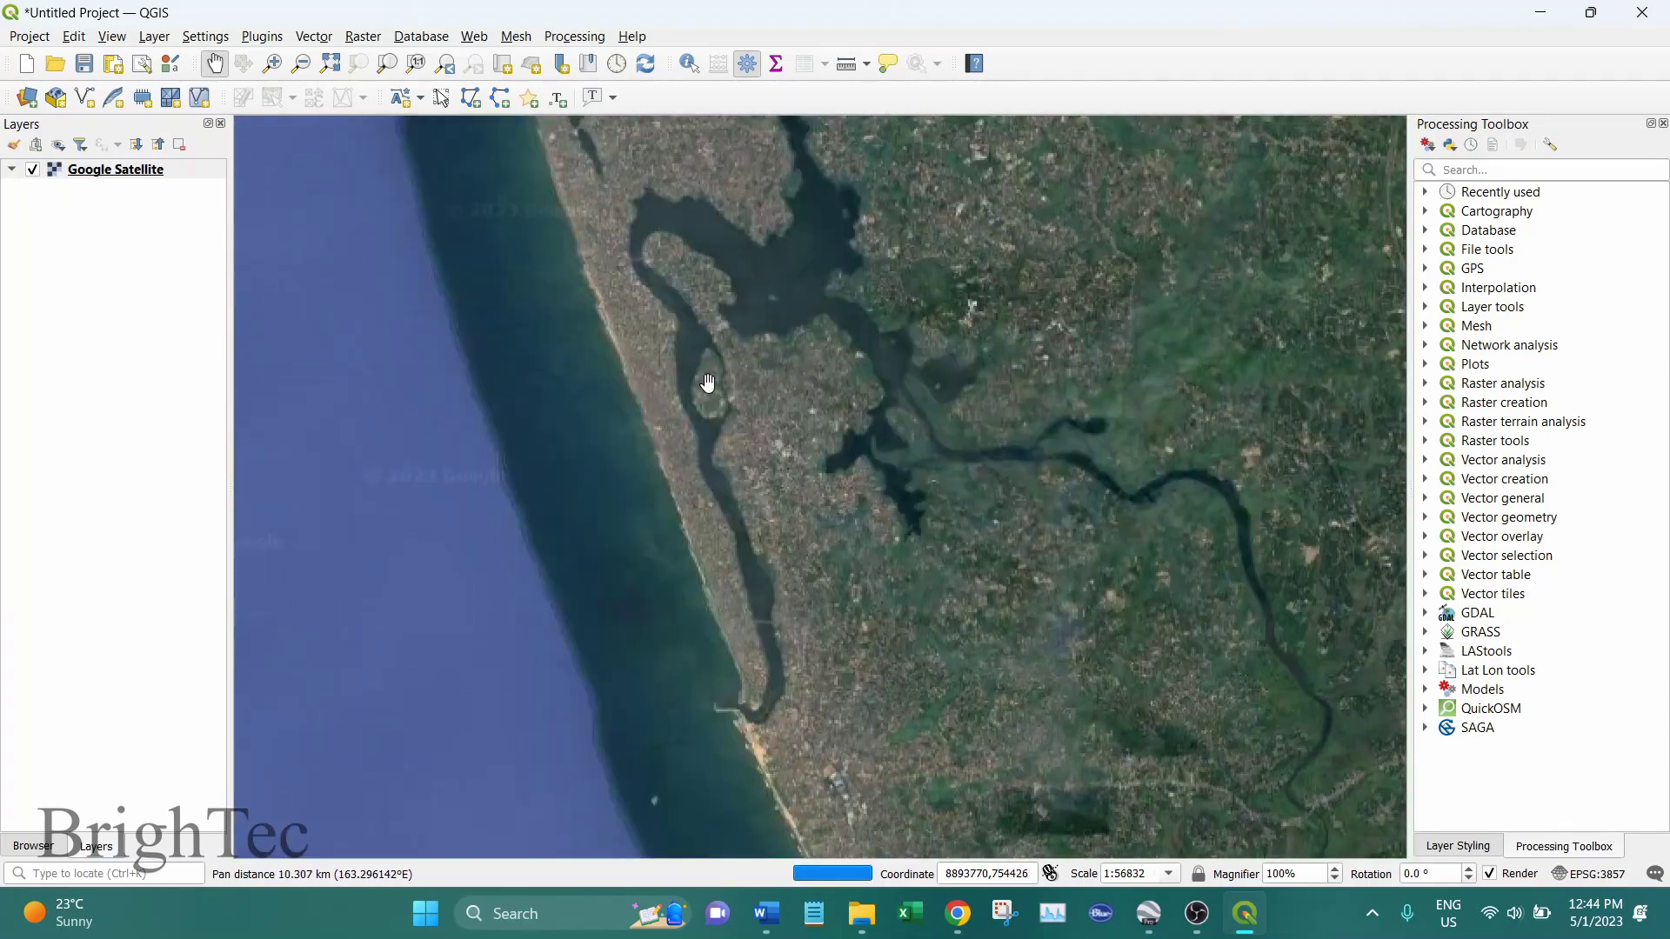
{"action": "scroll", "coordinate": [697, 364], "scroll_direction": "up", "scroll_amount": 2}
{"action": "left_click_drag", "start_coordinate": [697, 364], "coordinate": [844, 519]}
{"action": "scroll", "coordinate": [844, 519], "scroll_direction": "down", "scroll_amount": 1}
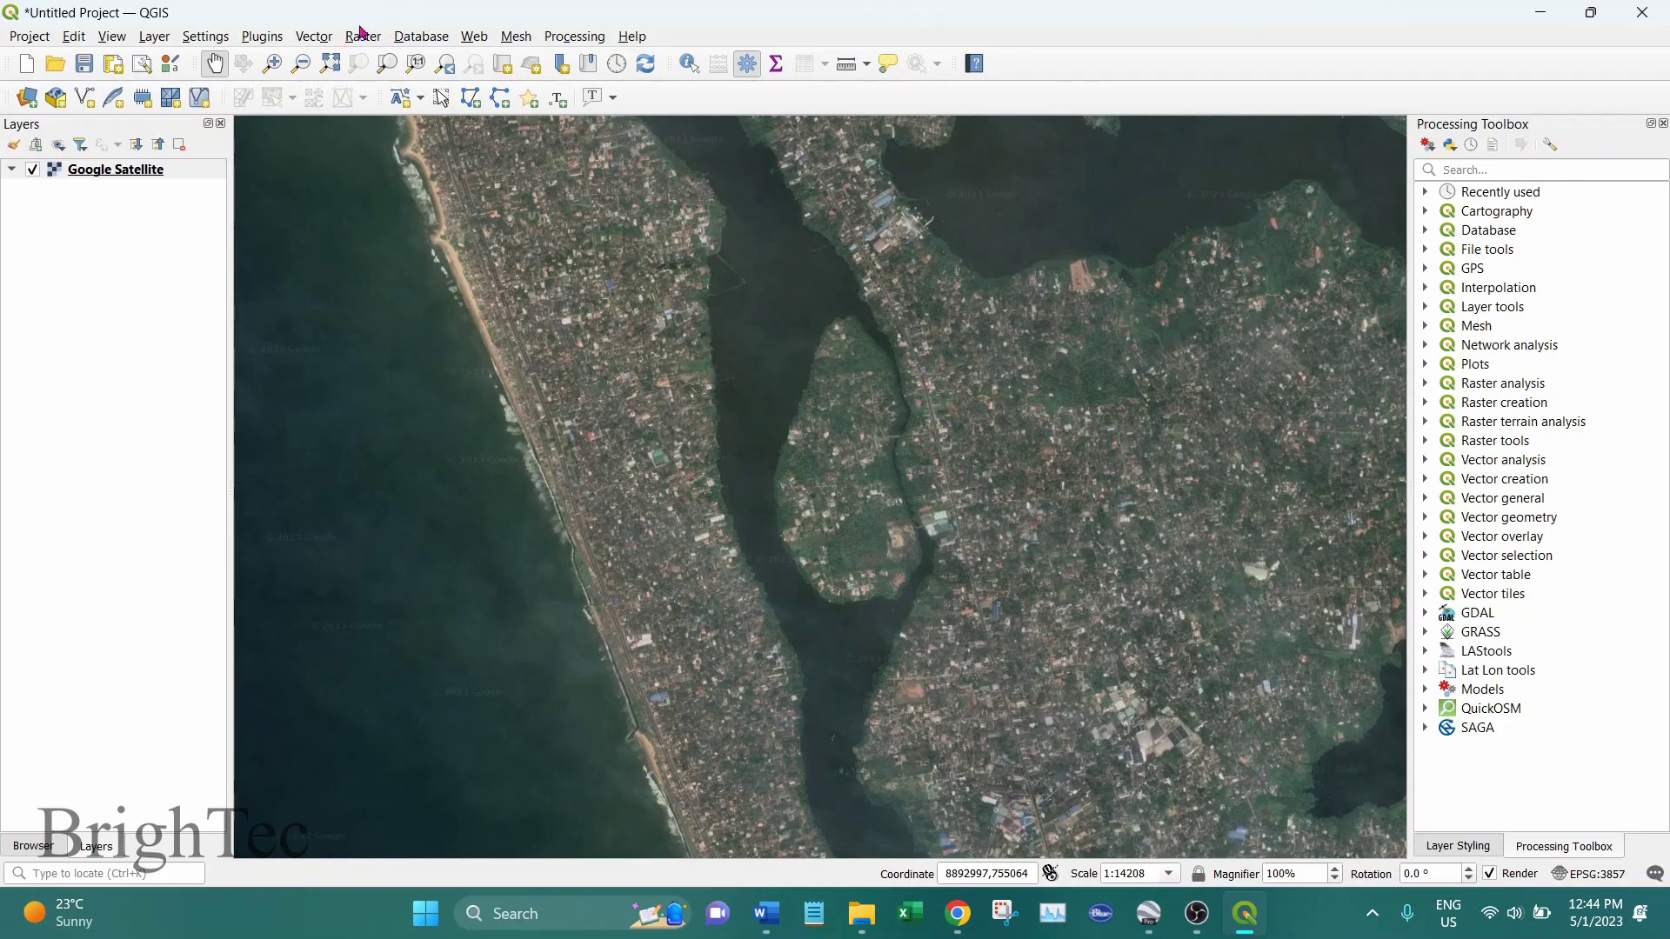
- Open the Georeferencer and have its window fill the screen
{"action": "left_click", "coordinate": [154, 36]}
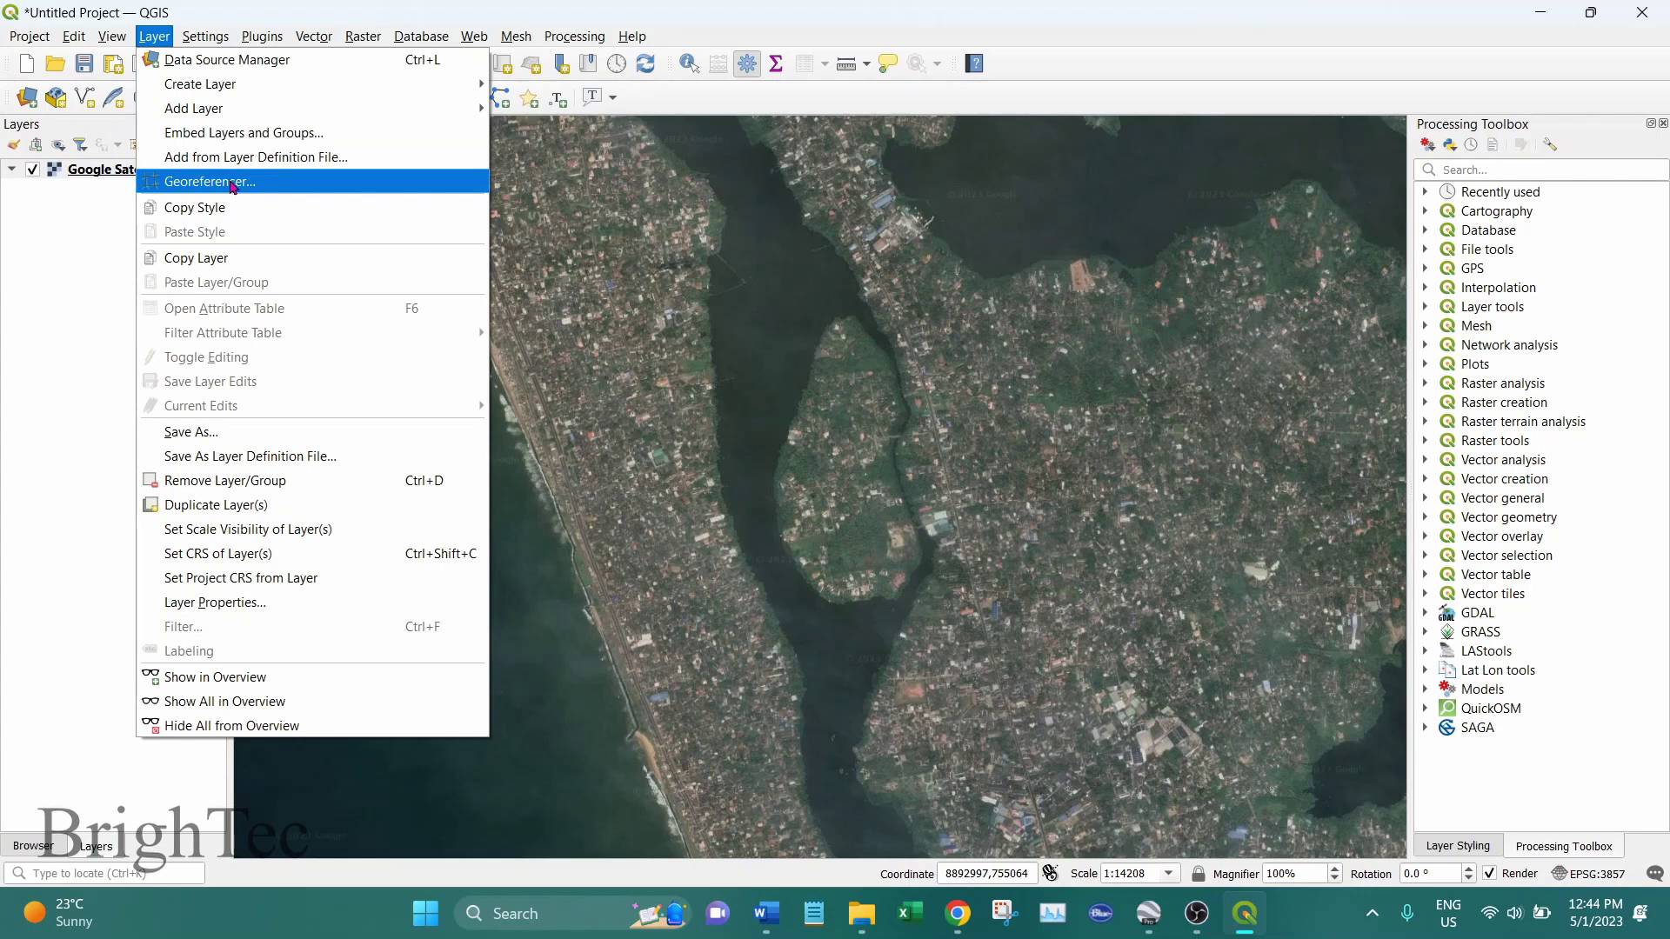
{"action": "mouse_move", "coordinate": [262, 36]}
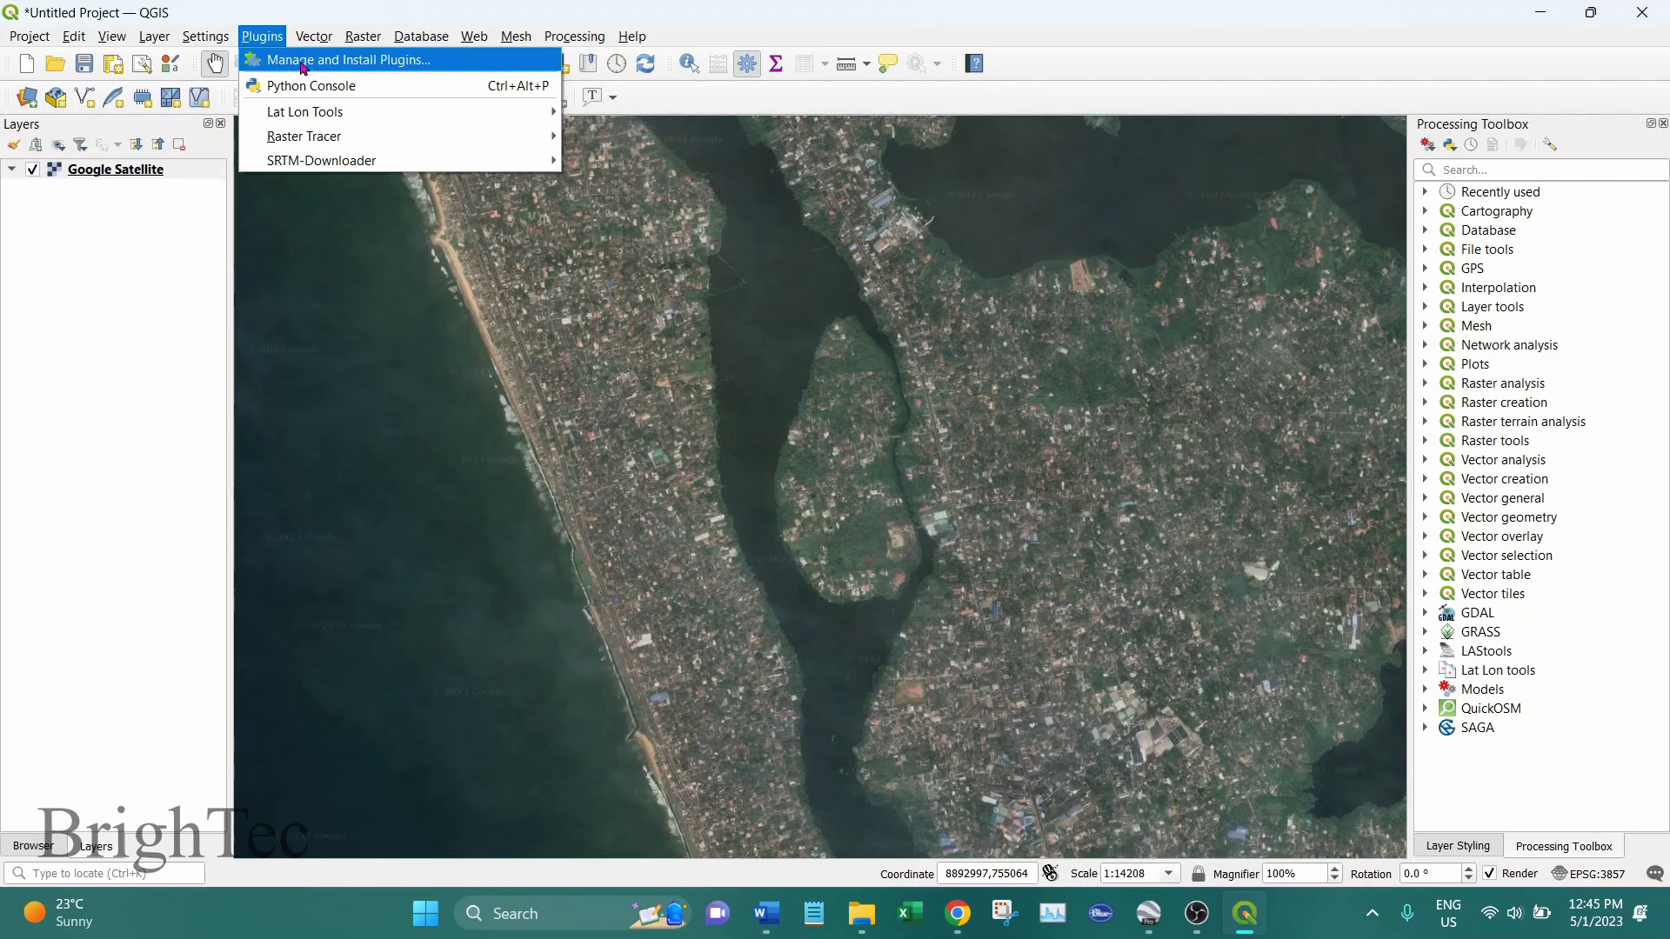
{"action": "mouse_move", "coordinate": [151, 43]}
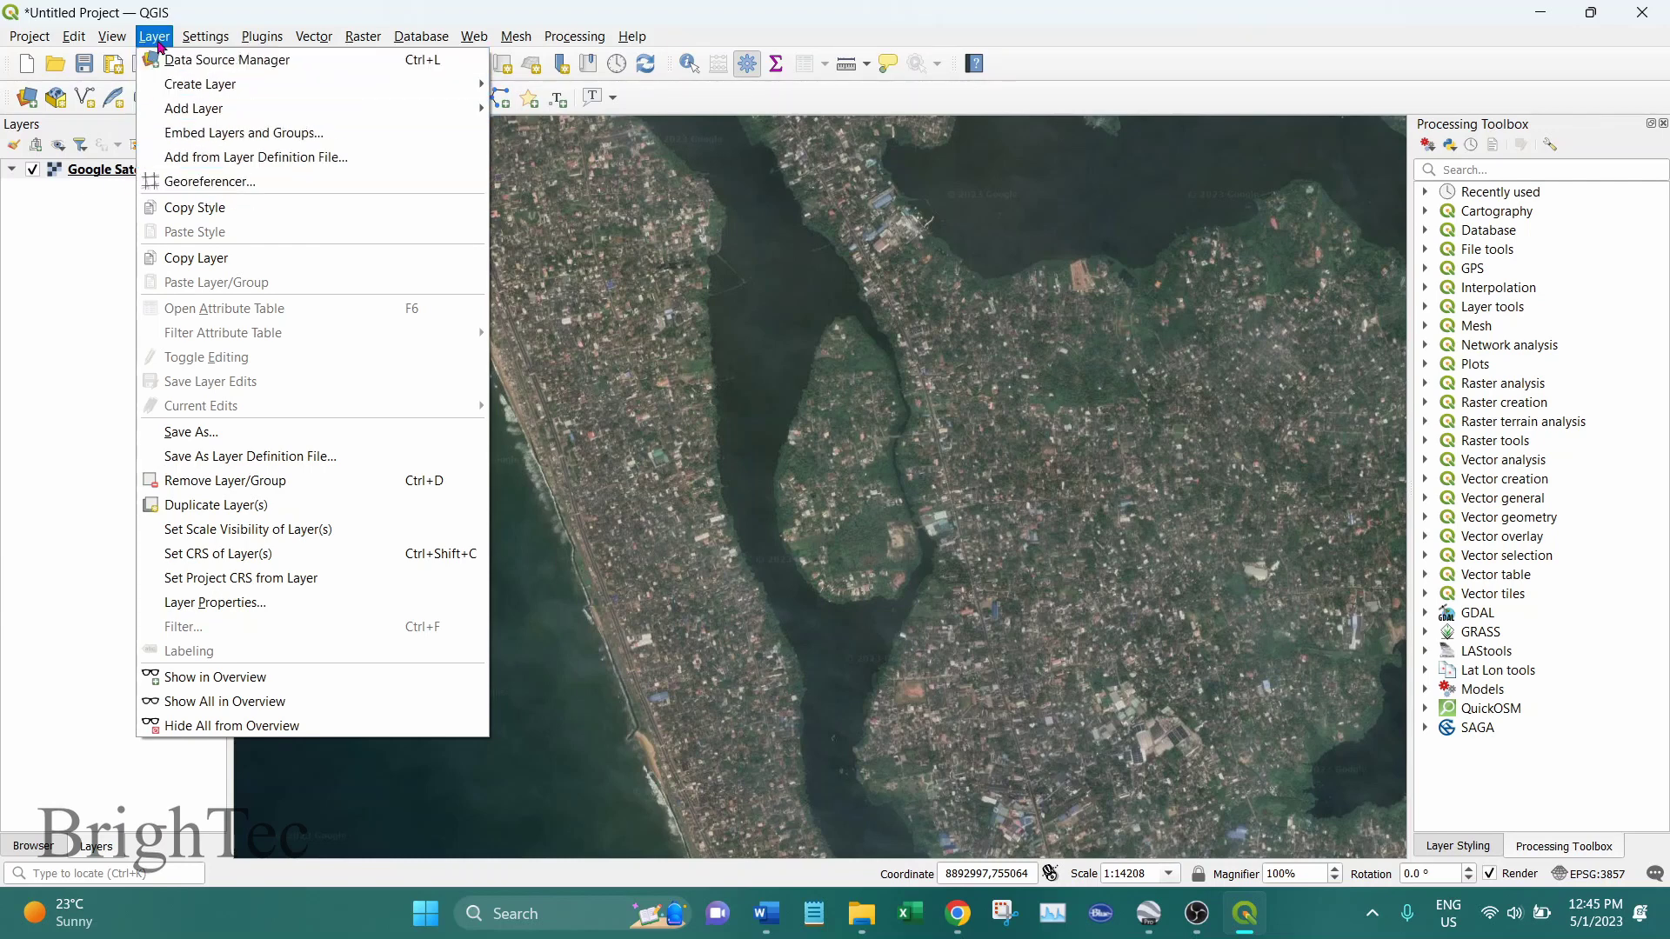
{"action": "left_click", "coordinate": [224, 184]}
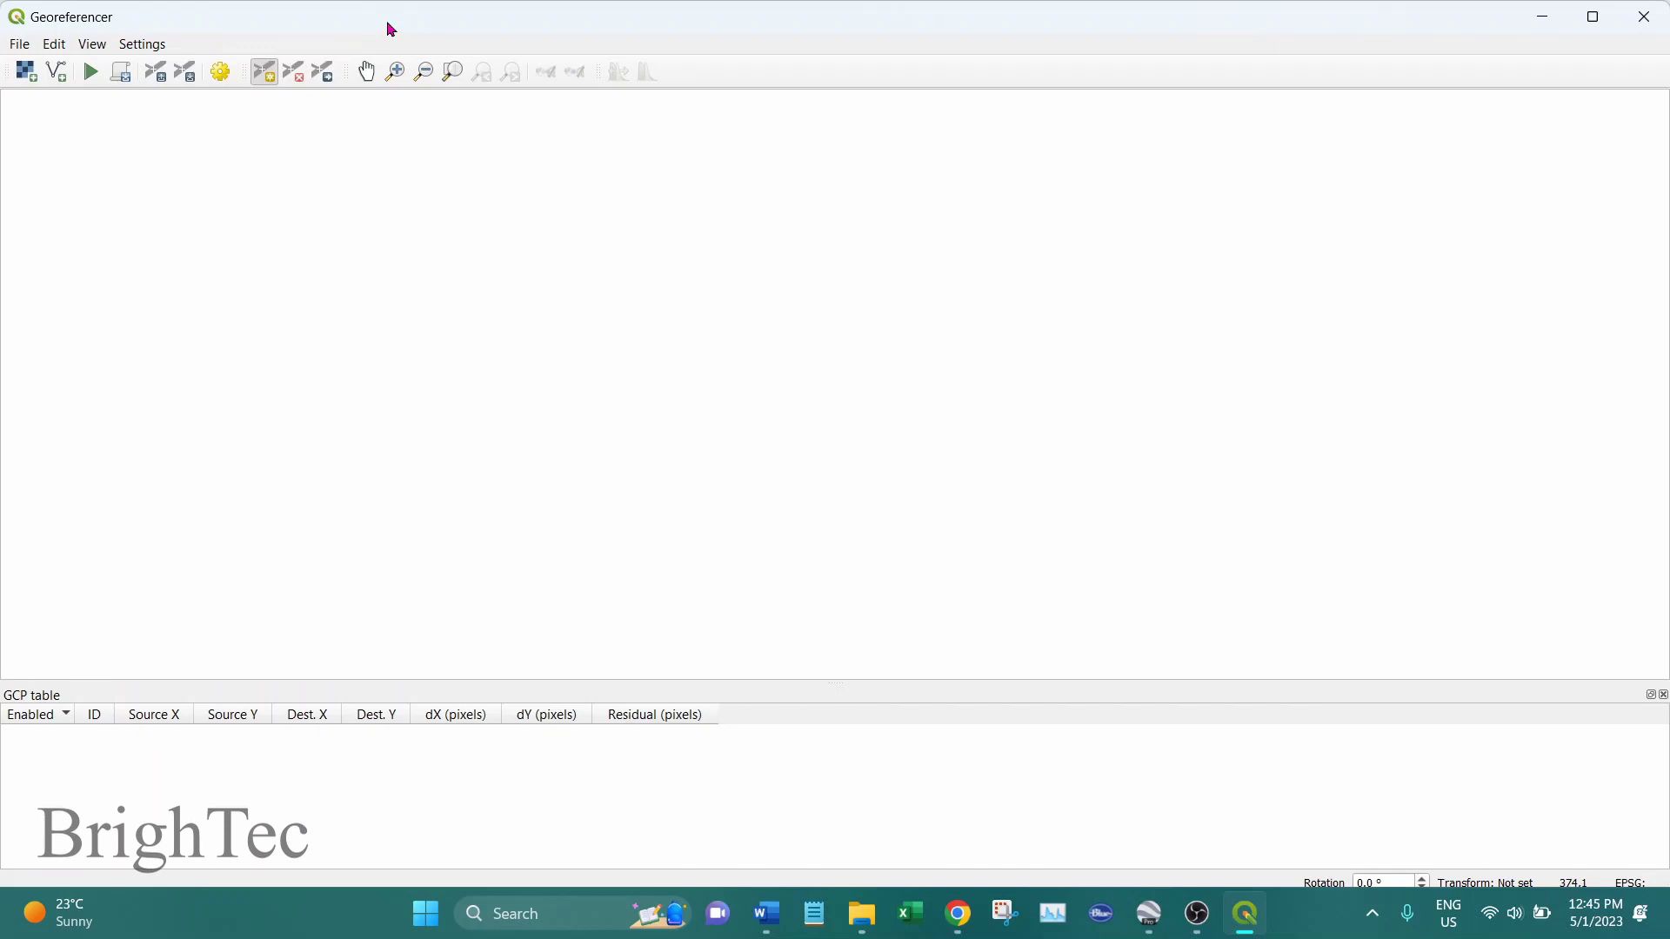
{"action": "left_click_drag", "start_coordinate": [310, 26], "coordinate": [594, 278]}
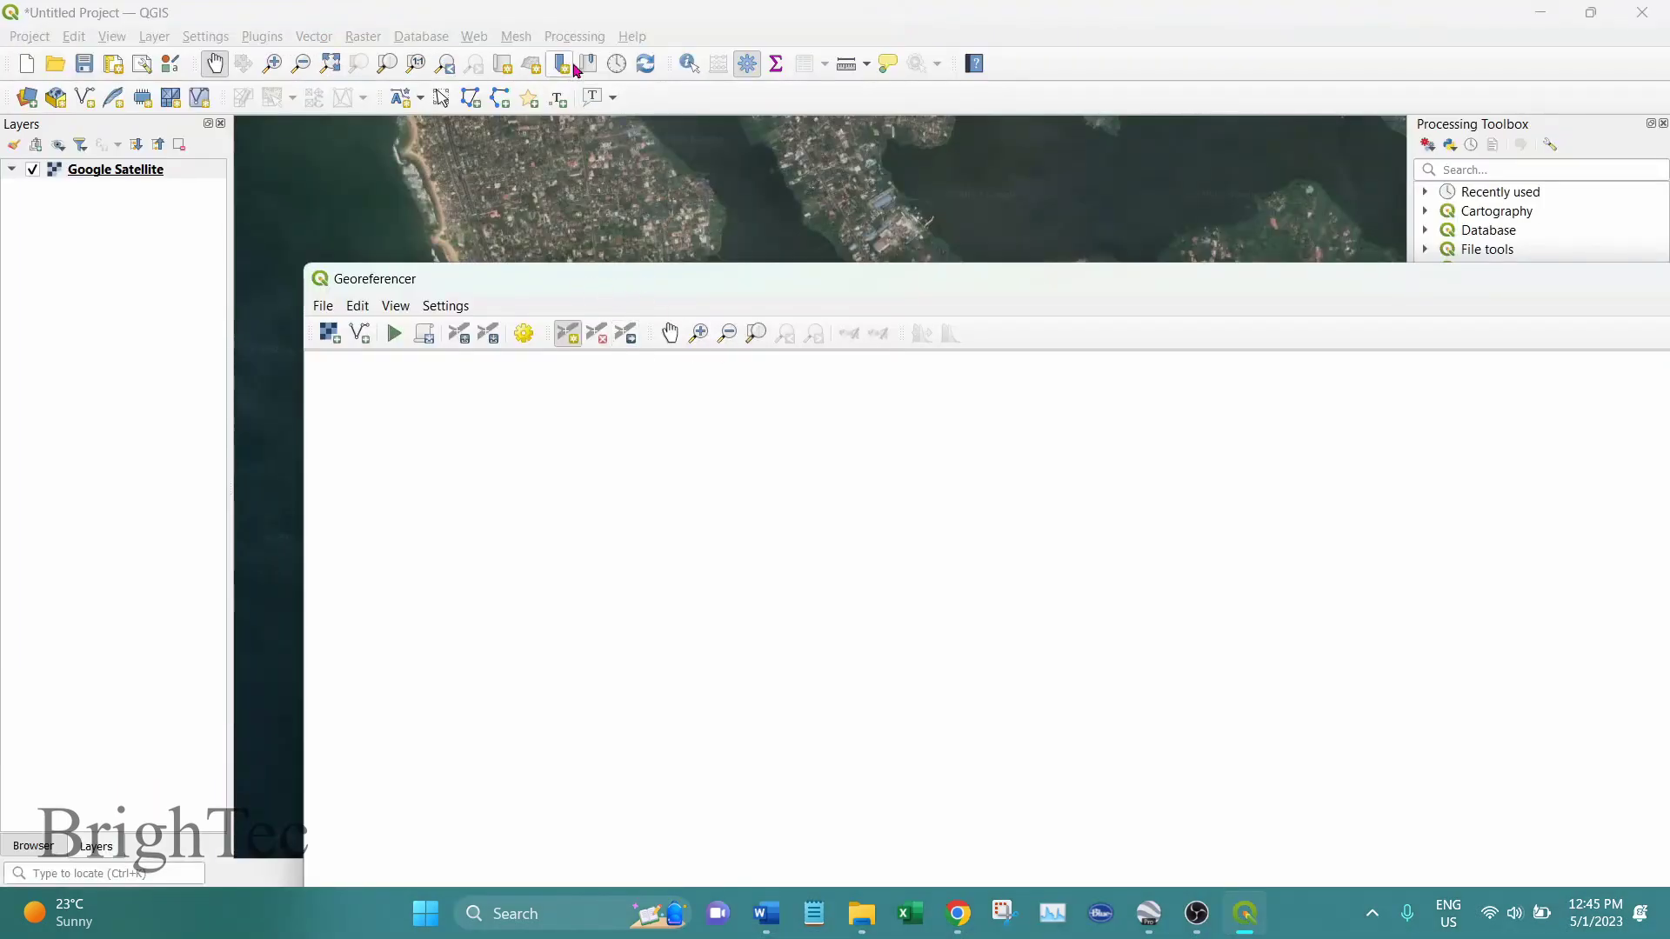
{"action": "double_click", "coordinate": [622, 289]}
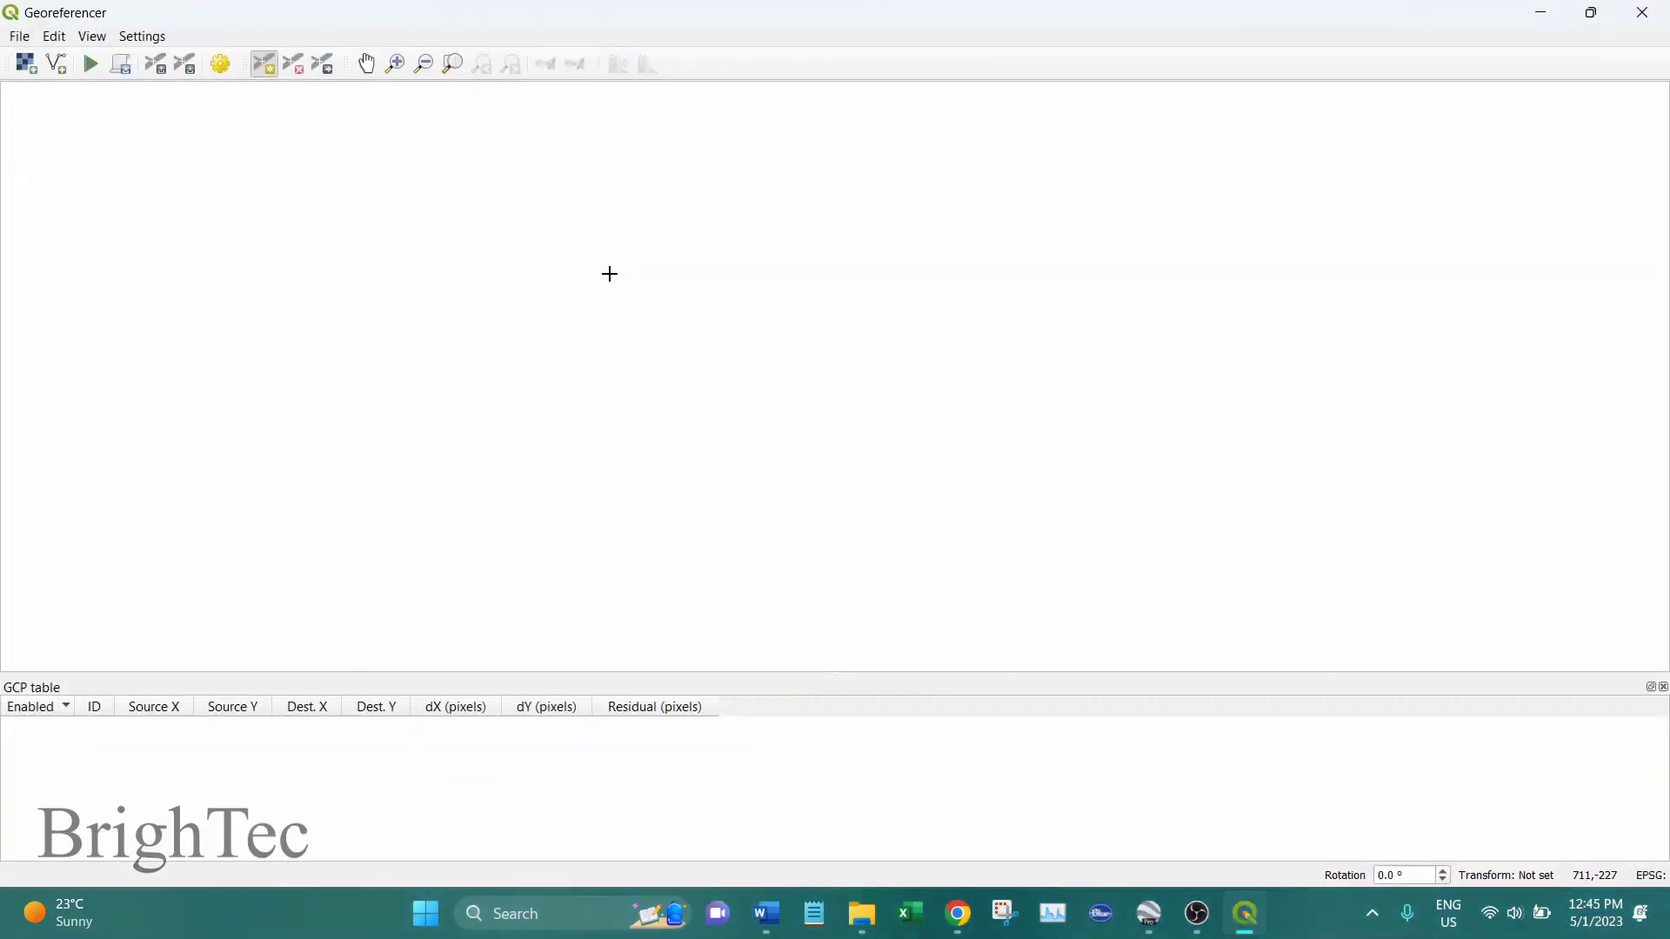
- Load Image1.jpg from the GIS project 2 folder into the Georeferencer as the raster
{"action": "left_click", "coordinate": [26, 65]}
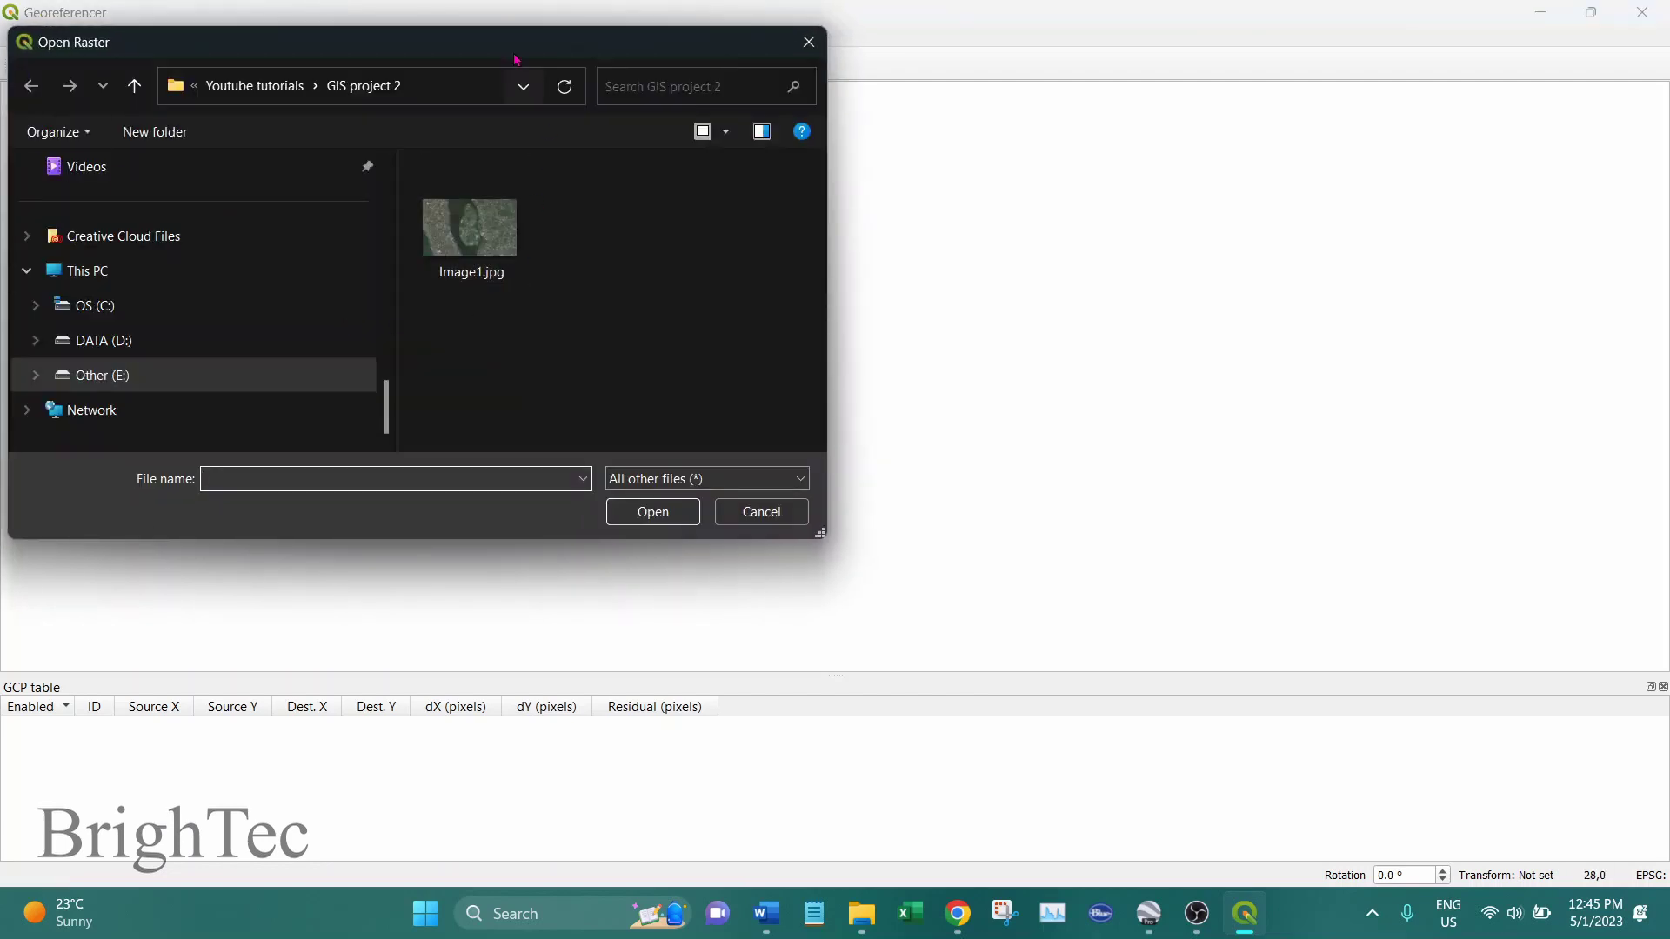
{"action": "left_click_drag", "start_coordinate": [516, 59], "coordinate": [752, 66]}
{"action": "left_click", "coordinate": [702, 248]}
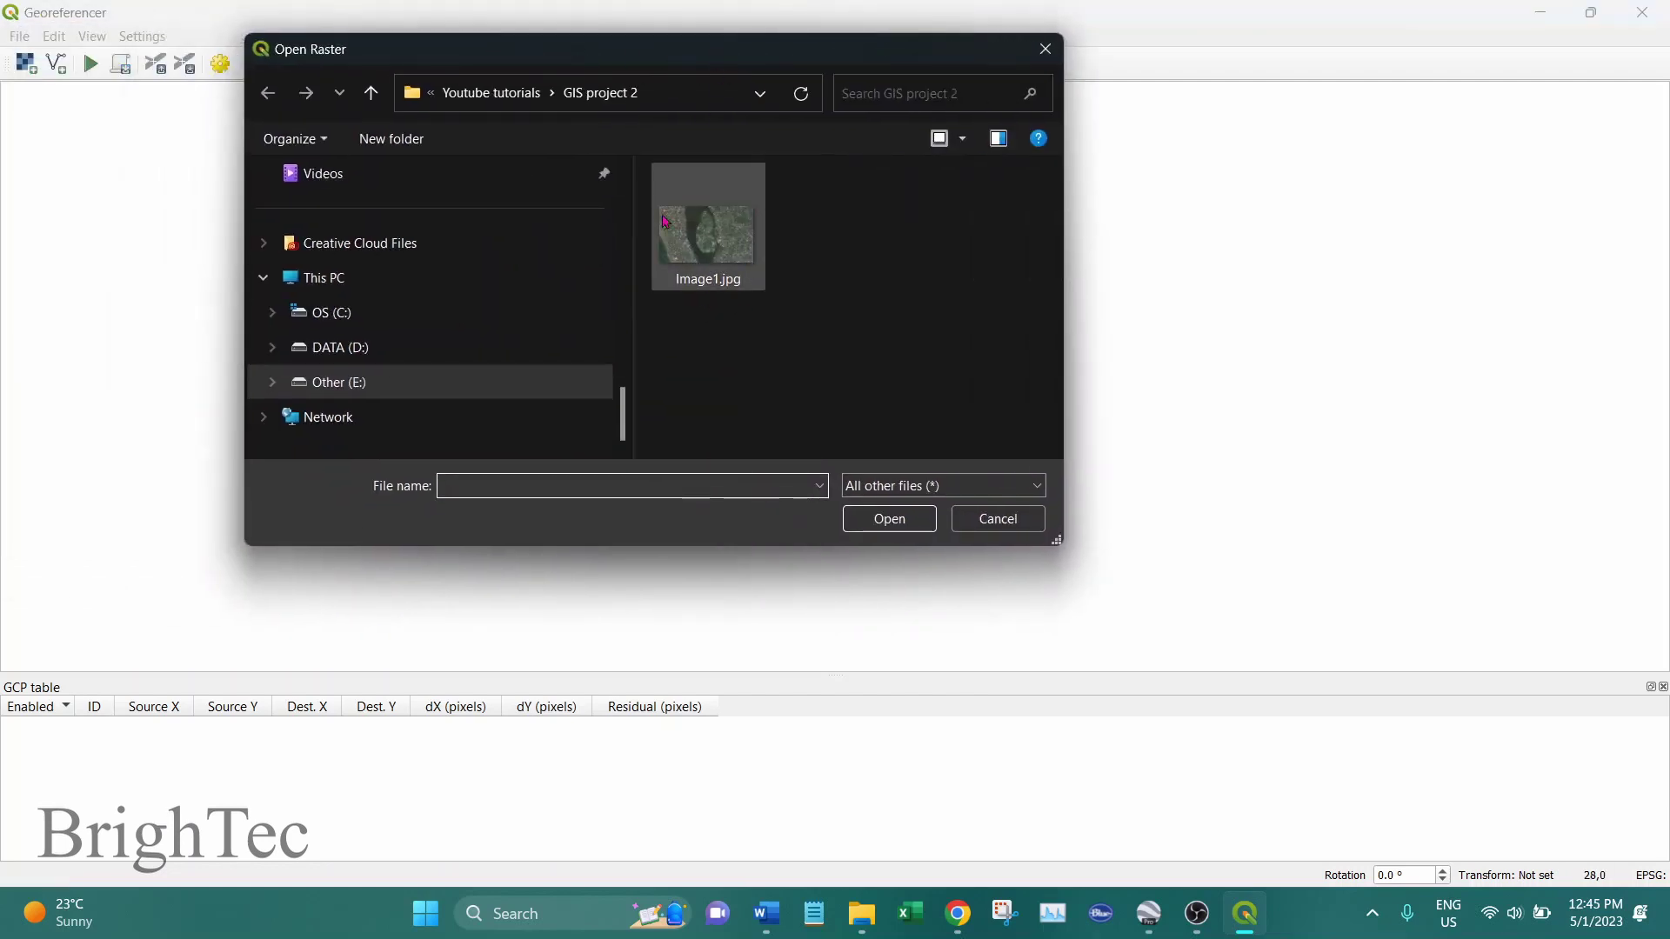
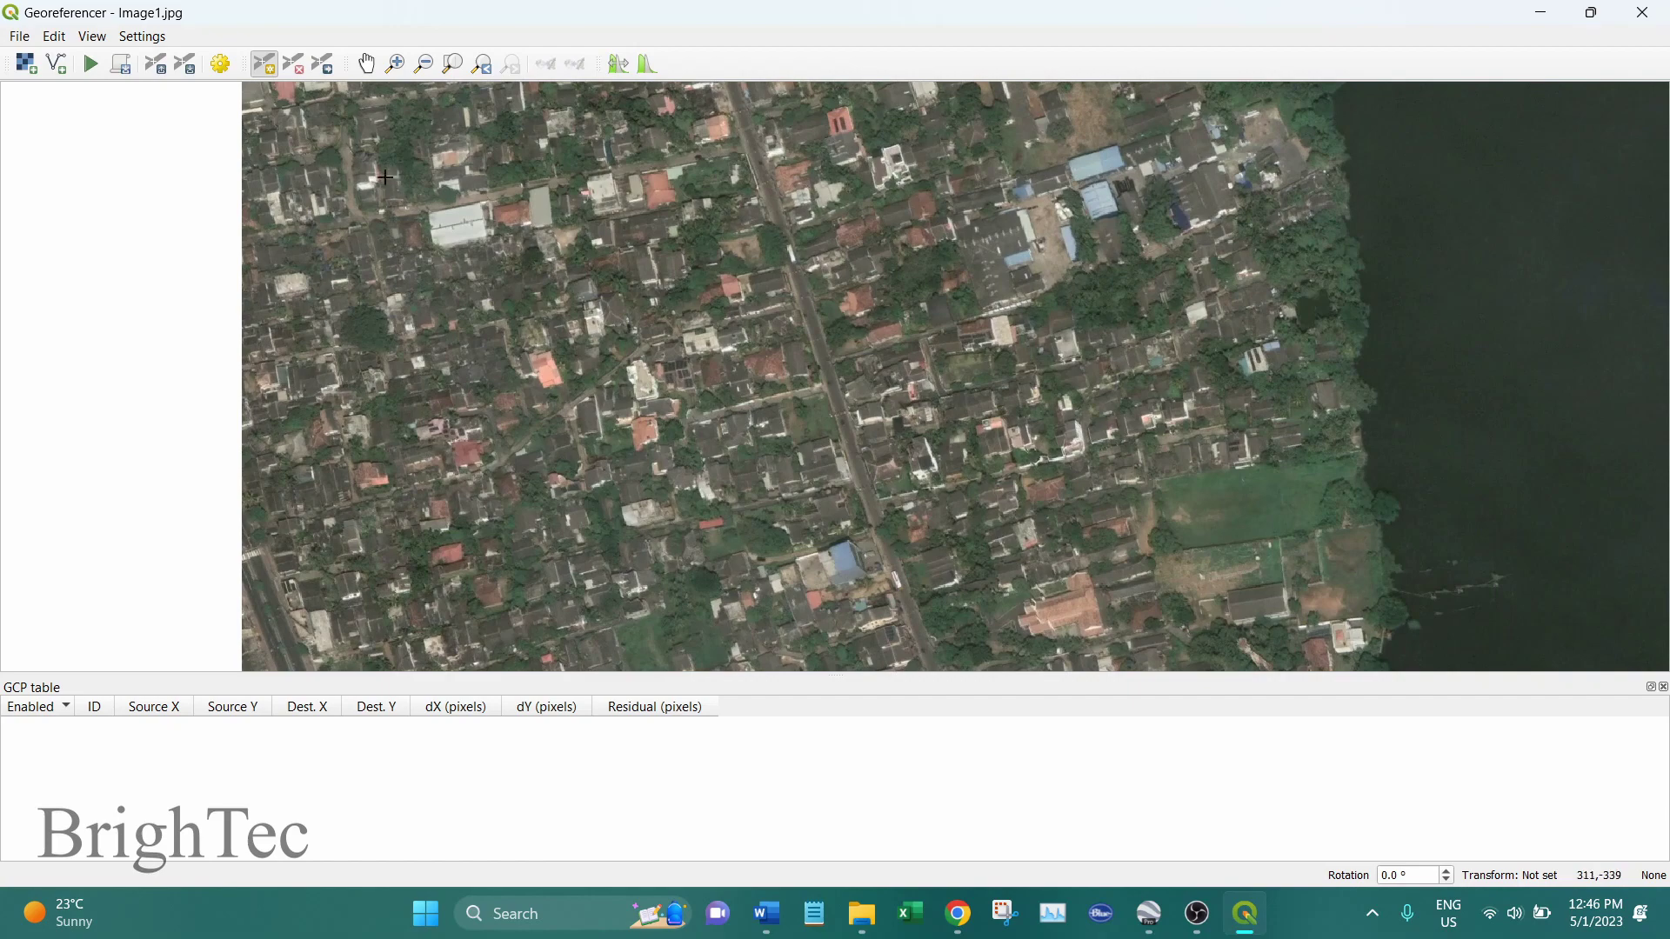
- Arrange the Georeferencer window over the map so the same white-roofed building shows in both, enlarged in Image1
{"action": "scroll", "coordinate": [400, 193], "scroll_direction": "up", "scroll_amount": 1}
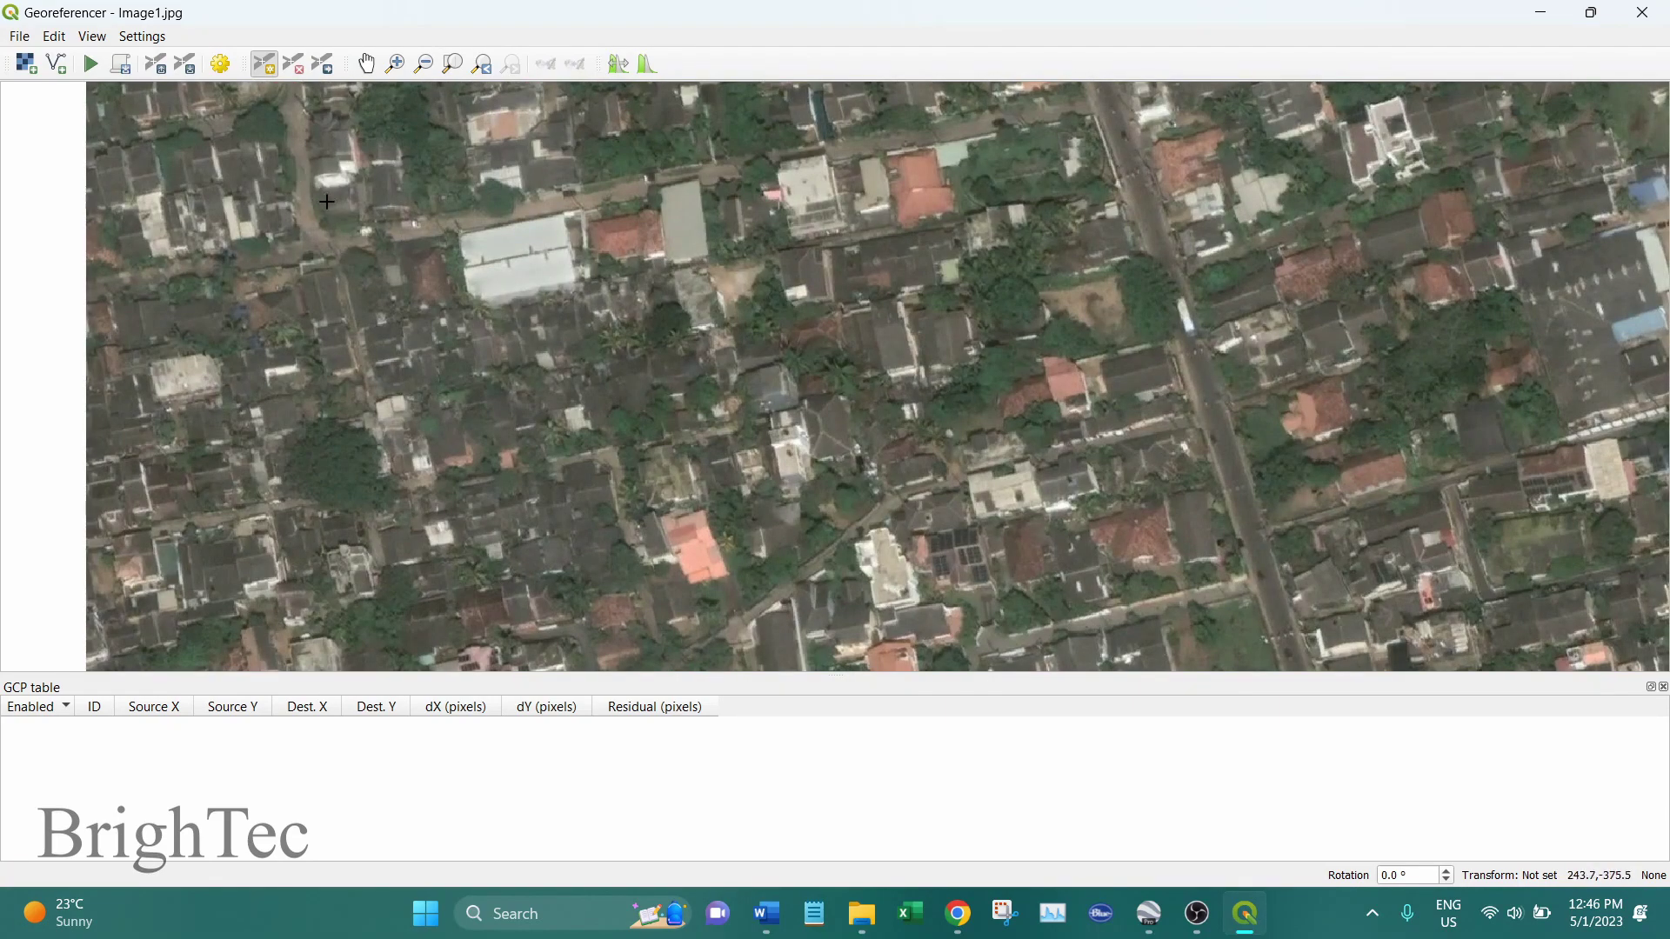
{"action": "left_click_drag", "start_coordinate": [789, 22], "coordinate": [936, 386]}
{"action": "left_click_drag", "start_coordinate": [648, 367], "coordinate": [958, 463]}
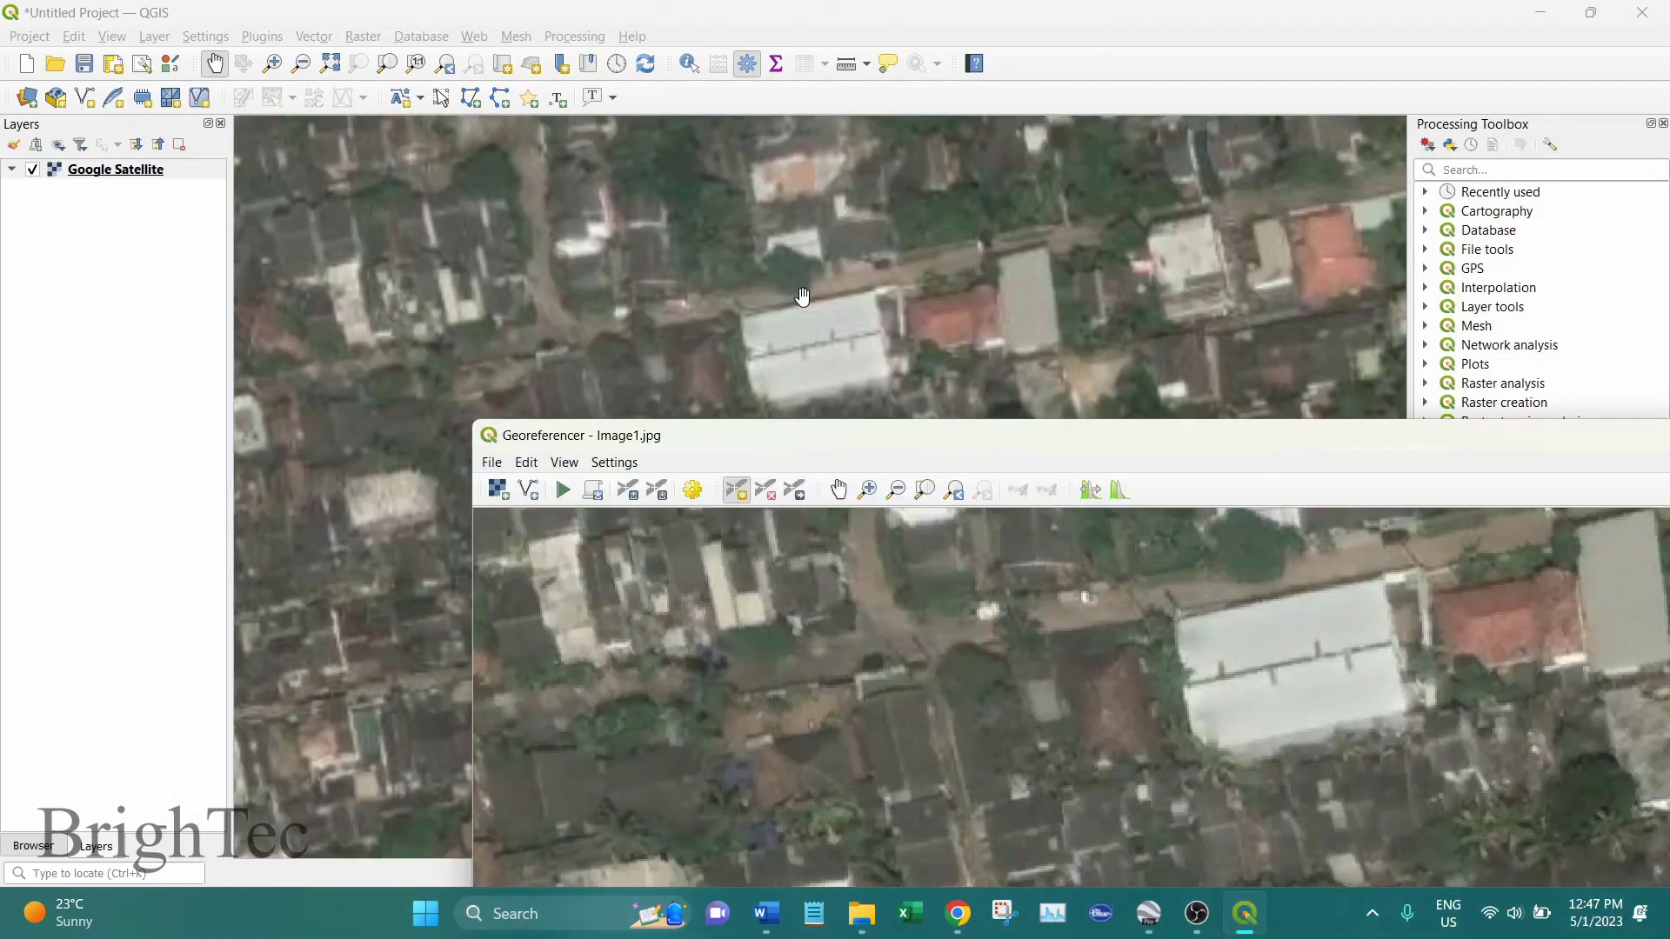
{"action": "left_click_drag", "start_coordinate": [1140, 442], "coordinate": [1067, 439]}
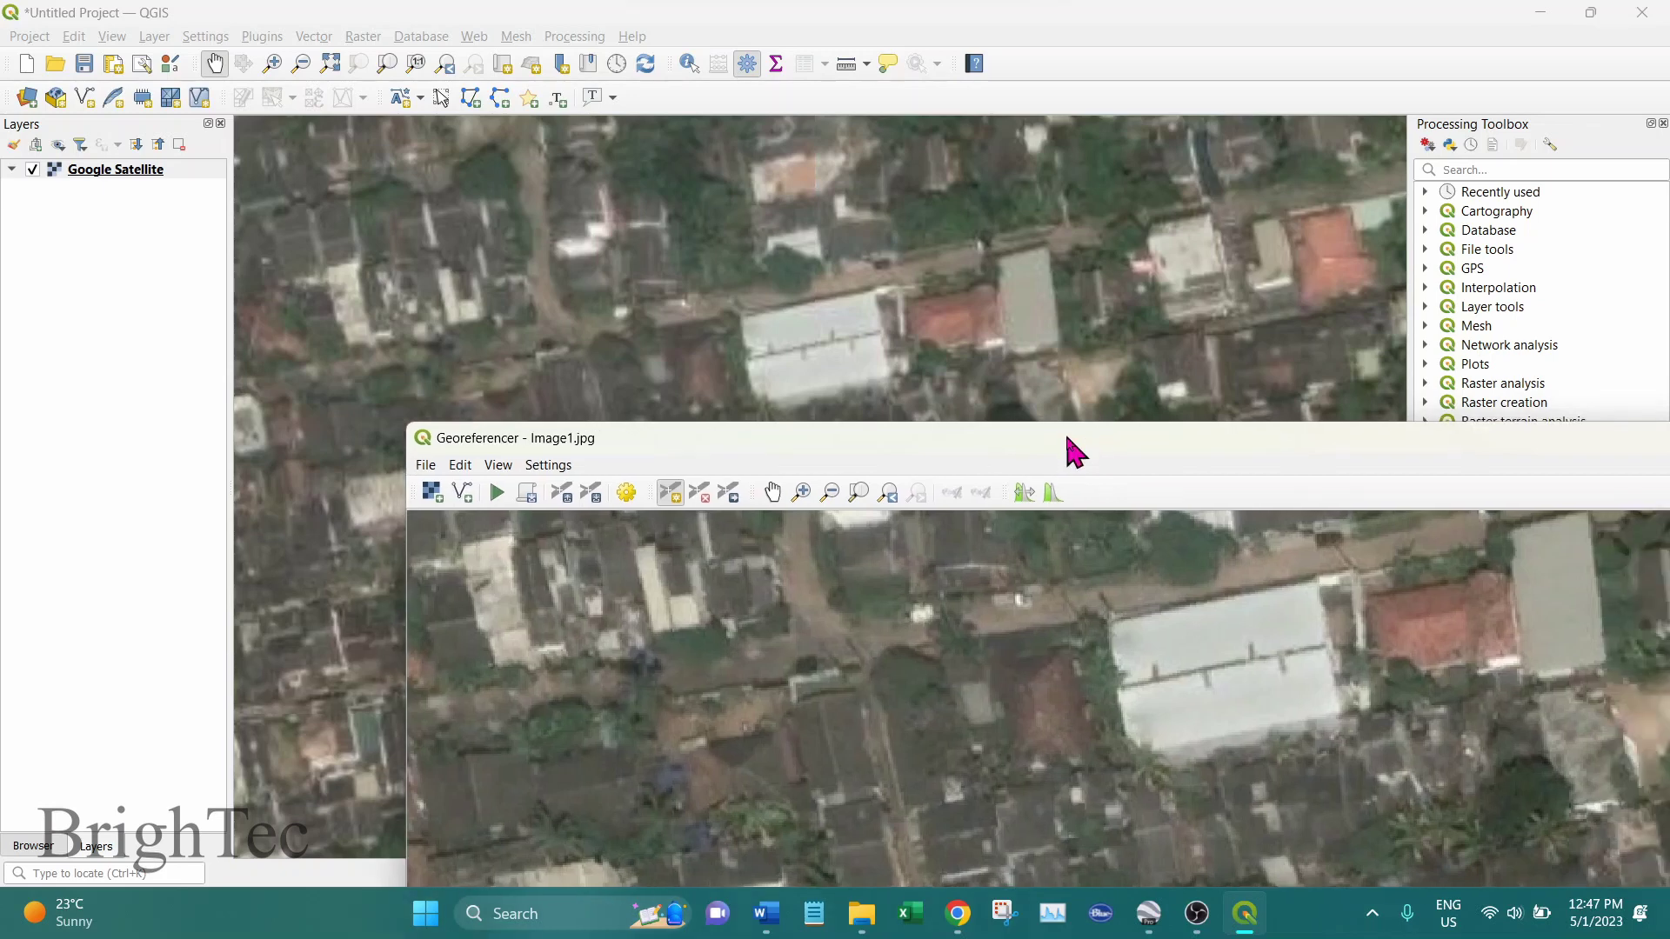
{"action": "scroll", "coordinate": [1114, 667], "scroll_direction": "up", "scroll_amount": 2}
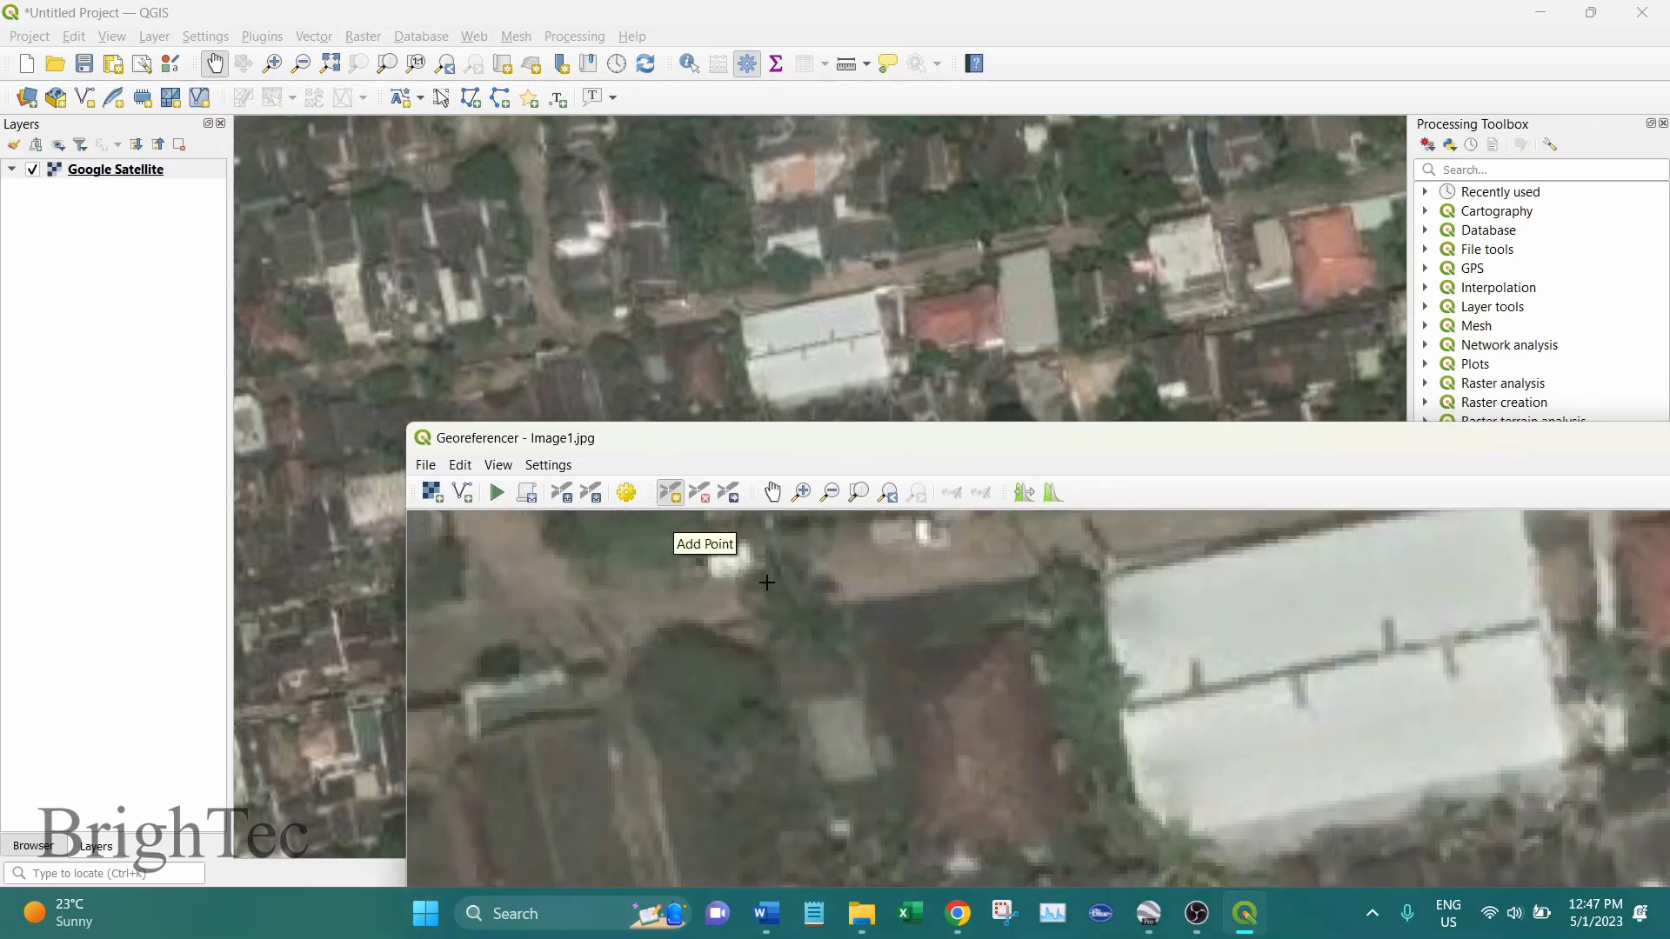
{"action": "left_click", "coordinate": [1124, 706]}
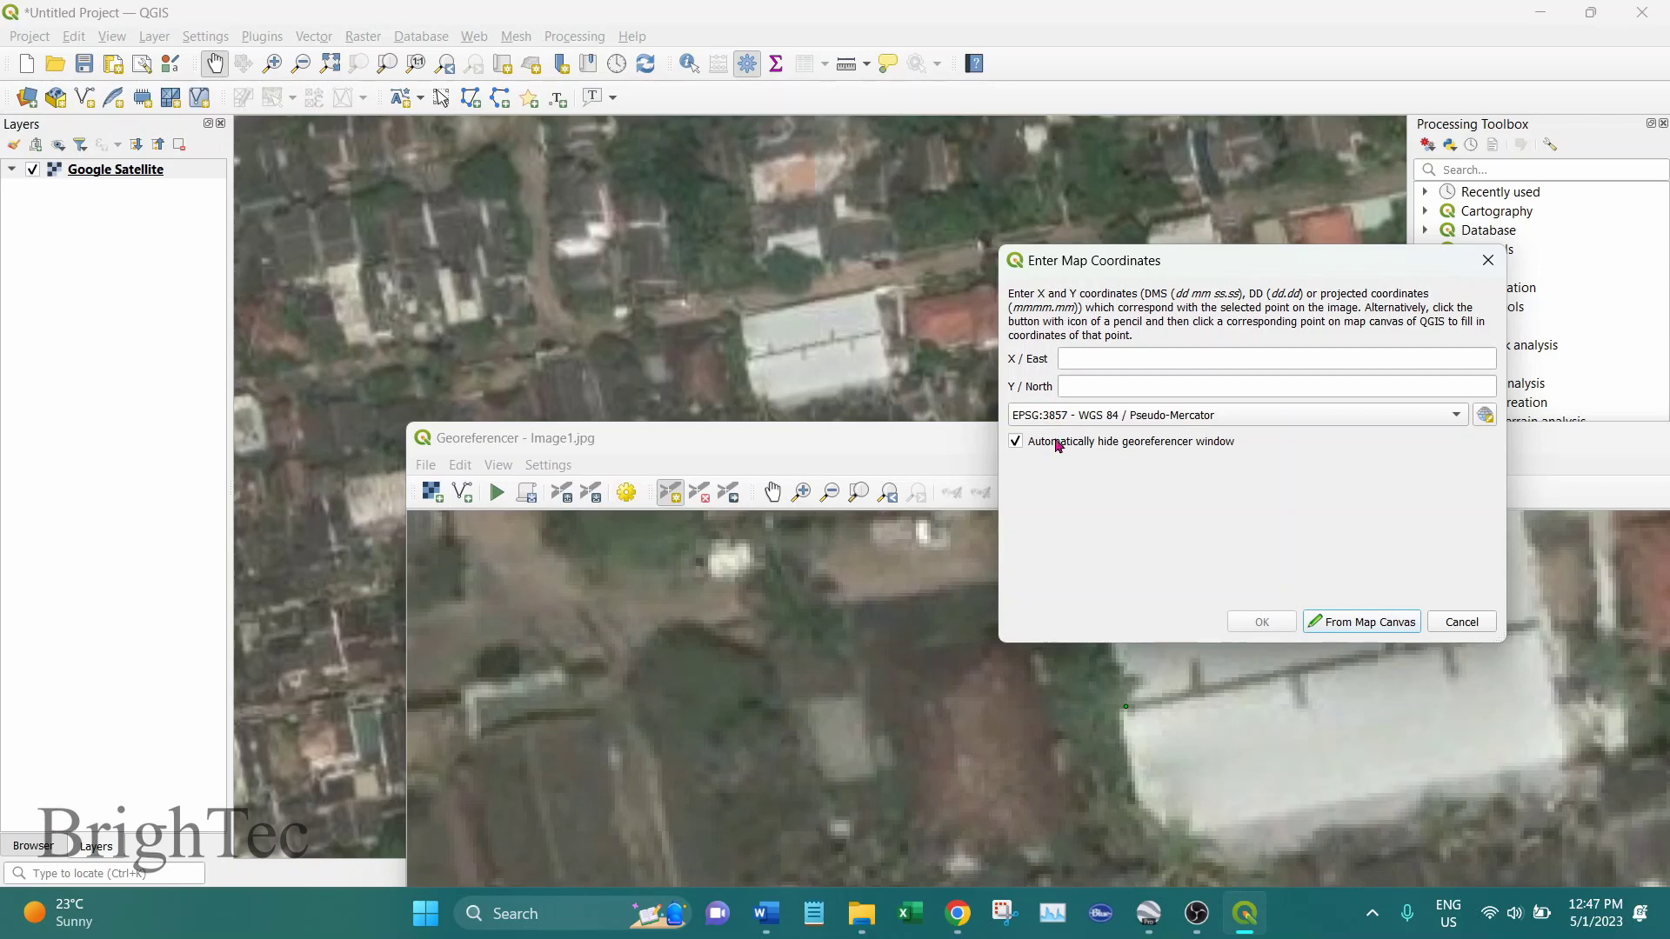
{"action": "left_click", "coordinate": [1455, 423]}
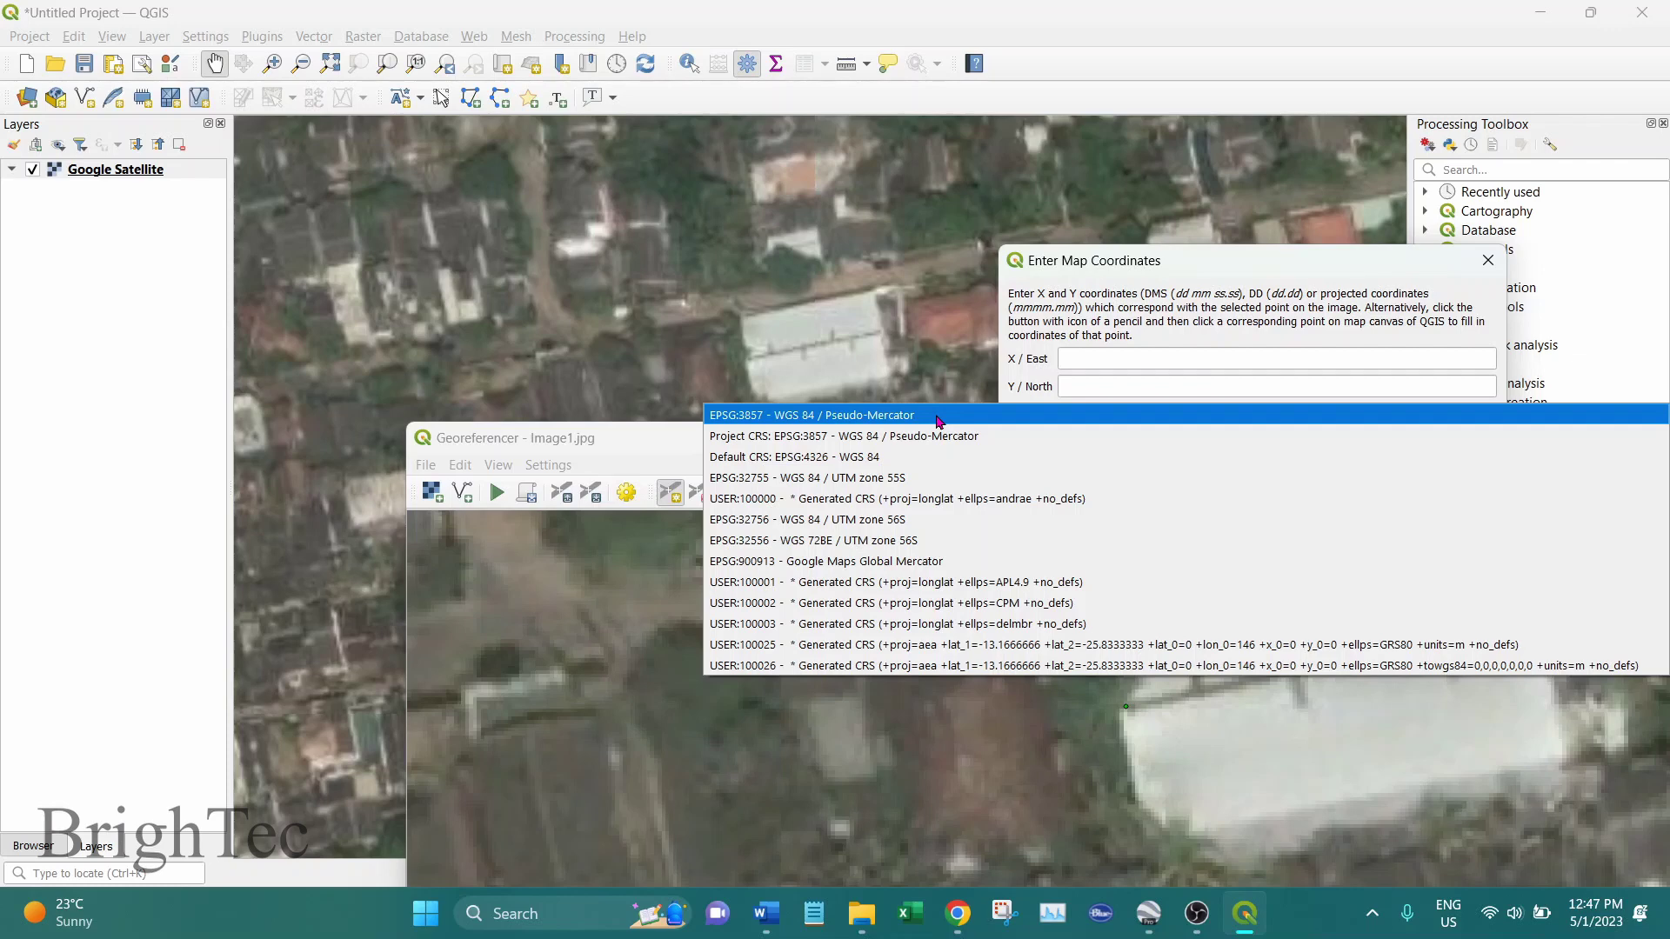
{"action": "left_click", "coordinate": [1178, 35]}
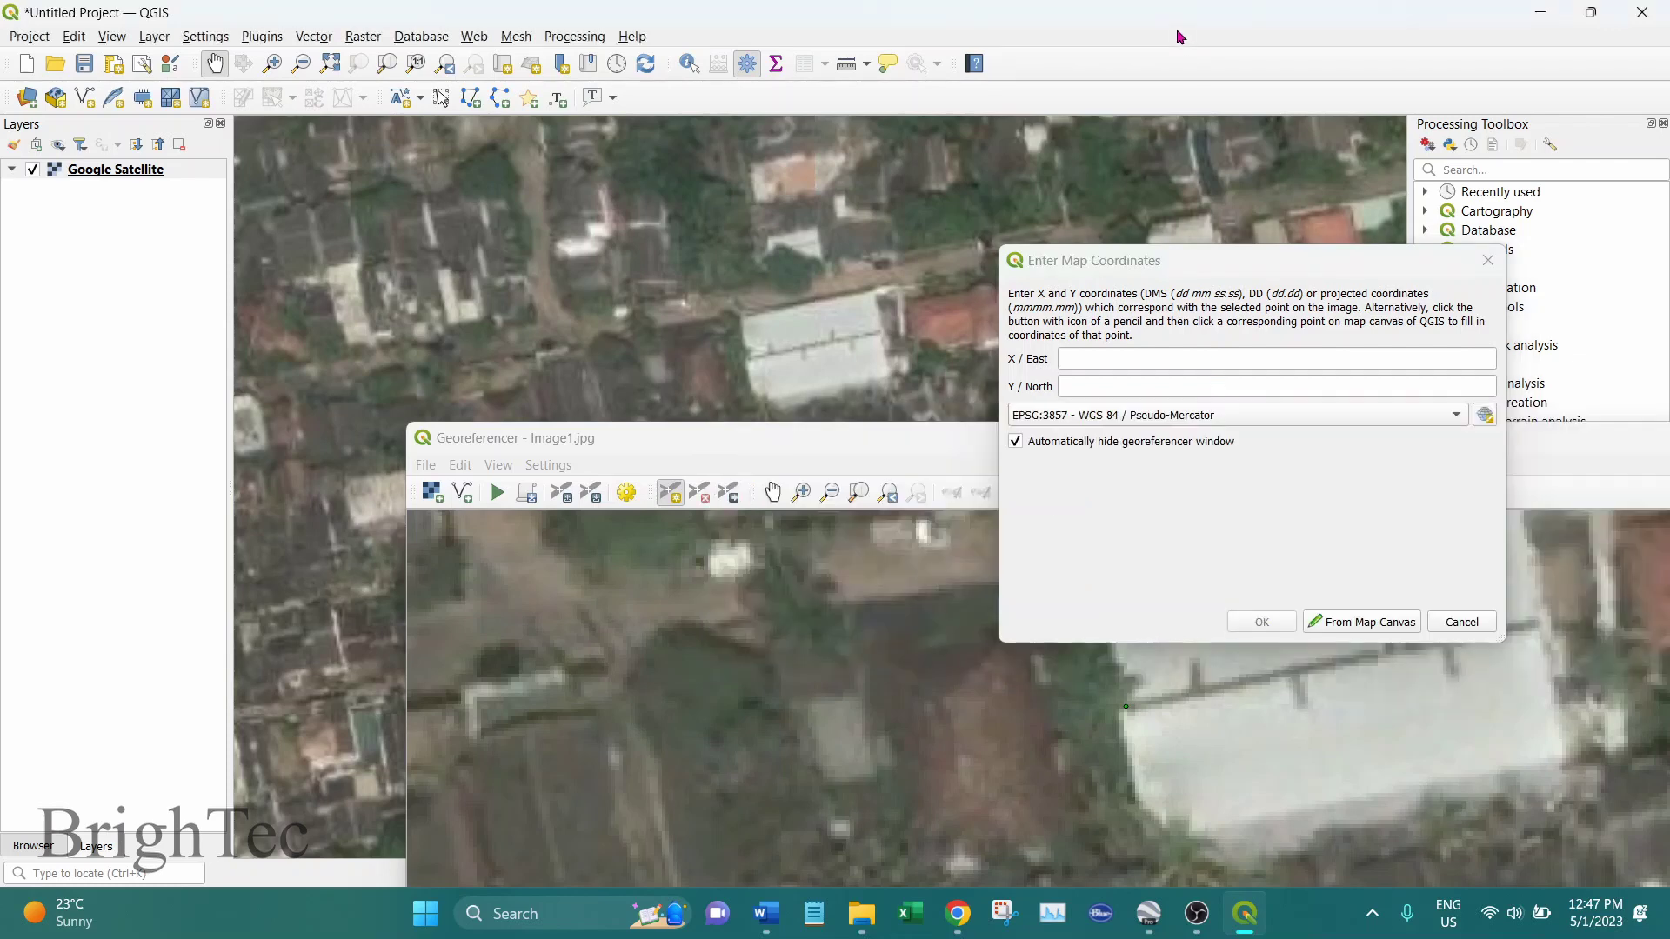
{"action": "left_click", "coordinate": [1479, 622]}
- Minimize the Georeferencer to check the project's coordinate reference system, and restore its window over the map
{"action": "left_click_drag", "start_coordinate": [1318, 437], "coordinate": [882, 306]}
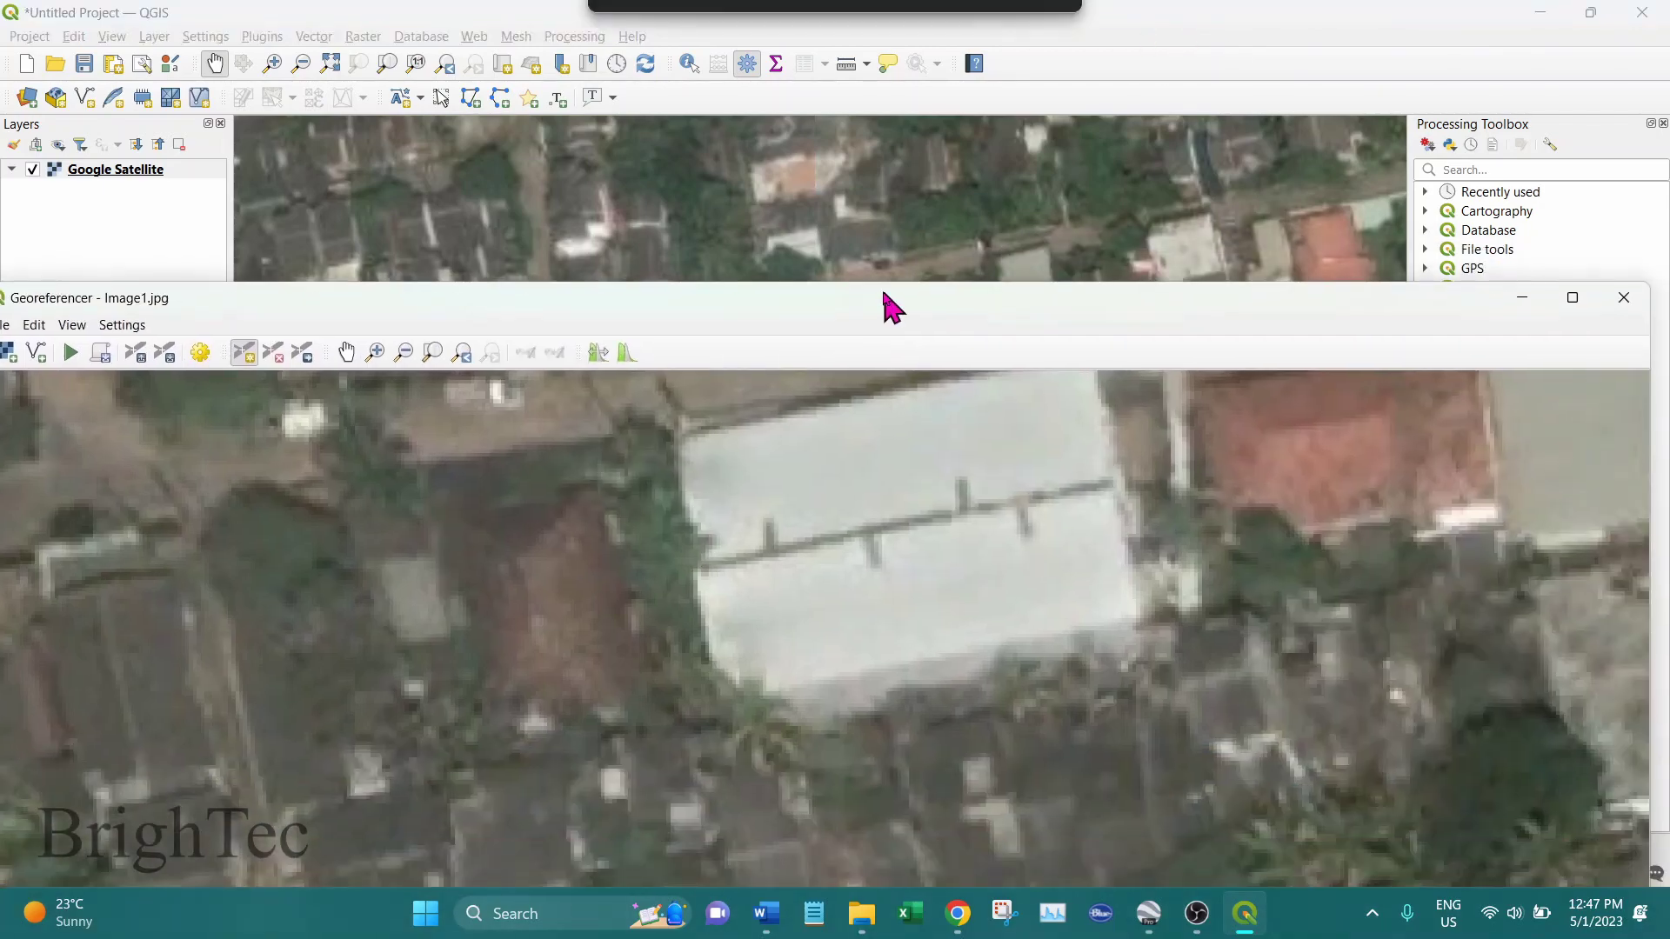
{"action": "left_click", "coordinate": [1529, 303]}
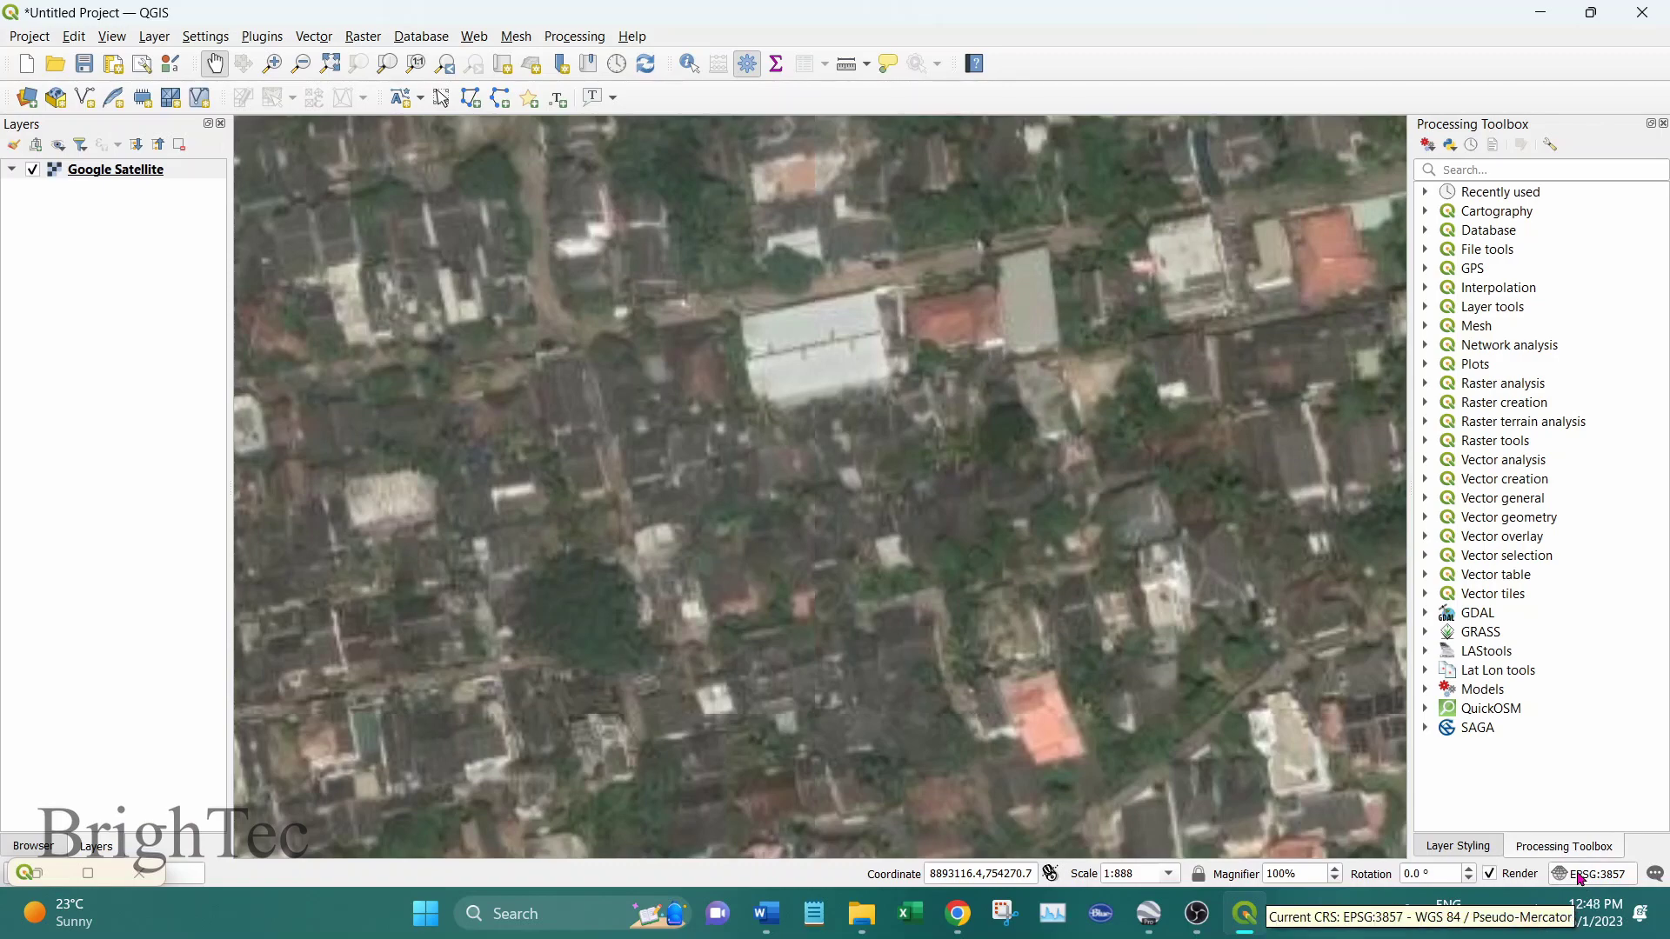
{"action": "mouse_move", "coordinate": [1245, 912]}
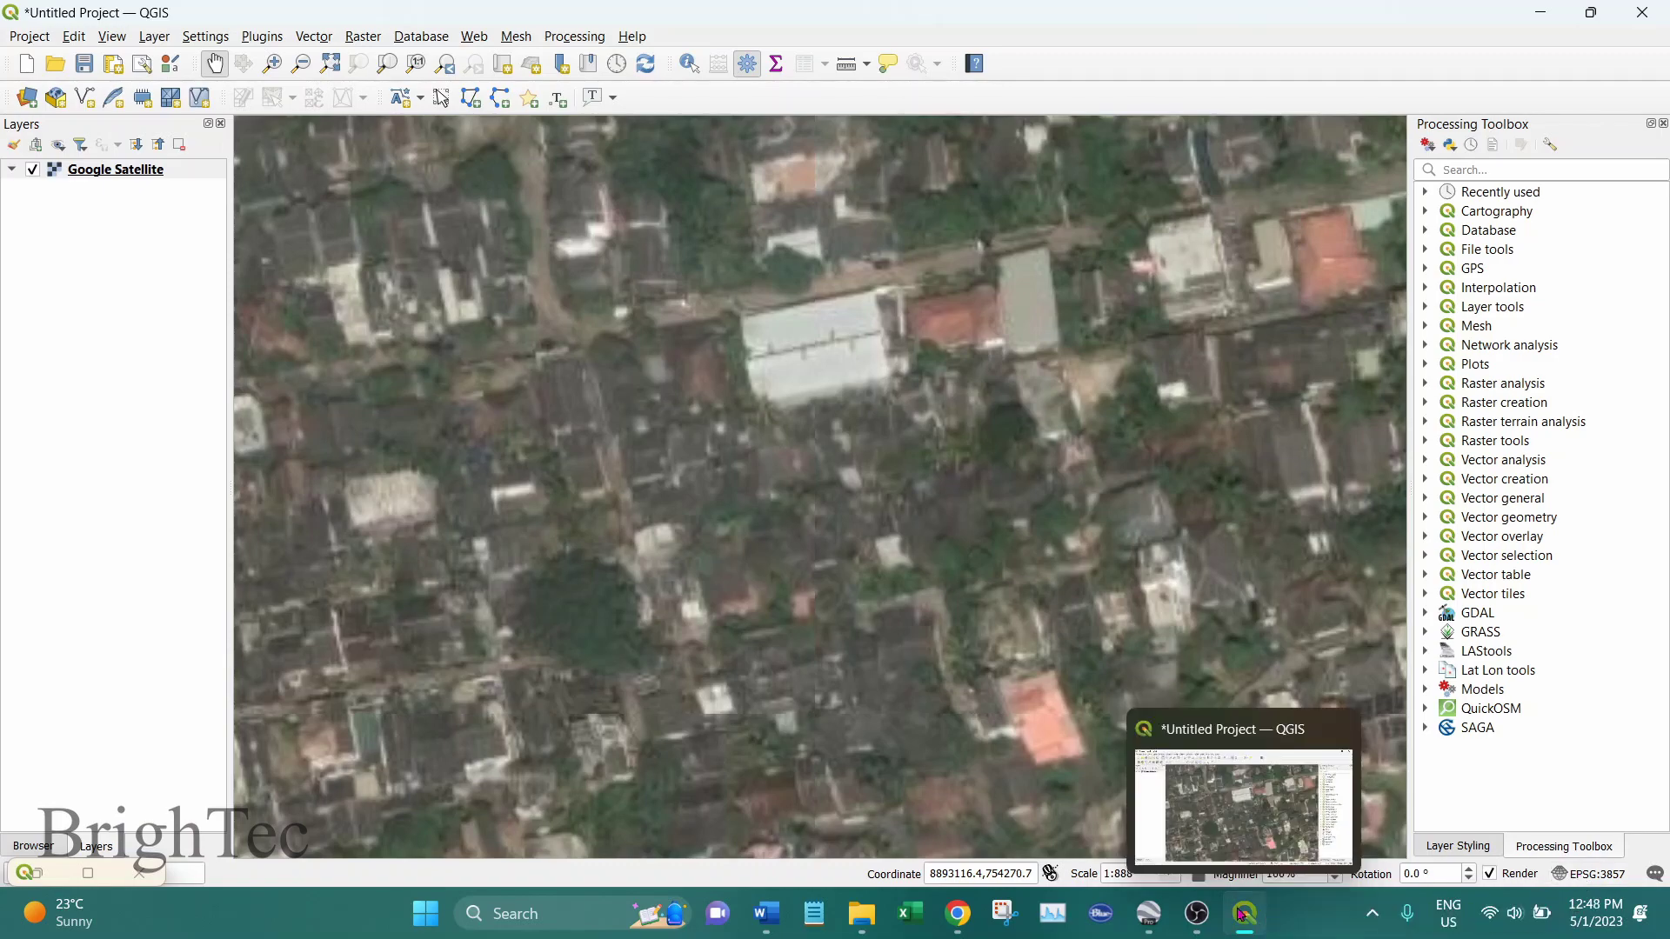
{"action": "left_click", "coordinate": [1253, 815]}
{"action": "left_click", "coordinate": [1252, 815]}
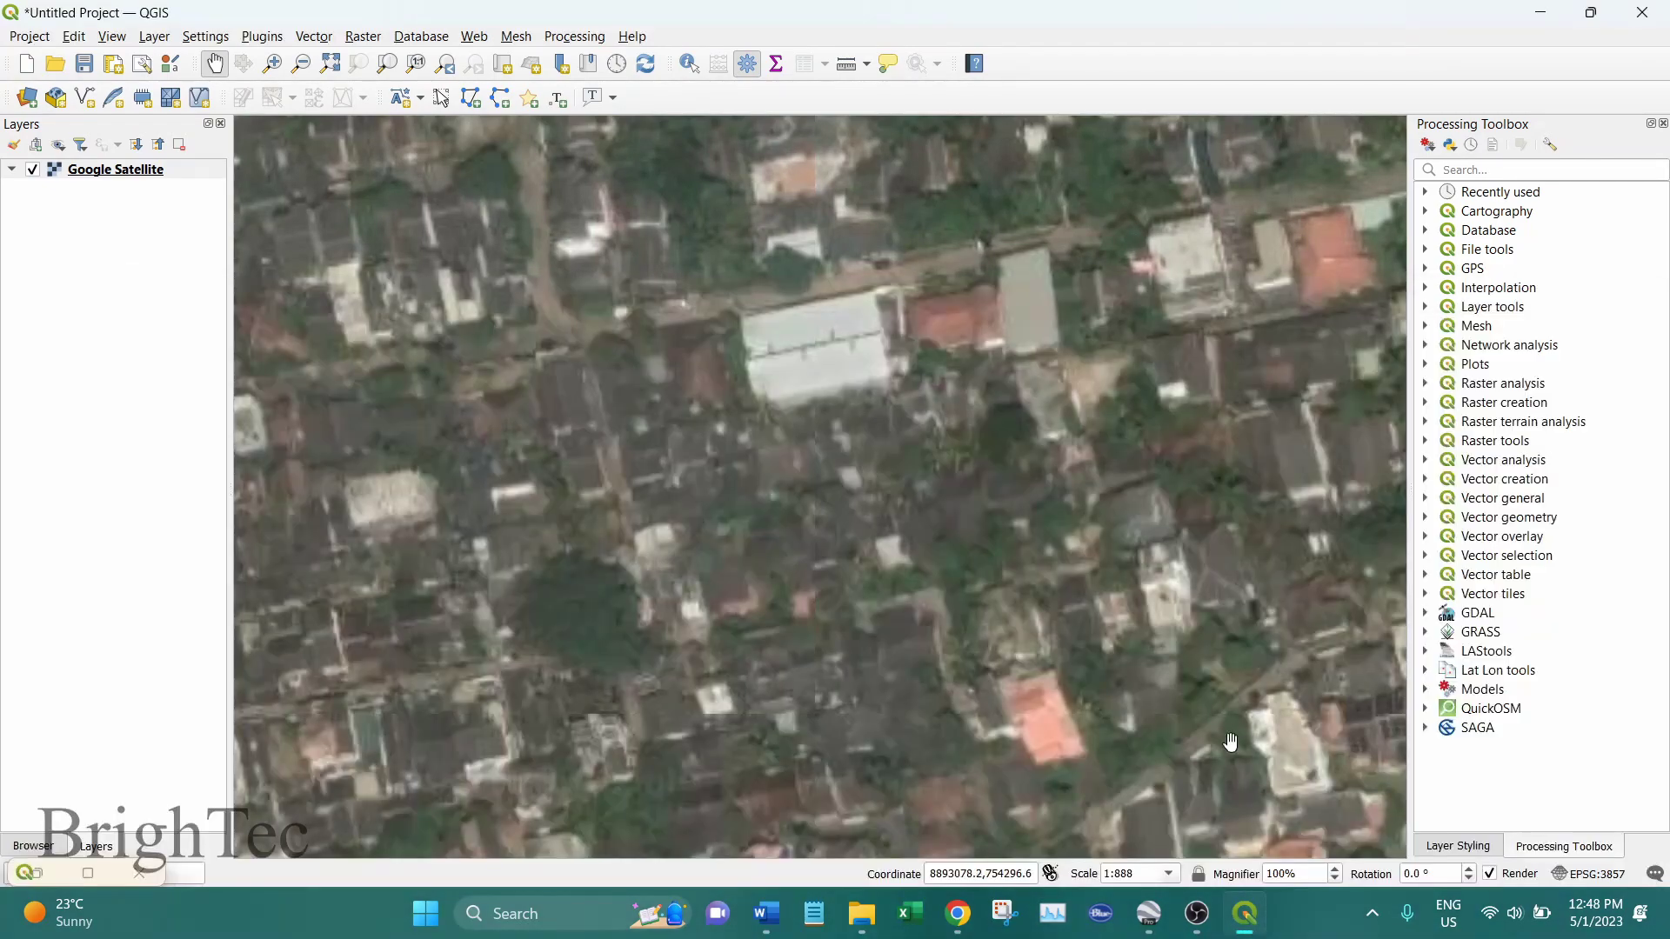
{"action": "left_click", "coordinate": [1253, 815]}
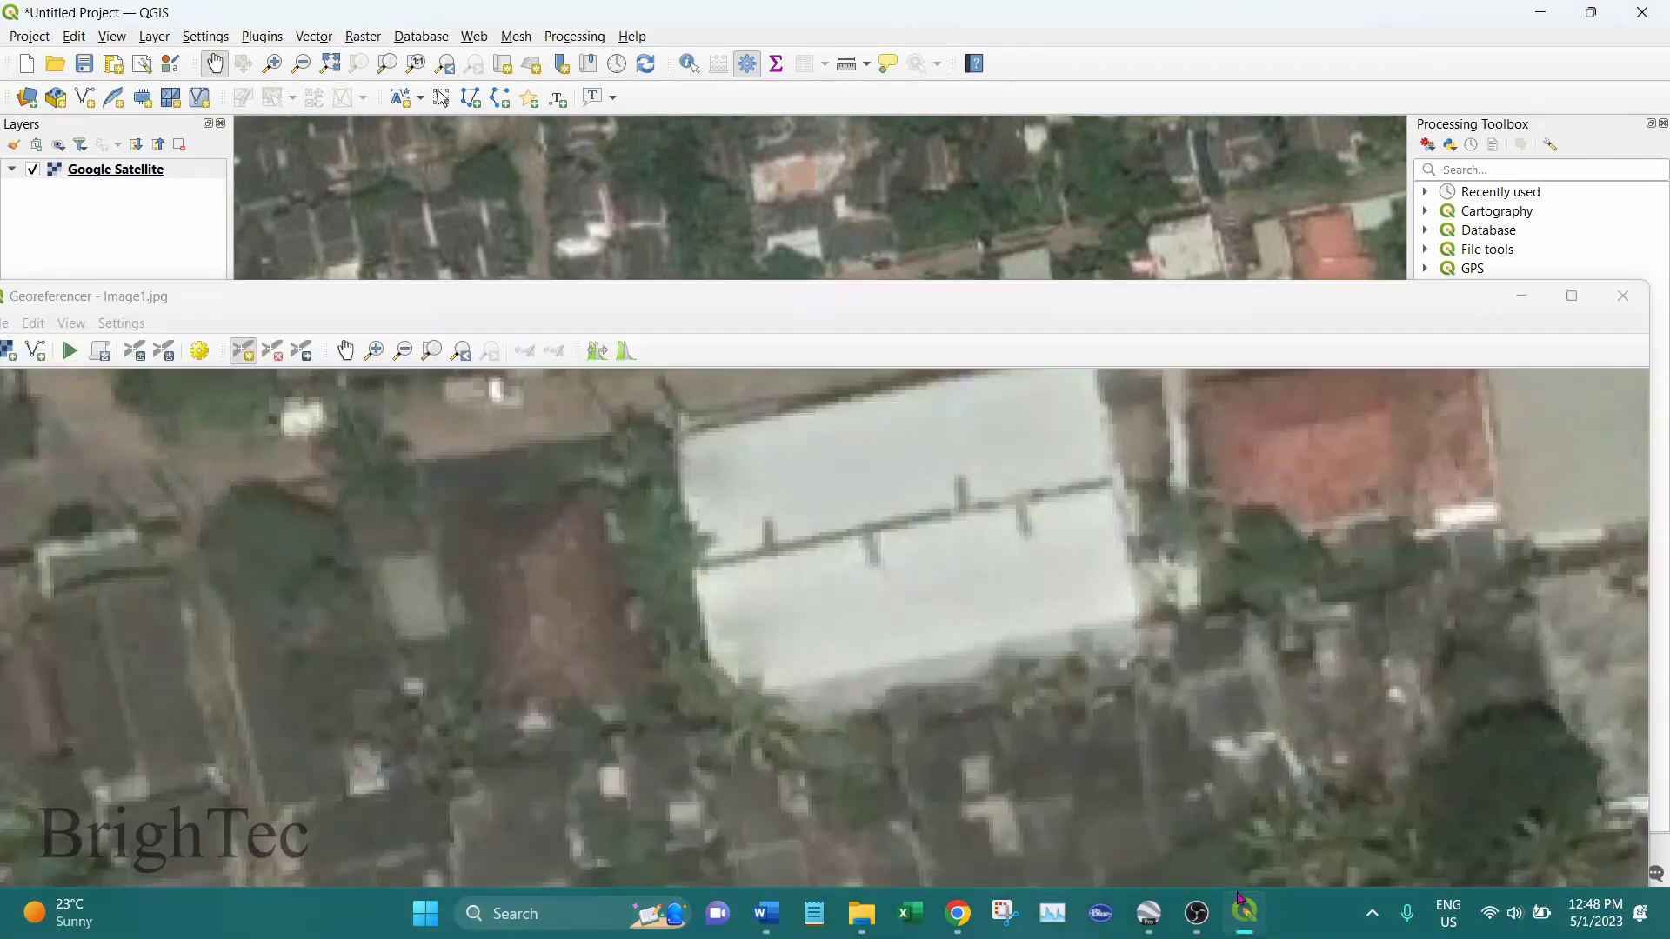
{"action": "left_click_drag", "start_coordinate": [1109, 342], "coordinate": [1372, 343]}
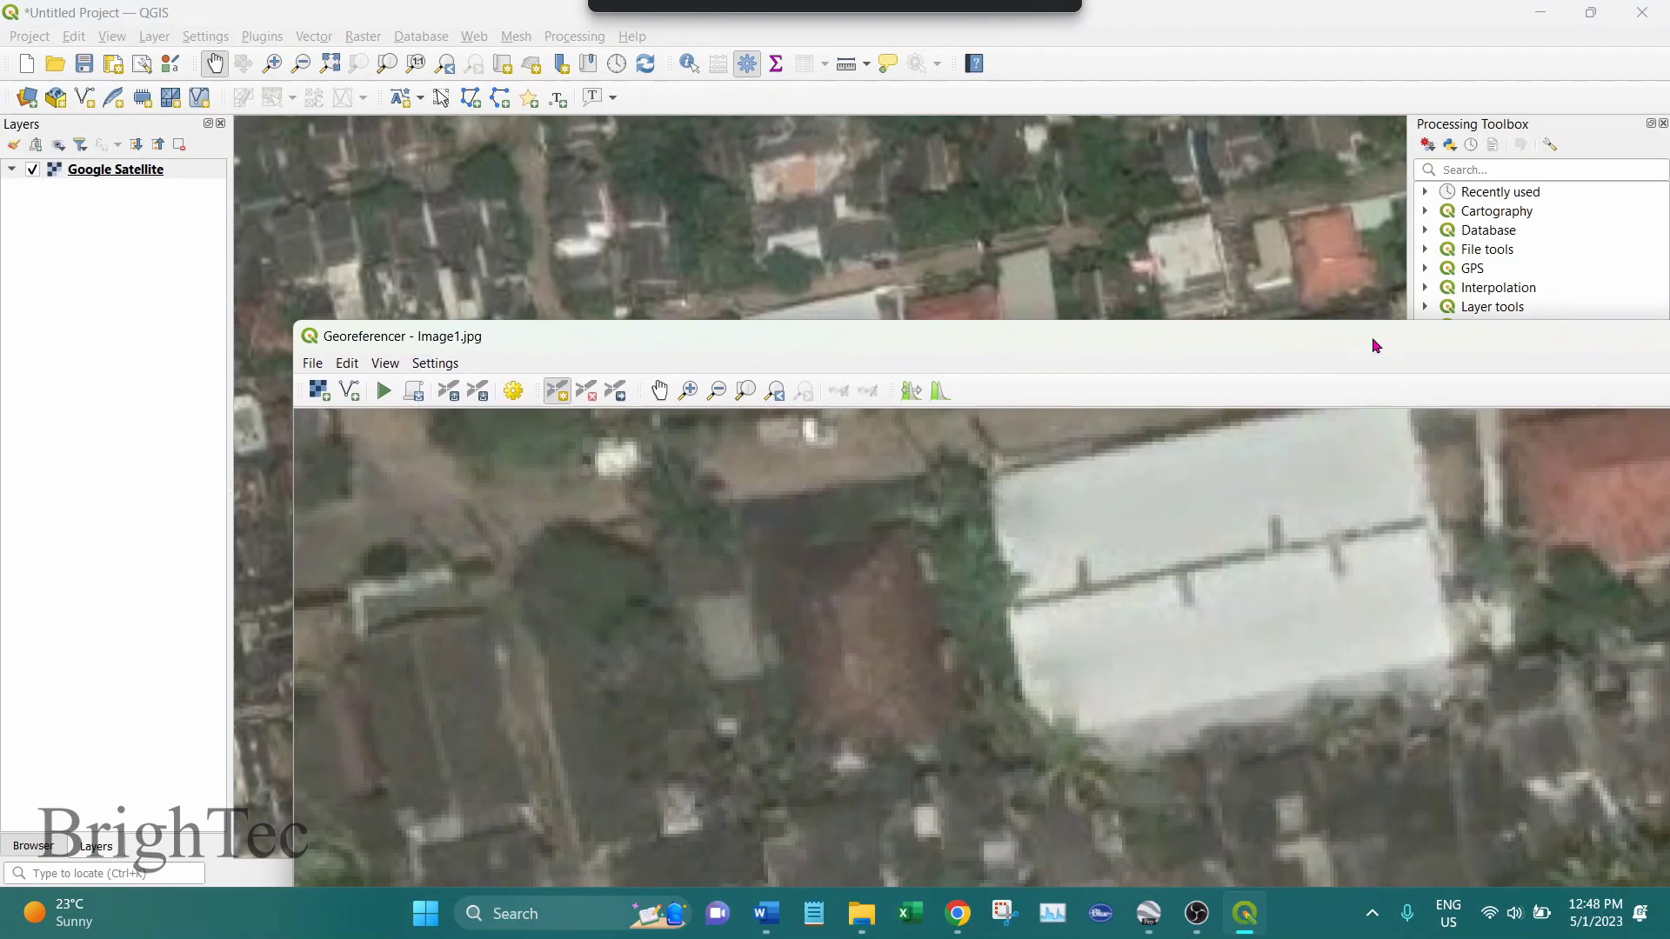
- Place the first control point in Image1 at the west end of the white roof's ridge, using EPSG:3857 - WGS 84 / Pseudo-Mercator coordinates
{"action": "left_click", "coordinate": [1010, 606]}
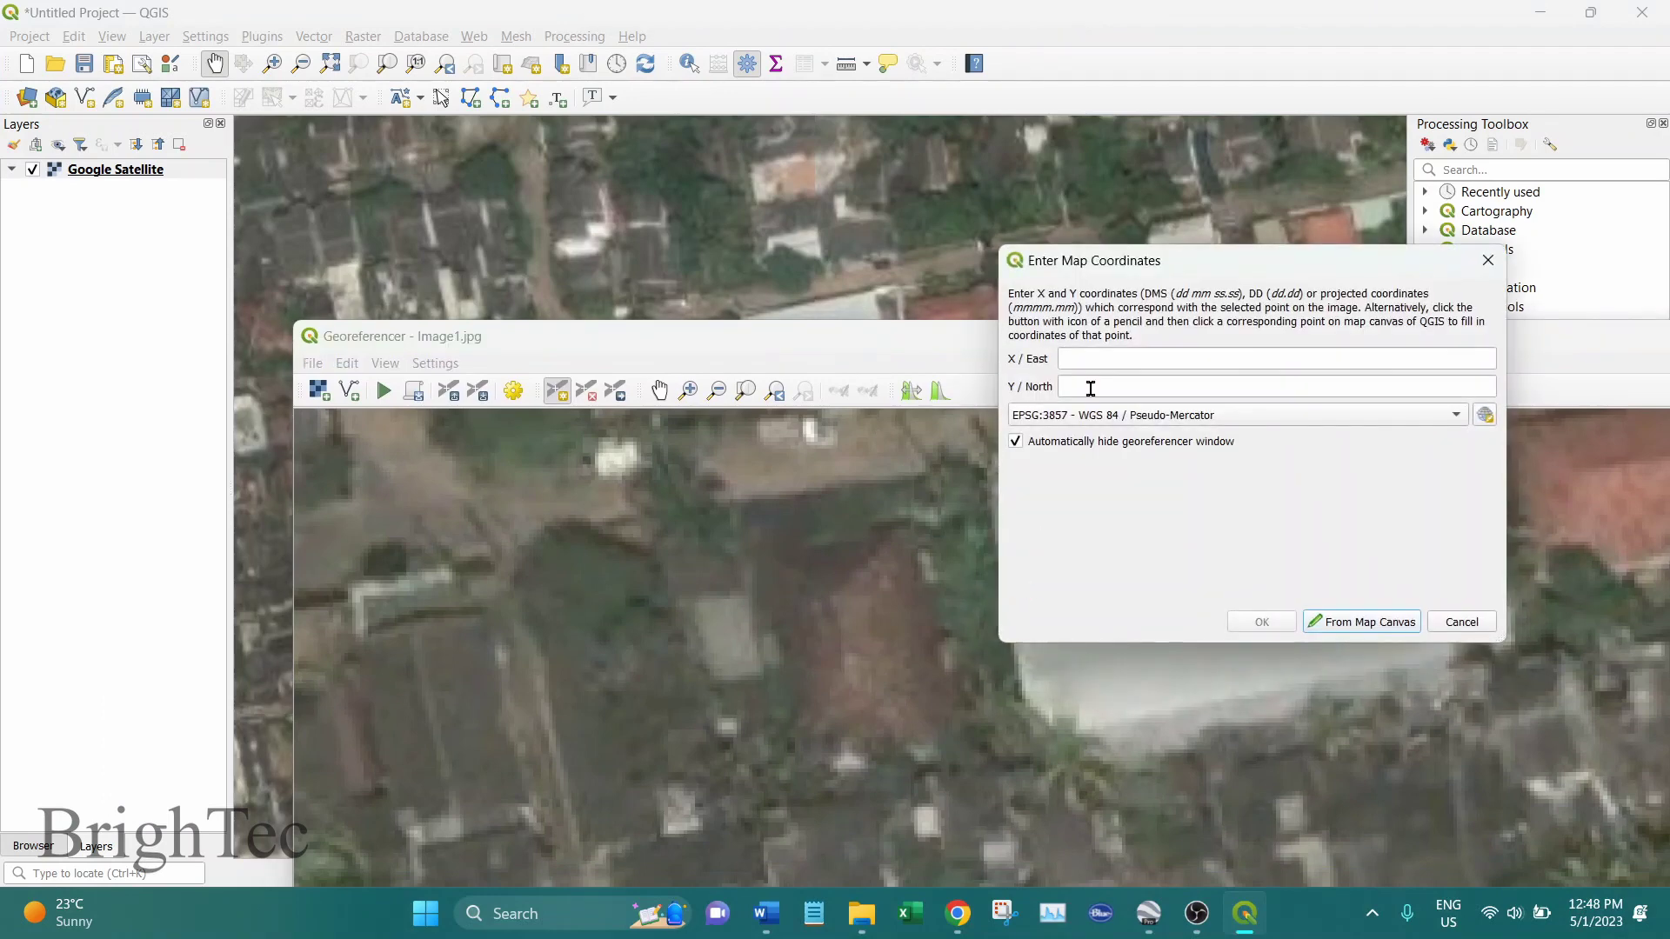
{"action": "left_click", "coordinate": [1387, 415]}
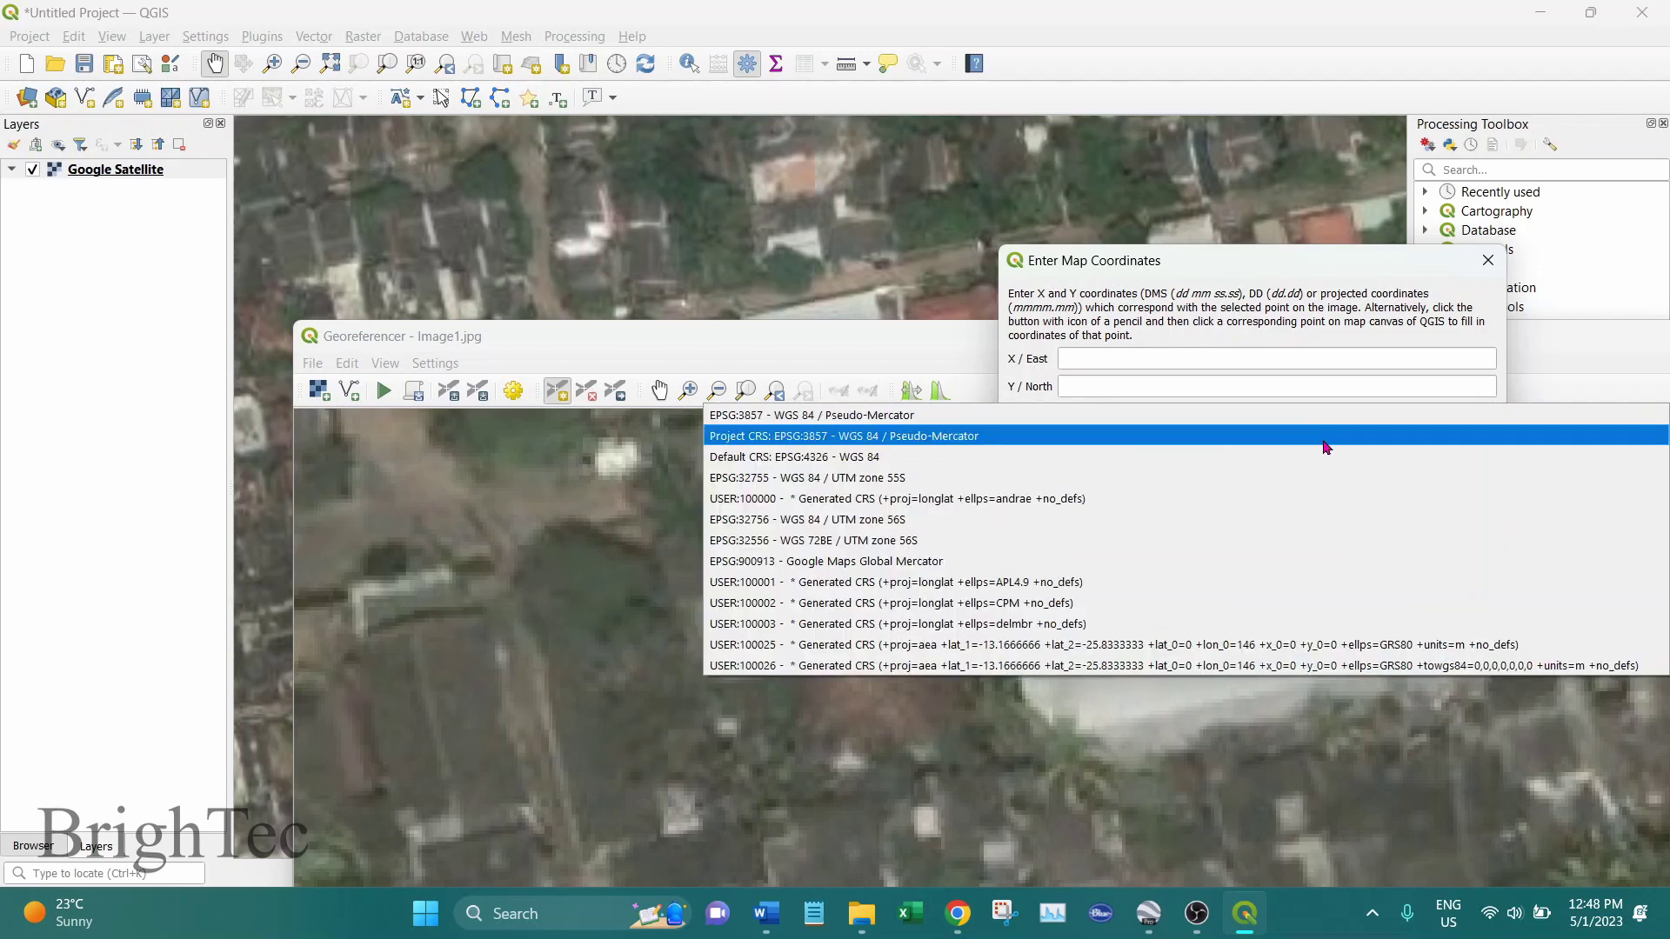
{"action": "left_click", "coordinate": [918, 416]}
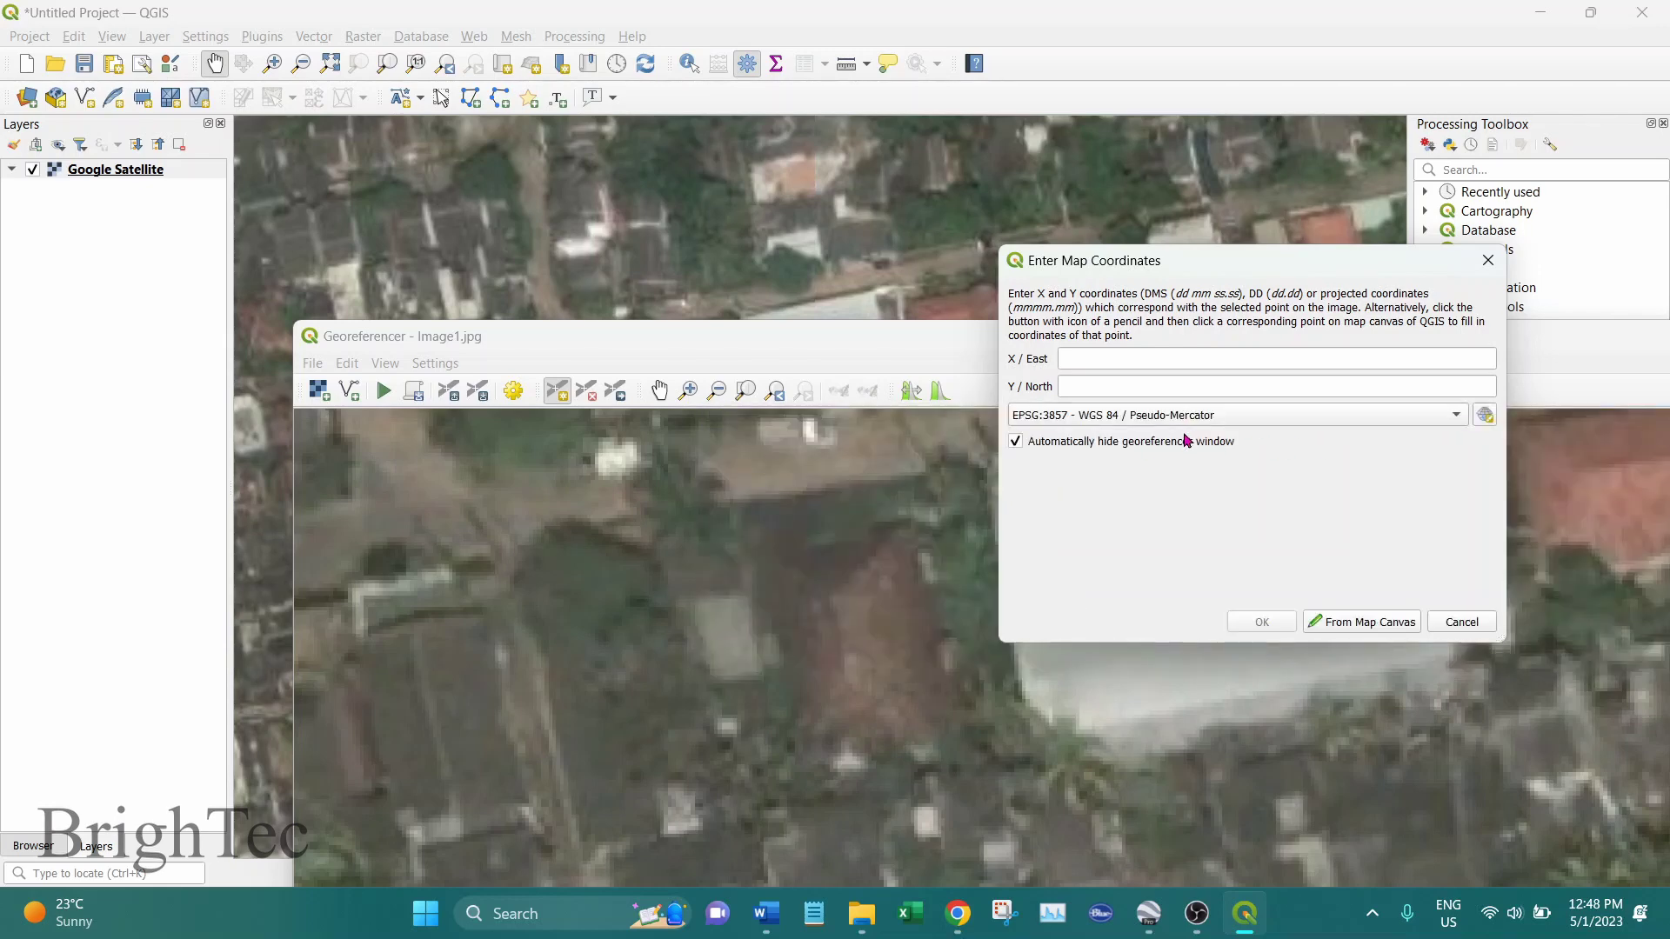
- Take the first control point's coordinates from the same white-roof ridge end on the satellite map and accept them
{"action": "left_click", "coordinate": [1349, 623]}
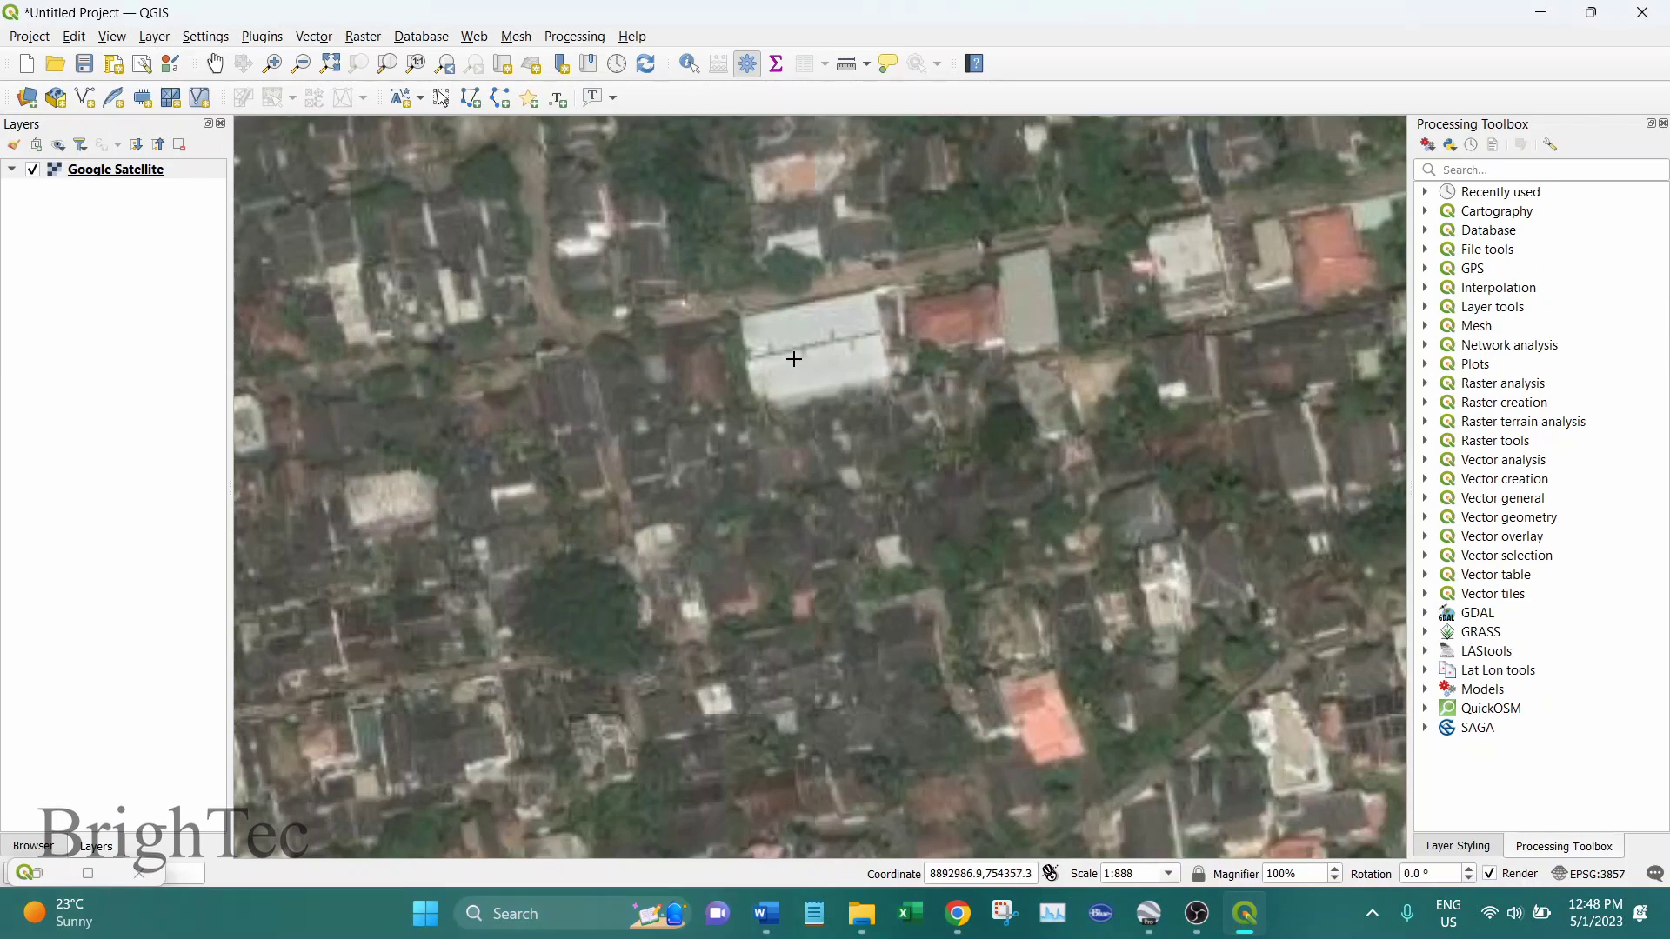
{"action": "scroll", "coordinate": [722, 343], "scroll_direction": "up", "scroll_amount": 4}
{"action": "scroll", "coordinate": [755, 366], "scroll_direction": "up", "scroll_amount": 1}
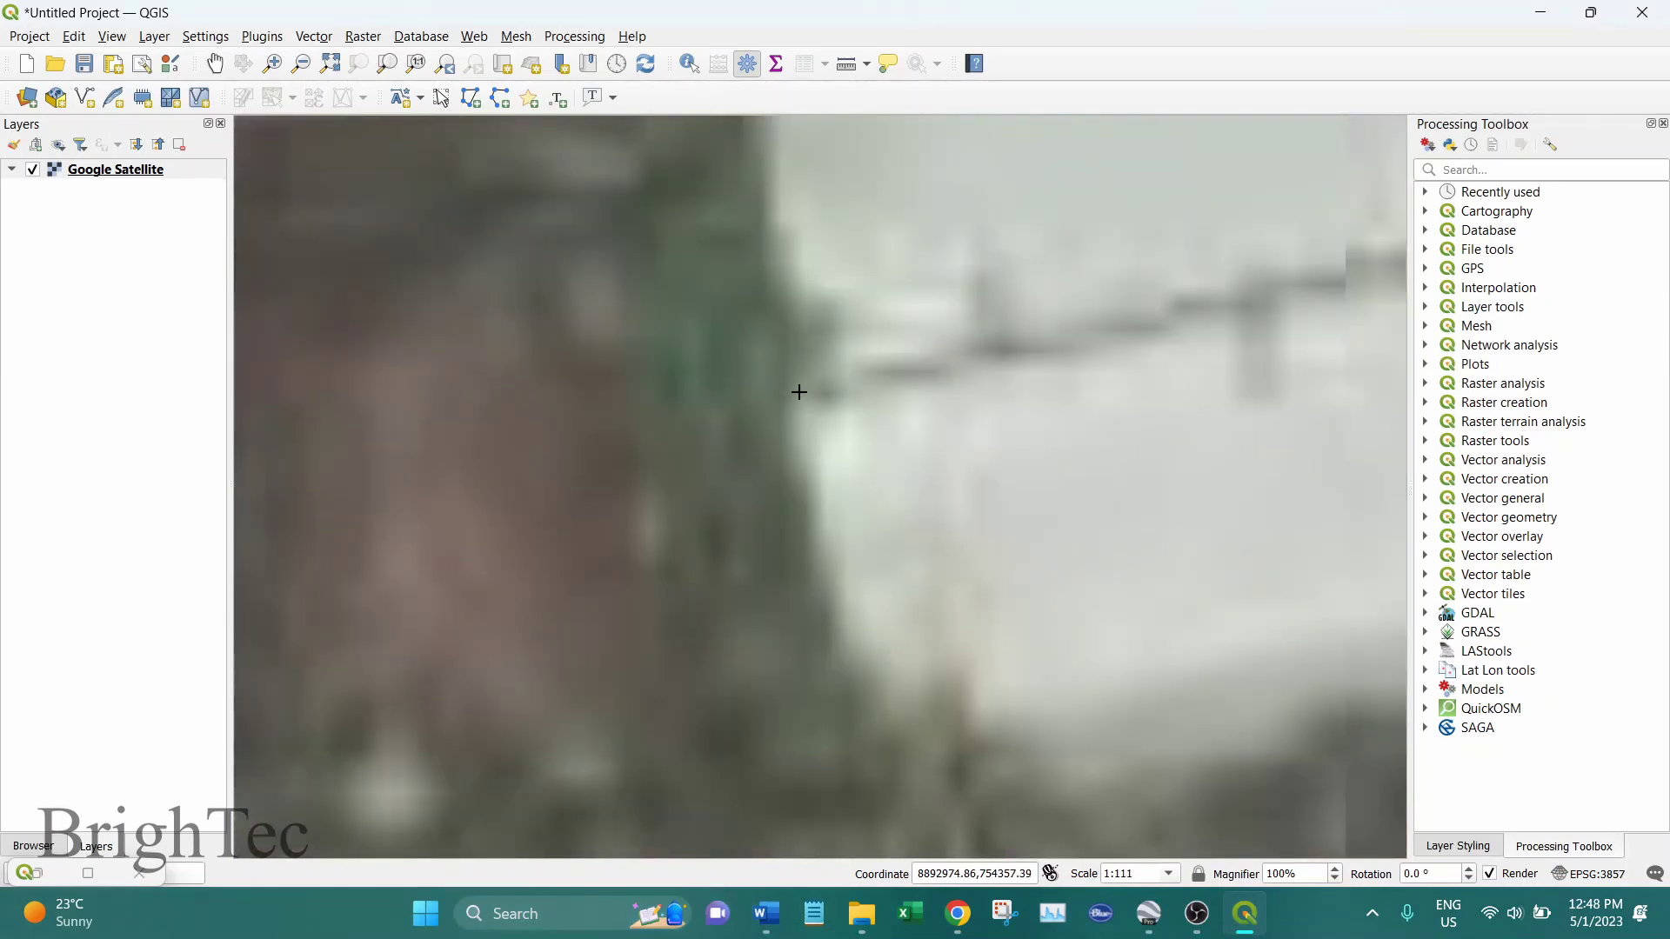
{"action": "left_click", "coordinate": [798, 391]}
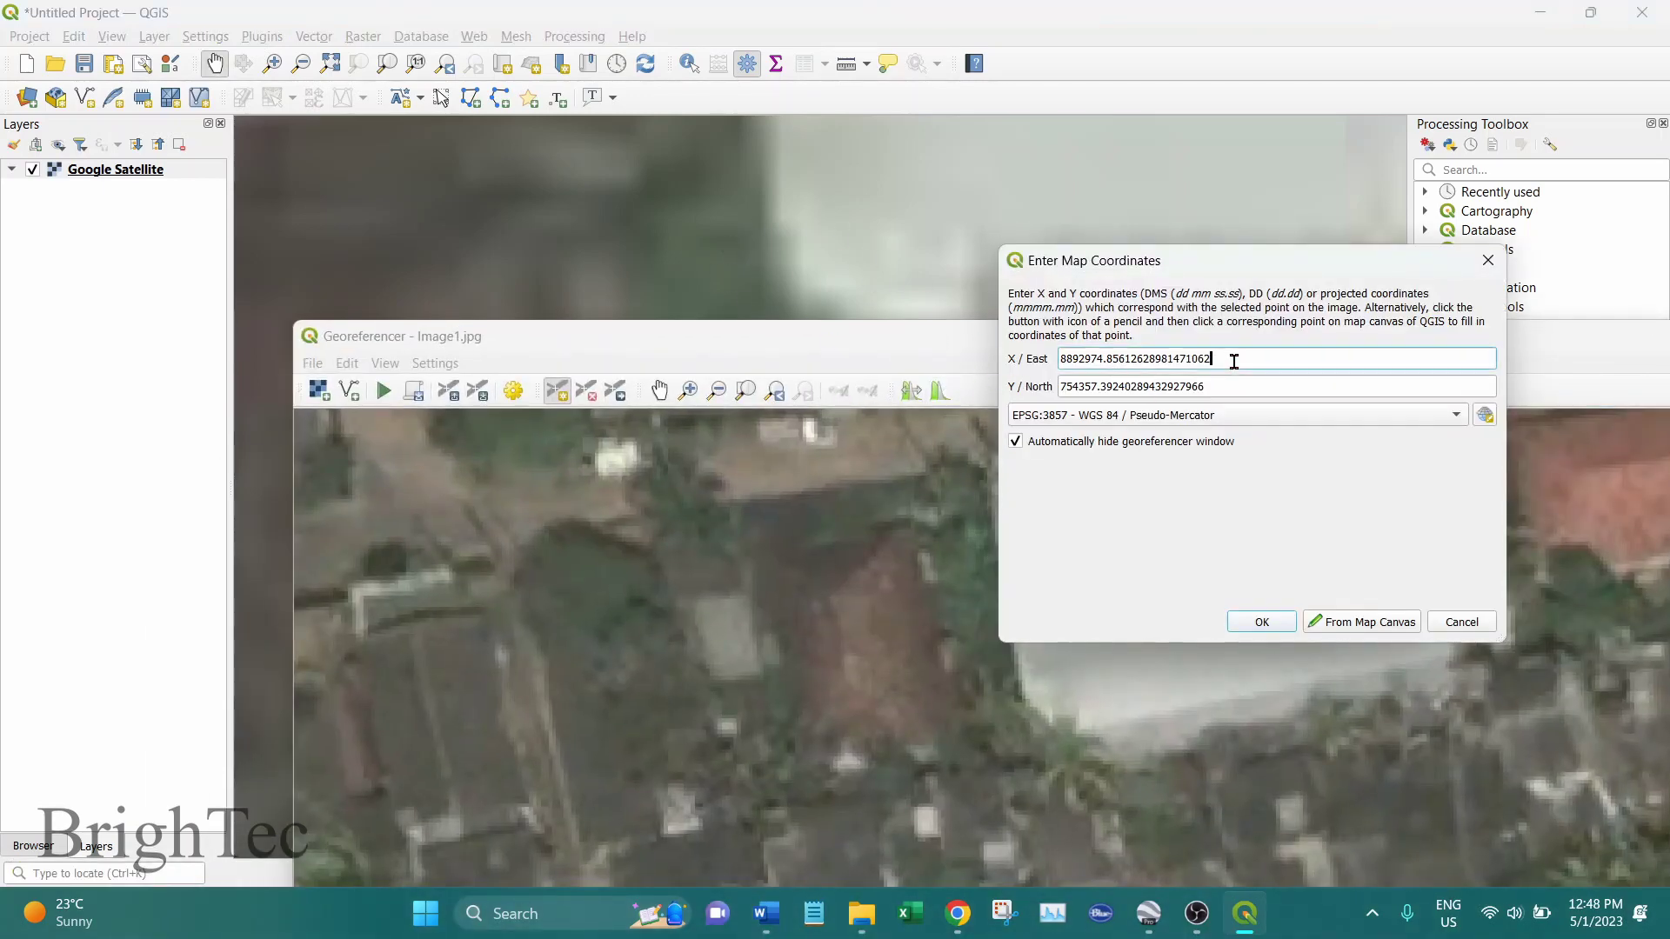
{"action": "double_click", "coordinate": [1074, 379]}
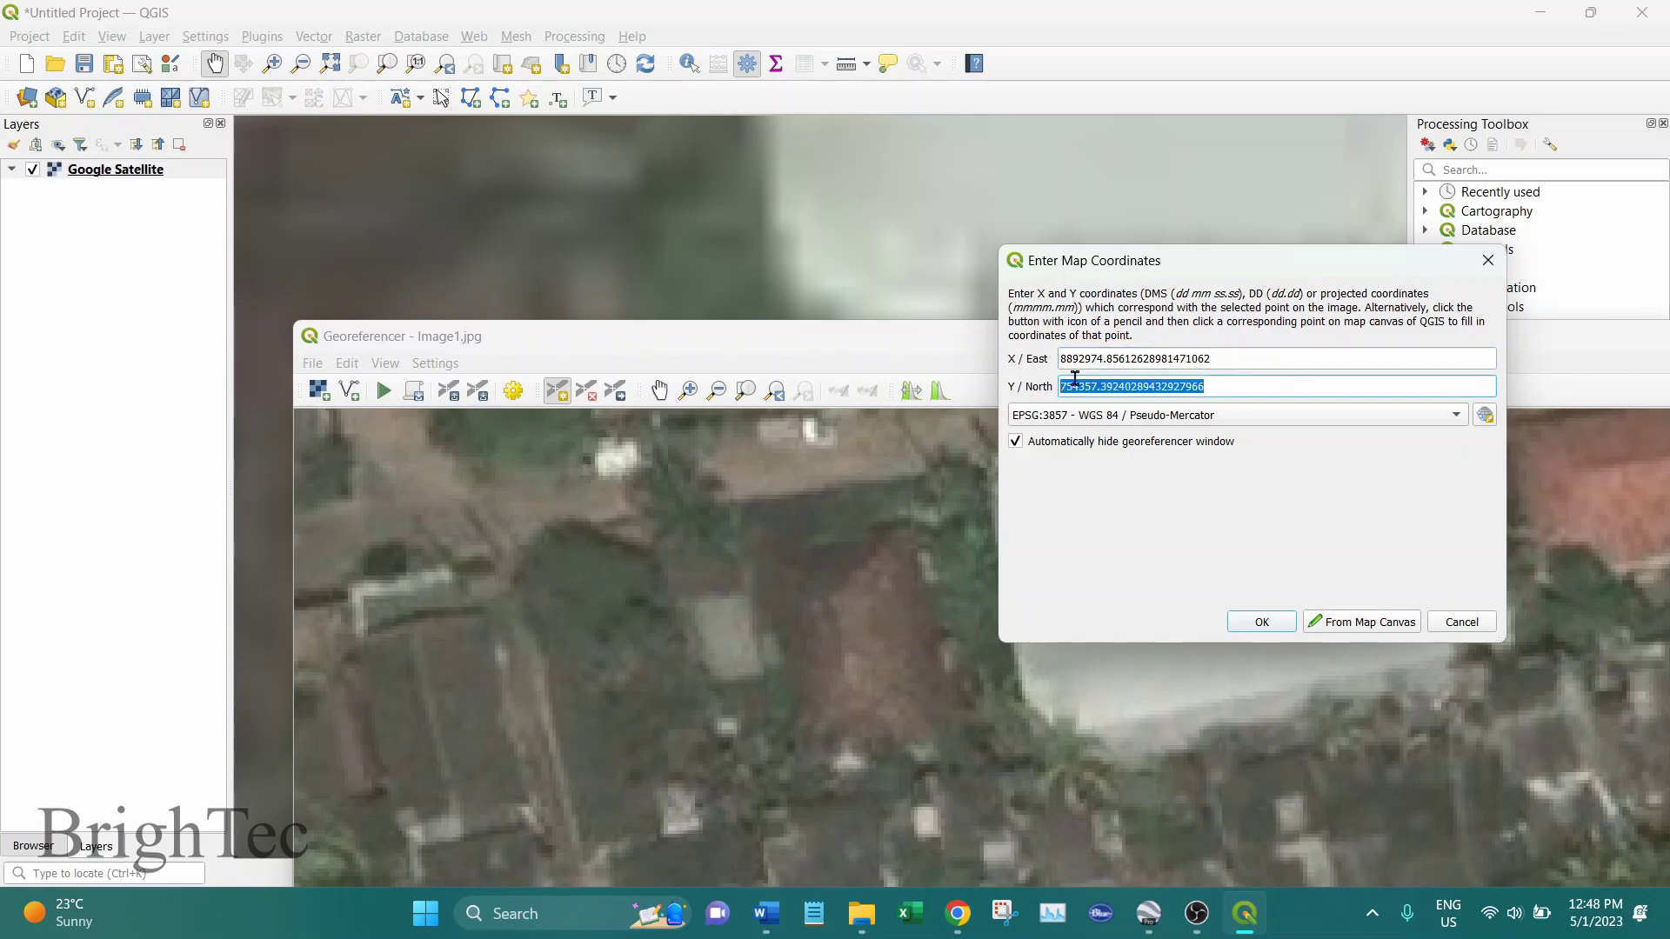
{"action": "left_click_drag", "start_coordinate": [1225, 358], "coordinate": [1048, 359]}
{"action": "left_click", "coordinate": [1233, 349]}
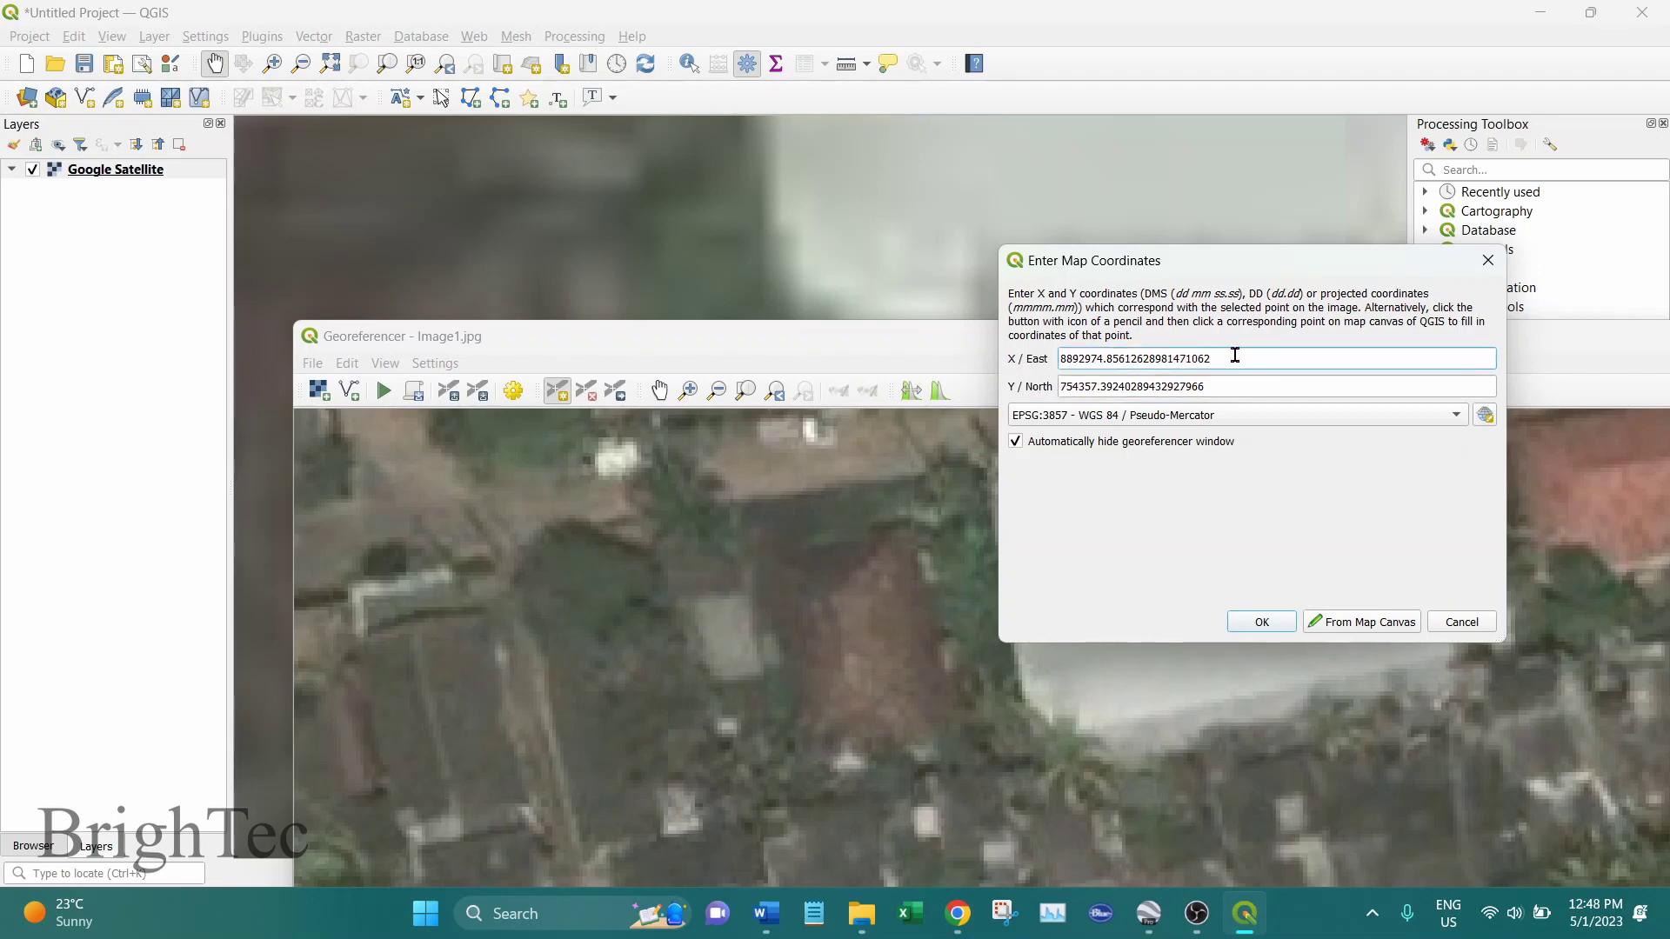
{"action": "left_click", "coordinate": [1262, 624]}
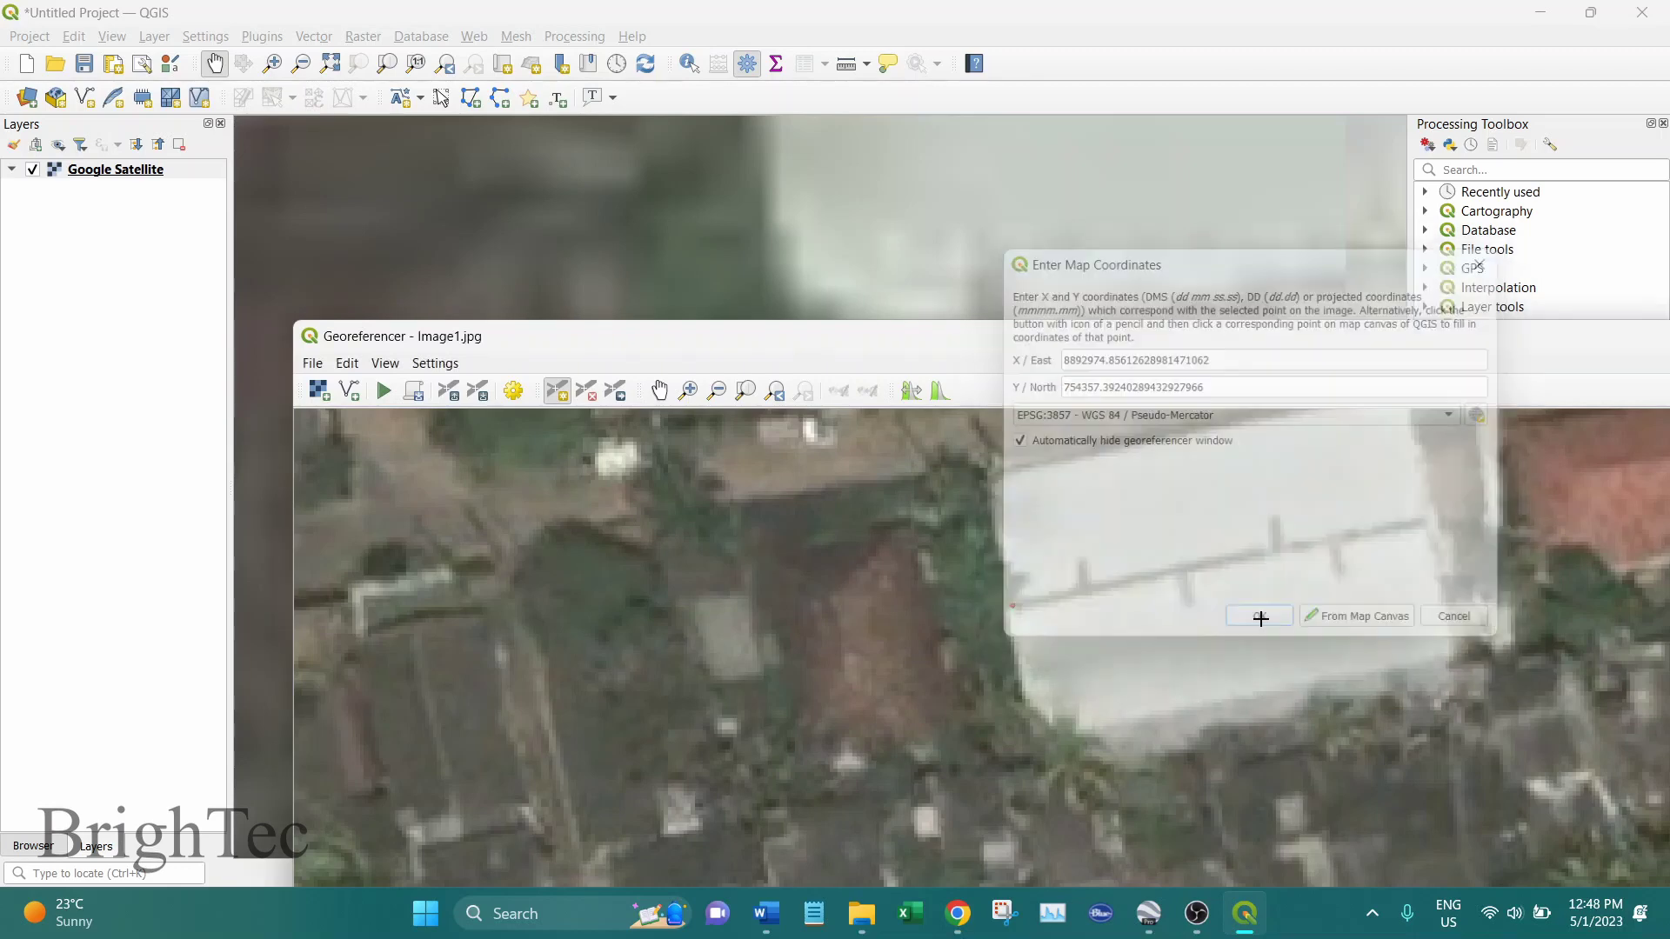
- Maximize the Georeferencer window and examine the first control point's table entry and its placement on the roof edge
{"action": "left_click_drag", "start_coordinate": [962, 325], "coordinate": [1109, 115]}
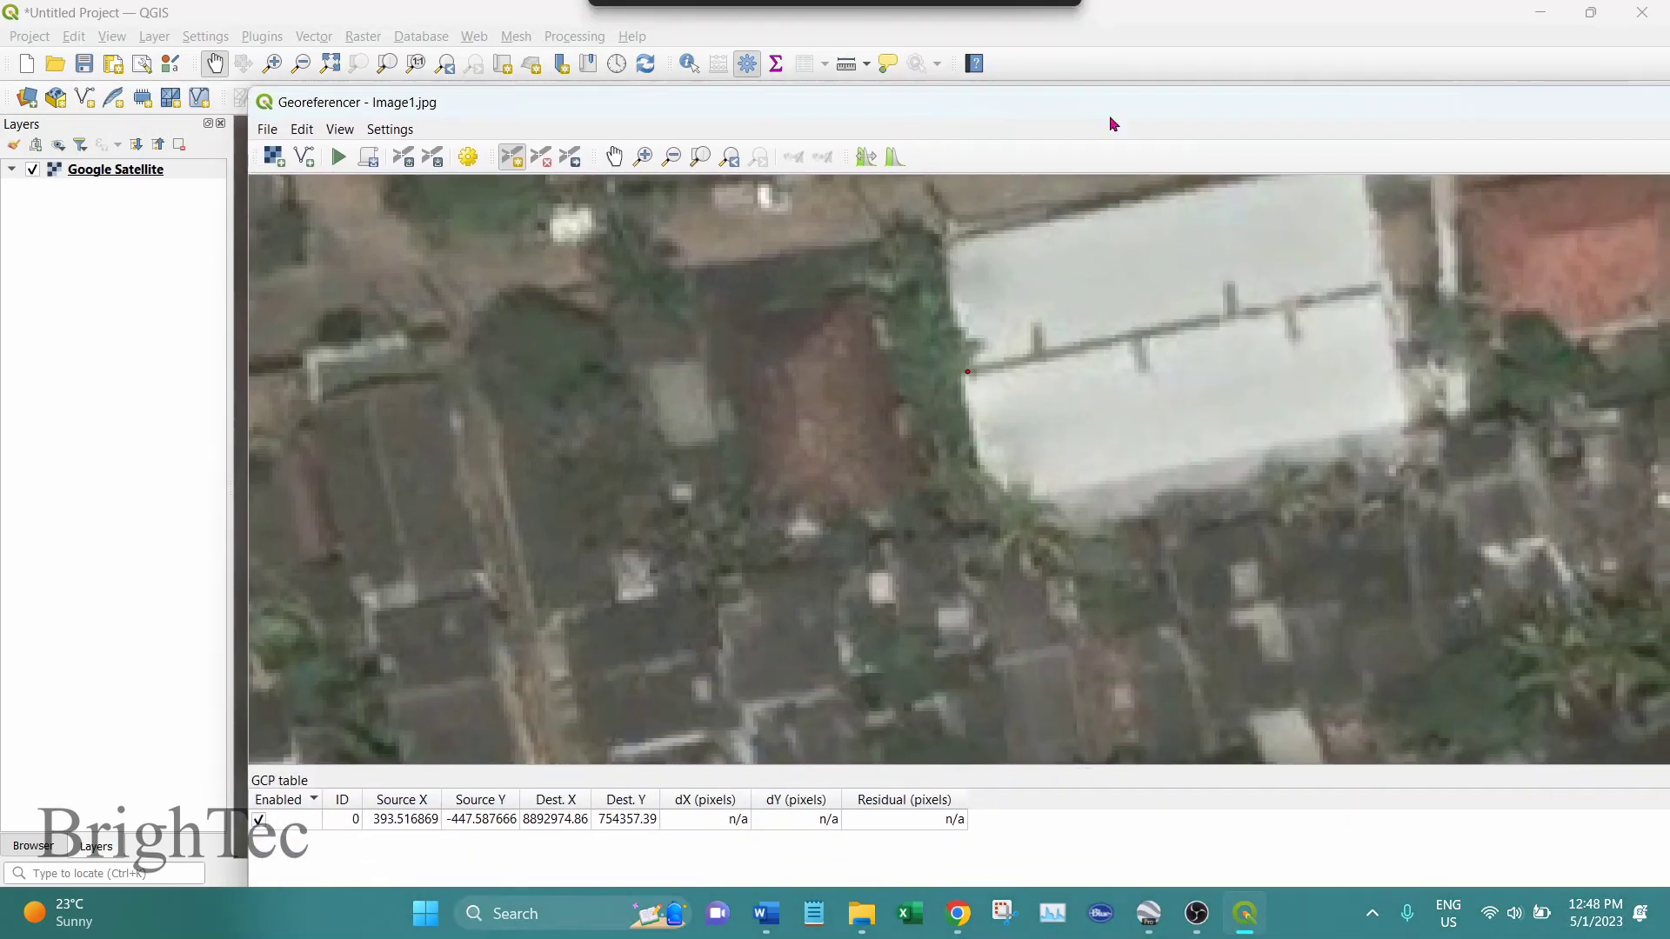
{"action": "left_click_drag", "start_coordinate": [1267, 123], "coordinate": [913, 153]}
{"action": "left_click", "coordinate": [1492, 126]}
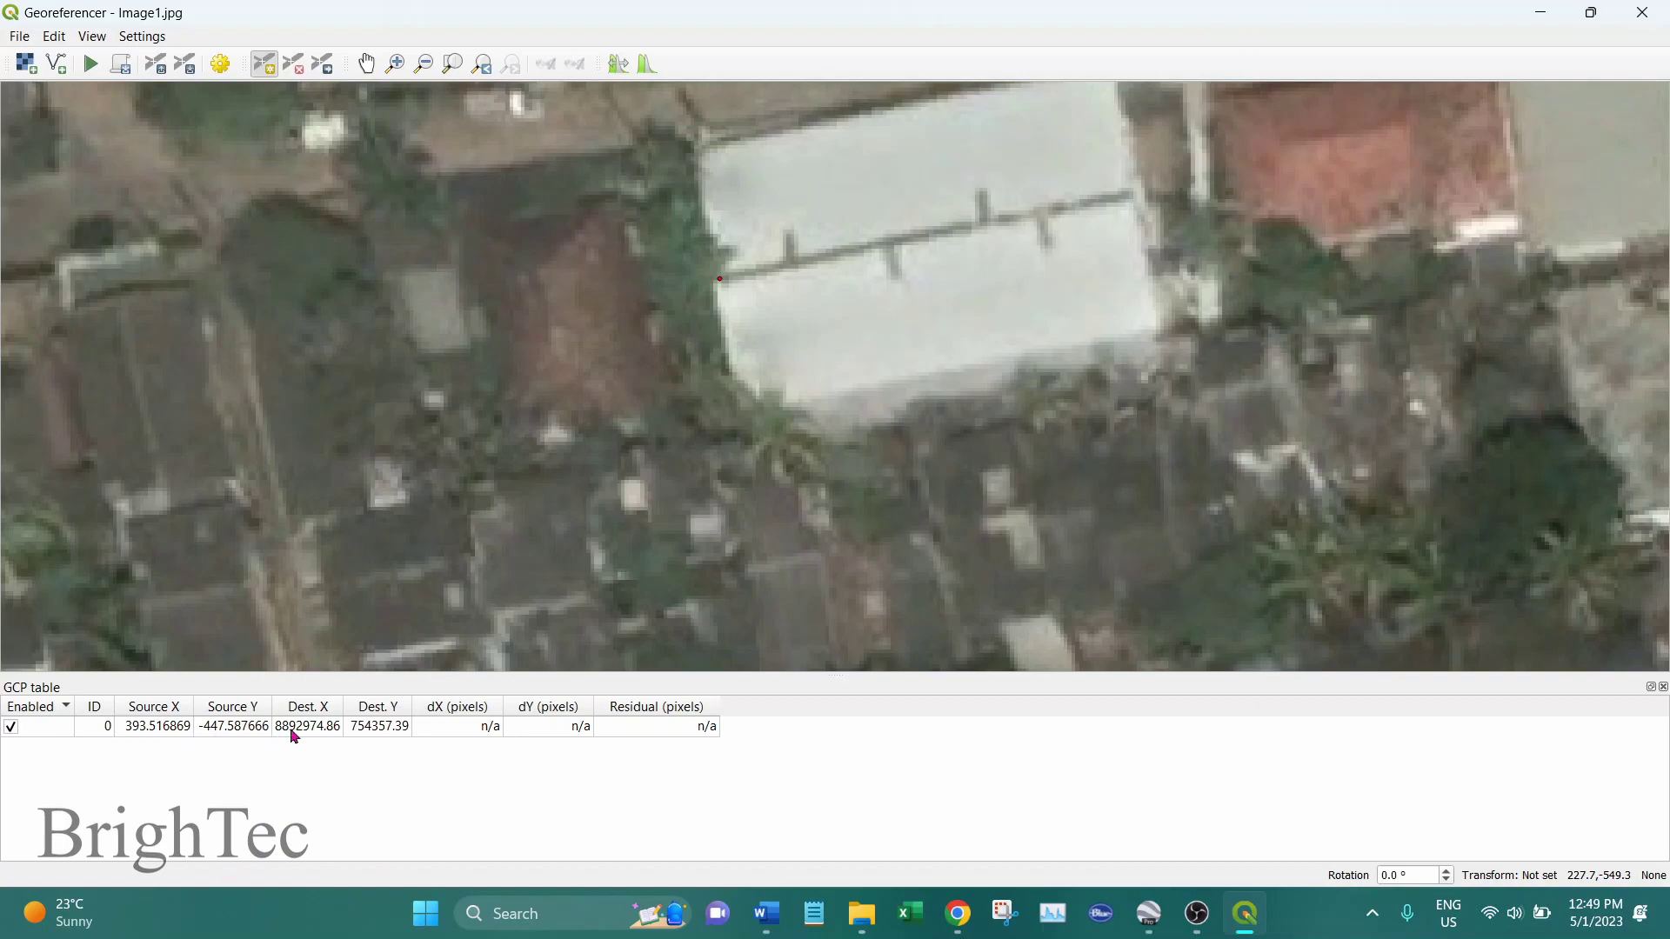
{"action": "scroll", "coordinate": [700, 257], "scroll_direction": "up", "scroll_amount": 3}
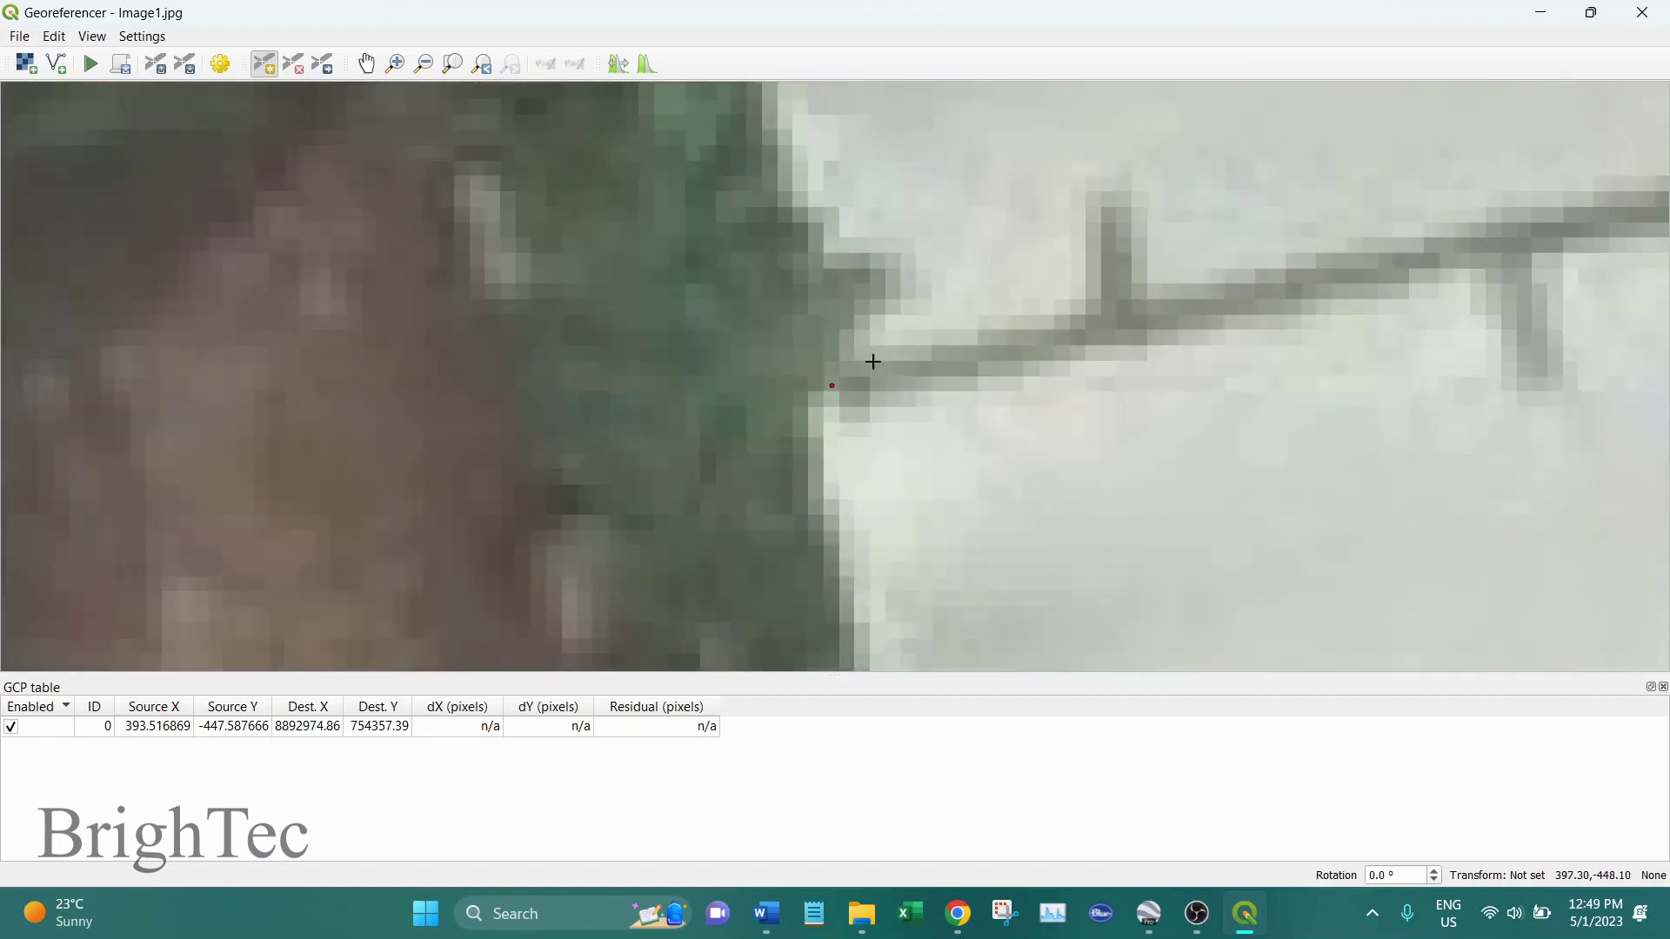
{"action": "scroll", "coordinate": [807, 424], "scroll_direction": "down", "scroll_amount": 5}
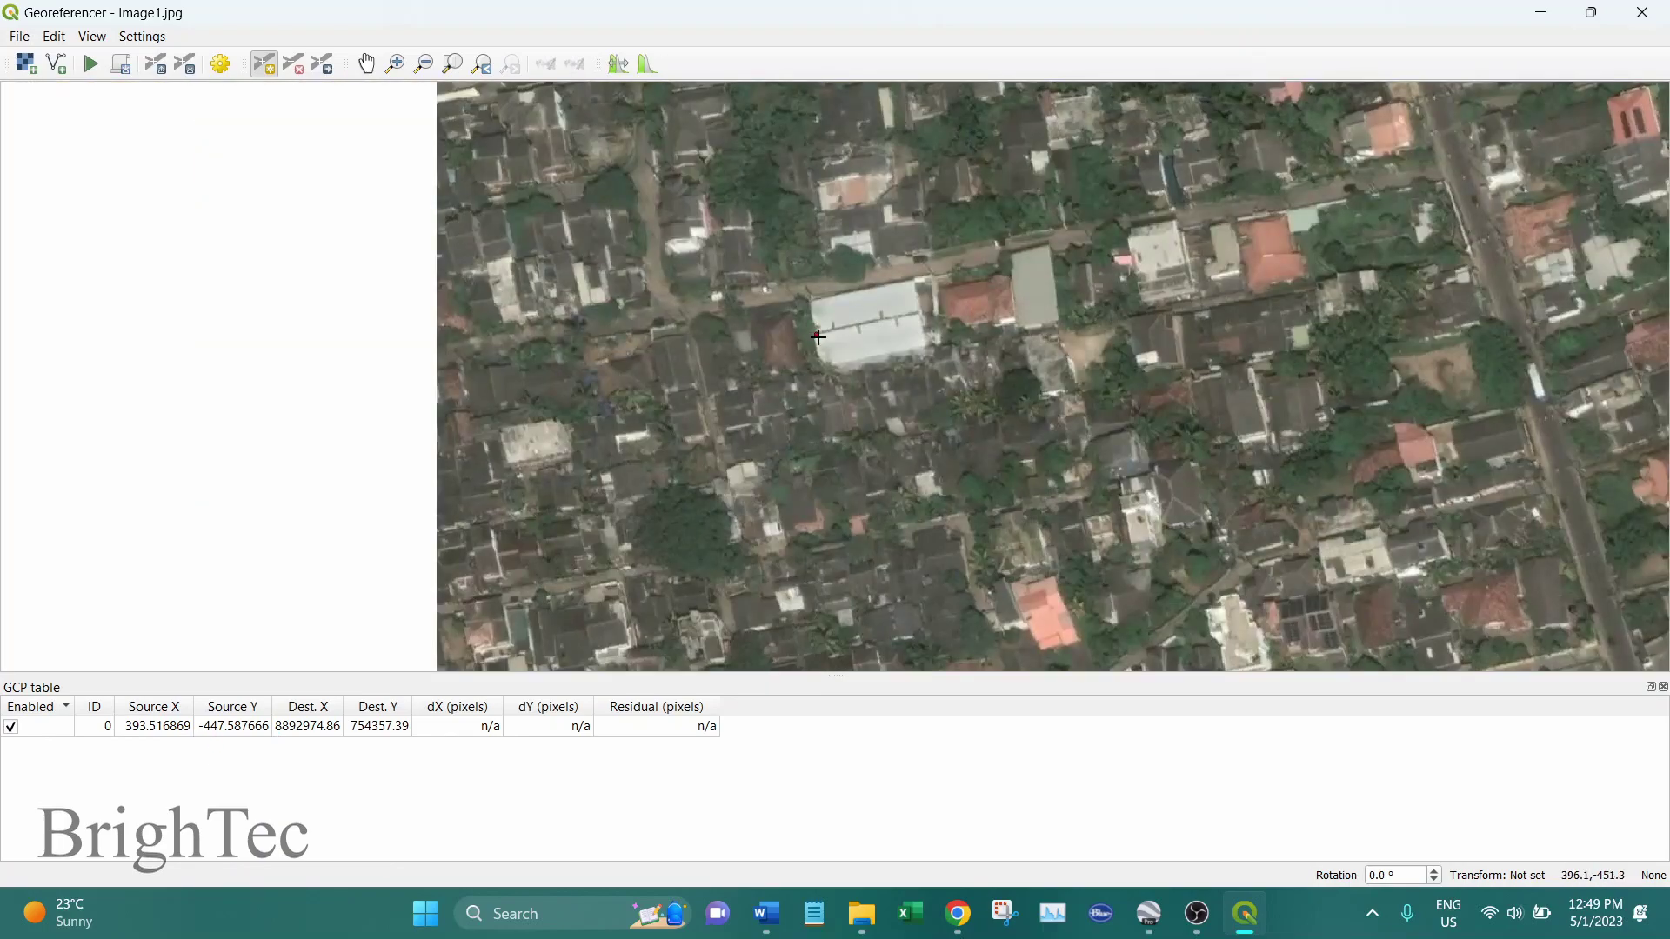
- Place the second control point in Image1 at the southeast corner of the long teal-roofed building near the image's northern edge
{"action": "scroll", "coordinate": [817, 337], "scroll_direction": "down", "scroll_amount": 1}
{"action": "left_click_drag", "start_coordinate": [1183, 324], "coordinate": [861, 335]}
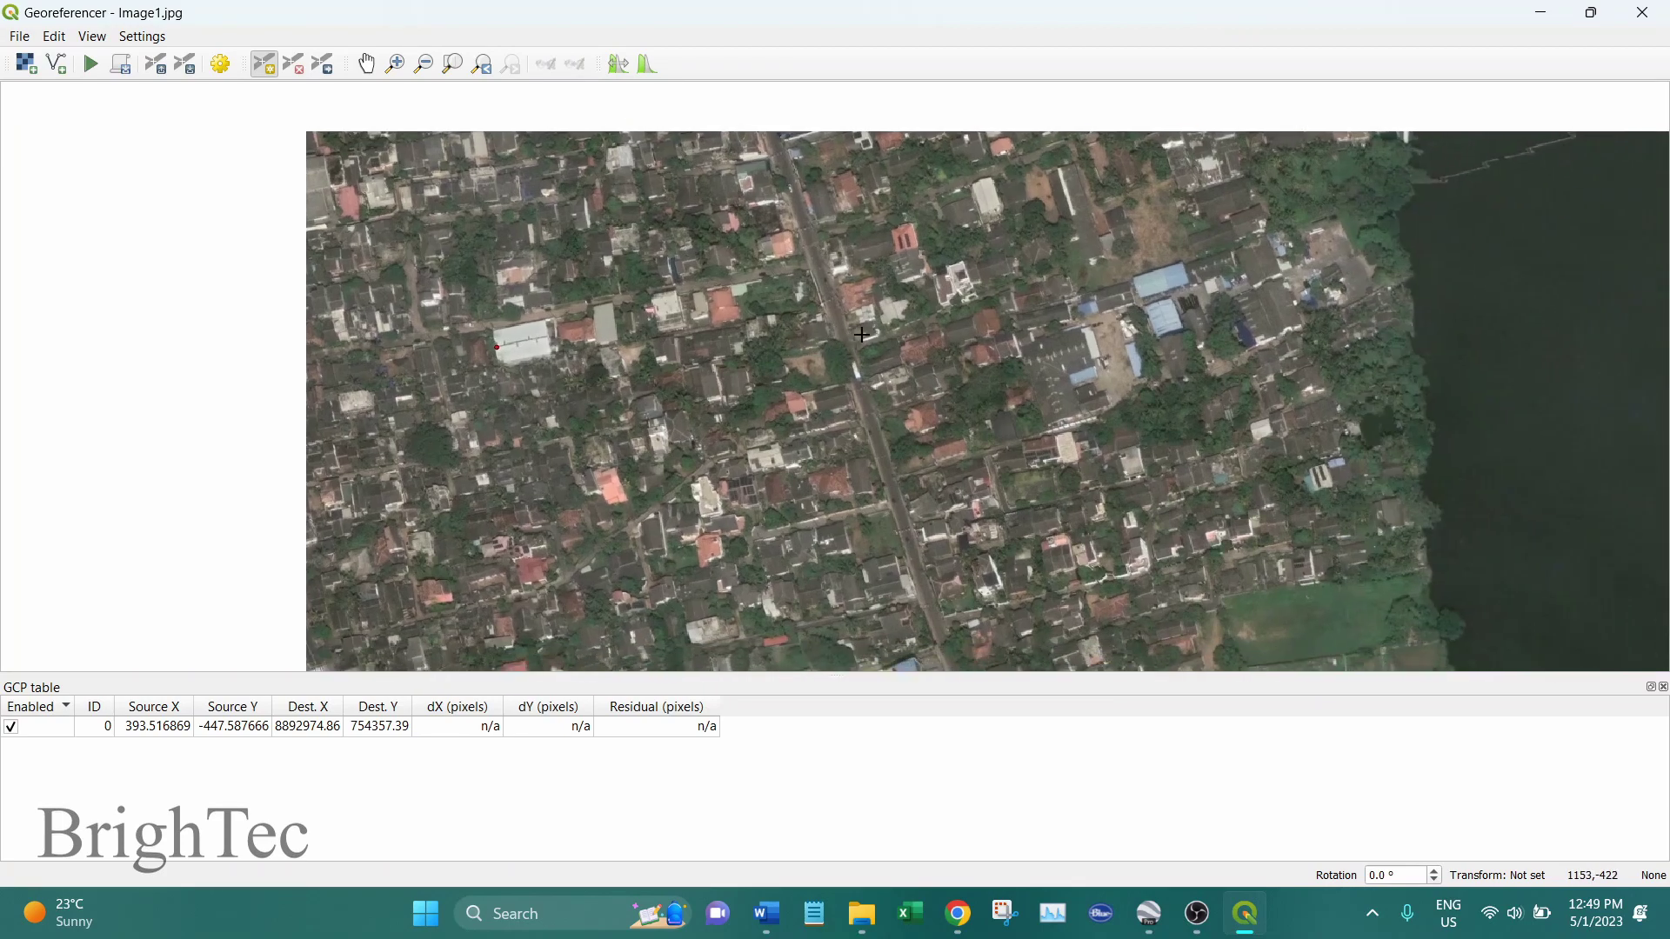
{"action": "scroll", "coordinate": [1031, 371], "scroll_direction": "down", "scroll_amount": 1}
{"action": "left_click_drag", "start_coordinate": [1177, 368], "coordinate": [322, 348]}
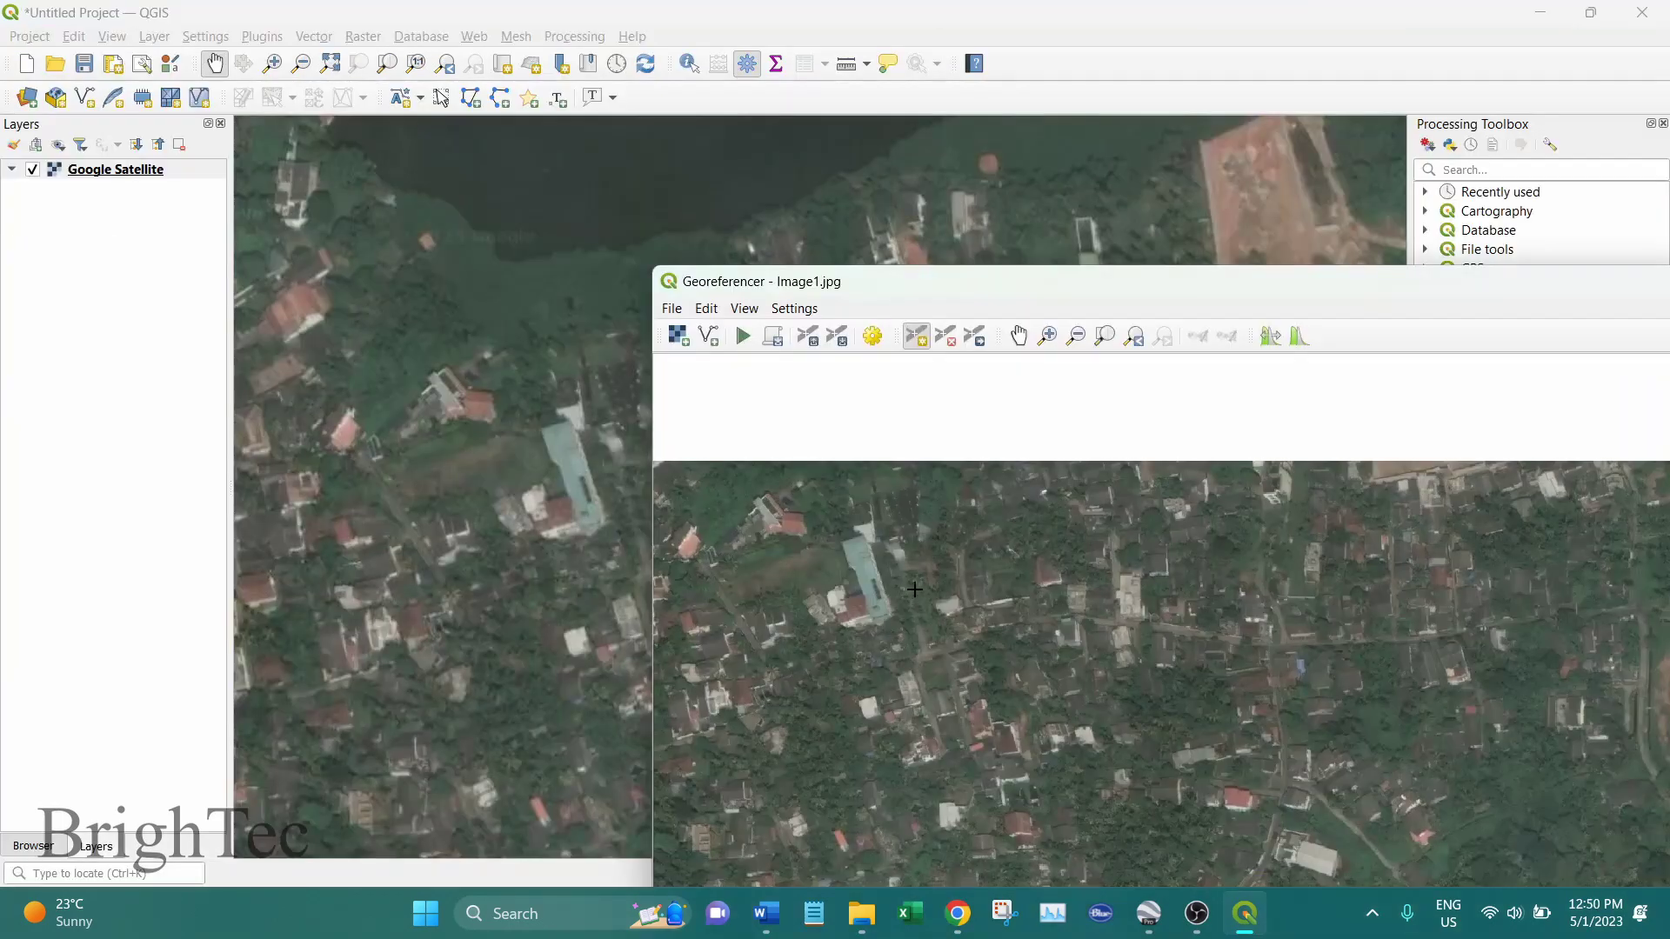
{"action": "scroll", "coordinate": [843, 624], "scroll_direction": "up", "scroll_amount": 3}
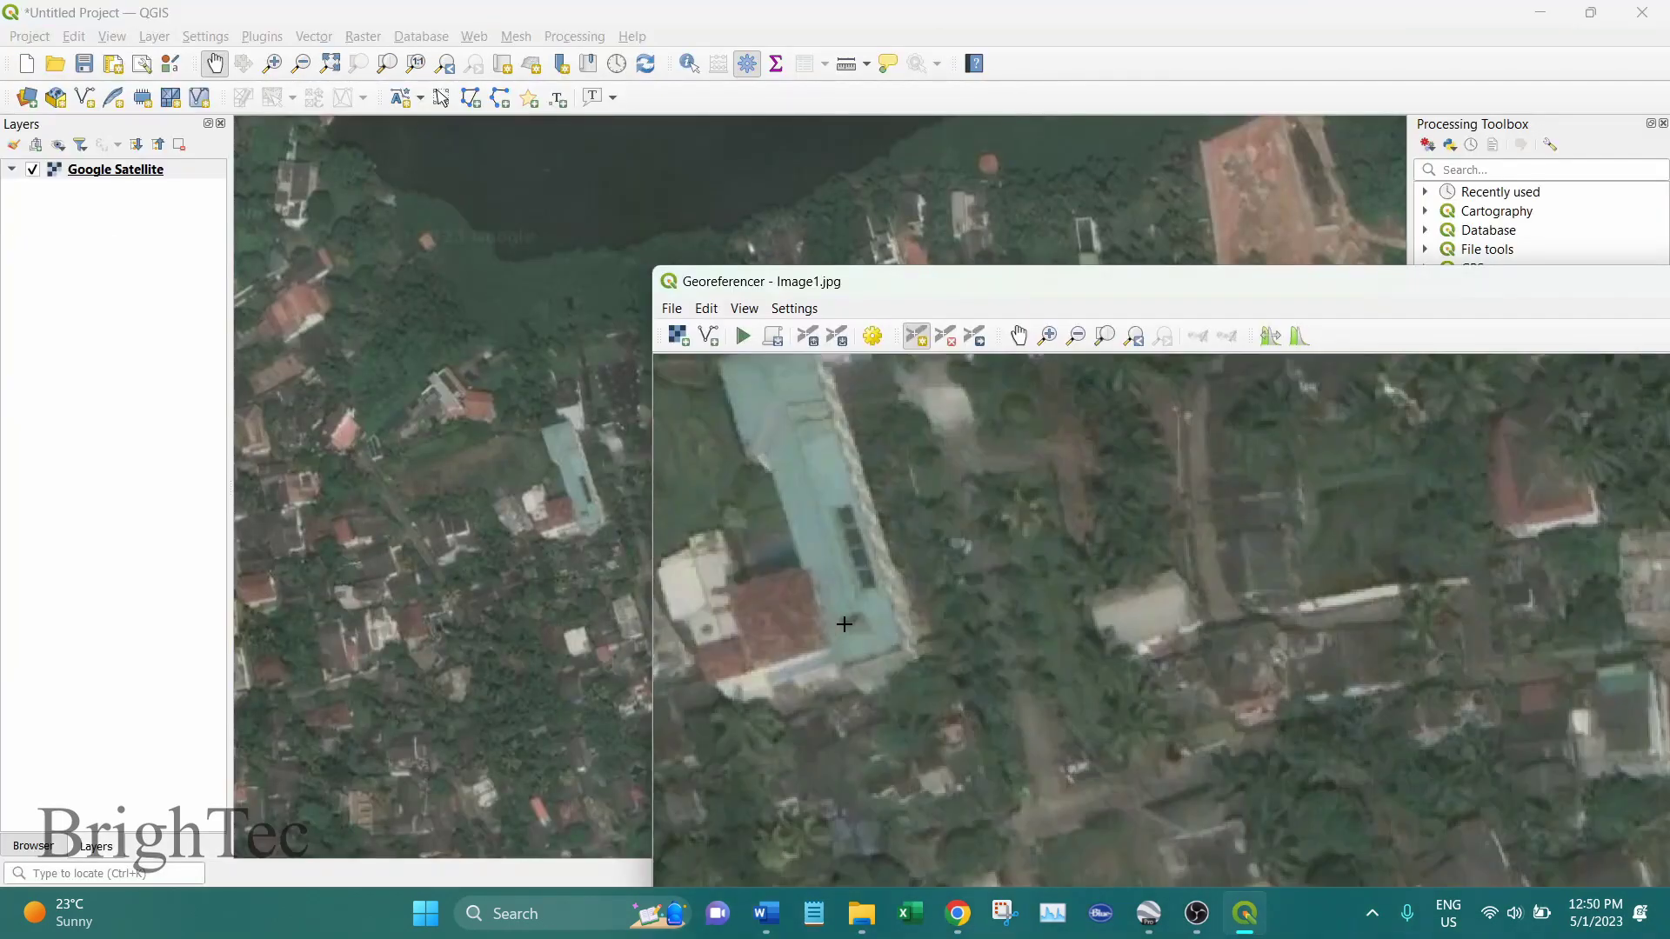
{"action": "left_click_drag", "start_coordinate": [862, 602], "coordinate": [997, 728]}
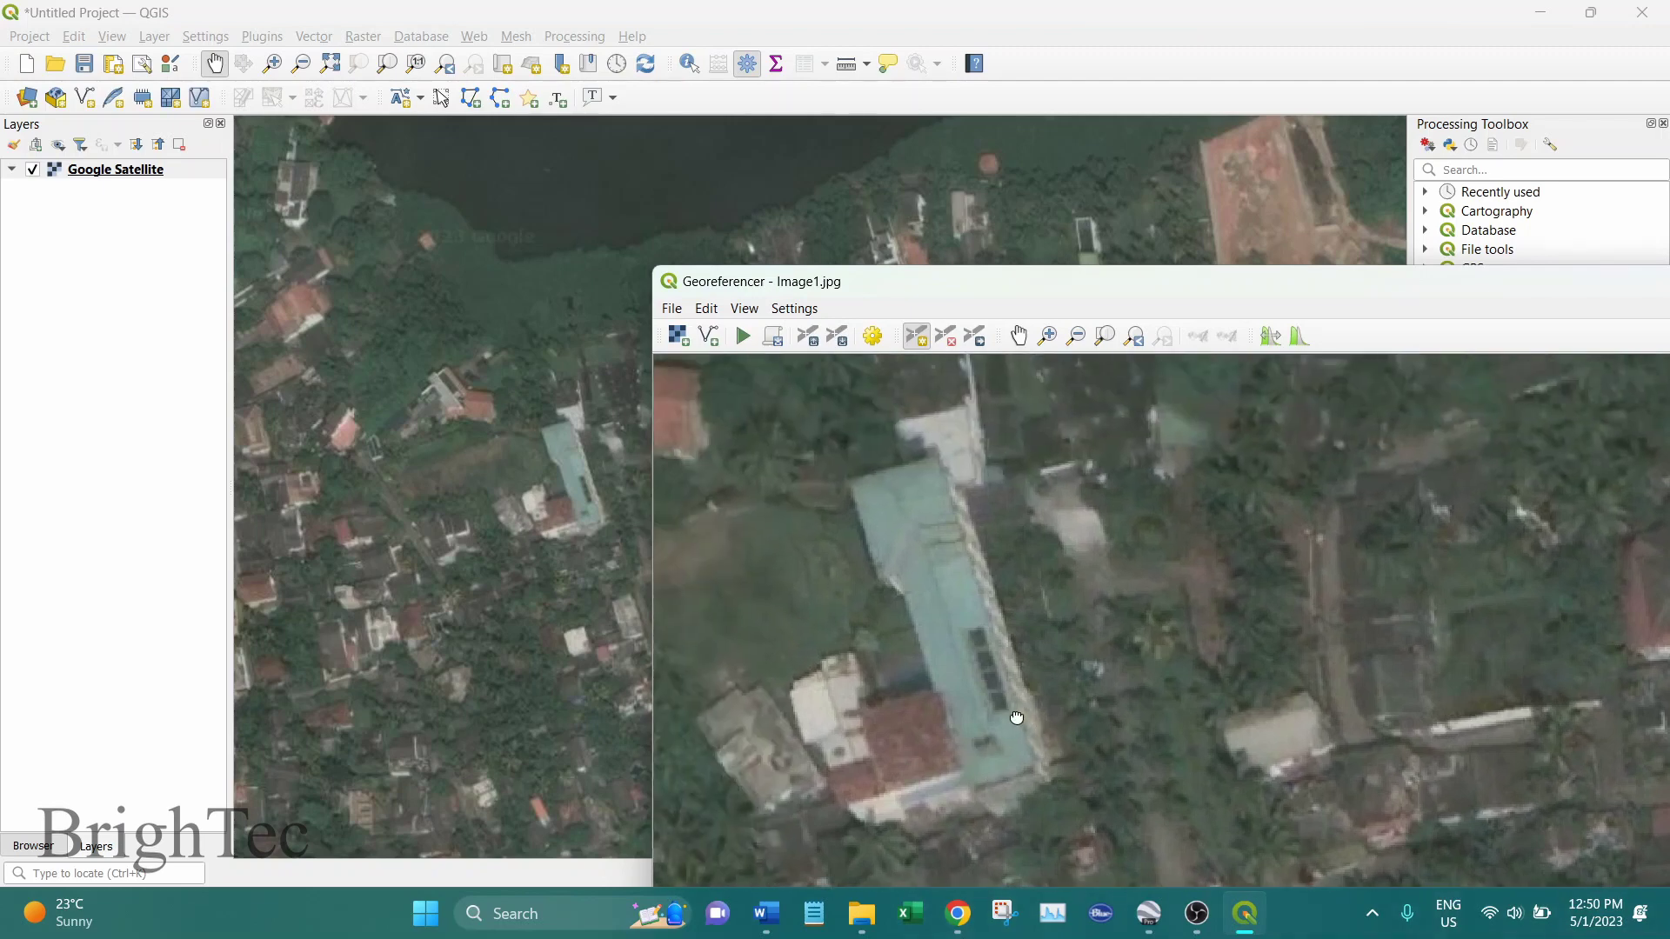
{"action": "left_click", "coordinate": [1031, 765]}
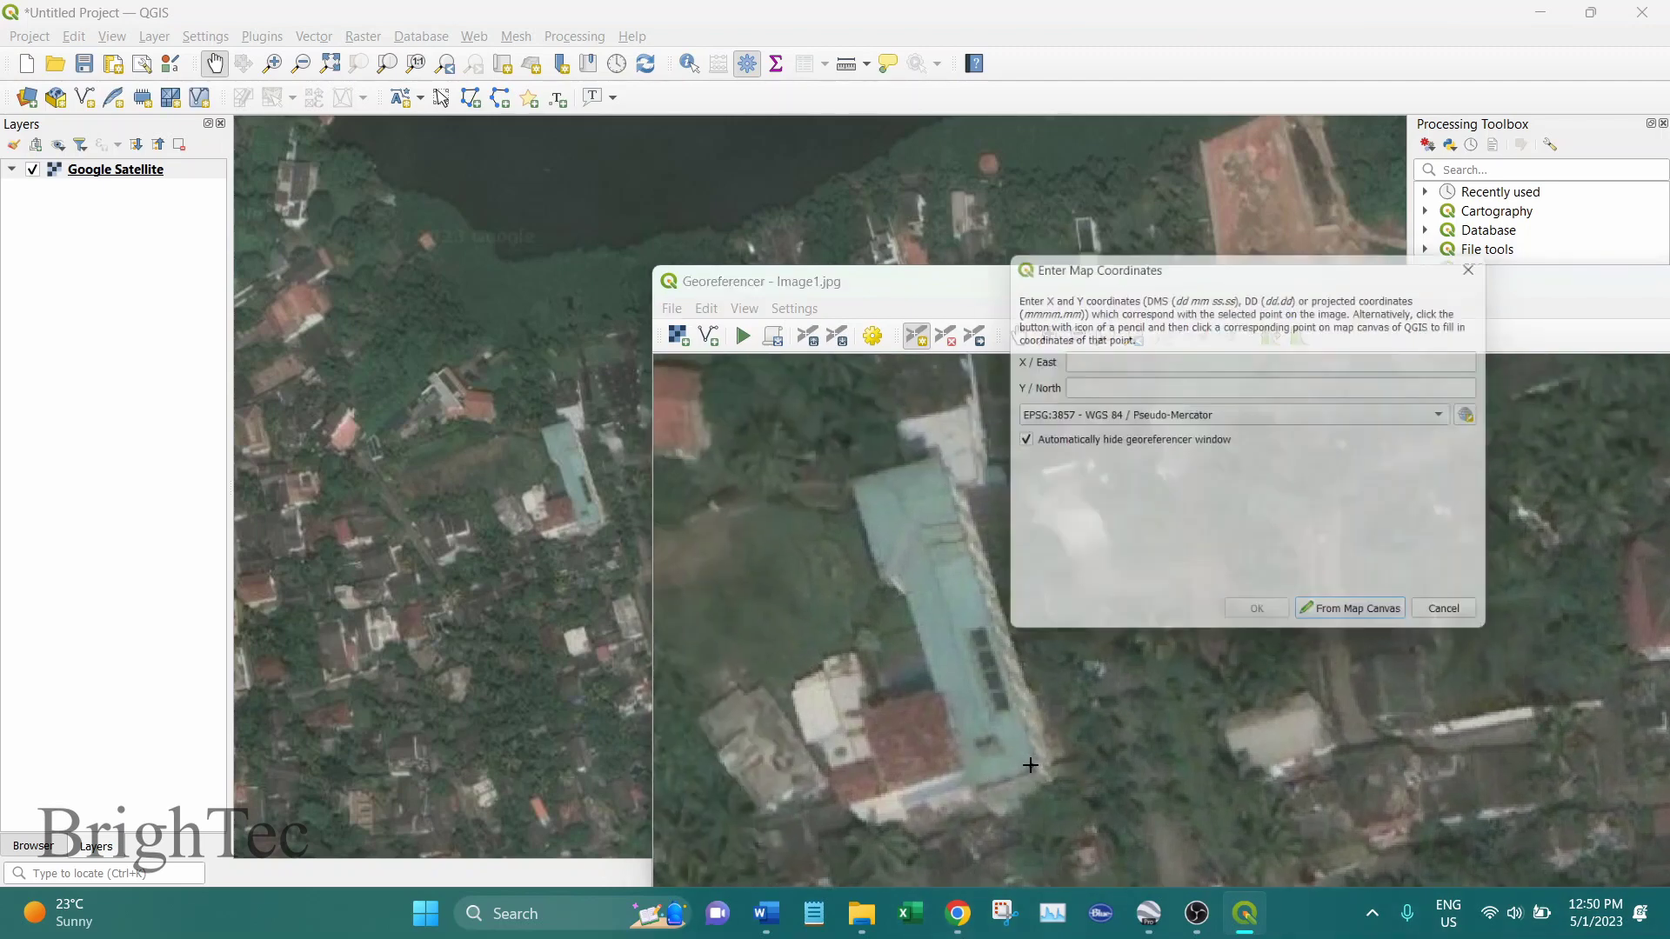
- Take the second control point's coordinates from the teal roof's southeast corner on the satellite map and accept them
{"action": "left_click", "coordinate": [1354, 625]}
{"action": "scroll", "coordinate": [560, 530], "scroll_direction": "up", "scroll_amount": 5}
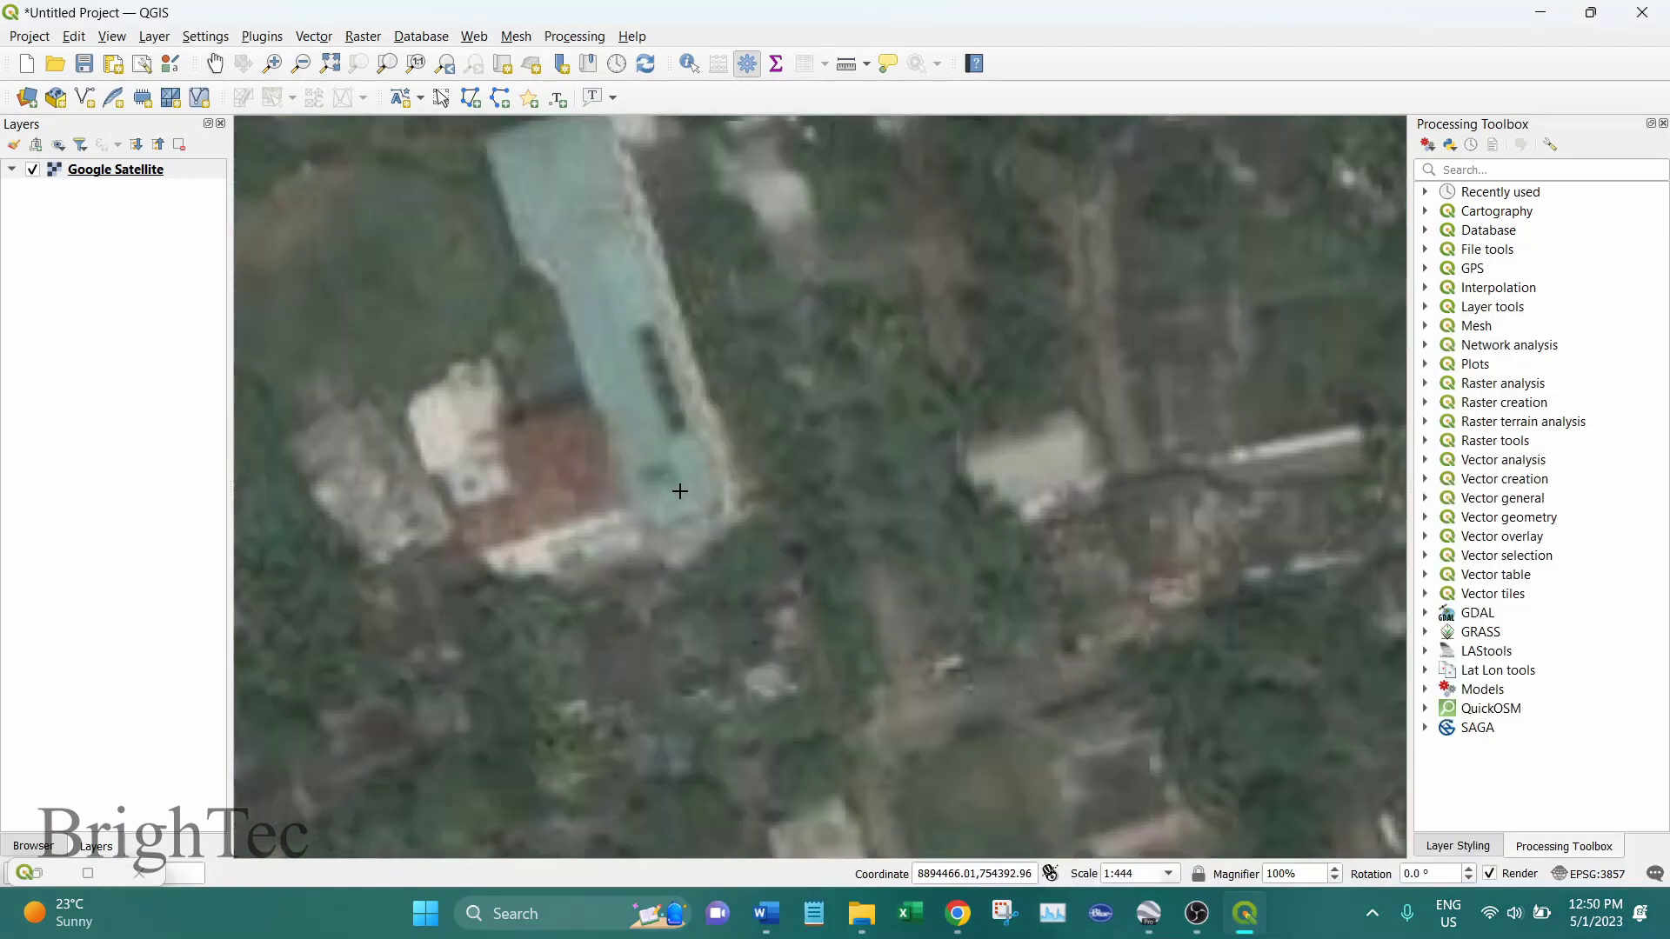
{"action": "scroll", "coordinate": [696, 492], "scroll_direction": "up", "scroll_amount": 2}
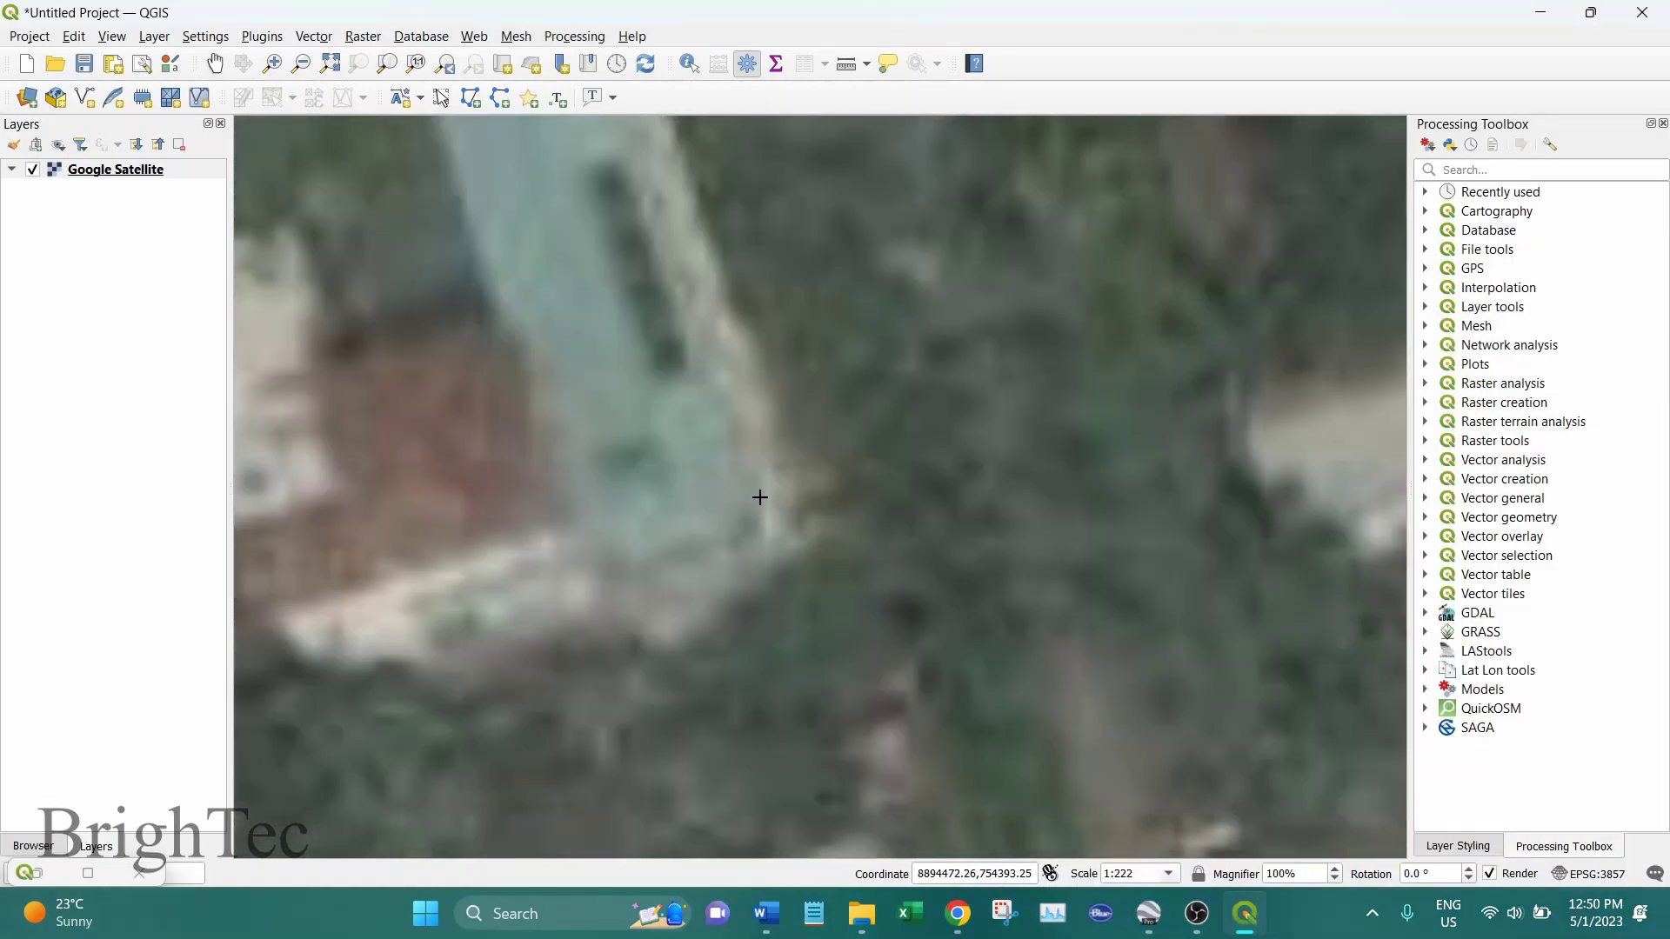
{"action": "left_click", "coordinate": [760, 497]}
{"action": "left_click", "coordinate": [1261, 616]}
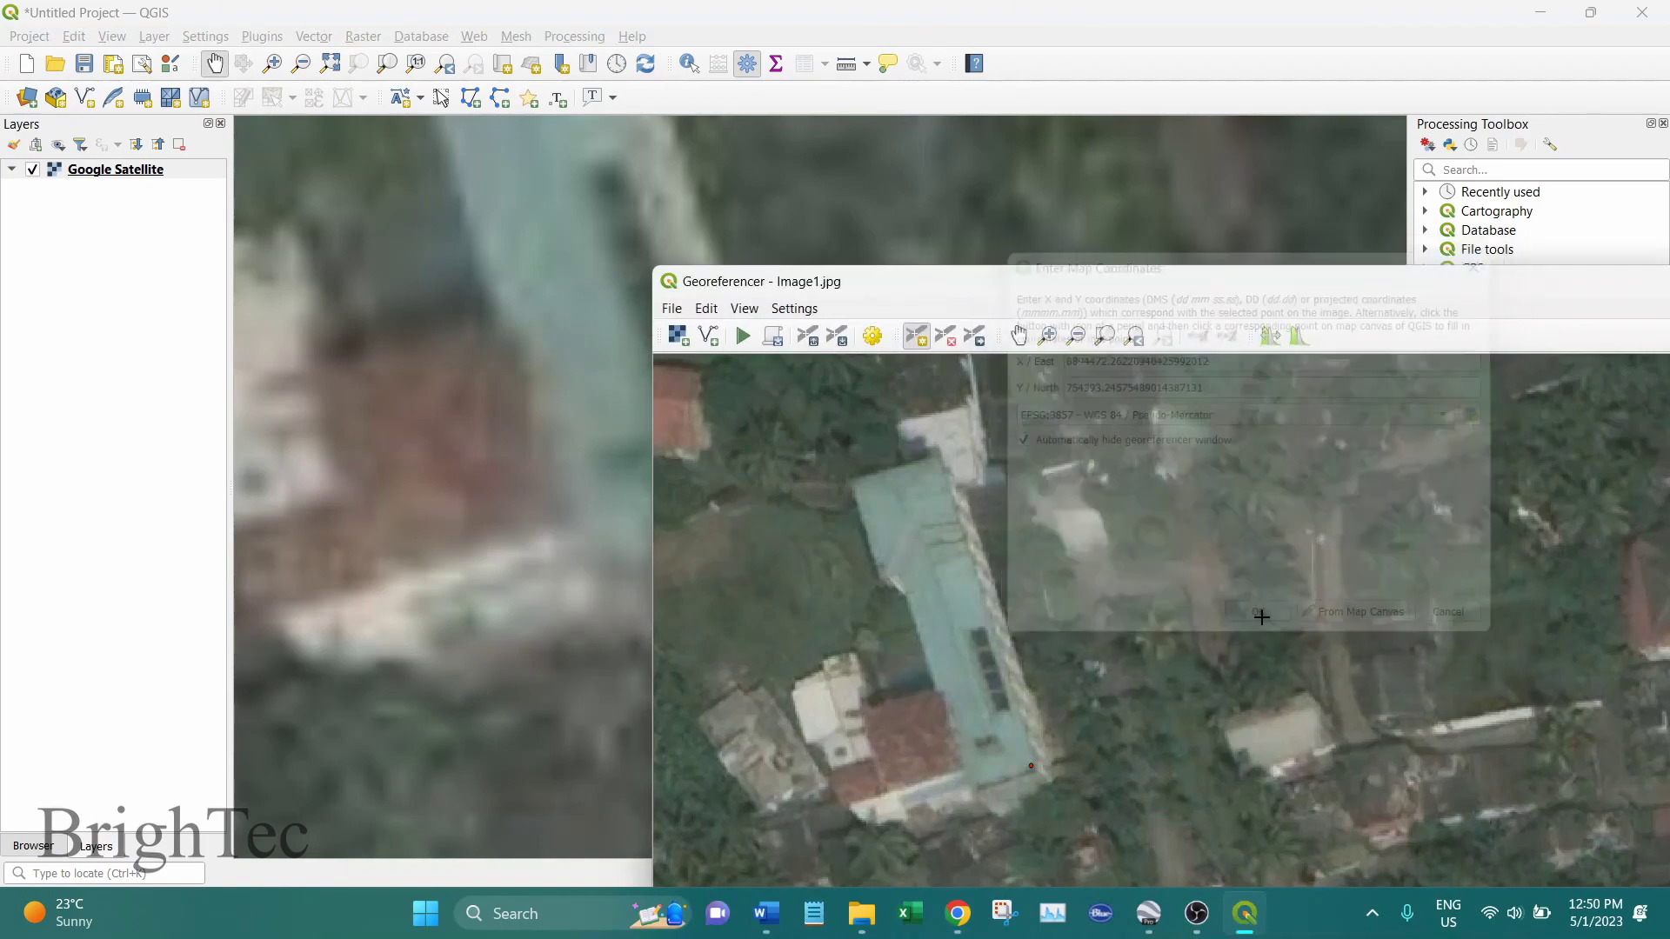
- Arrange the Georeferencer window beside the map and frame the blue-roofed building near Image1's southeast corner in both views
{"action": "scroll", "coordinate": [1192, 492], "scroll_direction": "down", "scroll_amount": 5}
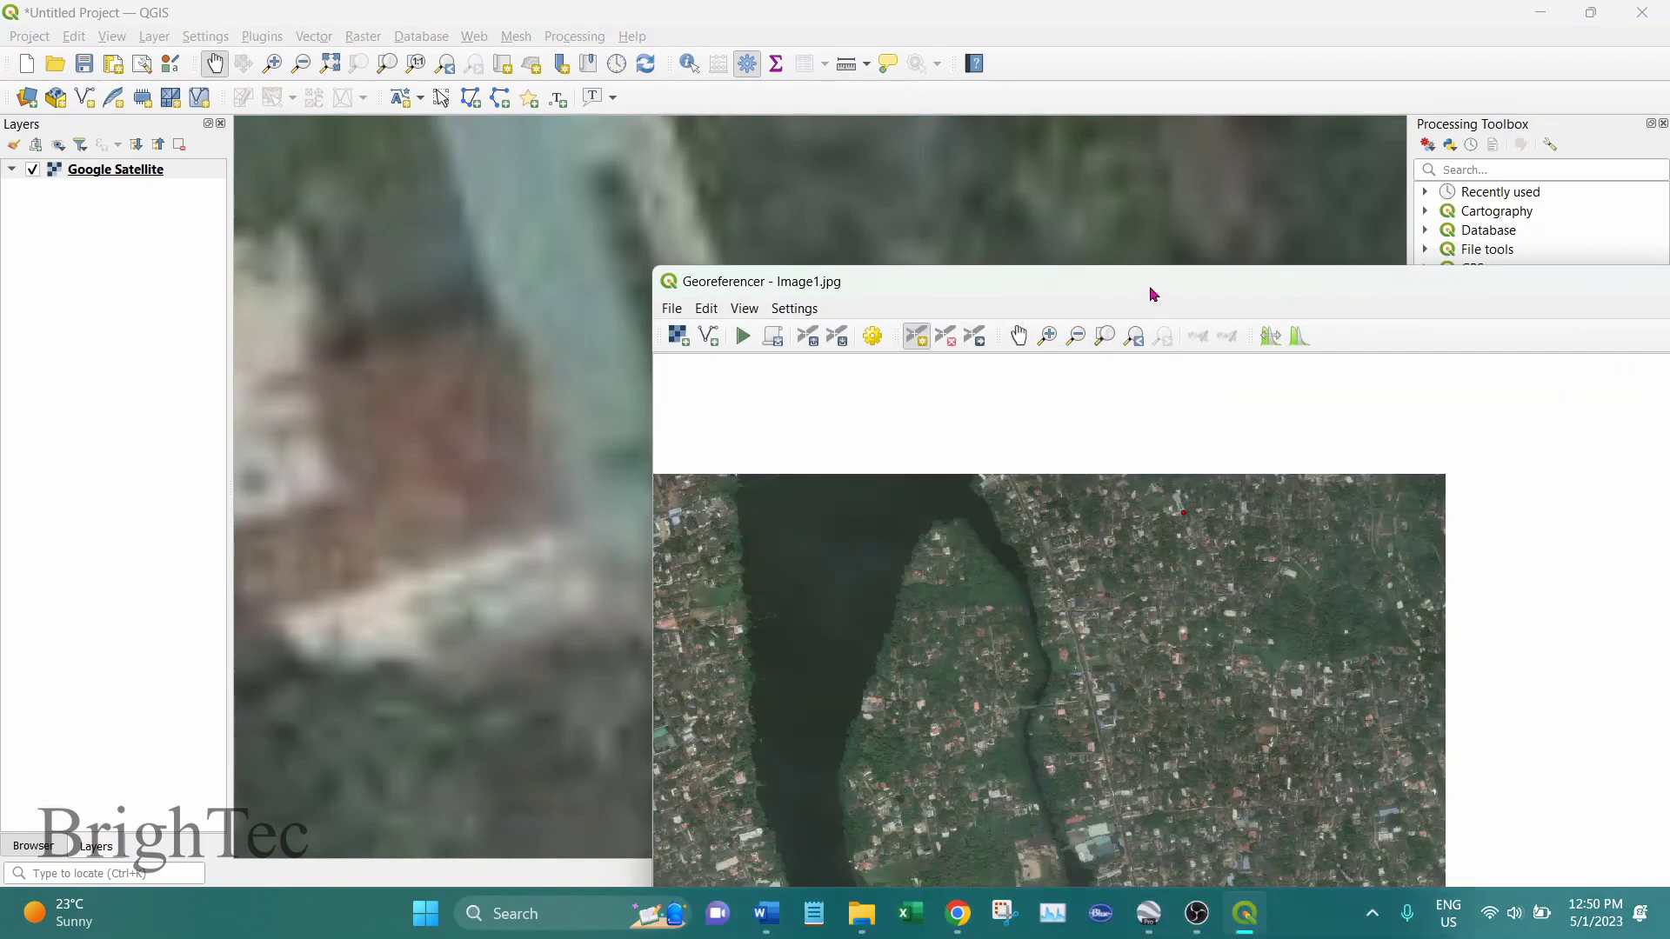
{"action": "left_click_drag", "start_coordinate": [1153, 294], "coordinate": [988, 29]}
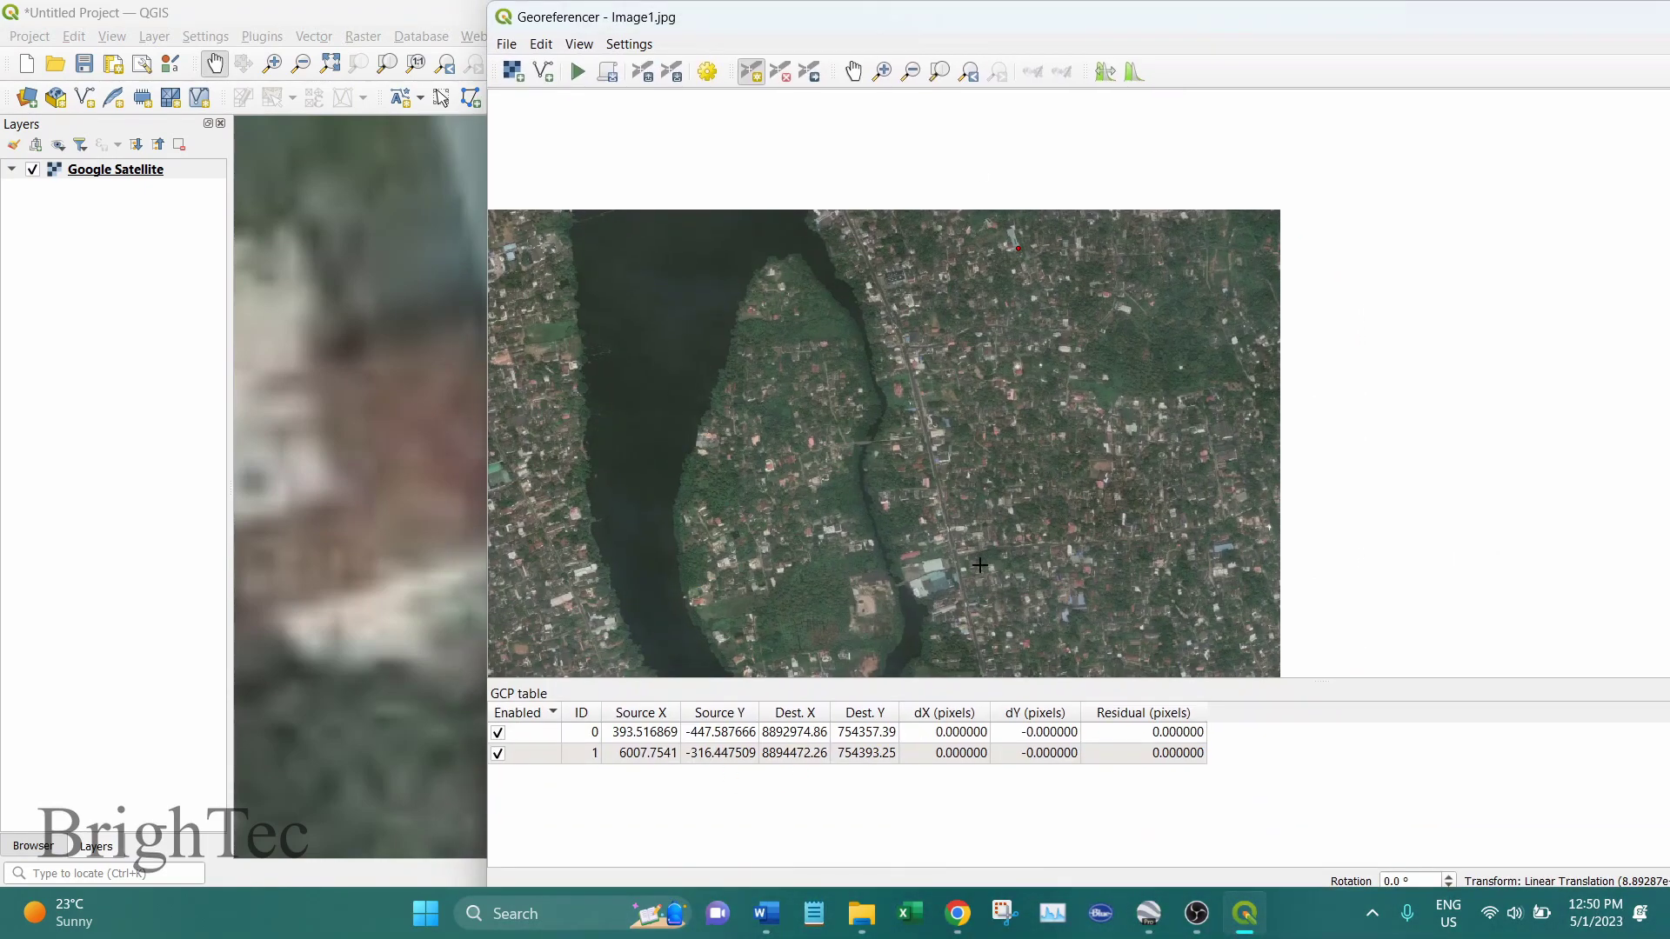
{"action": "left_click_drag", "start_coordinate": [989, 576], "coordinate": [1062, 315]}
{"action": "scroll", "coordinate": [1275, 449], "scroll_direction": "up", "scroll_amount": 2}
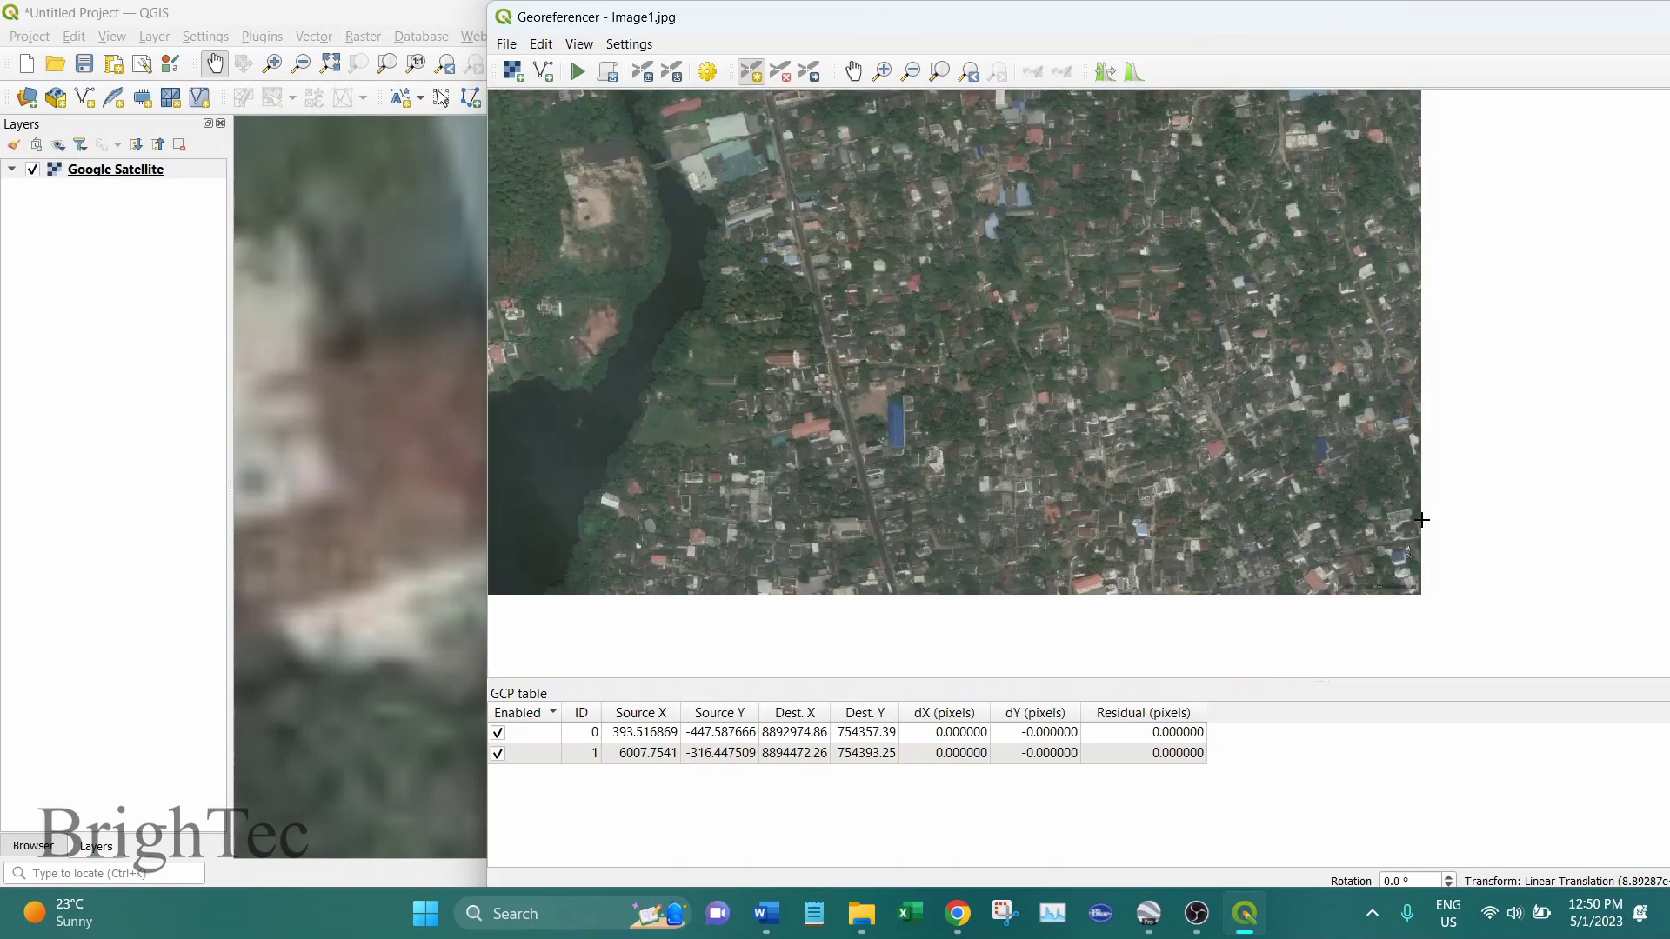
{"action": "scroll", "coordinate": [1416, 514], "scroll_direction": "up", "scroll_amount": 2}
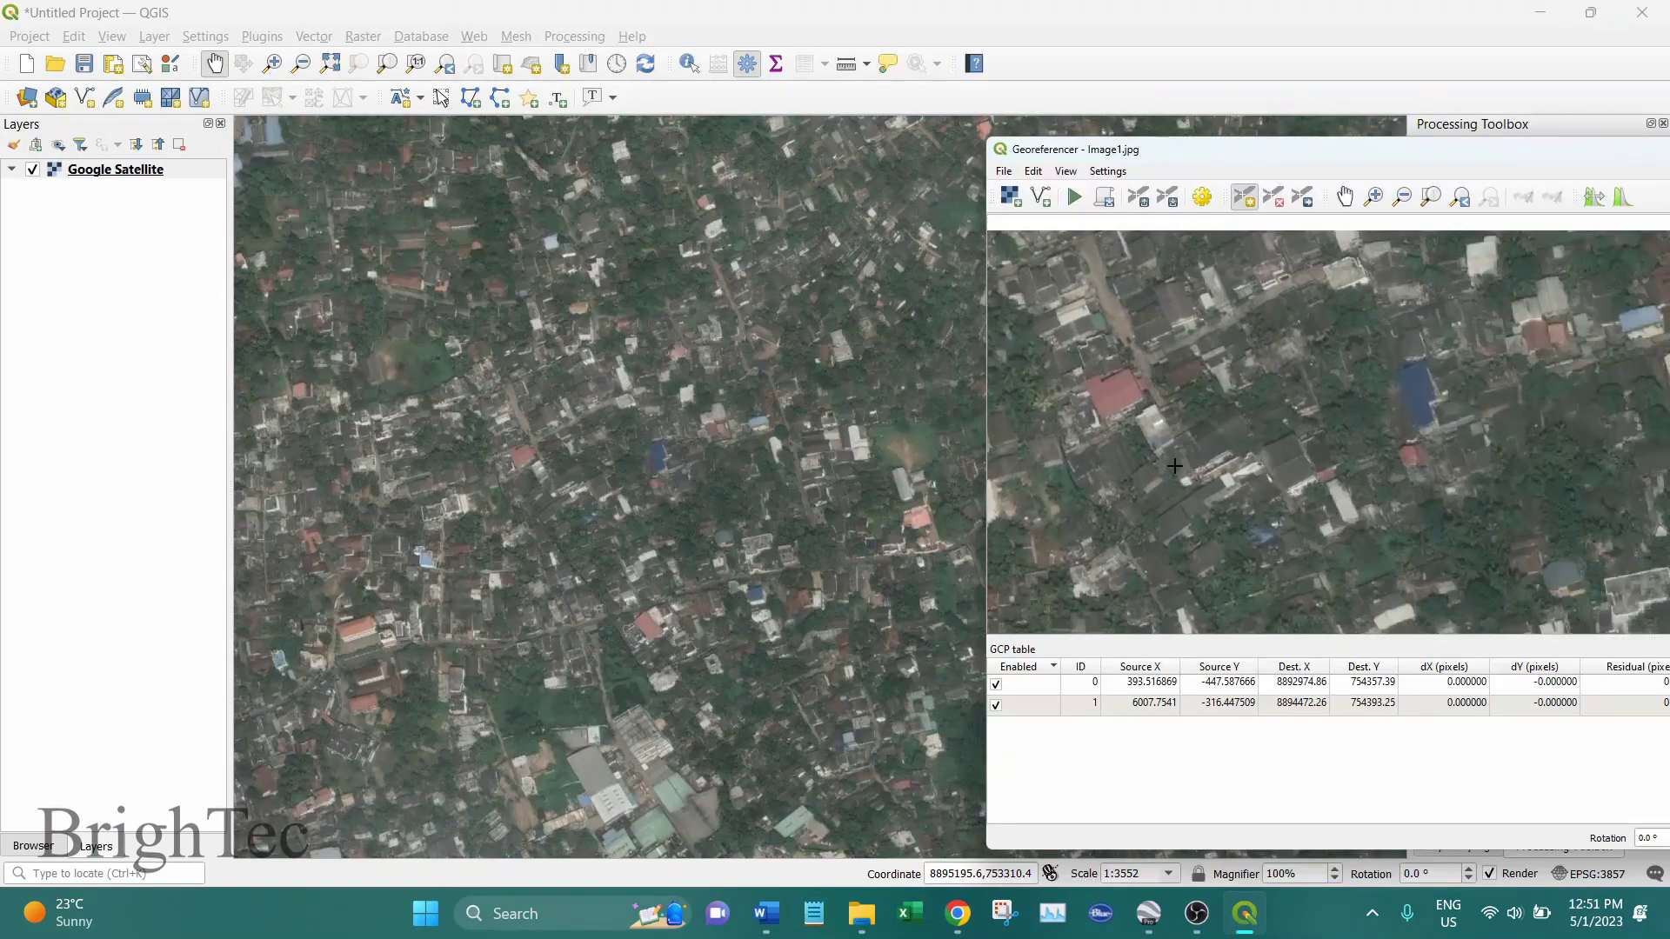
{"action": "scroll", "coordinate": [1323, 466], "scroll_direction": "up", "scroll_amount": 2}
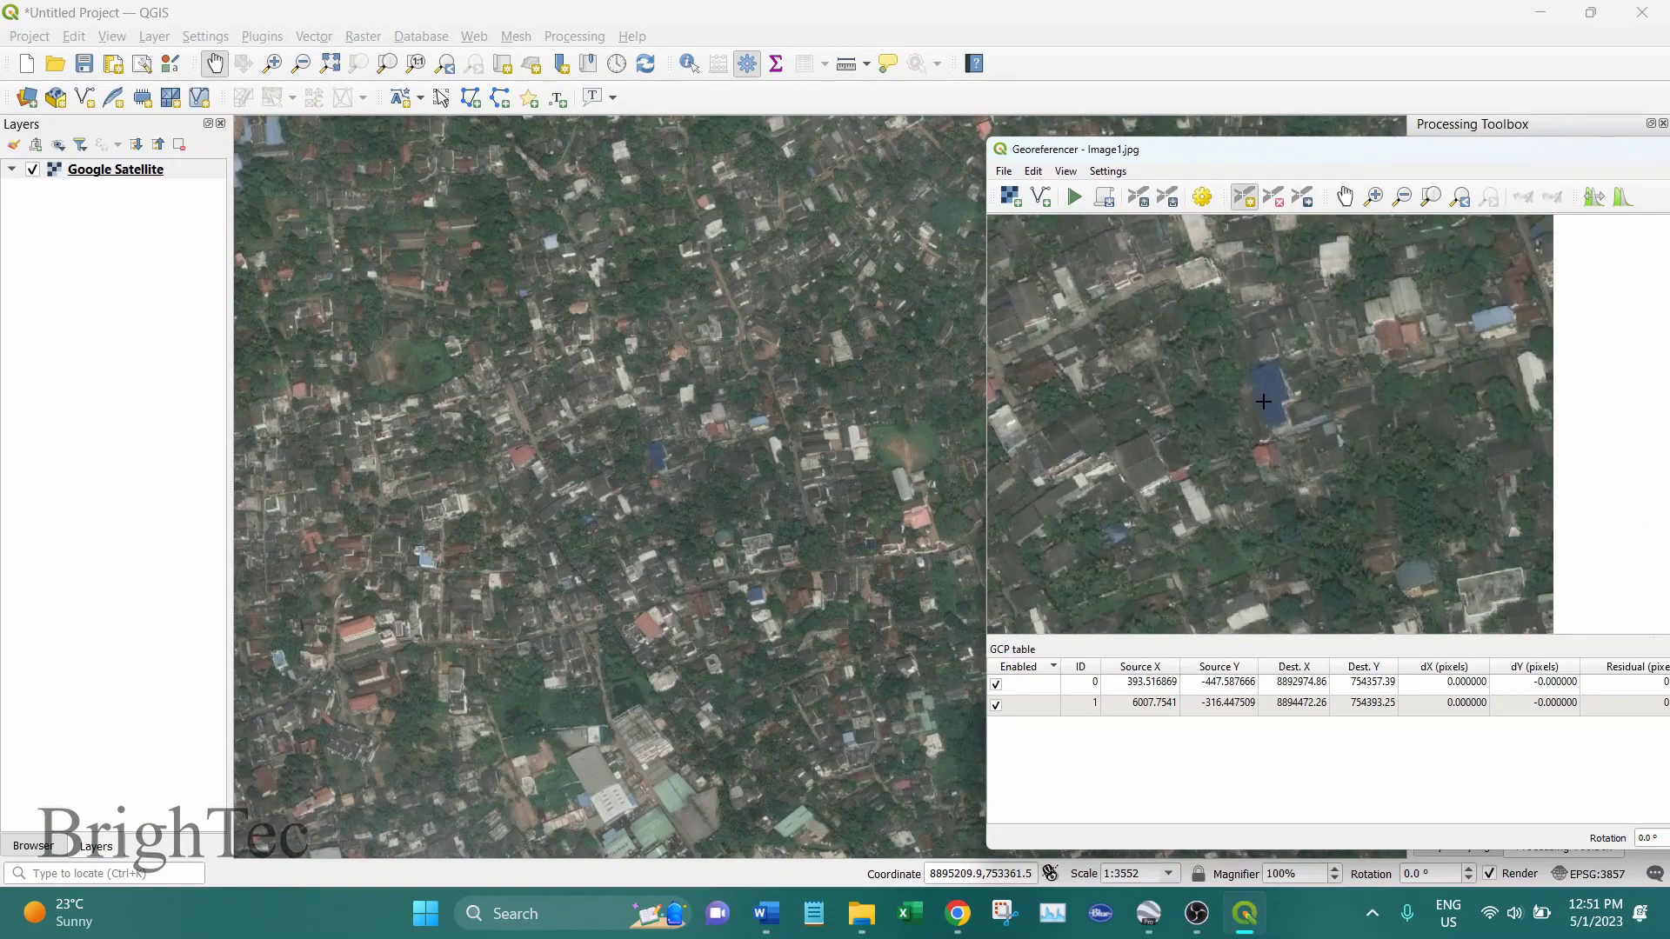
{"action": "scroll", "coordinate": [1263, 401], "scroll_direction": "up", "scroll_amount": 2}
{"action": "scroll", "coordinate": [1263, 374], "scroll_direction": "up", "scroll_amount": 2}
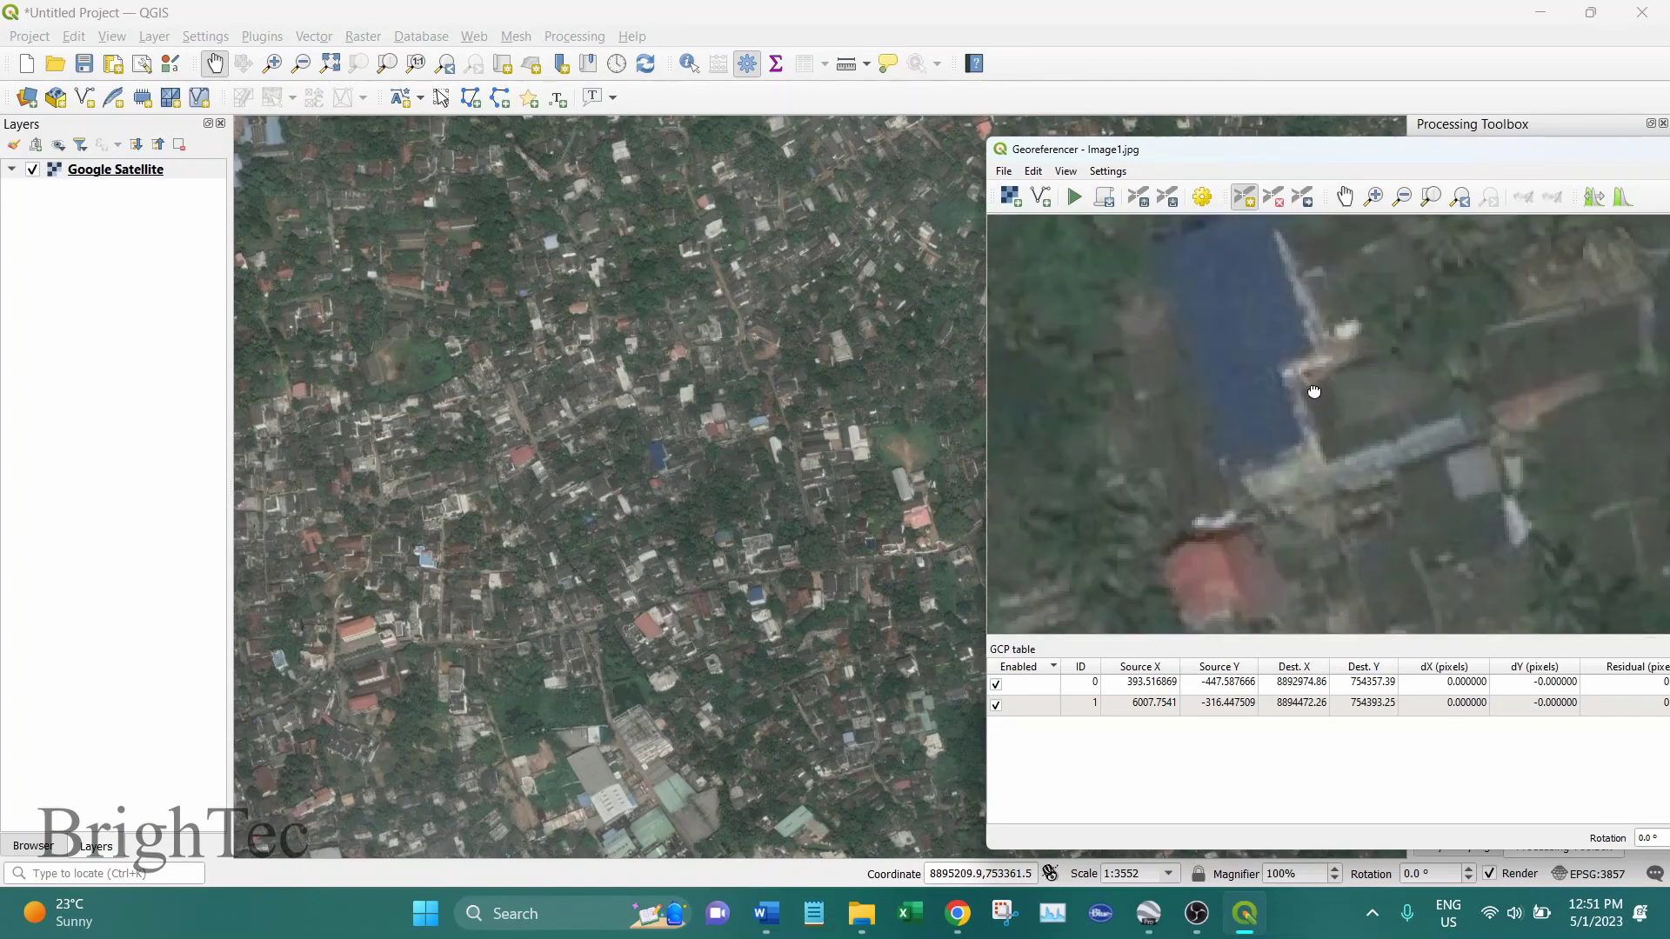
{"action": "scroll", "coordinate": [1313, 391], "scroll_direction": "down", "scroll_amount": 1}
{"action": "scroll", "coordinate": [689, 442], "scroll_direction": "up", "scroll_amount": 1}
{"action": "scroll", "coordinate": [663, 466], "scroll_direction": "up", "scroll_amount": 2}
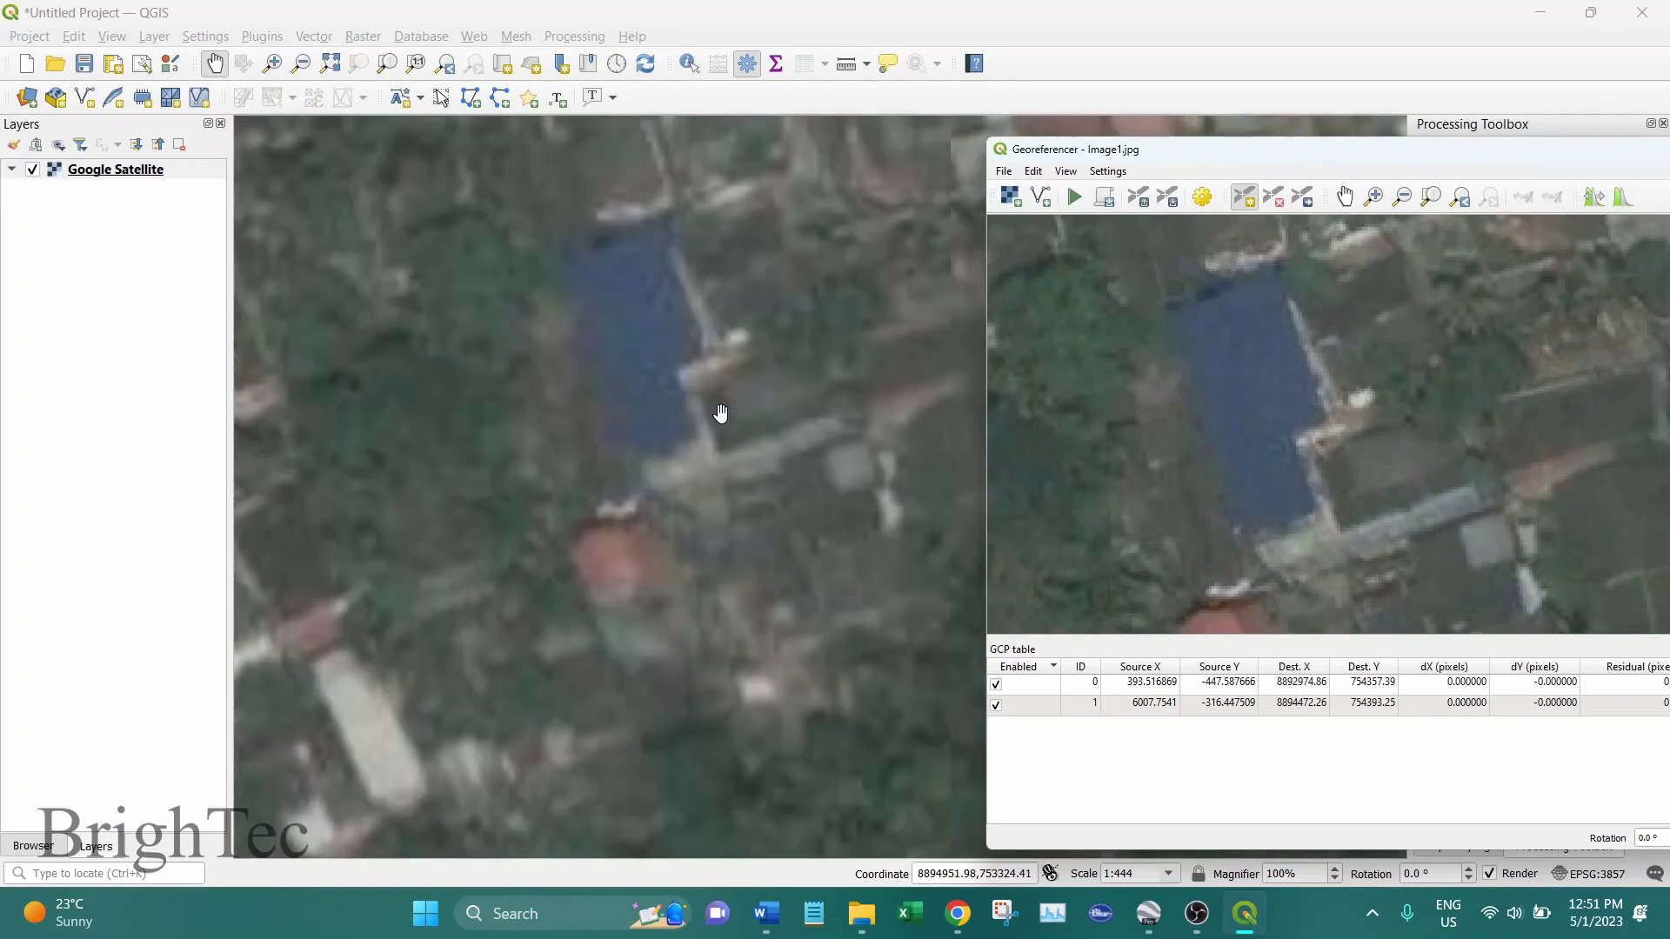
{"action": "left_click_drag", "start_coordinate": [720, 412], "coordinate": [662, 497]}
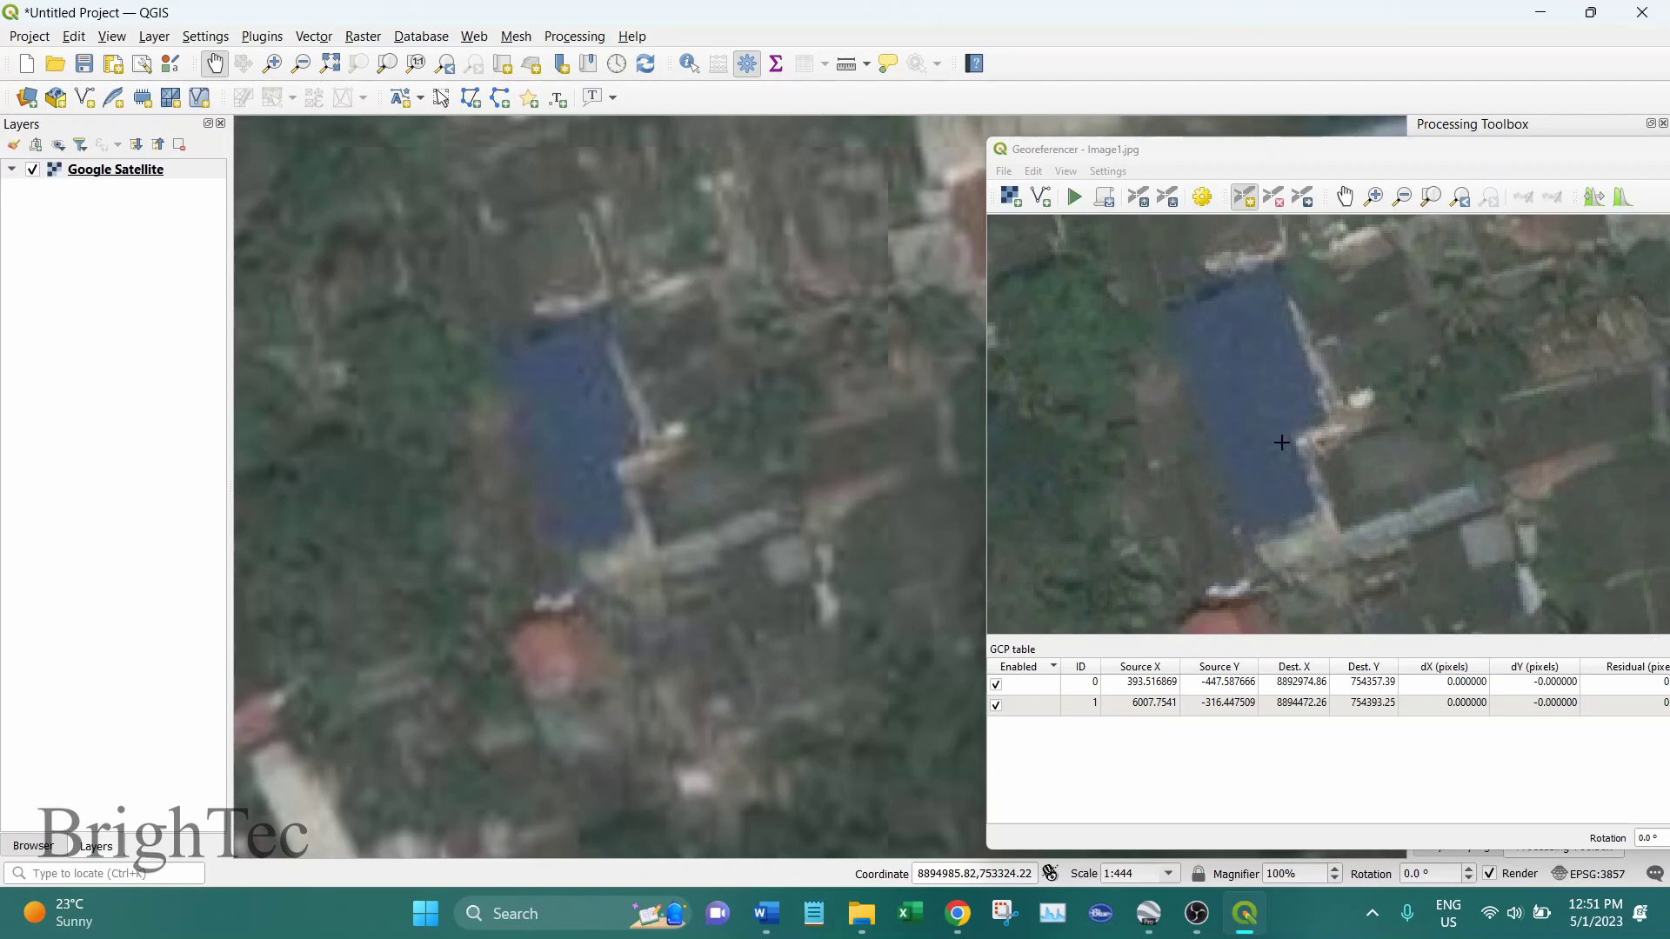
- Add the third control point at the blue roof's southeast corner in Image1, taking its coordinates from the same corner on the satellite map
{"action": "scroll", "coordinate": [1313, 509], "scroll_direction": "up", "scroll_amount": 2}
{"action": "scroll", "coordinate": [1299, 488], "scroll_direction": "up", "scroll_amount": 1}
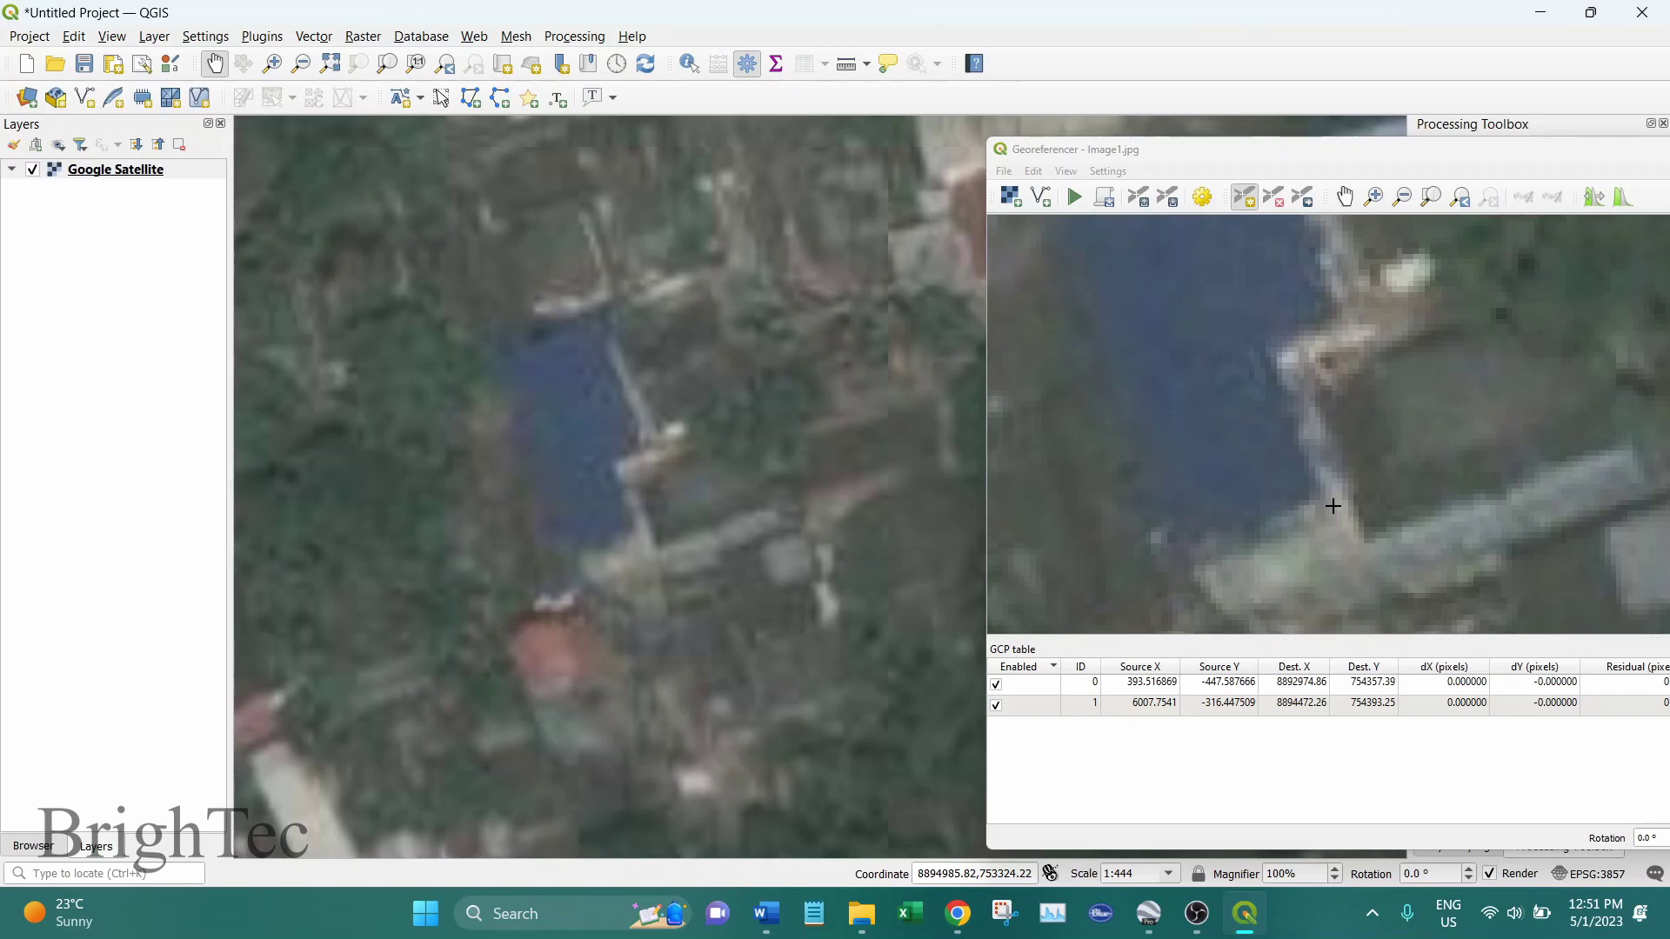
{"action": "left_click", "coordinate": [1315, 490]}
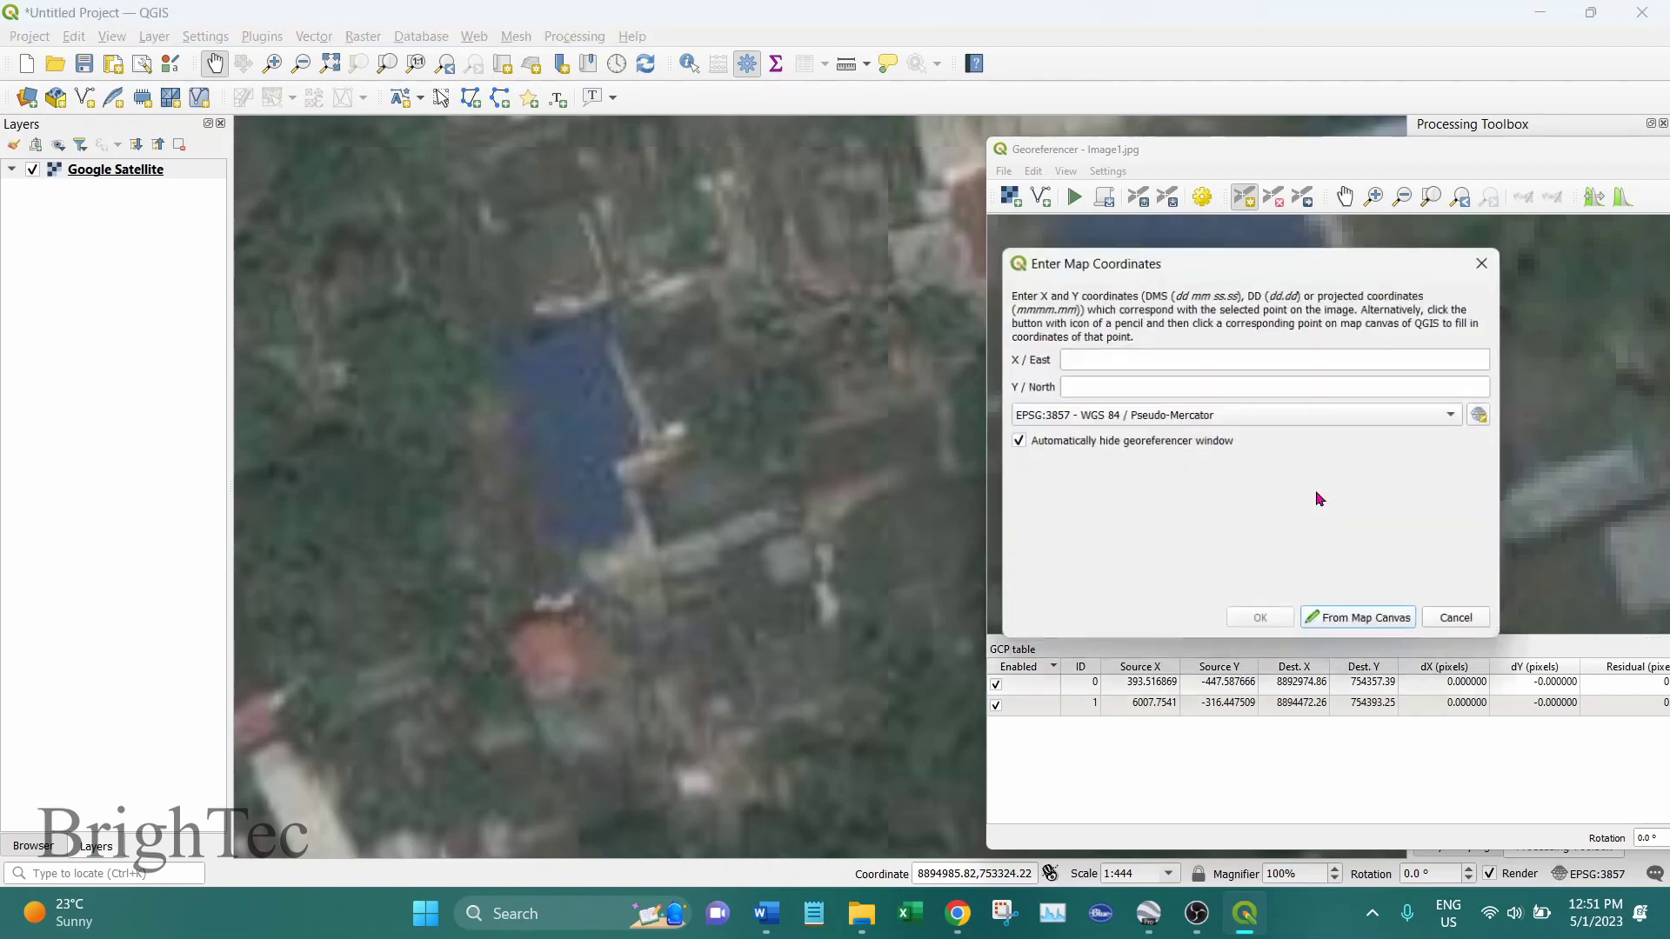
{"action": "left_click", "coordinate": [1378, 628]}
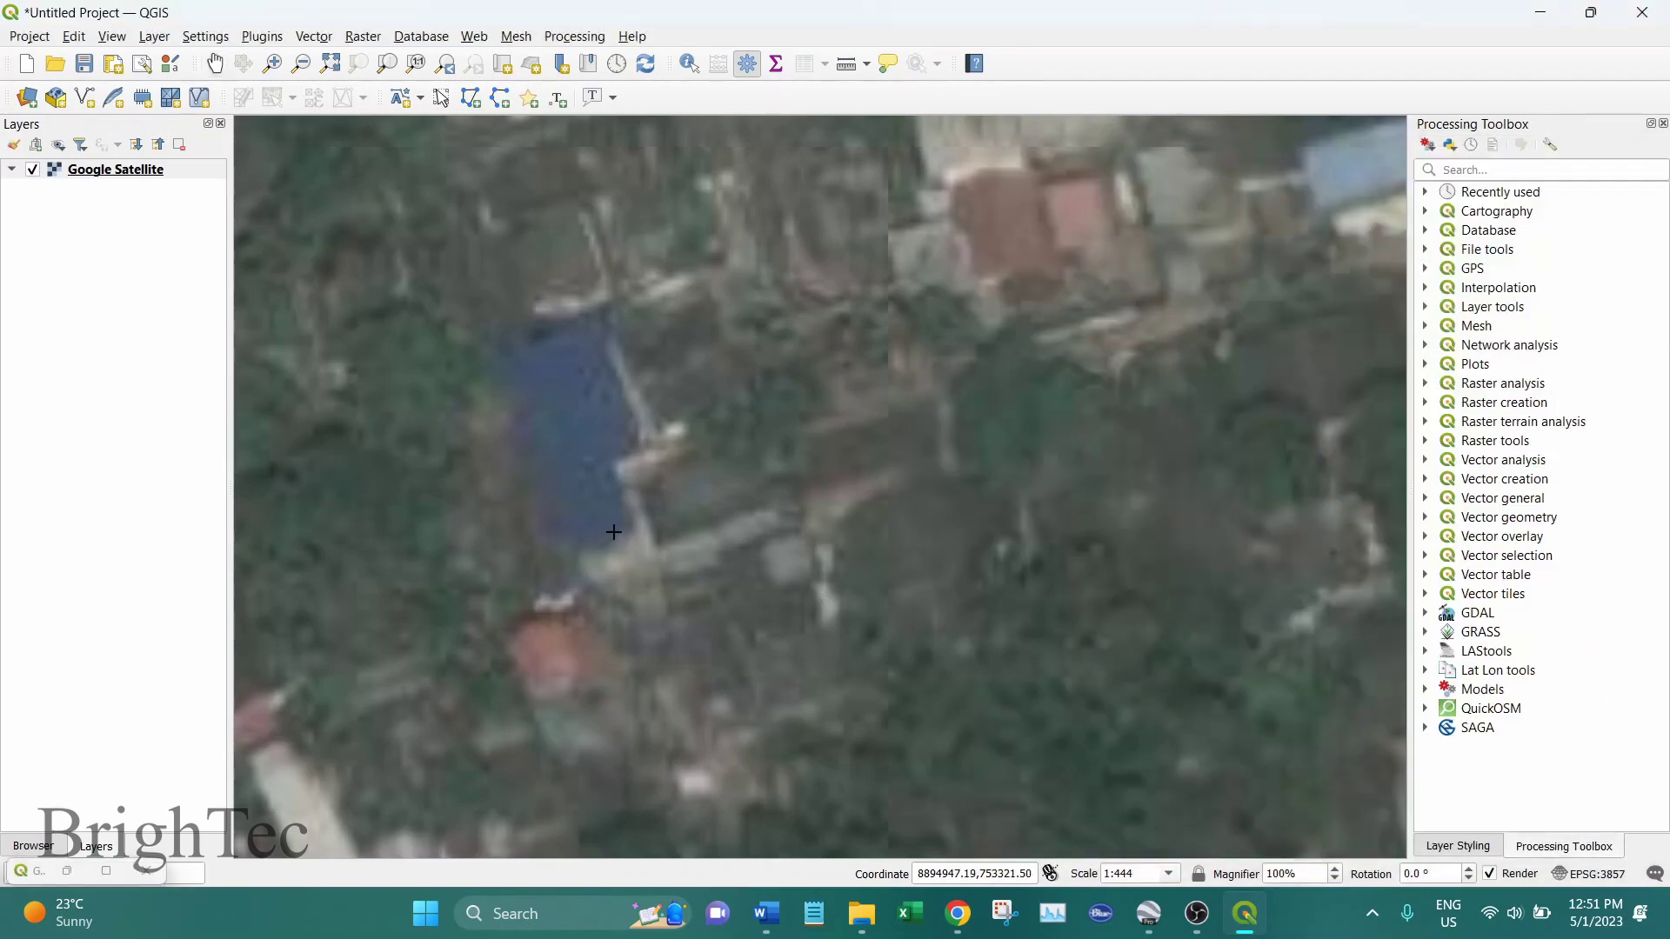
{"action": "scroll", "coordinate": [618, 535], "scroll_direction": "up", "scroll_amount": 2}
{"action": "left_click", "coordinate": [679, 528]}
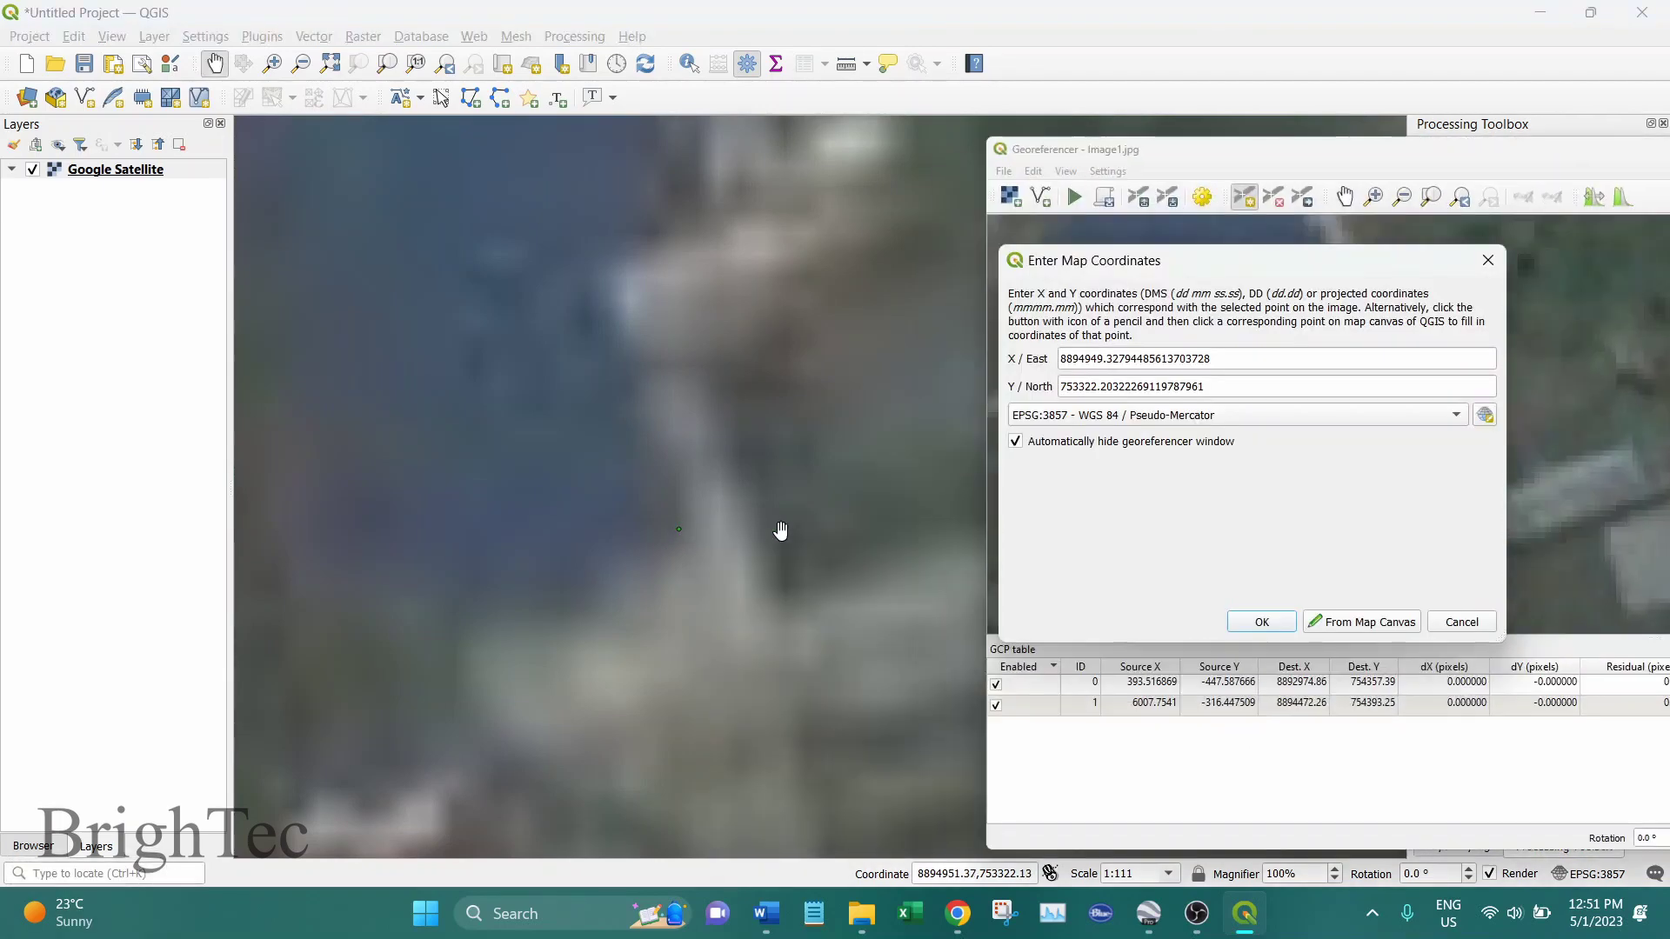
{"action": "left_click", "coordinate": [1260, 621]}
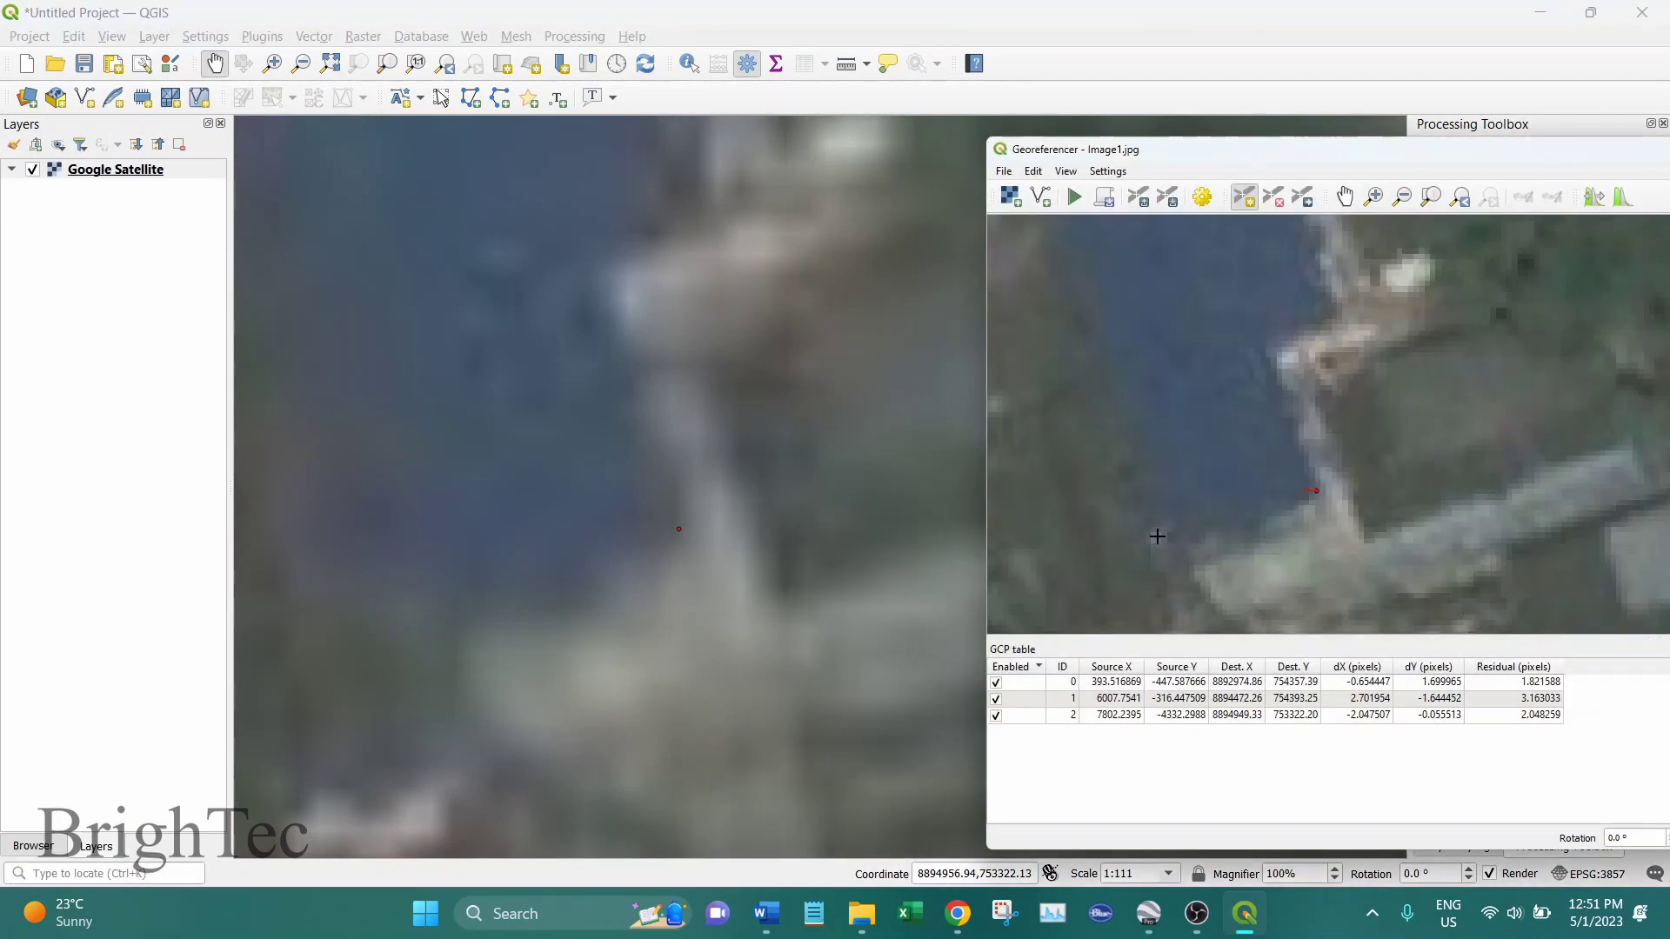
- Place the fourth control point in Image1 at the southwest corner of the red-and-white-roofed building near the image's southwest corner
{"action": "scroll", "coordinate": [1156, 536], "scroll_direction": "down", "scroll_amount": 5}
{"action": "scroll", "coordinate": [1363, 550], "scroll_direction": "up", "scroll_amount": 4}
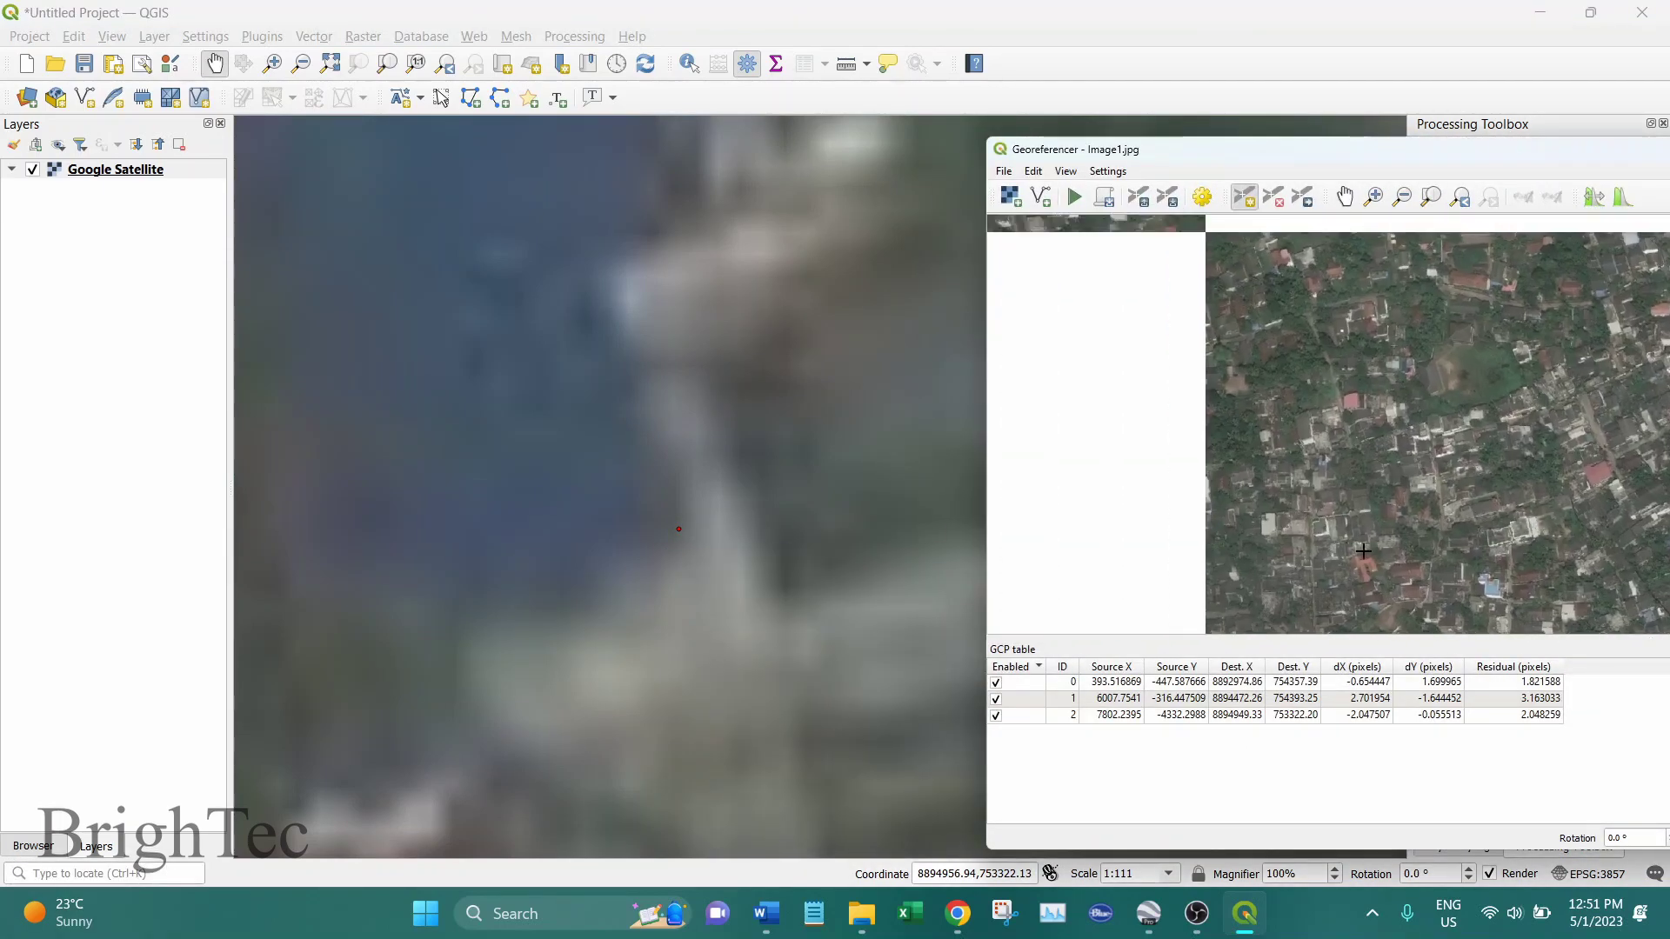
{"action": "scroll", "coordinate": [1363, 551], "scroll_direction": "up", "scroll_amount": 2}
{"action": "scroll", "coordinate": [1275, 547], "scroll_direction": "down", "scroll_amount": 3}
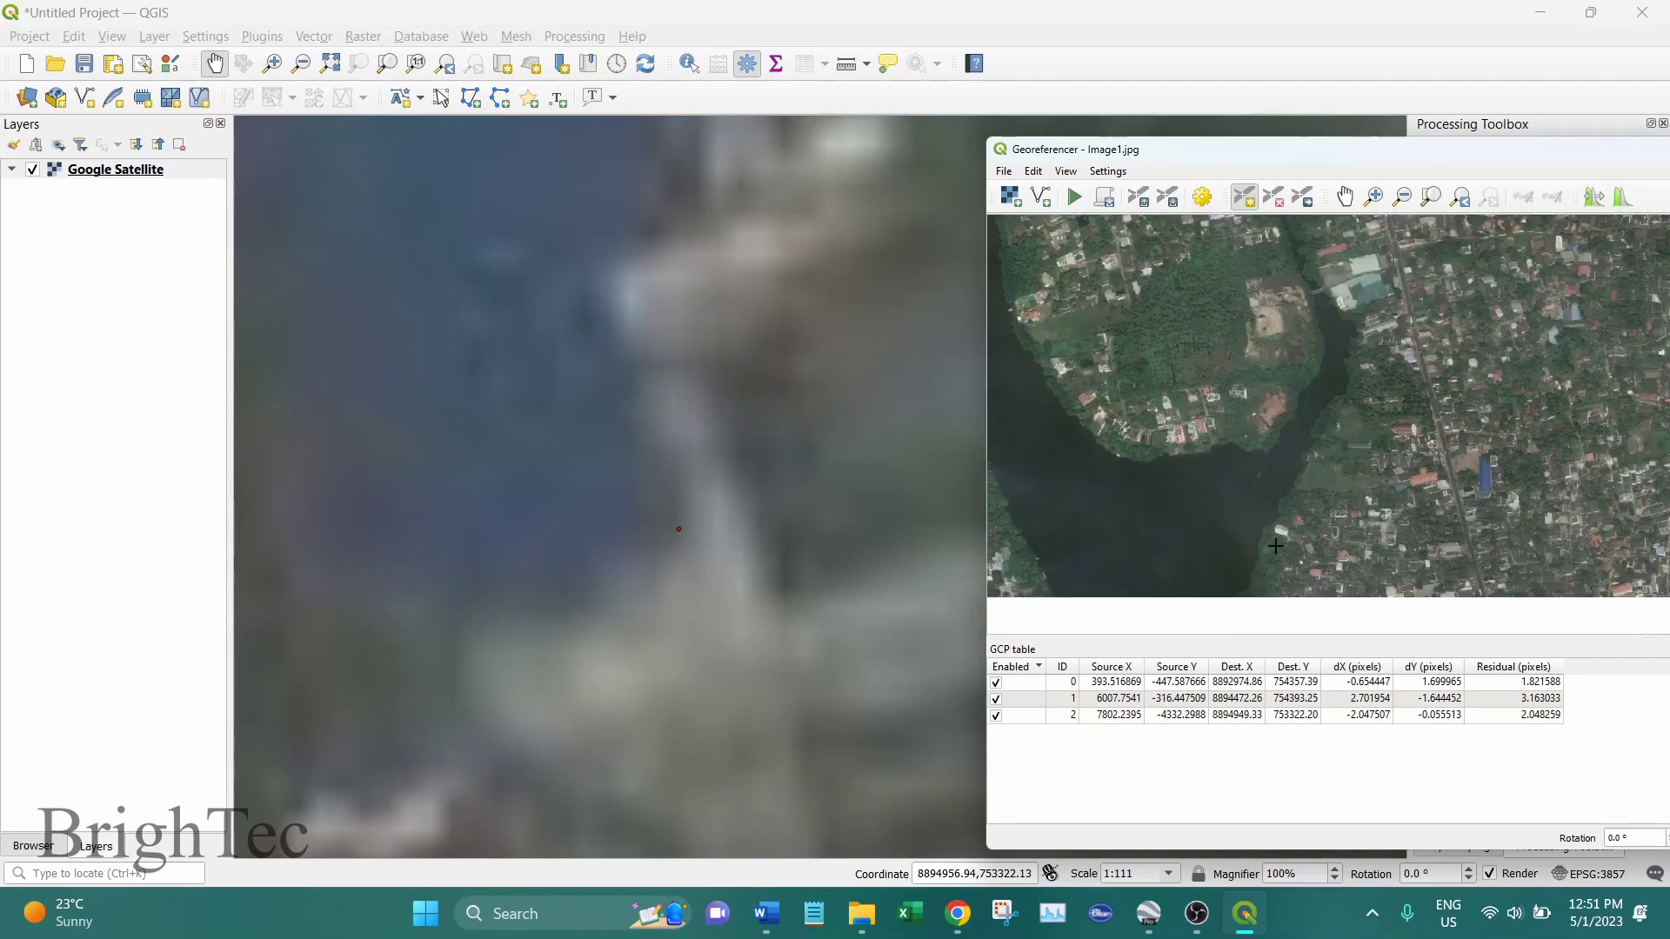
{"action": "scroll", "coordinate": [1208, 538], "scroll_direction": "down", "scroll_amount": 2}
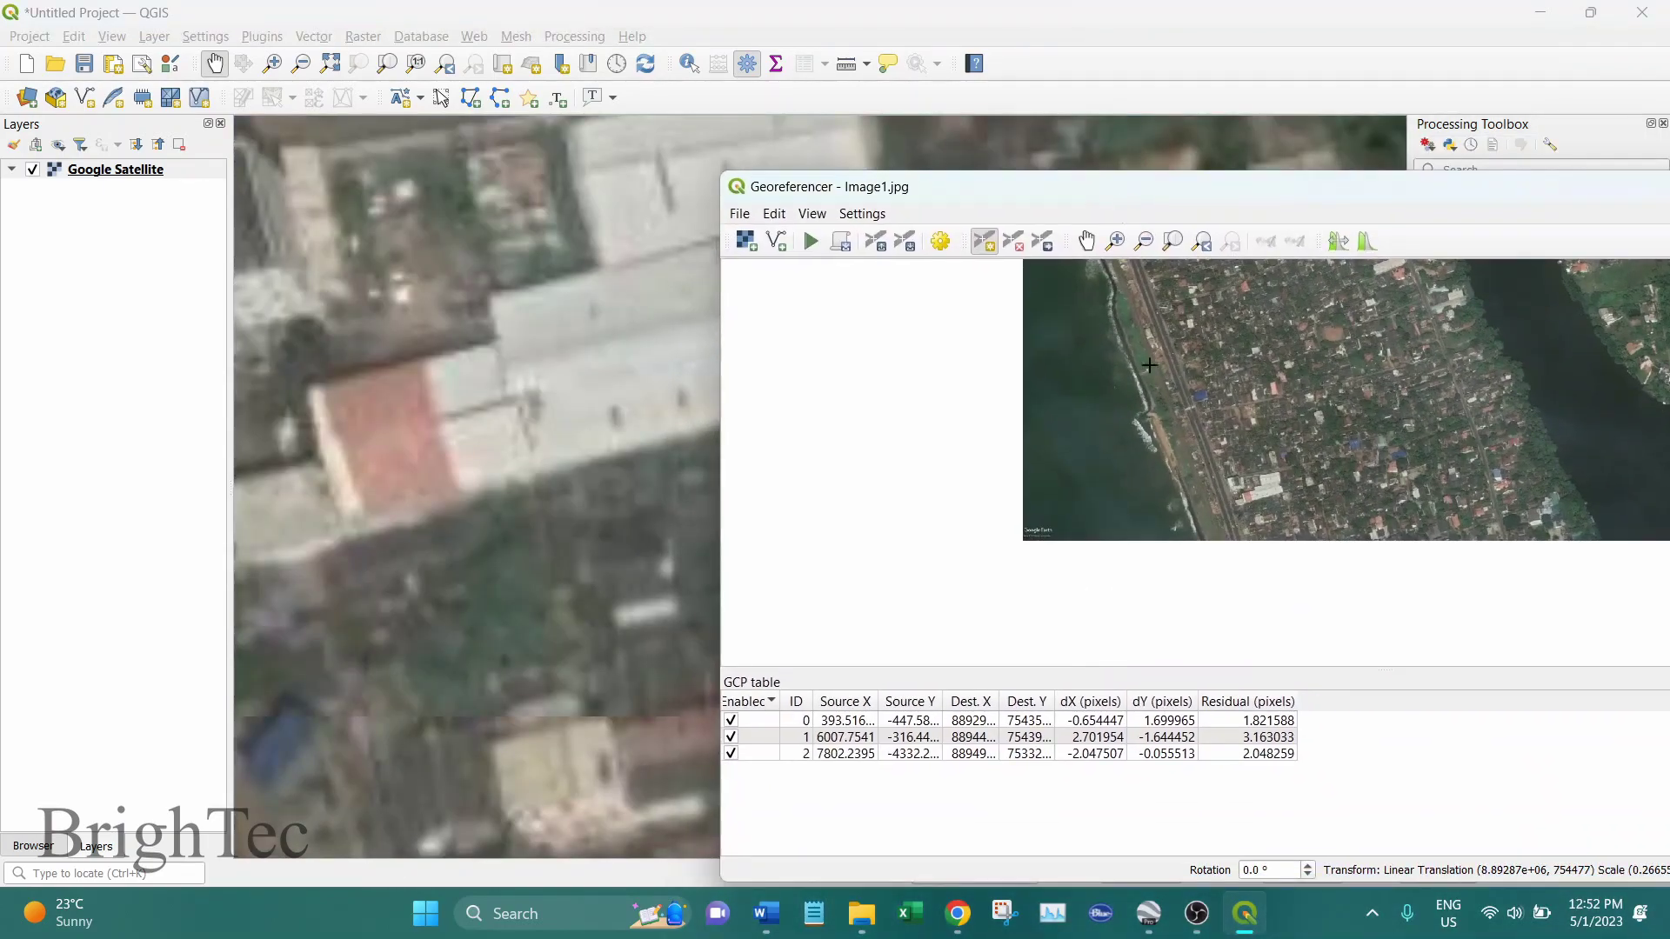
{"action": "scroll", "coordinate": [1278, 479], "scroll_direction": "up", "scroll_amount": 2}
{"action": "scroll", "coordinate": [1209, 529], "scroll_direction": "up", "scroll_amount": 3}
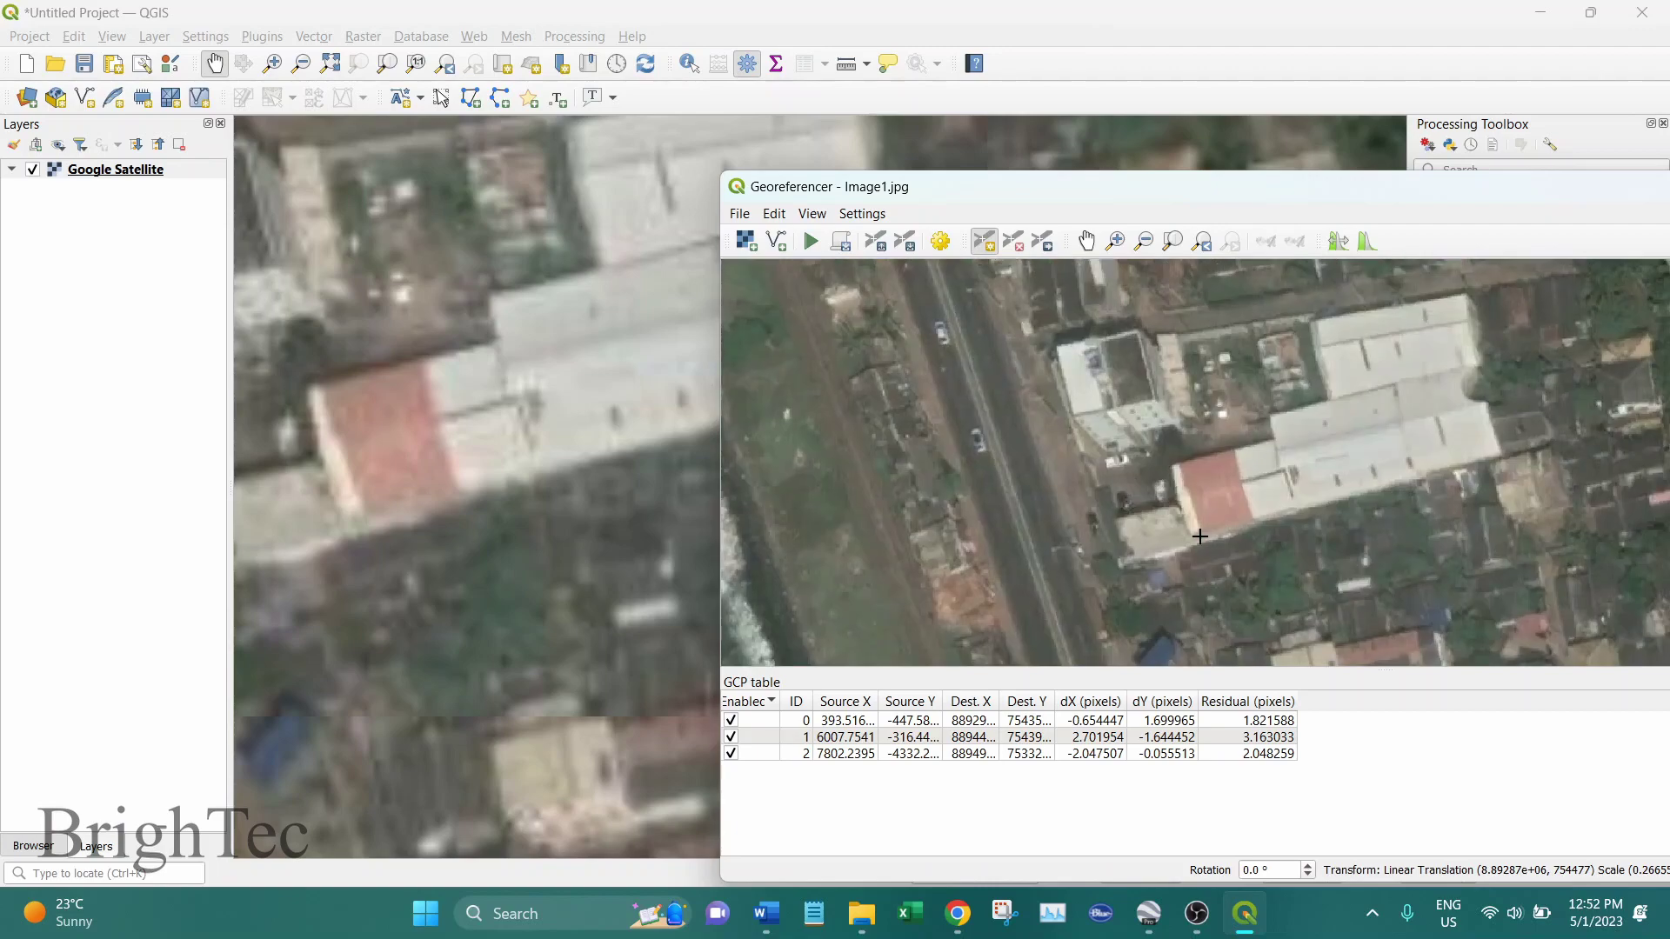
{"action": "scroll", "coordinate": [1157, 535], "scroll_direction": "up", "scroll_amount": 3}
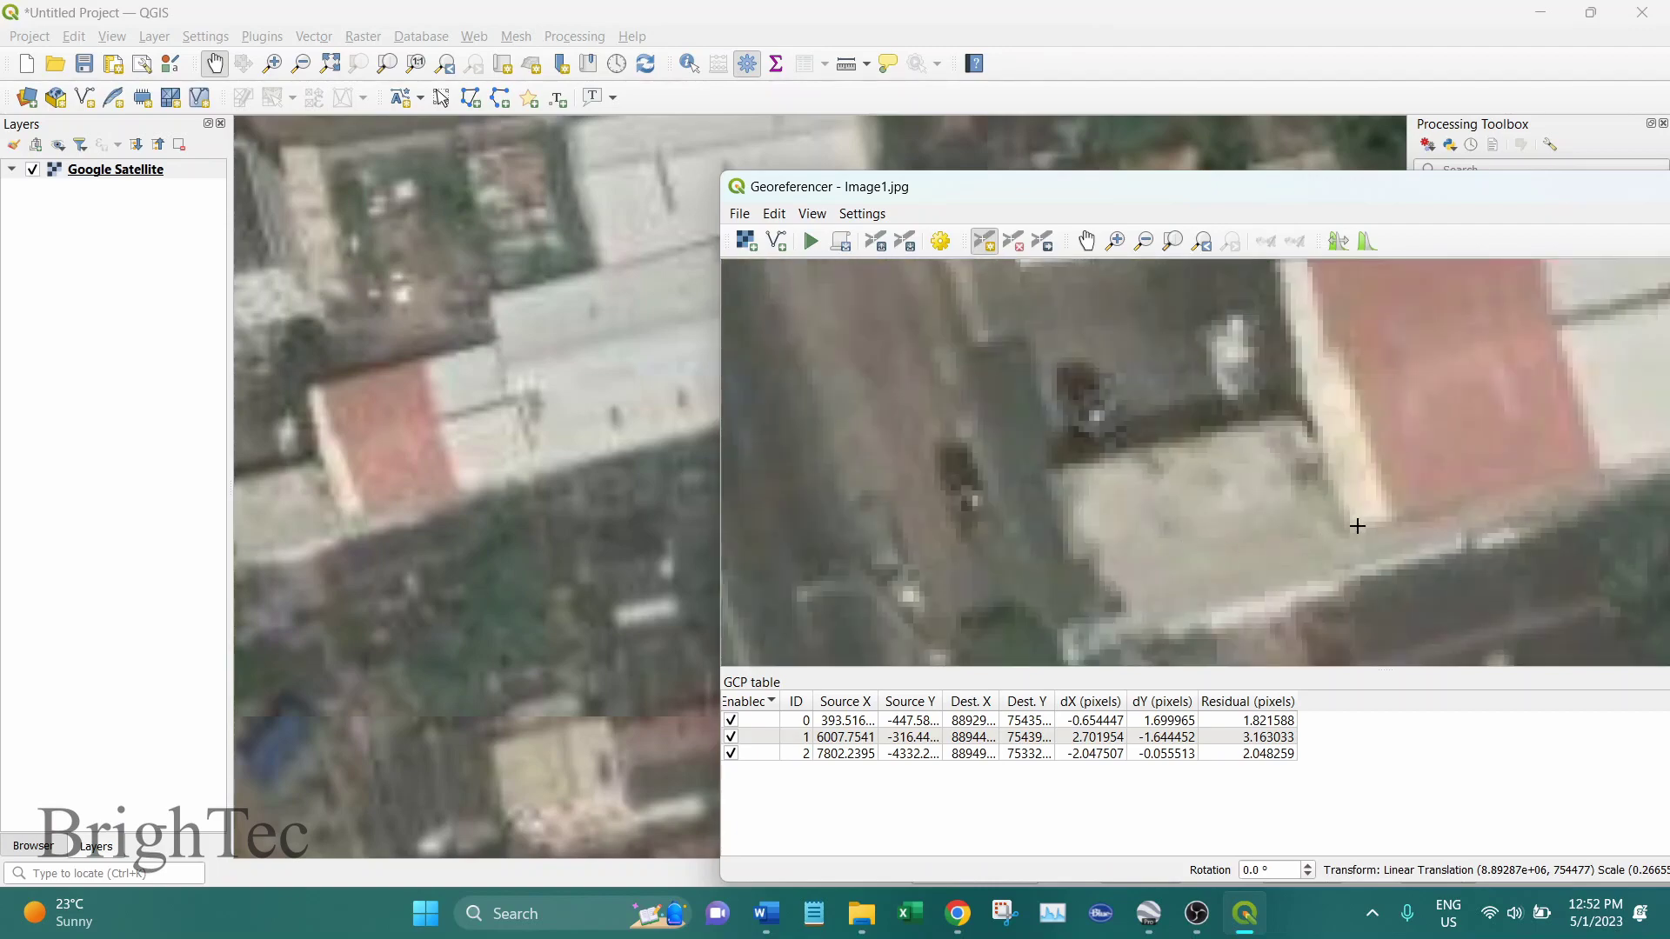
{"action": "left_click", "coordinate": [1357, 525]}
- Take the fourth control point's coordinates from the same roof's southwest corner on the satellite map and accept them
{"action": "left_click", "coordinate": [1368, 621]}
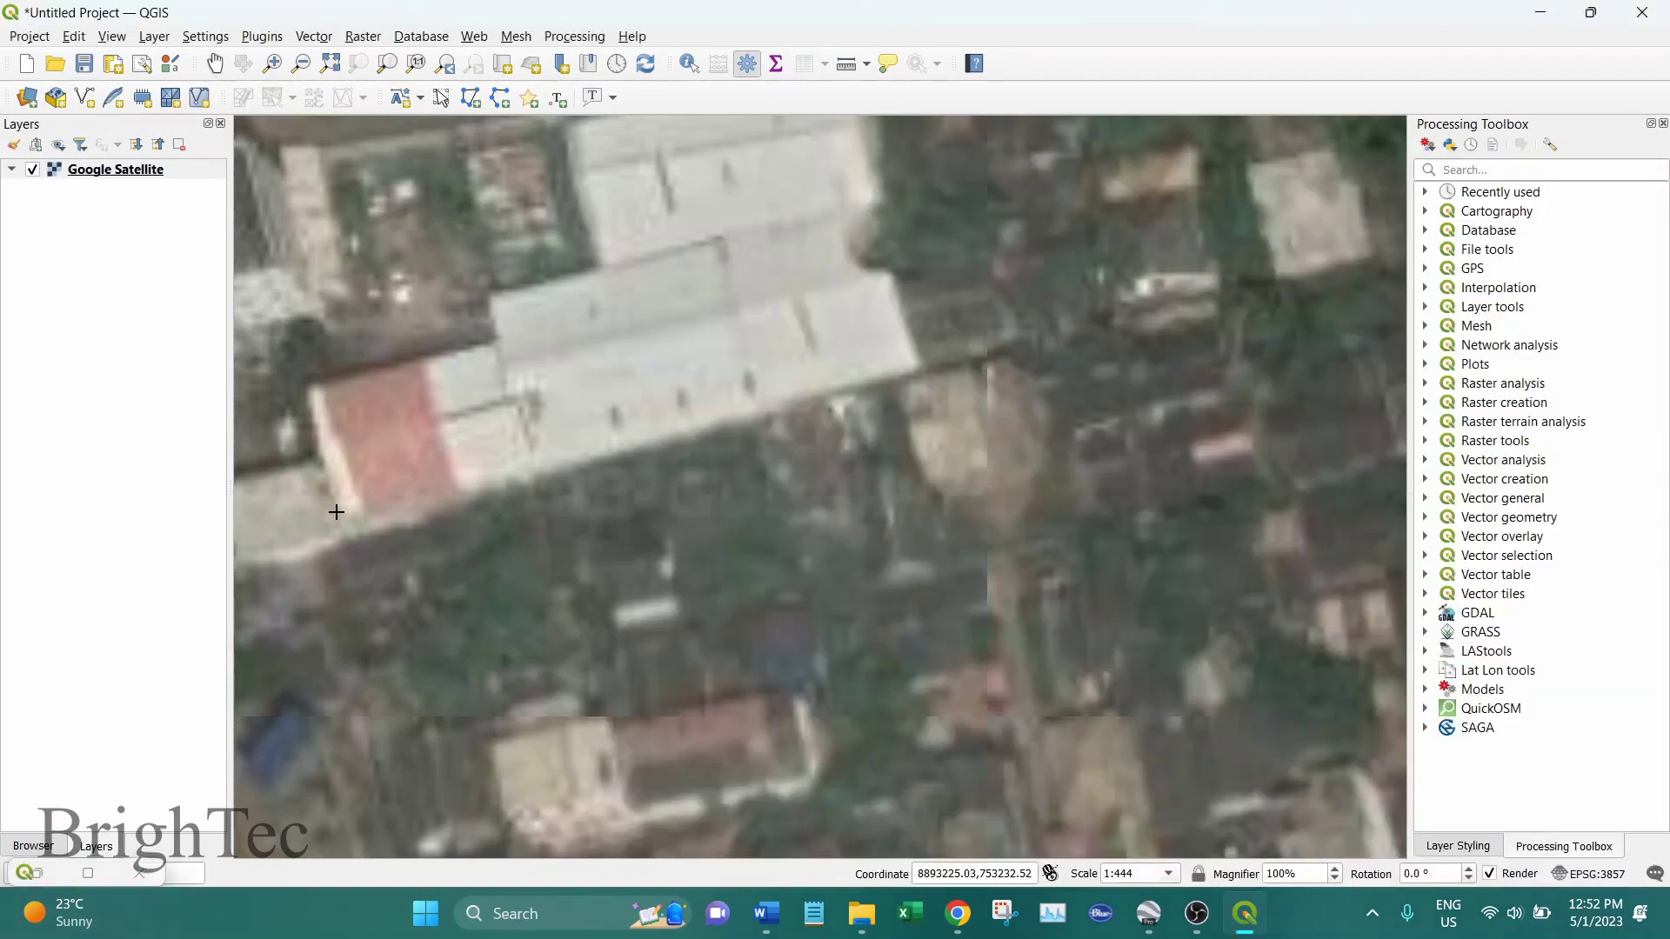
{"action": "scroll", "coordinate": [336, 512], "scroll_direction": "up", "scroll_amount": 1}
{"action": "left_click", "coordinate": [357, 536]}
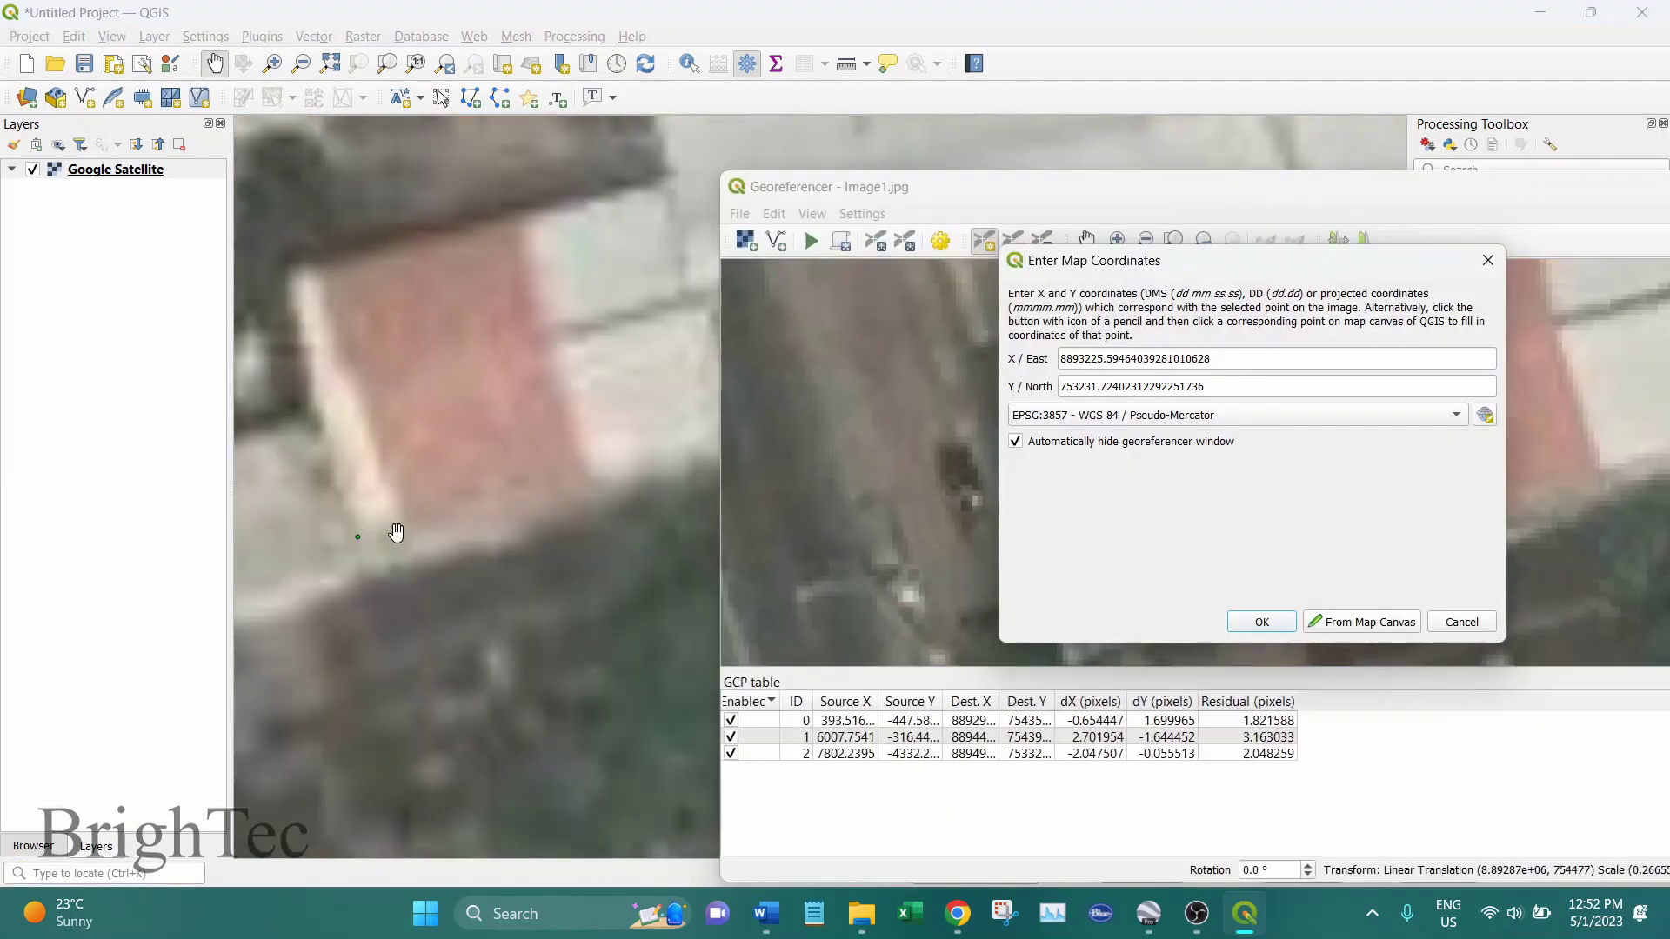
{"action": "left_click", "coordinate": [1261, 622]}
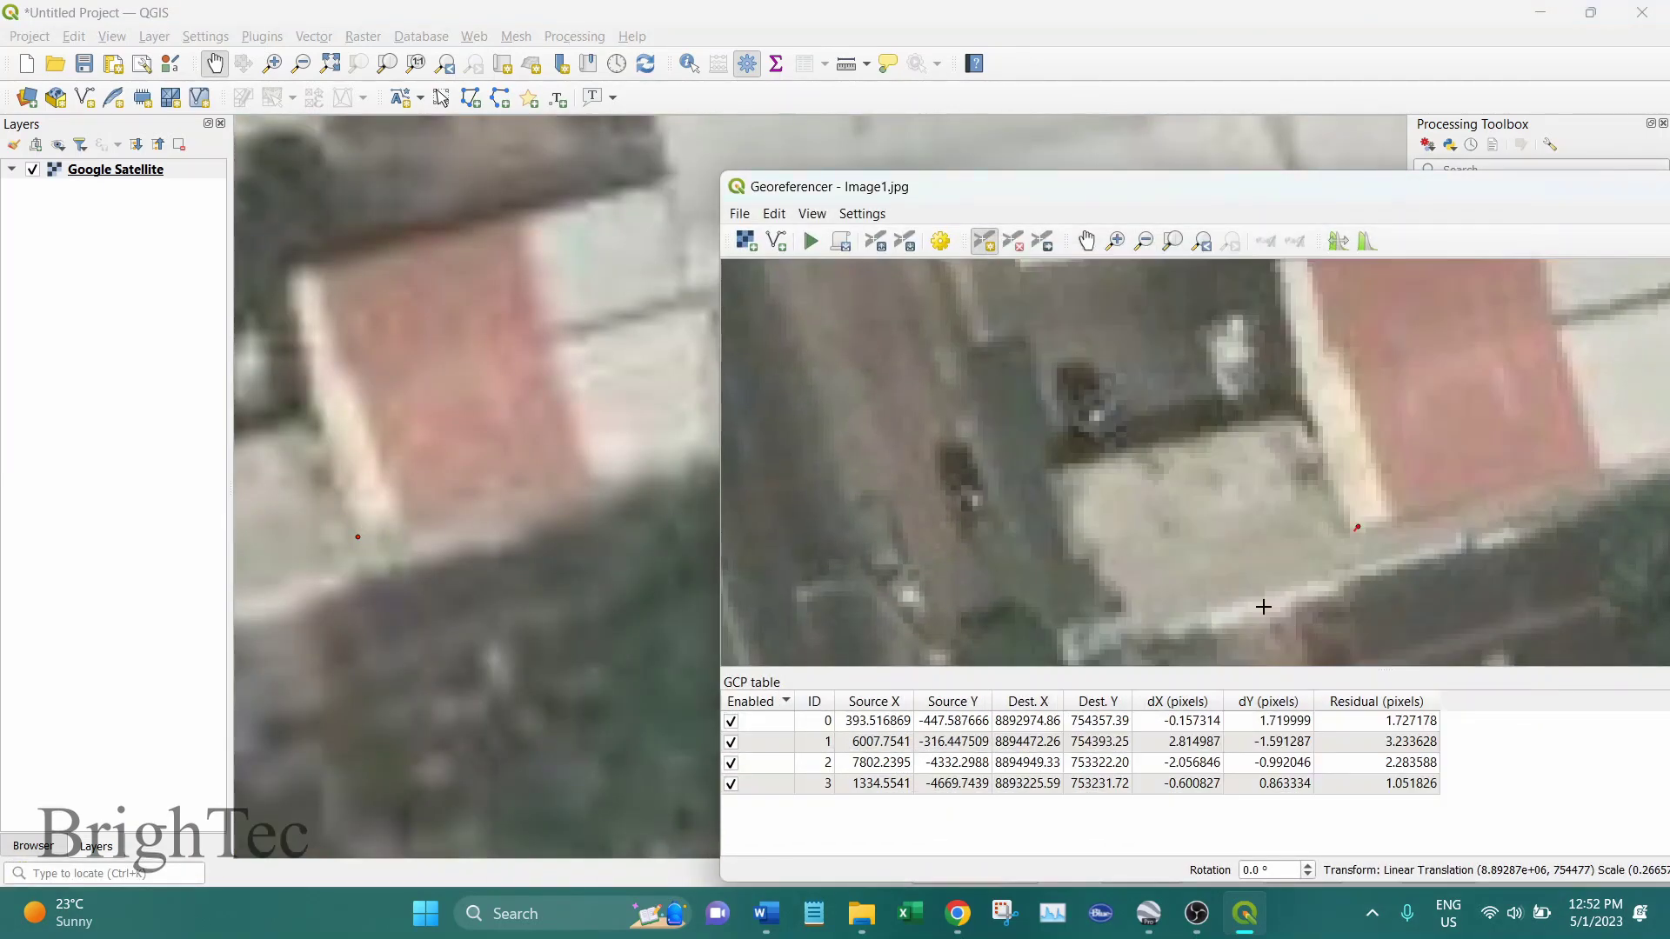
- Maximize the Georeferencer window and check the placement of the four control points across the whole of Image1
{"action": "left_click_drag", "start_coordinate": [1130, 186], "coordinate": [709, 12]}
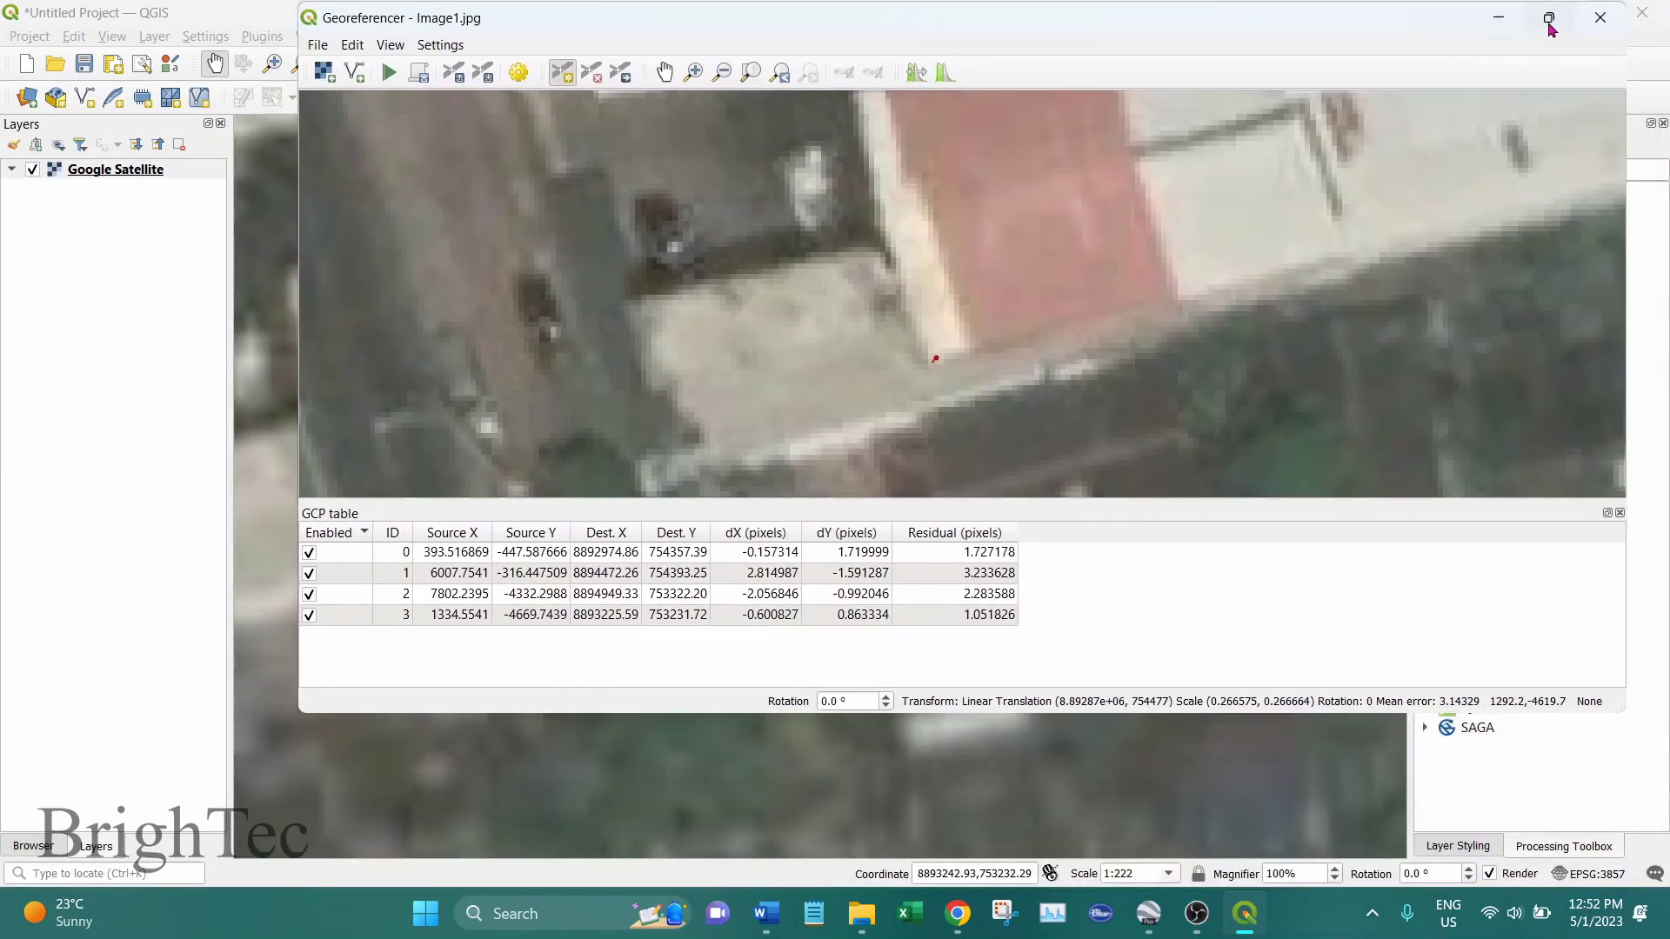
{"action": "left_click", "coordinate": [1548, 17]}
{"action": "scroll", "coordinate": [943, 493], "scroll_direction": "down", "scroll_amount": 10}
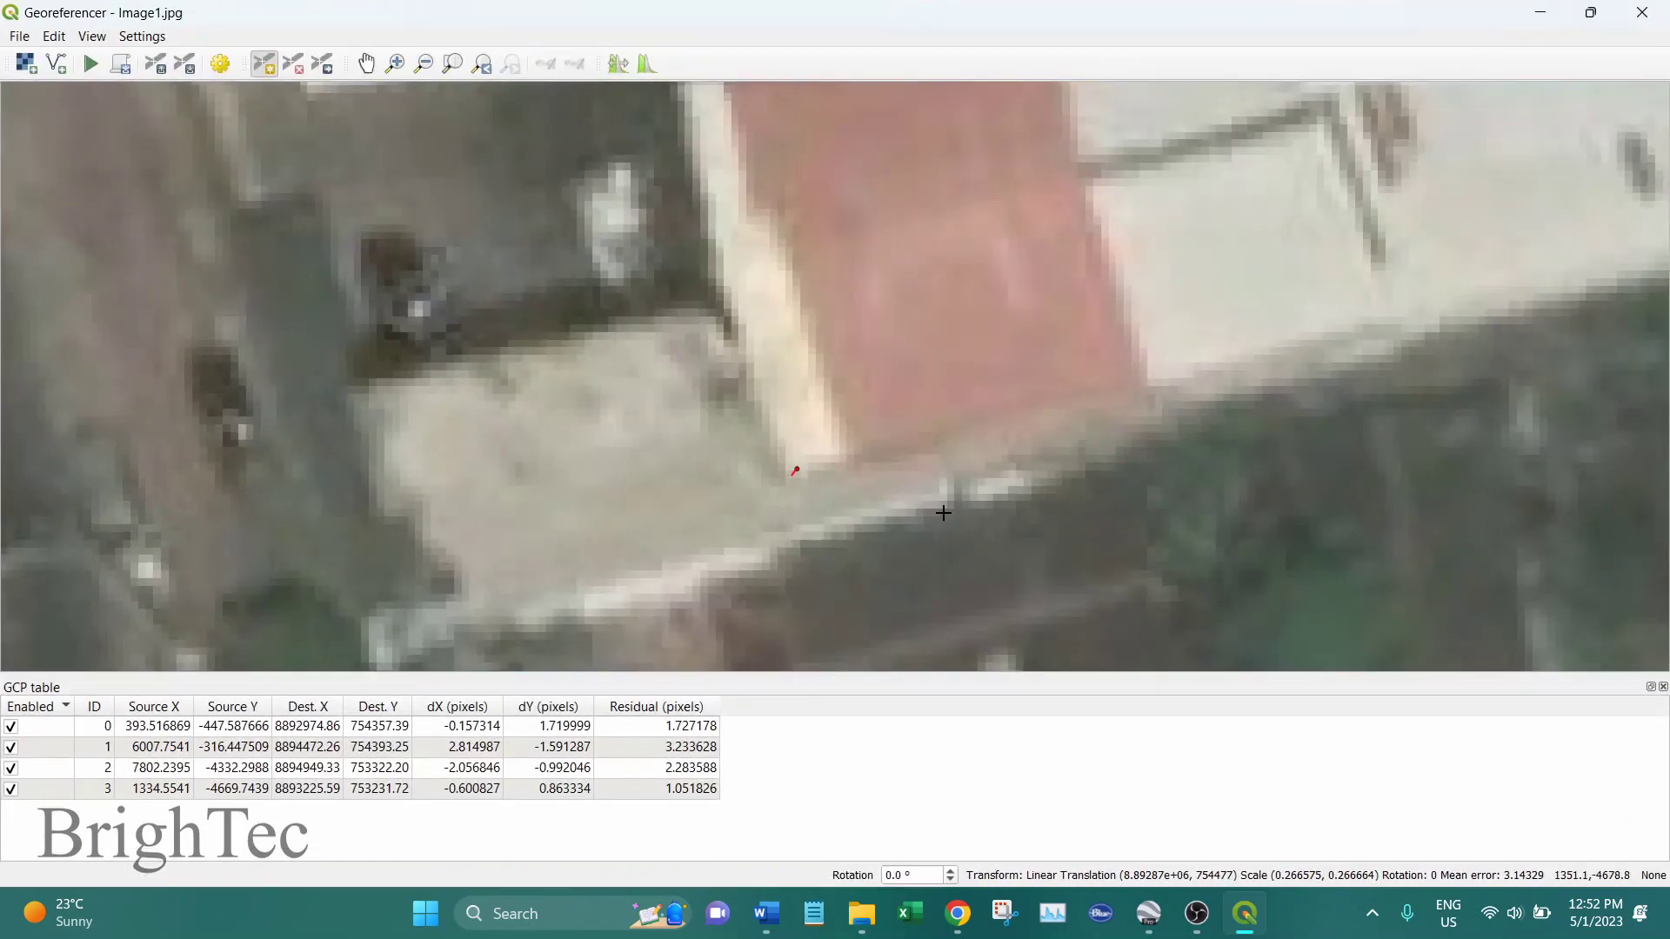
{"action": "scroll", "coordinate": [944, 493], "scroll_direction": "up", "scroll_amount": 5}
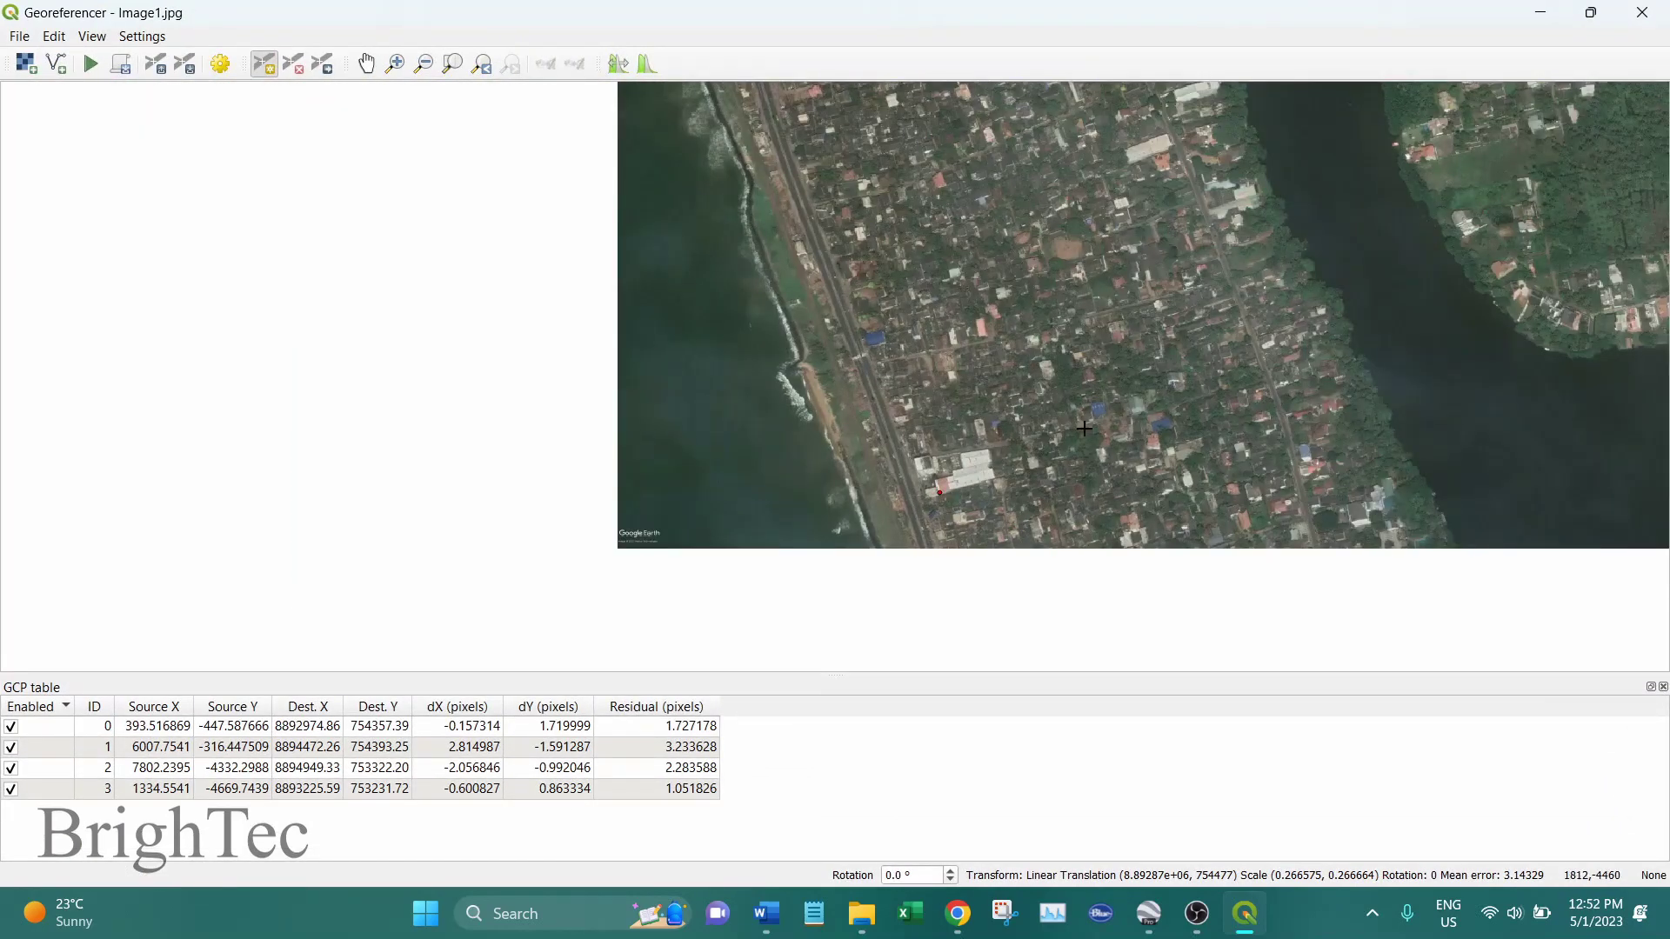
{"action": "left_click_drag", "start_coordinate": [812, 484], "coordinate": [721, 496]}
{"action": "scroll", "coordinate": [721, 496], "scroll_direction": "down", "scroll_amount": 1}
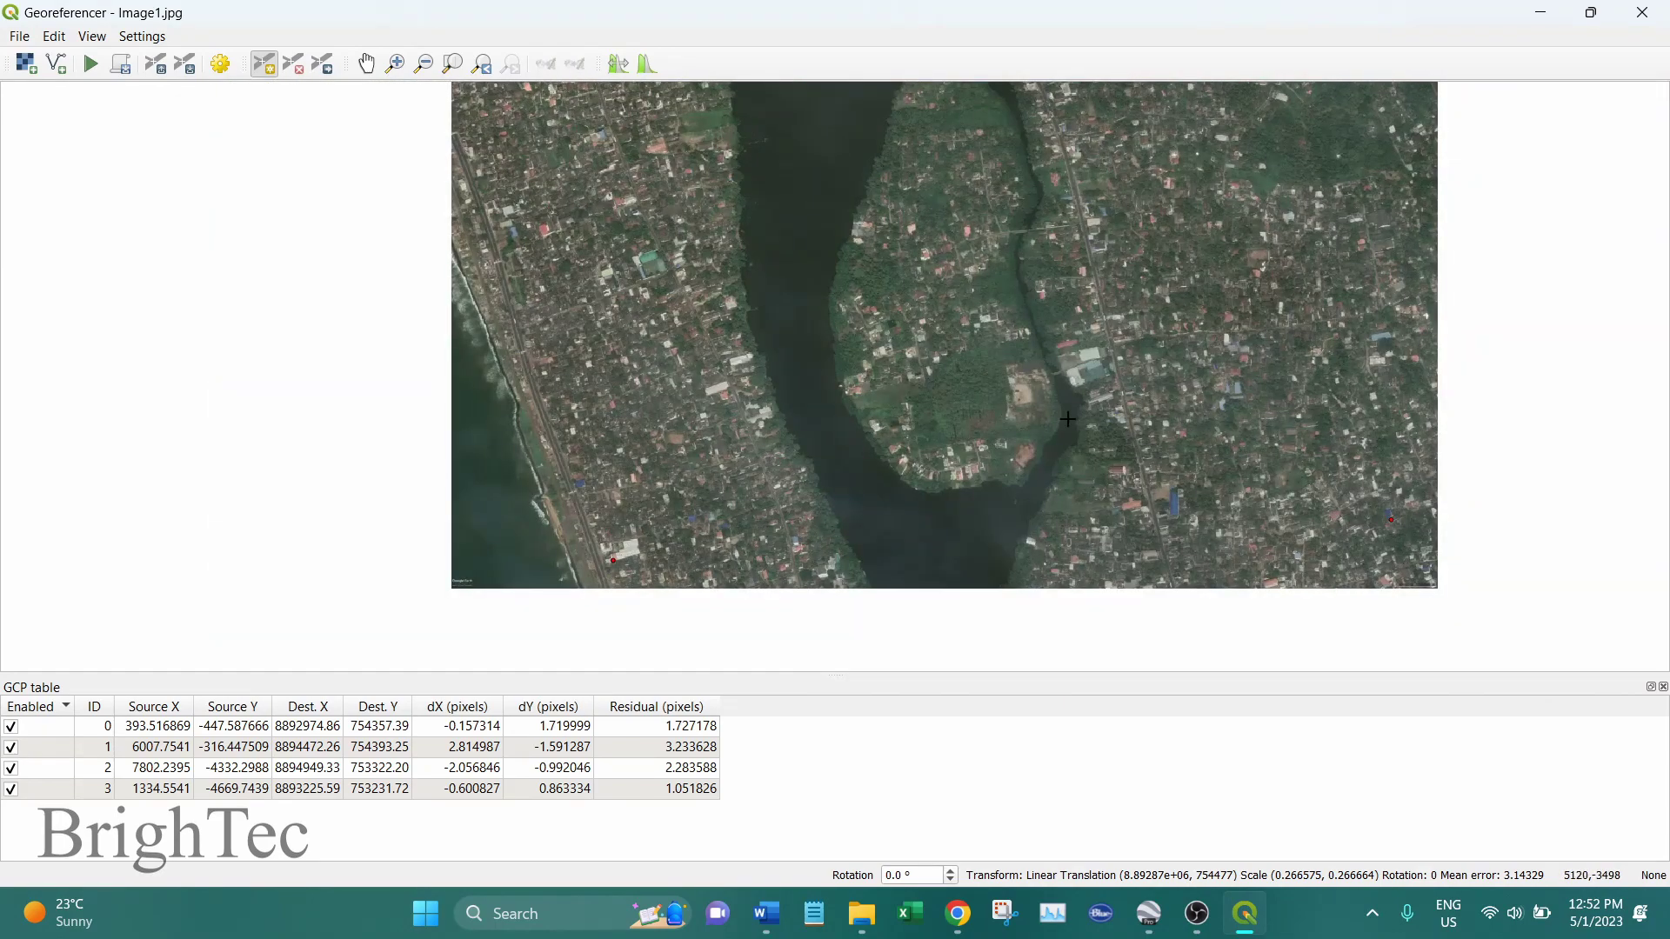
{"action": "left_click_drag", "start_coordinate": [1003, 243], "coordinate": [955, 369]}
{"action": "scroll", "coordinate": [941, 413], "scroll_direction": "down", "scroll_amount": 1}
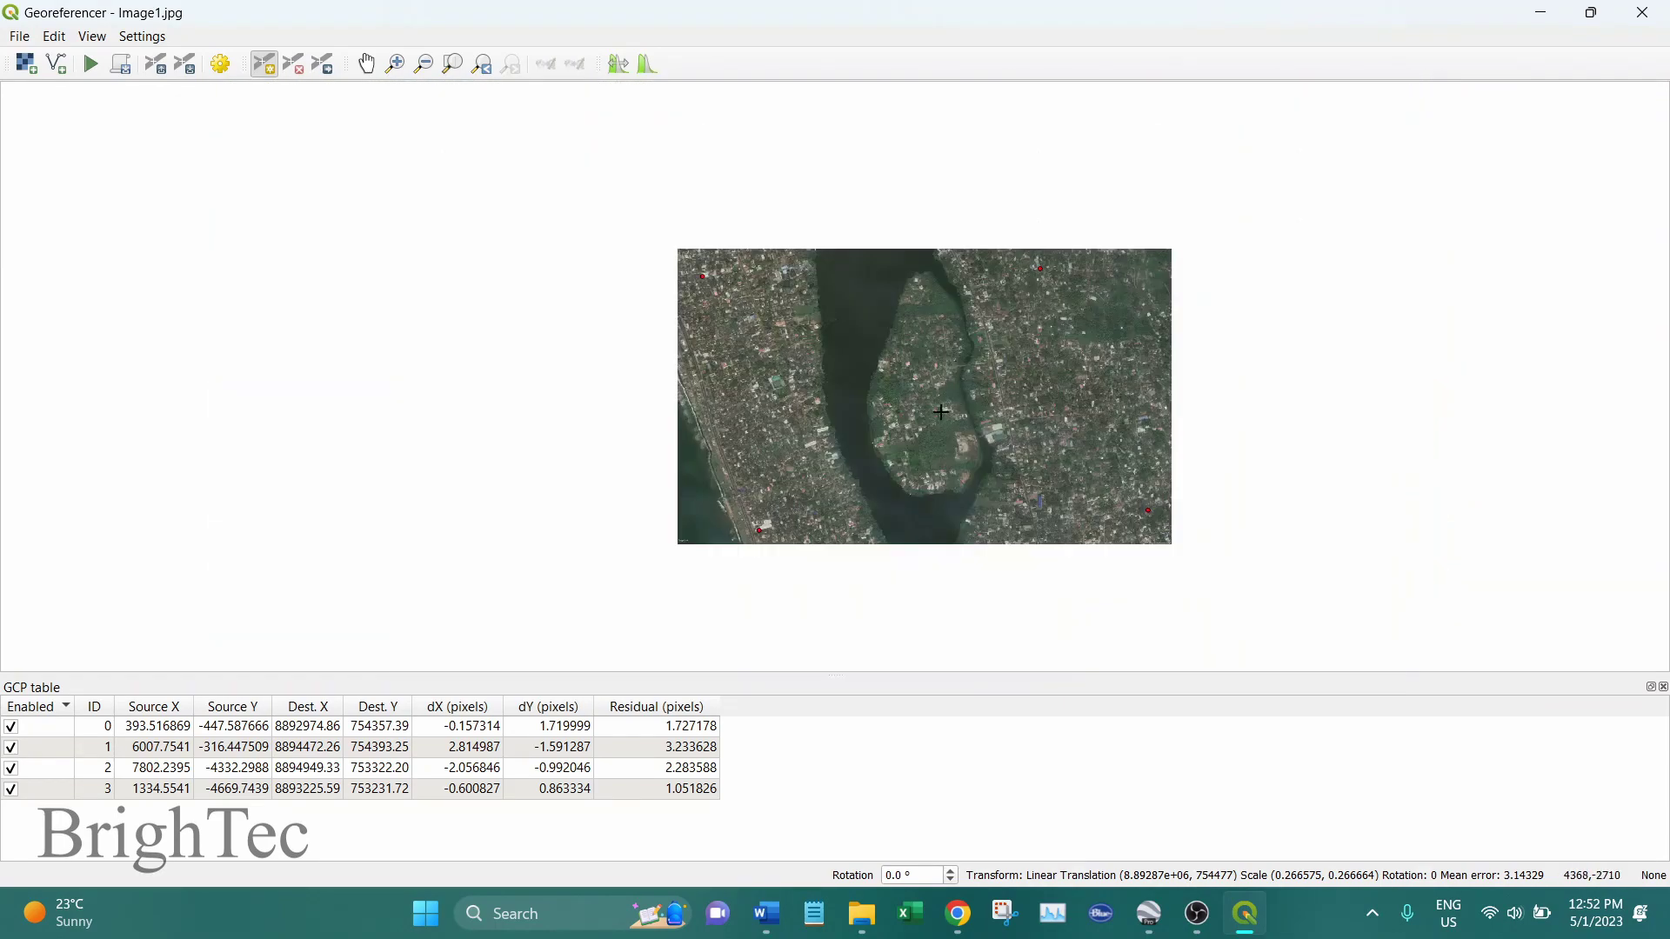
{"action": "scroll", "coordinate": [919, 456], "scroll_direction": "up", "scroll_amount": 1}
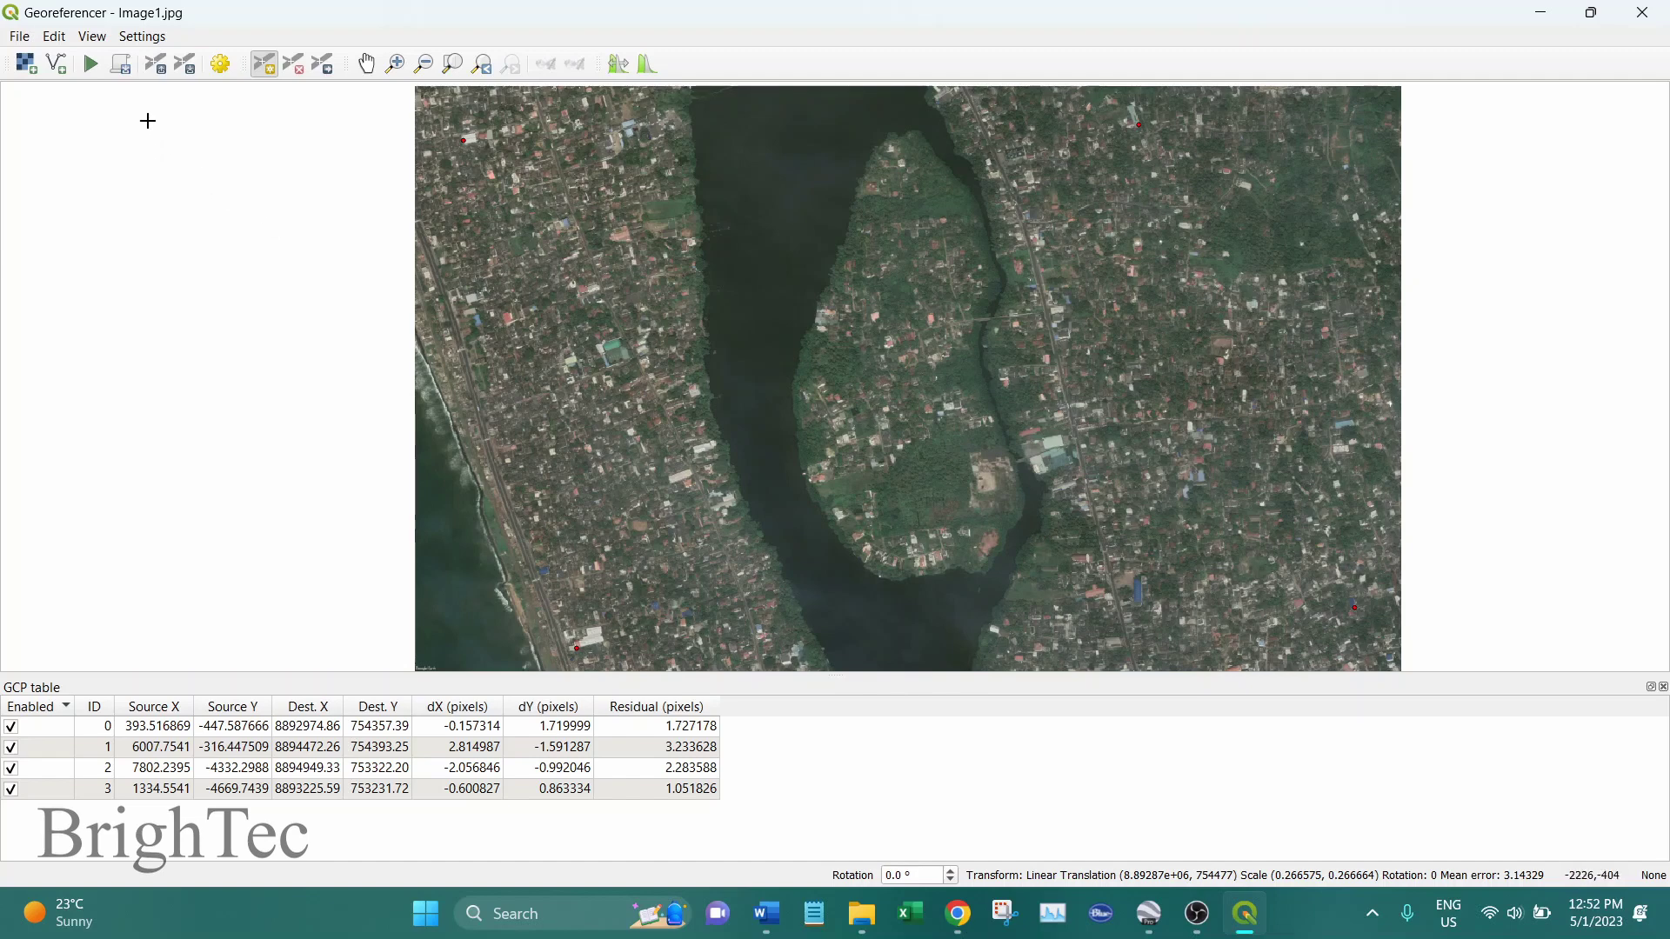
- Open the transformation settings and choose the Linear transformation type with EPSG:3857 - WGS 84 / Pseudo-Mercator as target CRS
{"action": "left_click", "coordinate": [91, 65]}
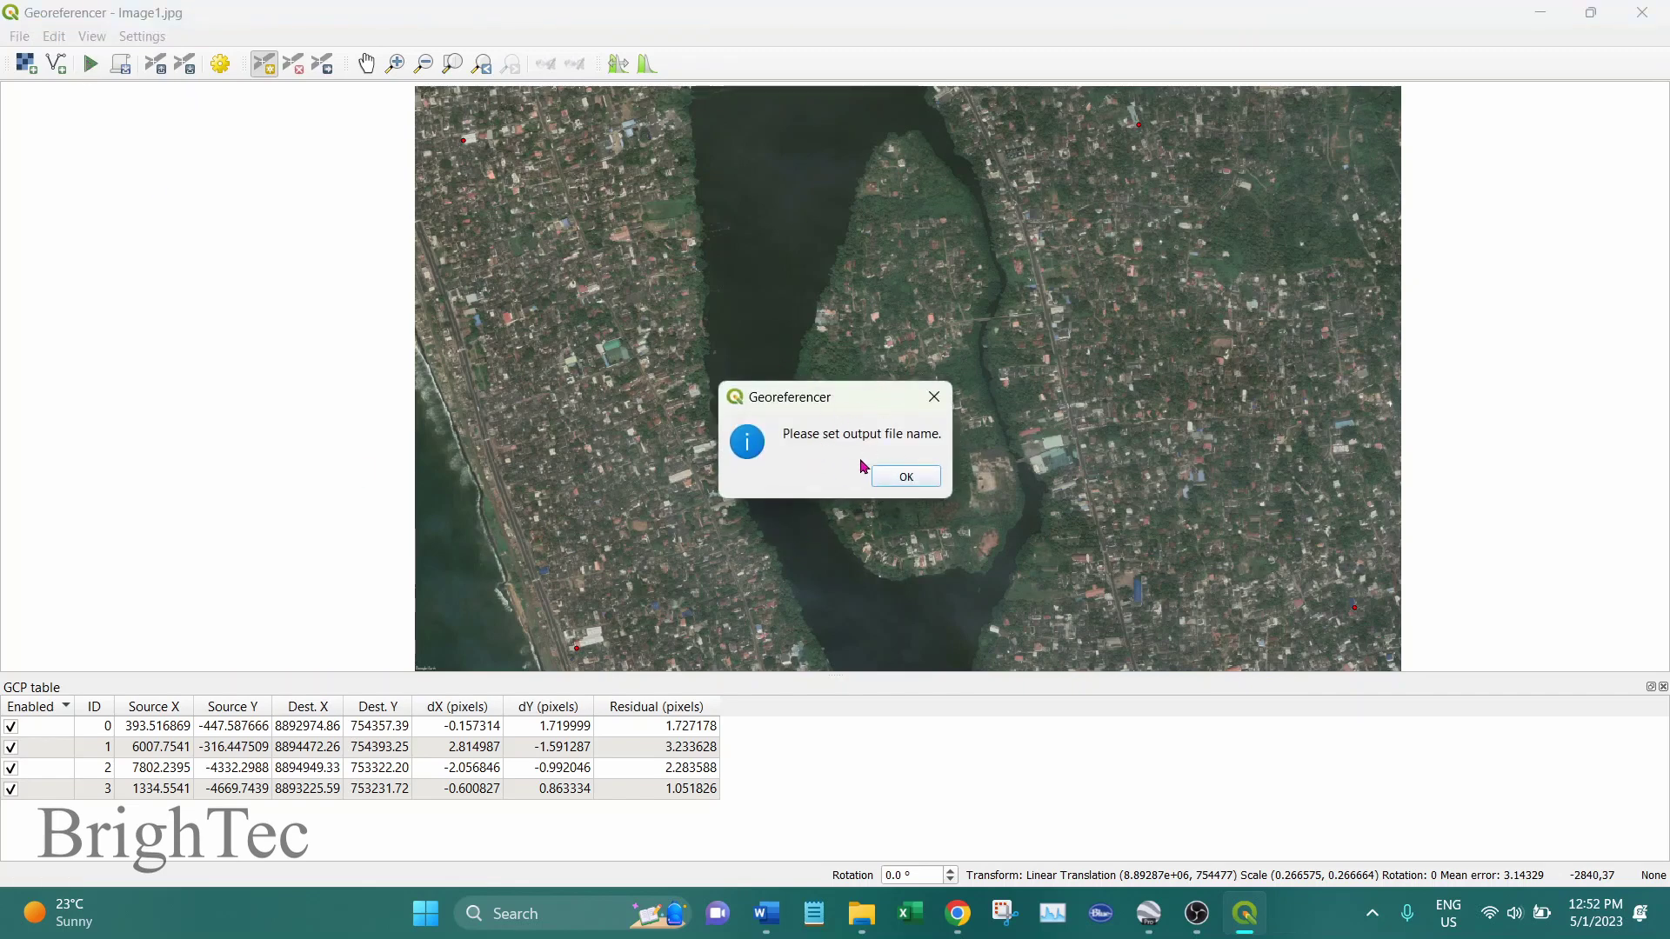
{"action": "left_click", "coordinate": [906, 479]}
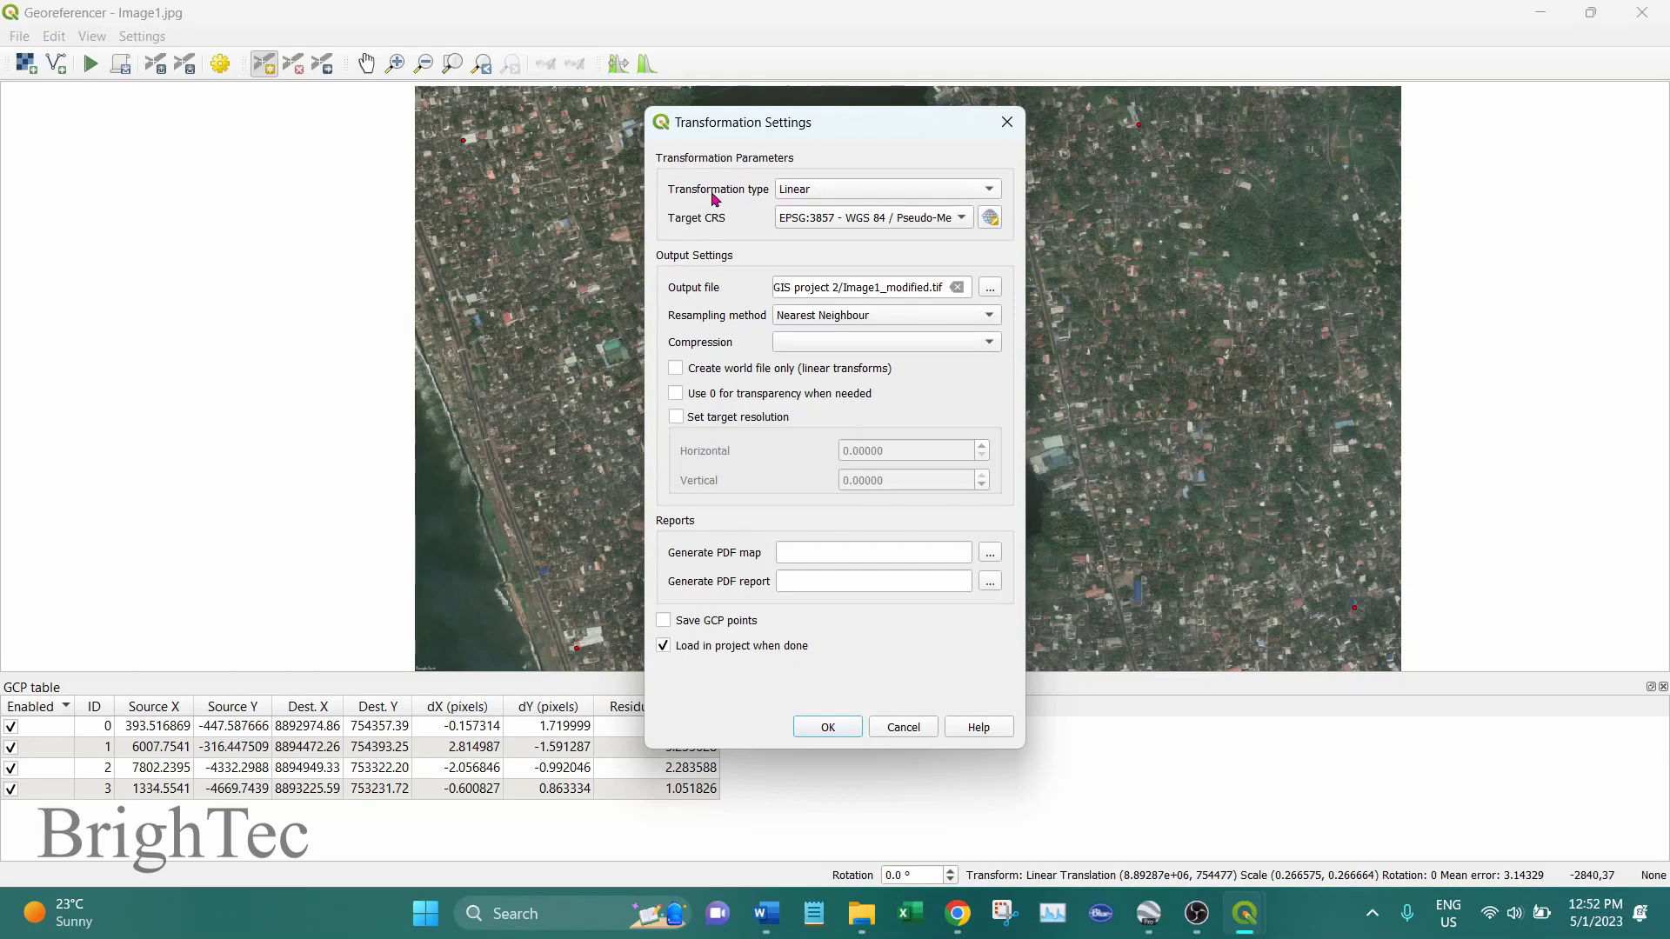
{"action": "left_click", "coordinate": [799, 193]}
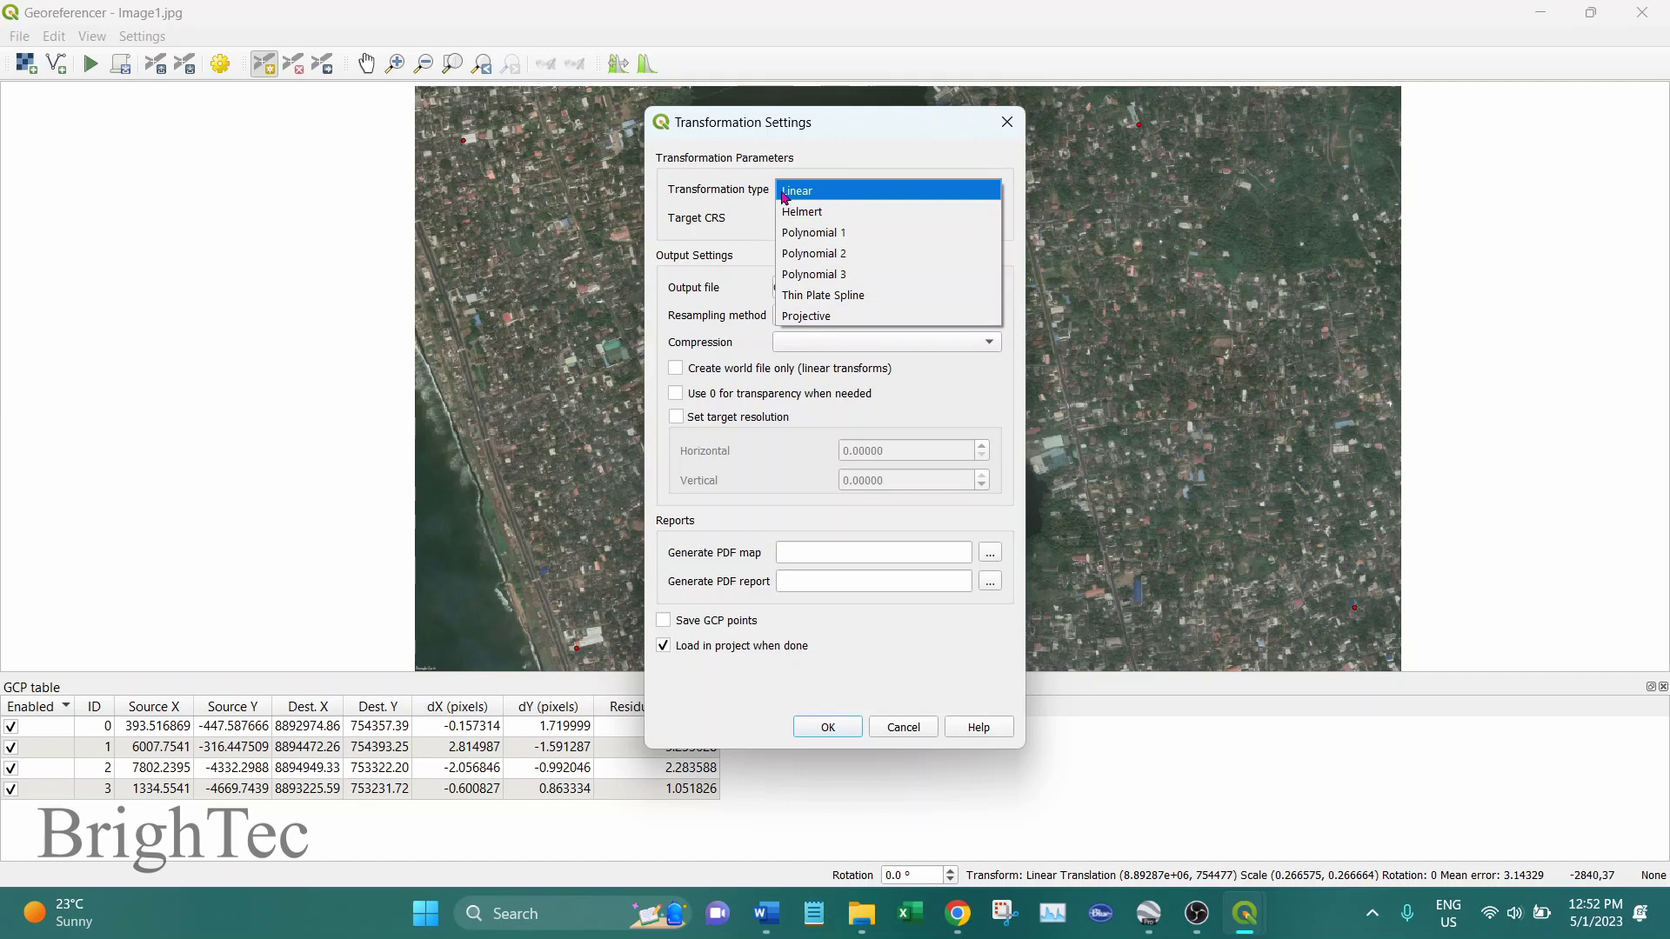
{"action": "left_click", "coordinate": [786, 197]}
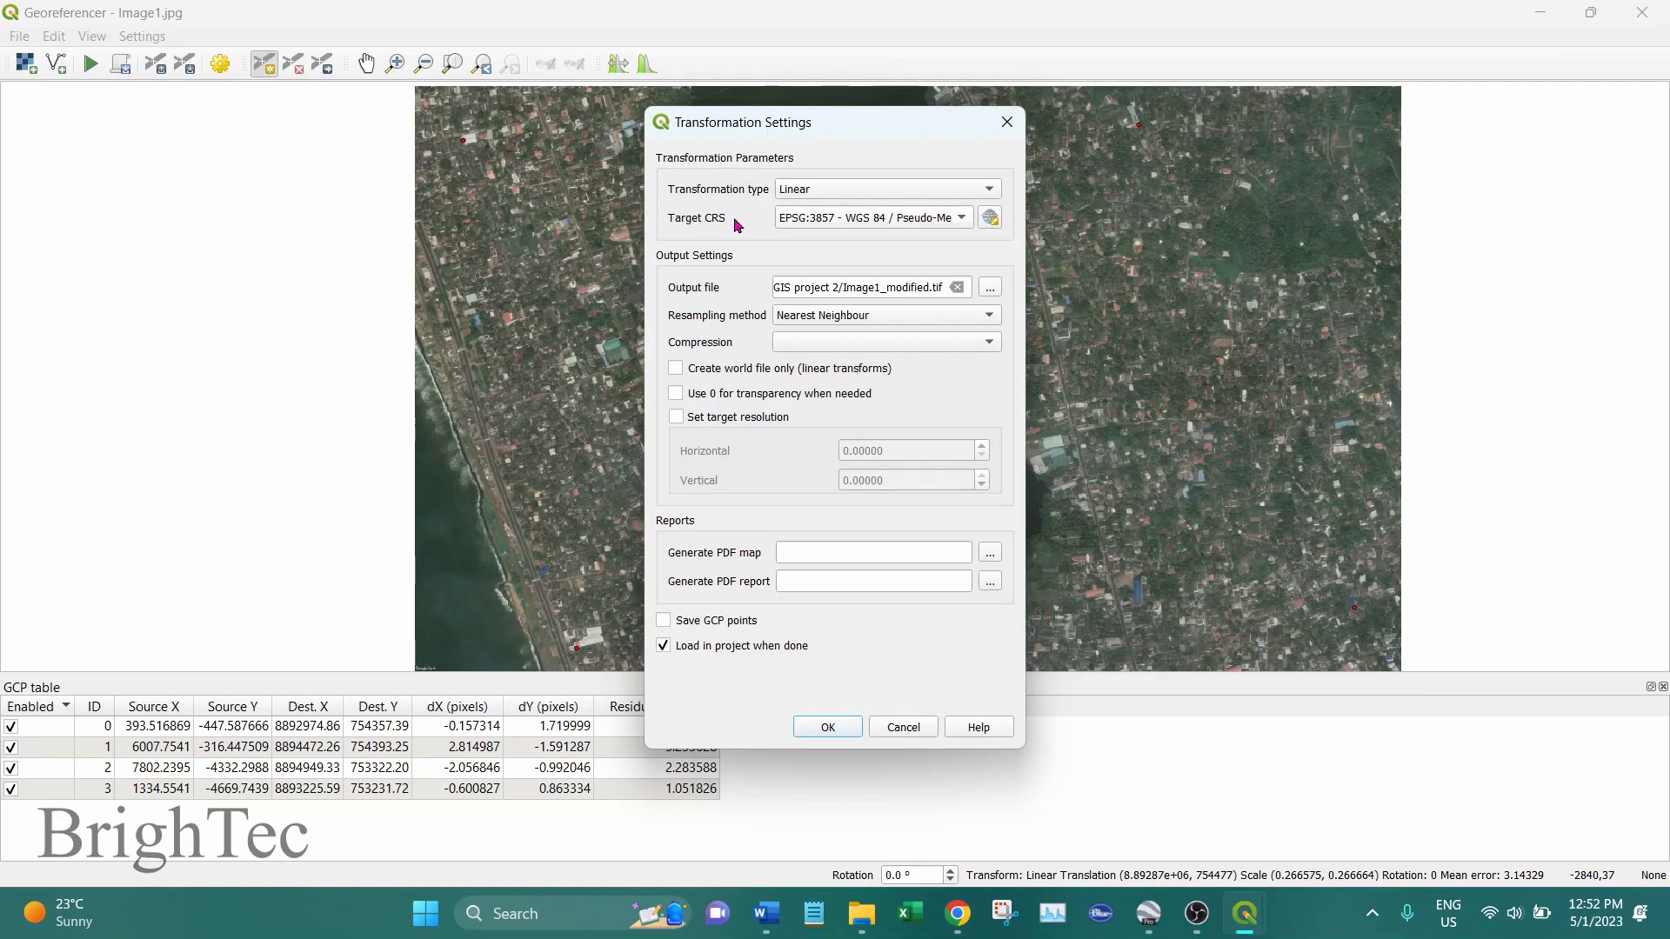
{"action": "left_click", "coordinate": [965, 224]}
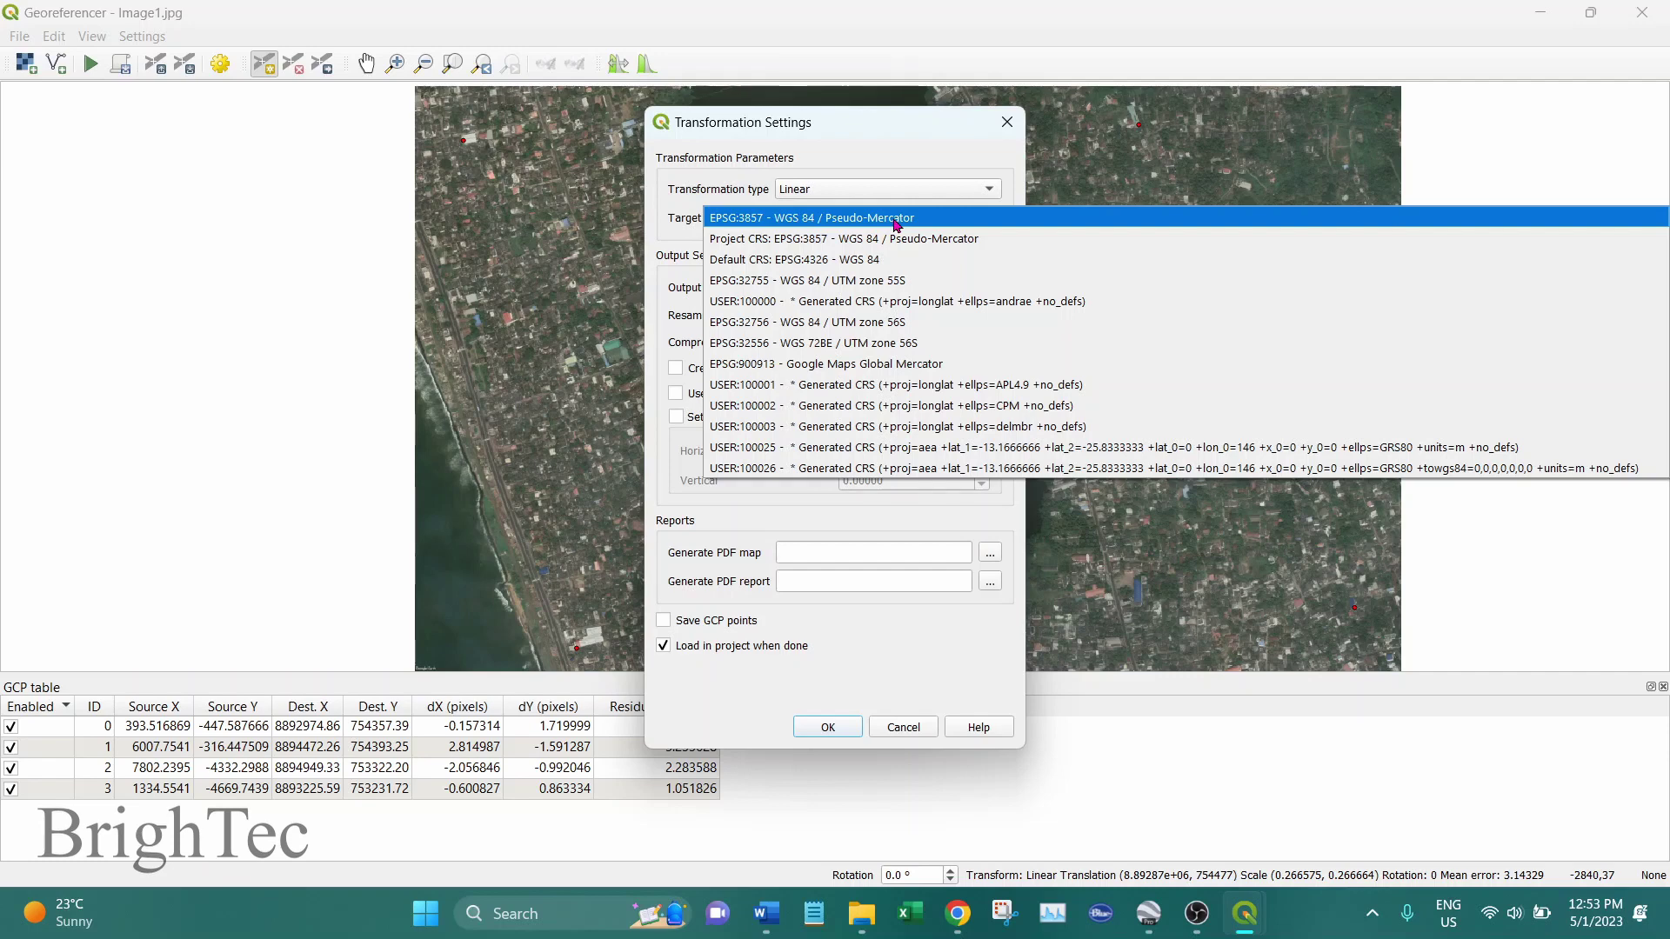
{"action": "left_click", "coordinate": [896, 225]}
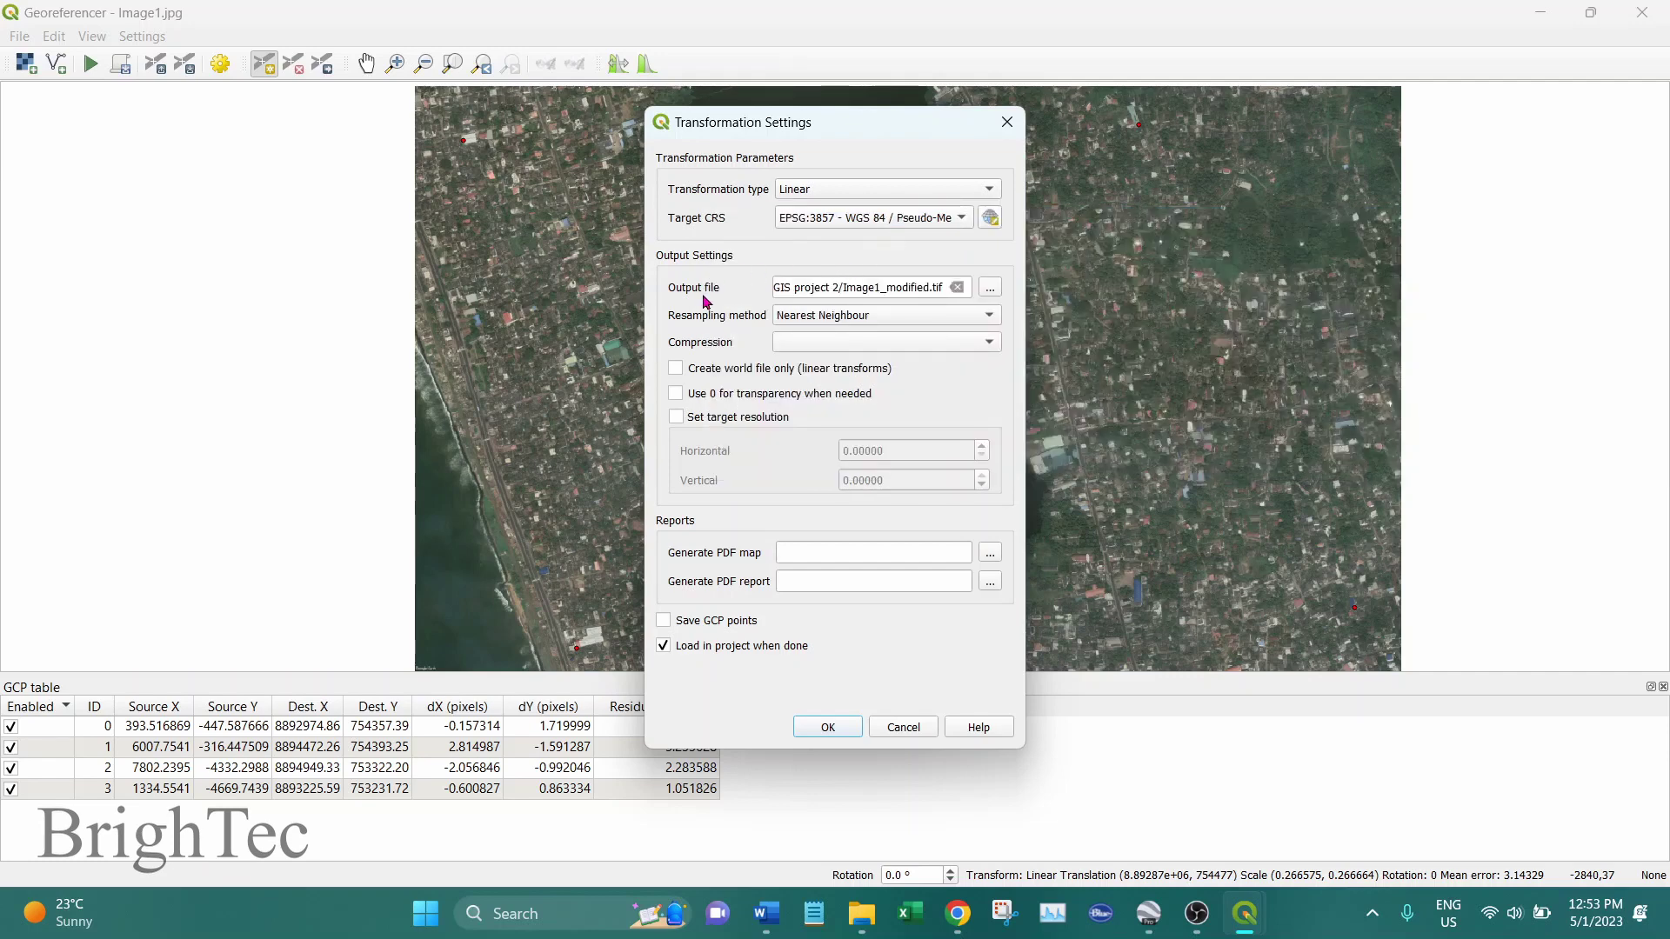
- Set the output file to Image1_modified.tif in the GIS project 2 folder with Nearest Neighbour resampling, and accept the transformation settings
{"action": "left_click", "coordinate": [989, 288]}
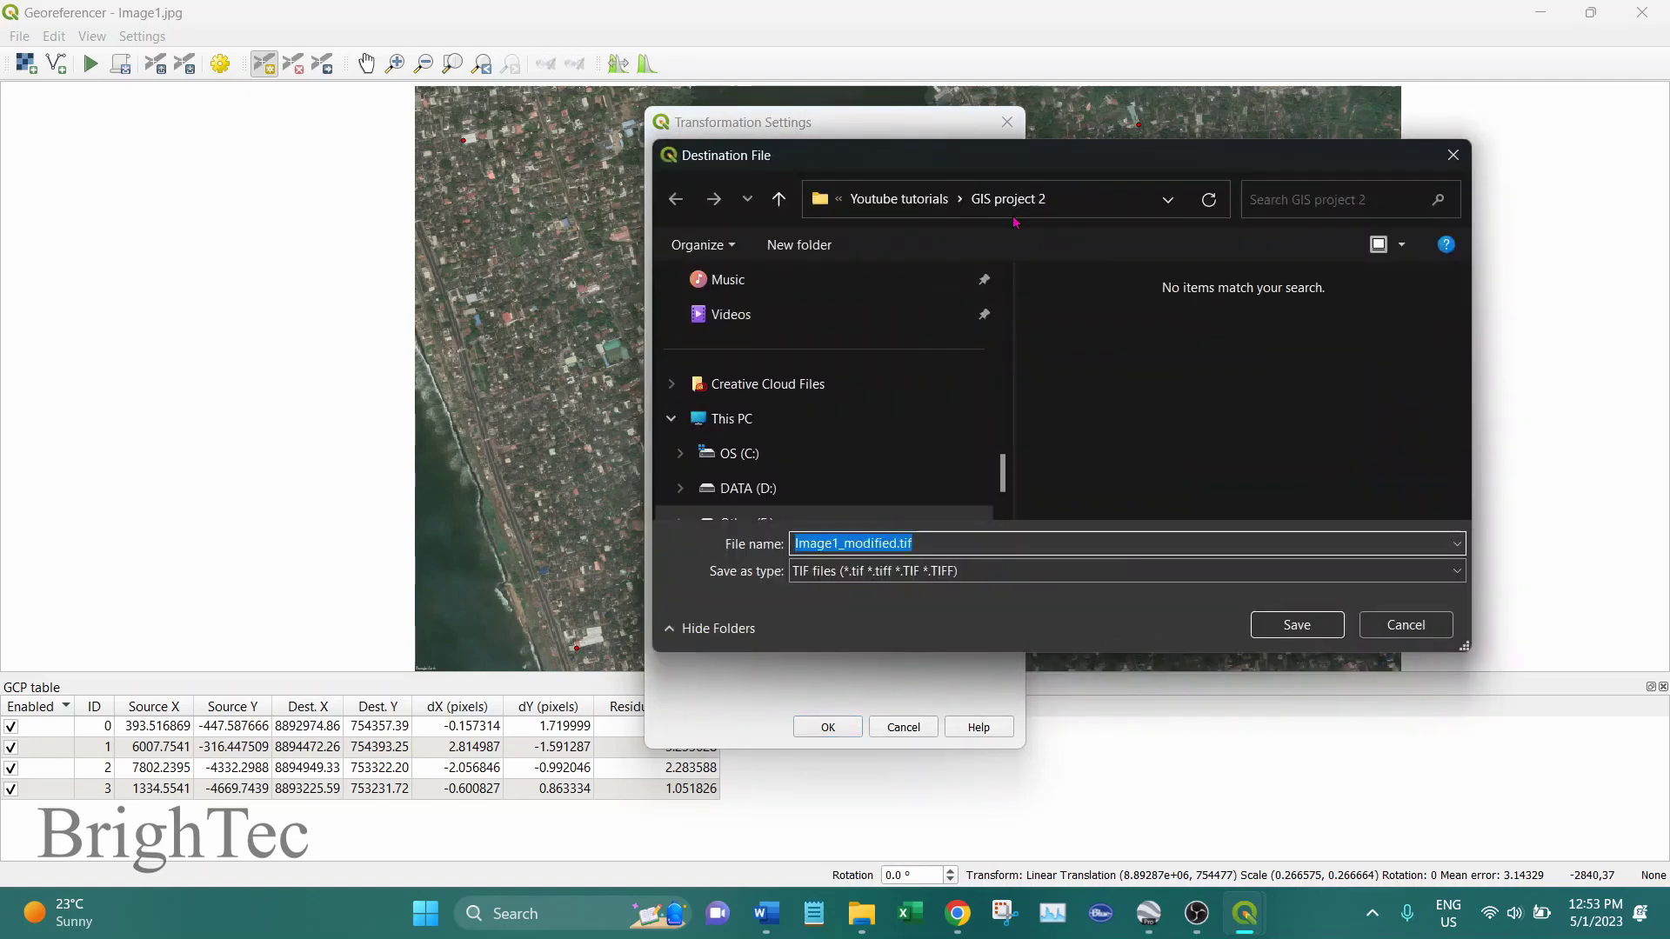
{"action": "left_click", "coordinate": [927, 541]}
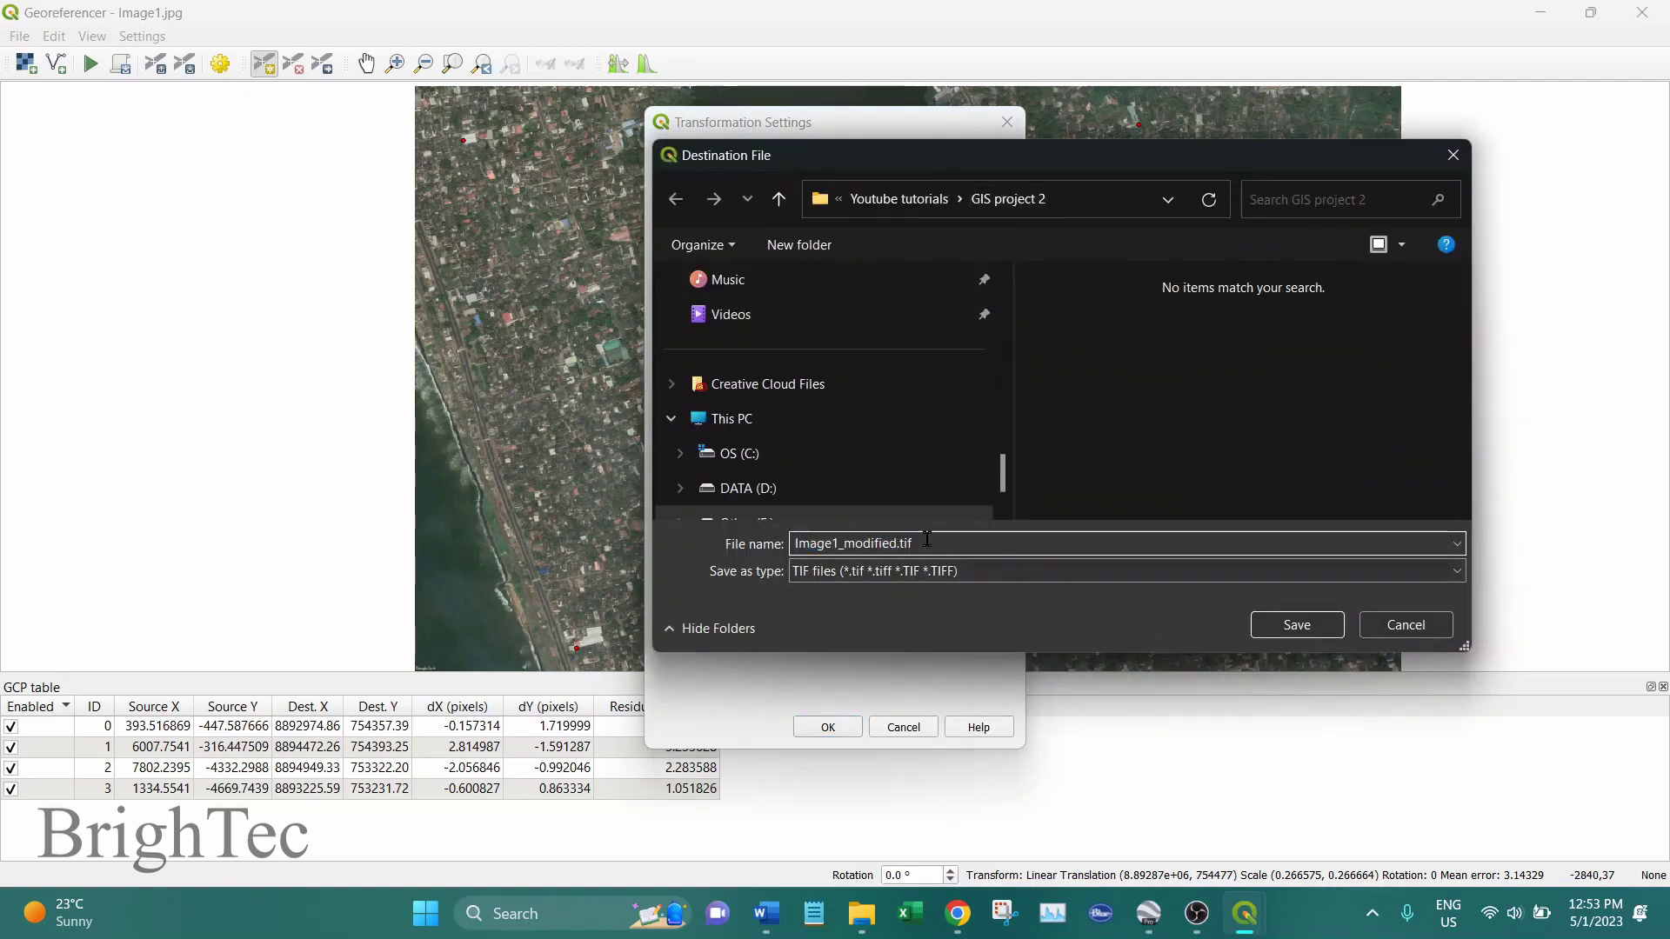
{"action": "left_click", "coordinate": [1284, 636]}
{"action": "left_click", "coordinate": [826, 316]}
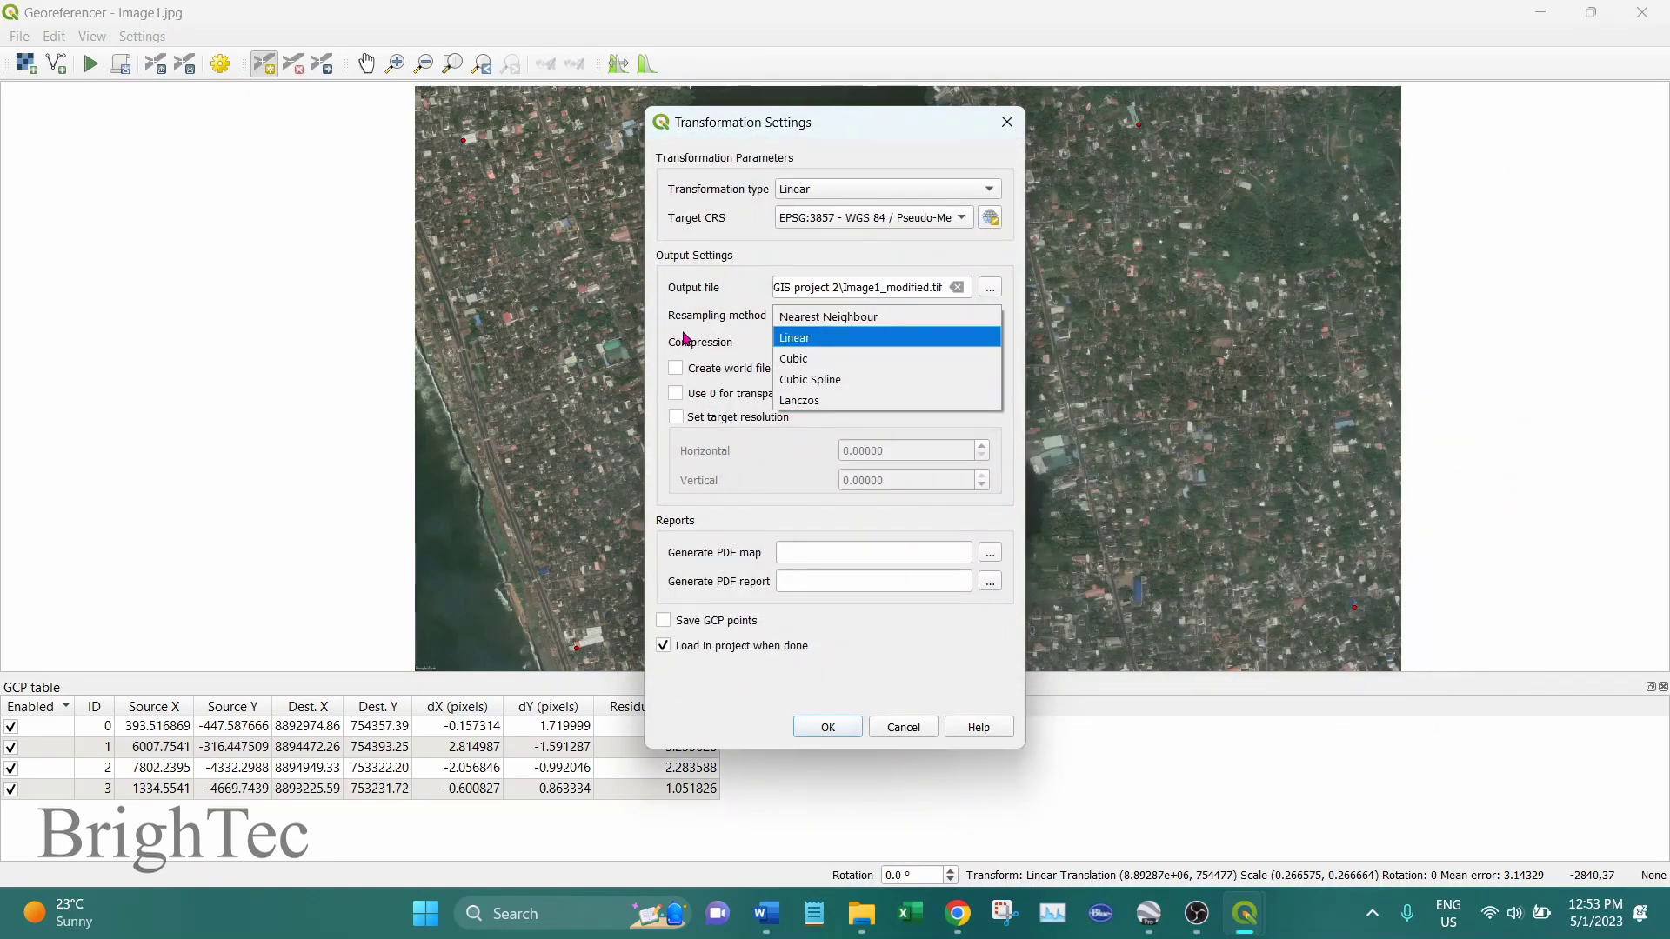
{"action": "left_click", "coordinate": [721, 326]}
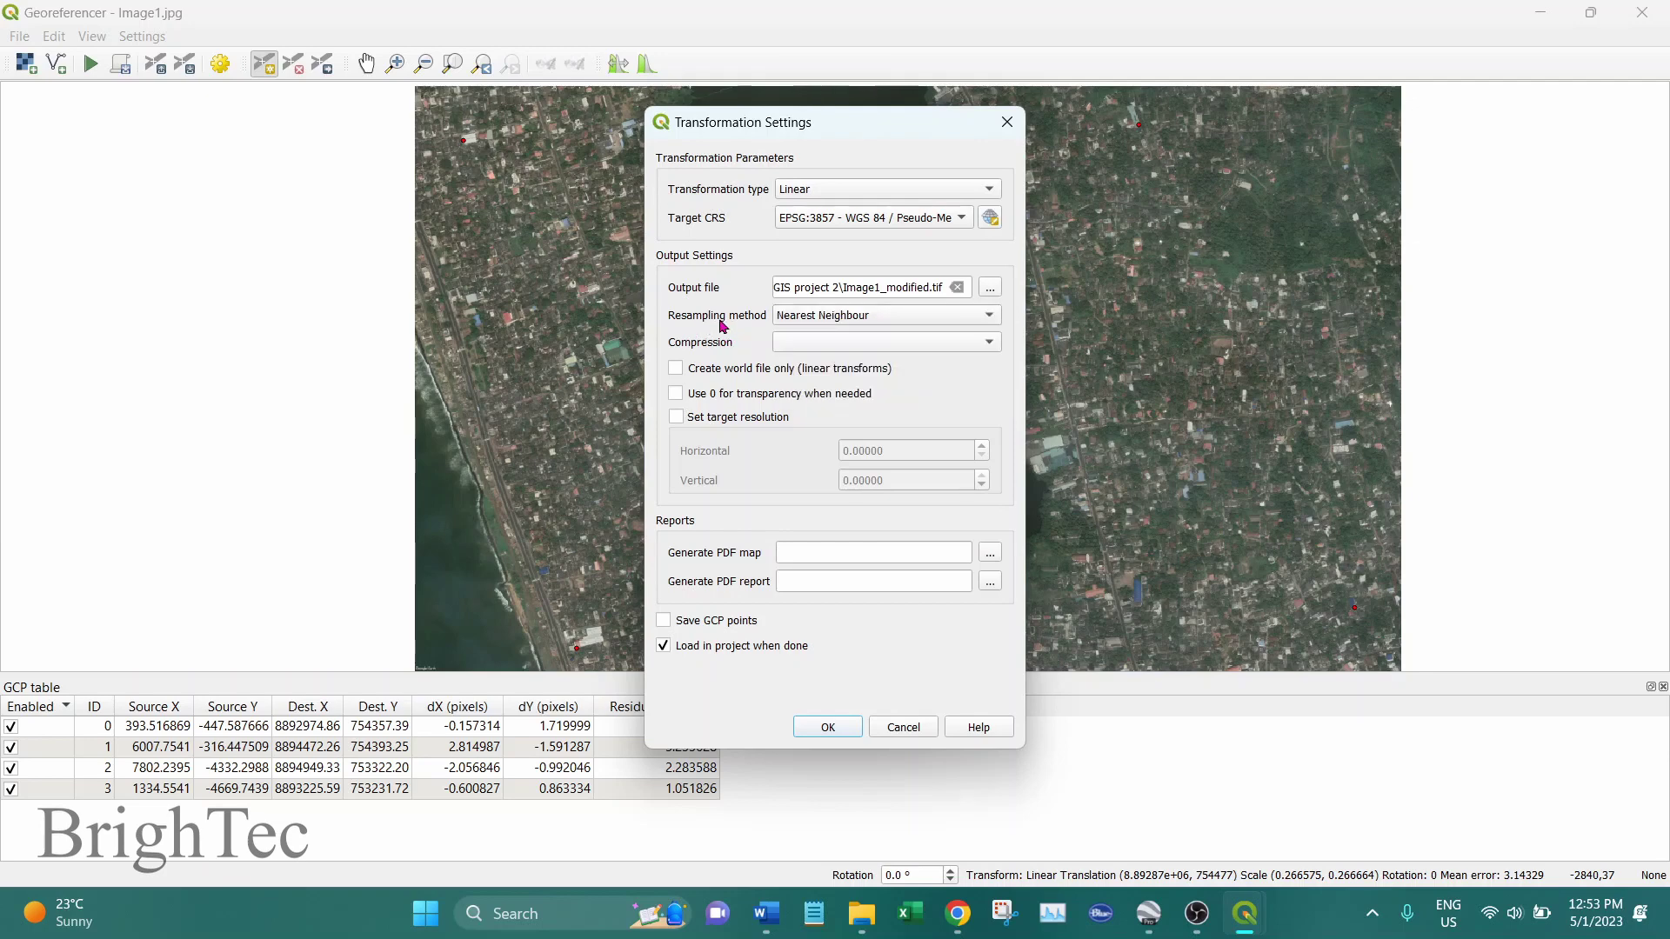
{"action": "left_click", "coordinate": [797, 318]}
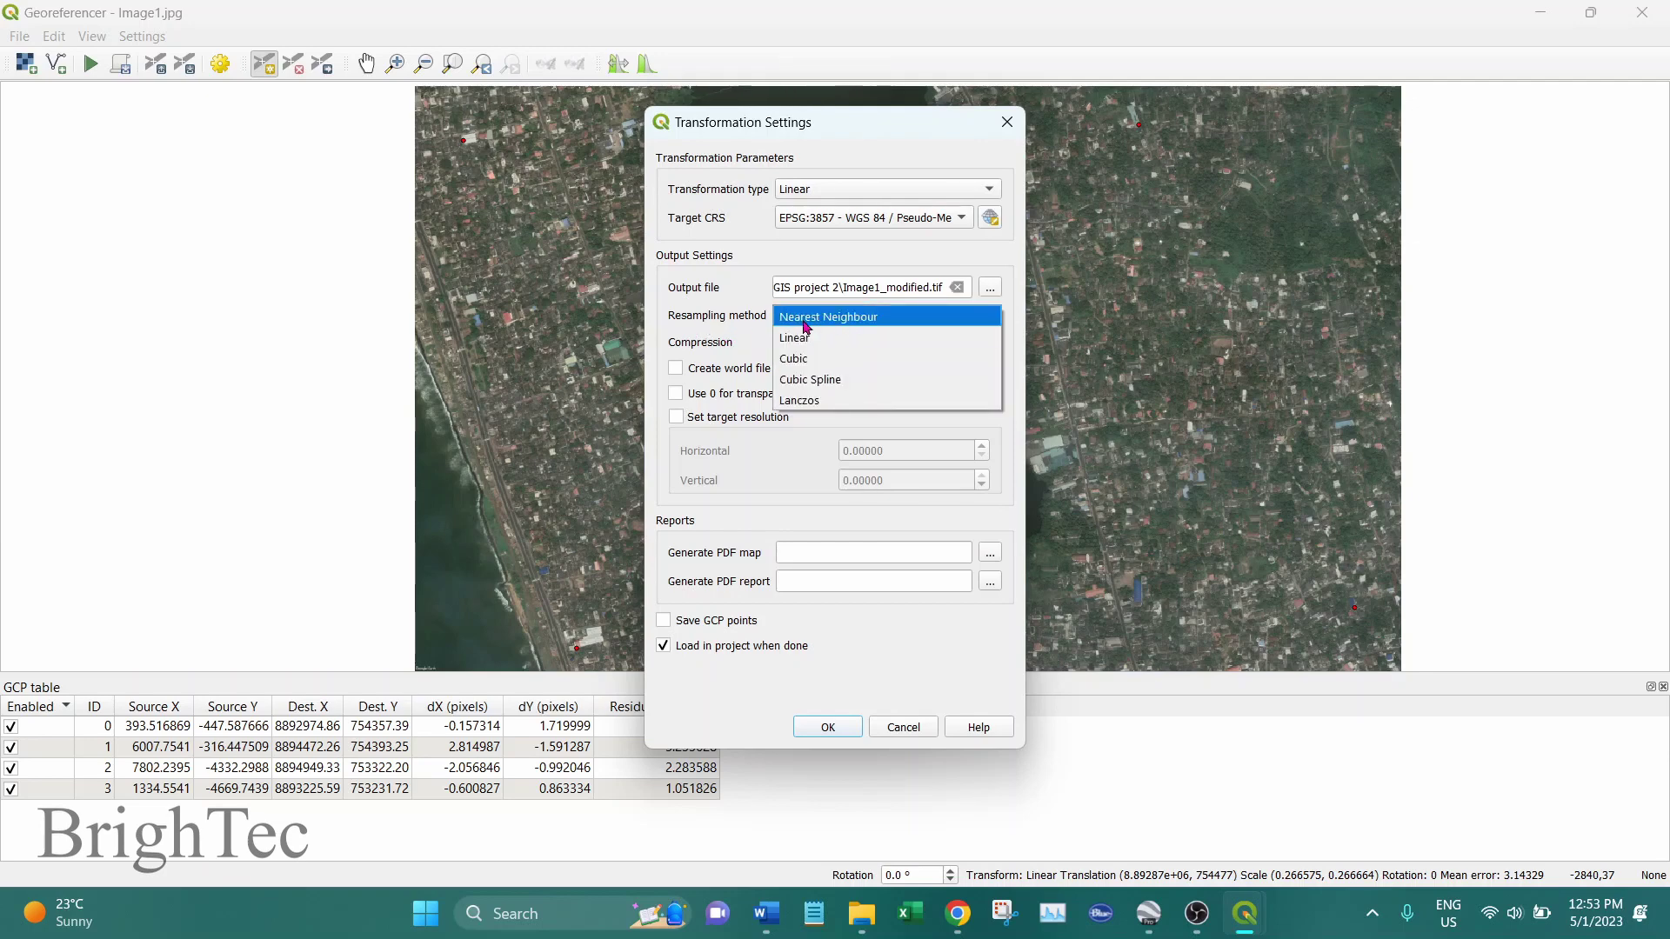
{"action": "left_click", "coordinate": [854, 324]}
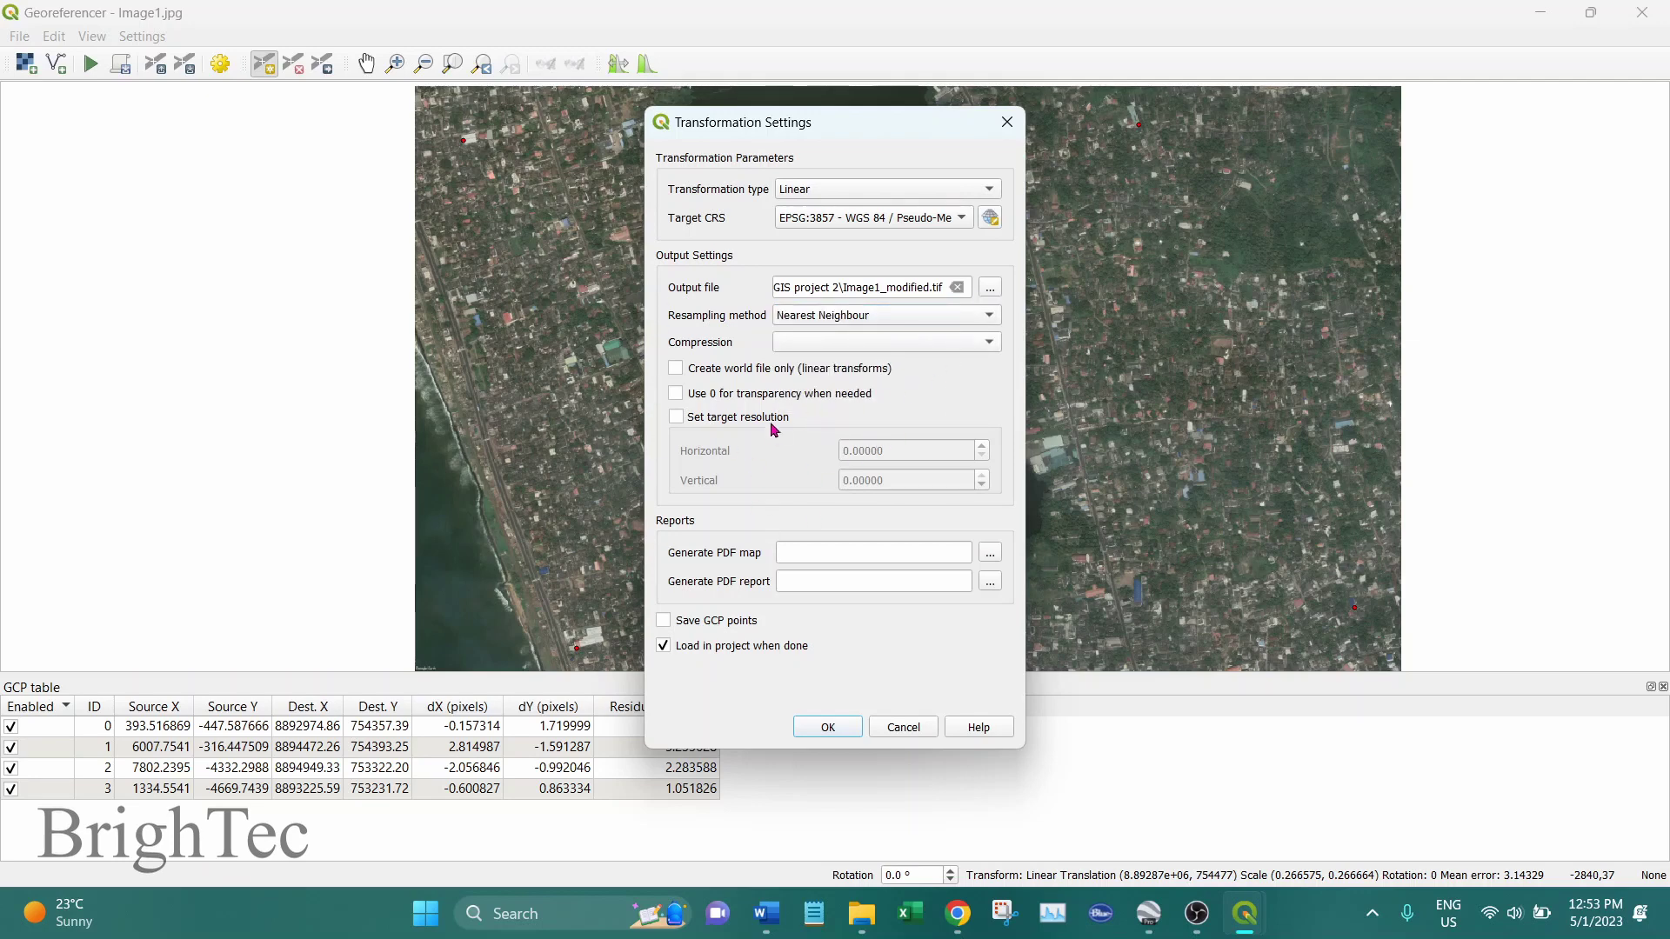
{"action": "left_click", "coordinate": [826, 729]}
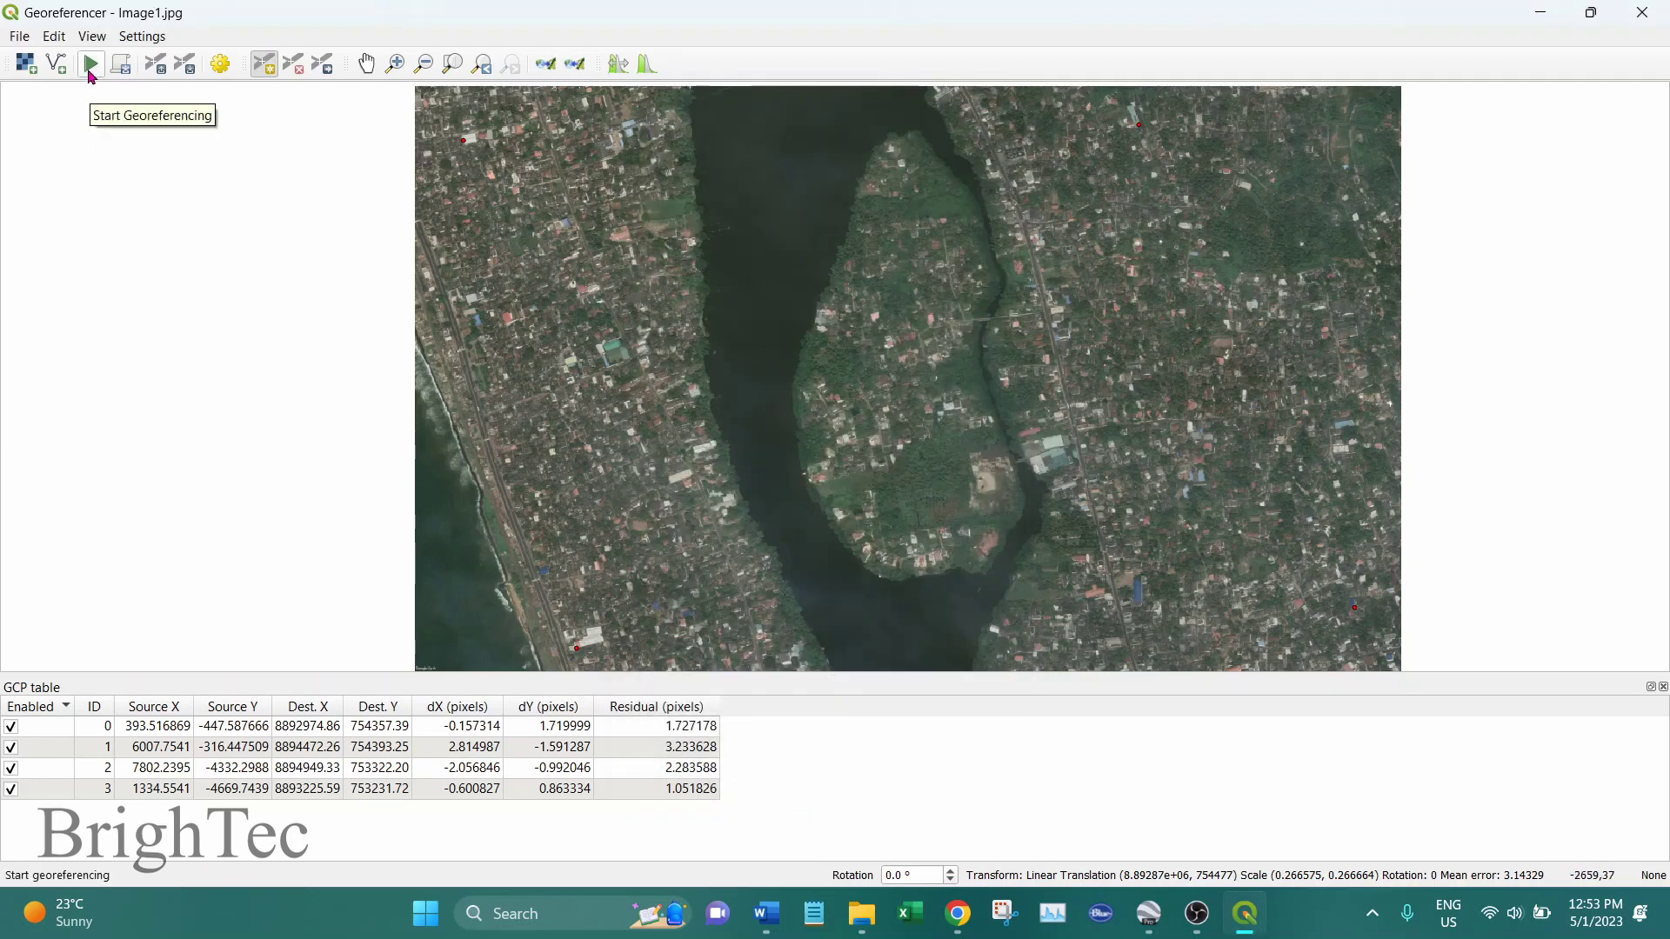
- Run the georeferencing and close the Georeferencer, saving the control points as Image1.jpg.points in the GIS project 2 folder
{"action": "left_click", "coordinate": [91, 65]}
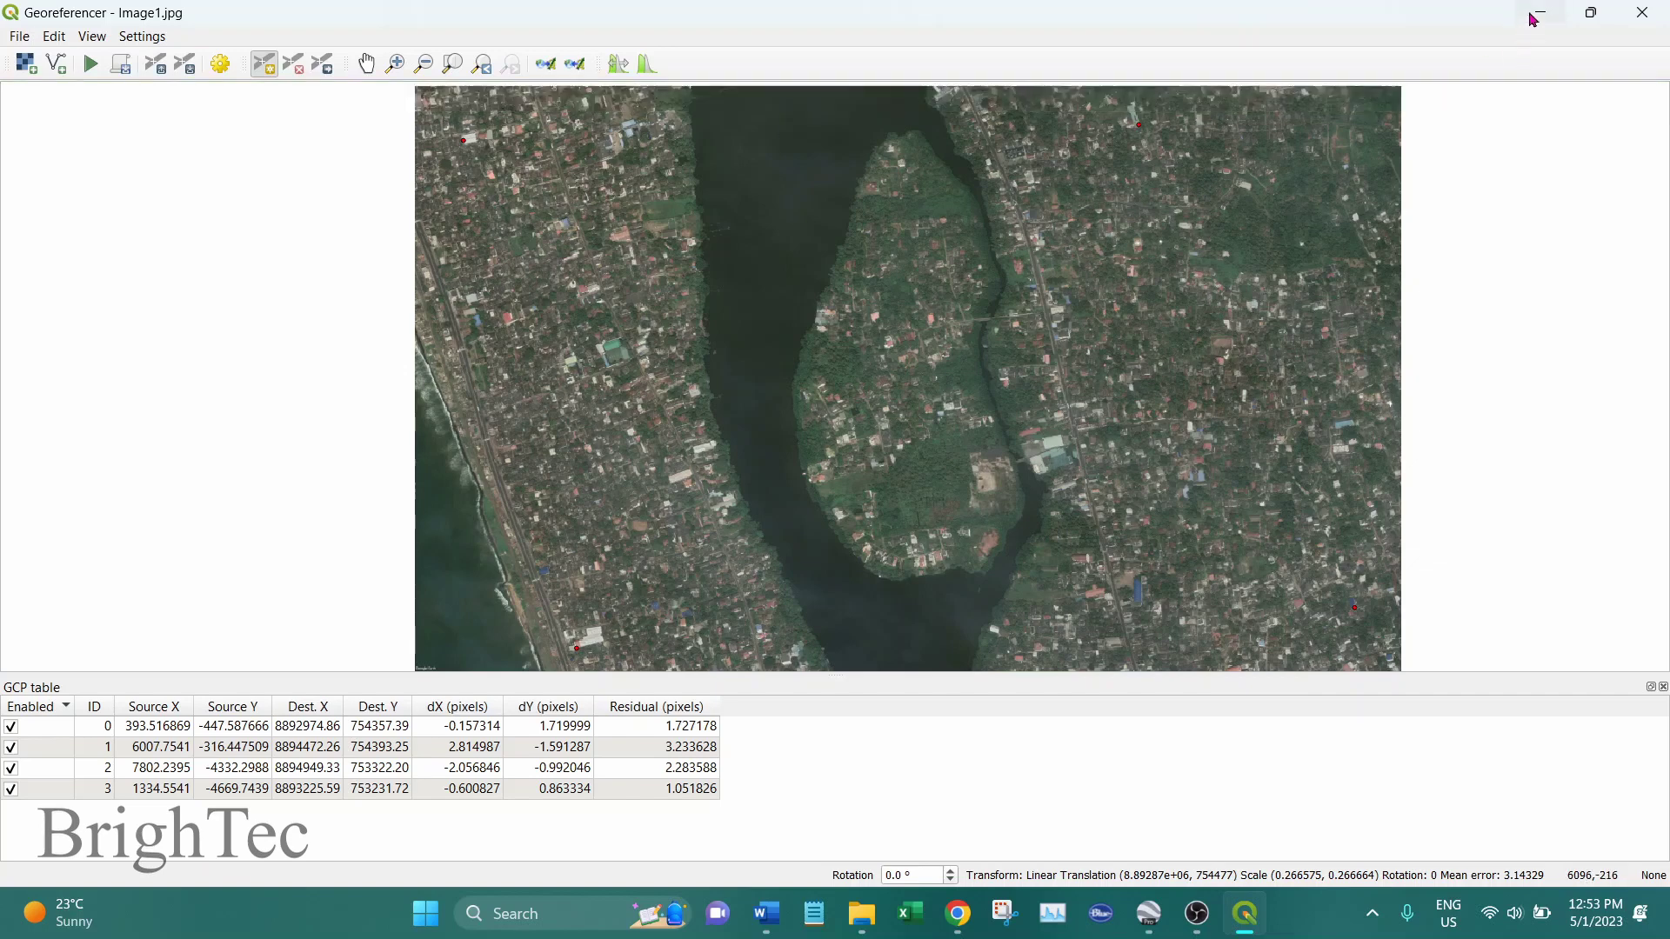
{"action": "left_click", "coordinate": [1652, 21]}
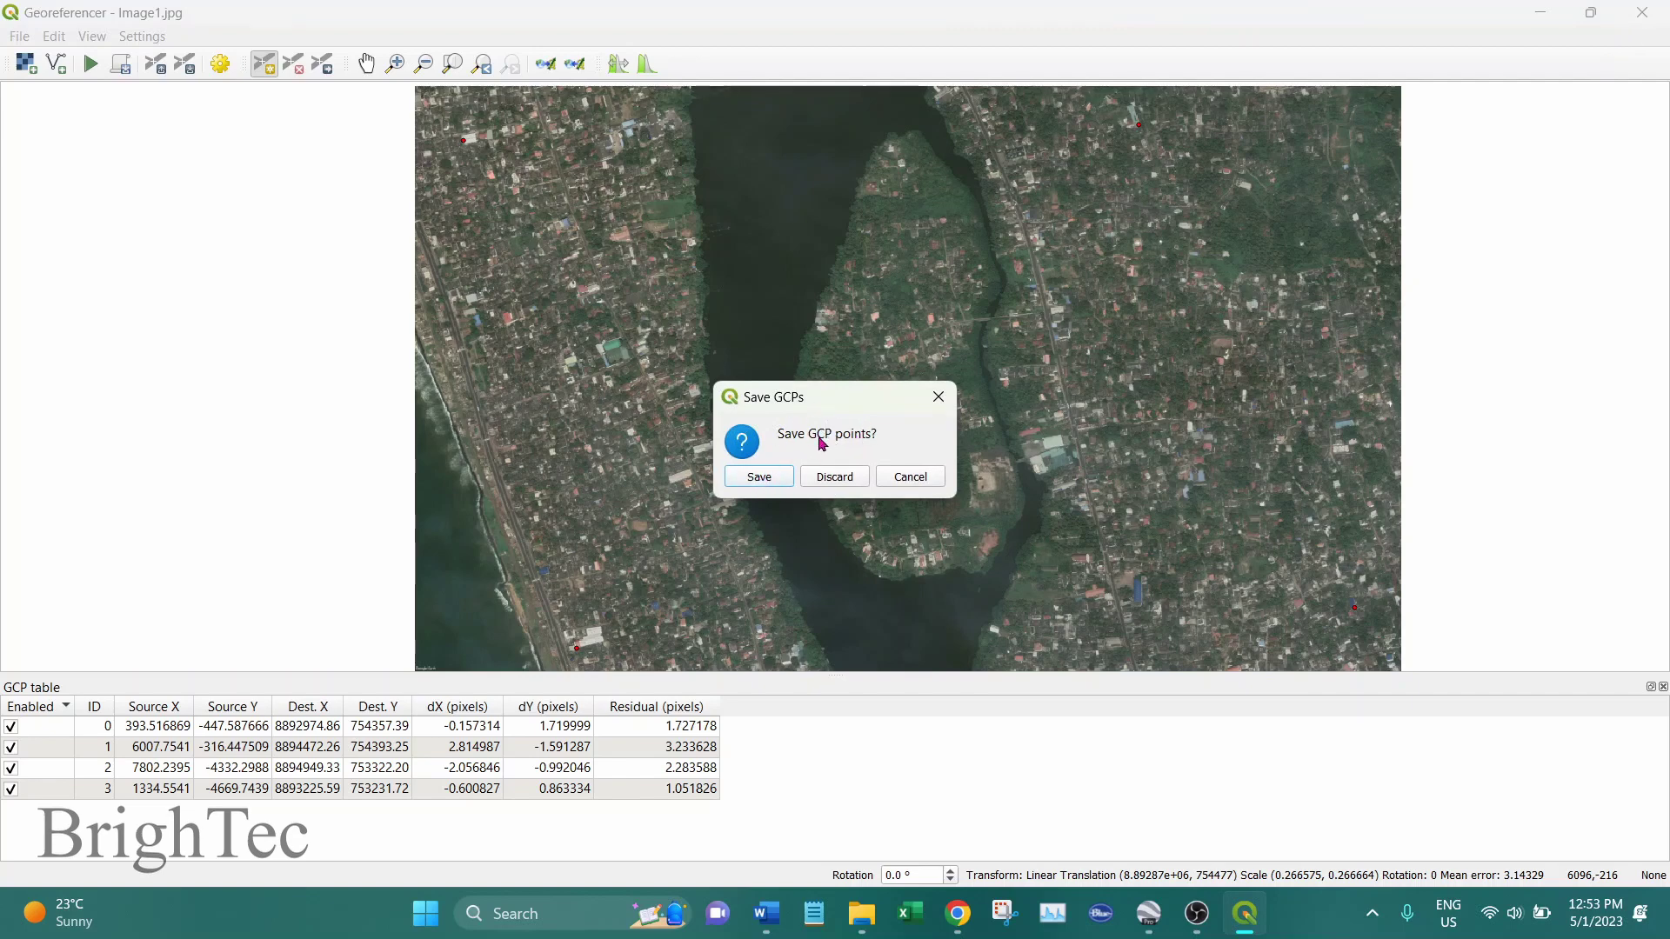
{"action": "left_click", "coordinate": [759, 478]}
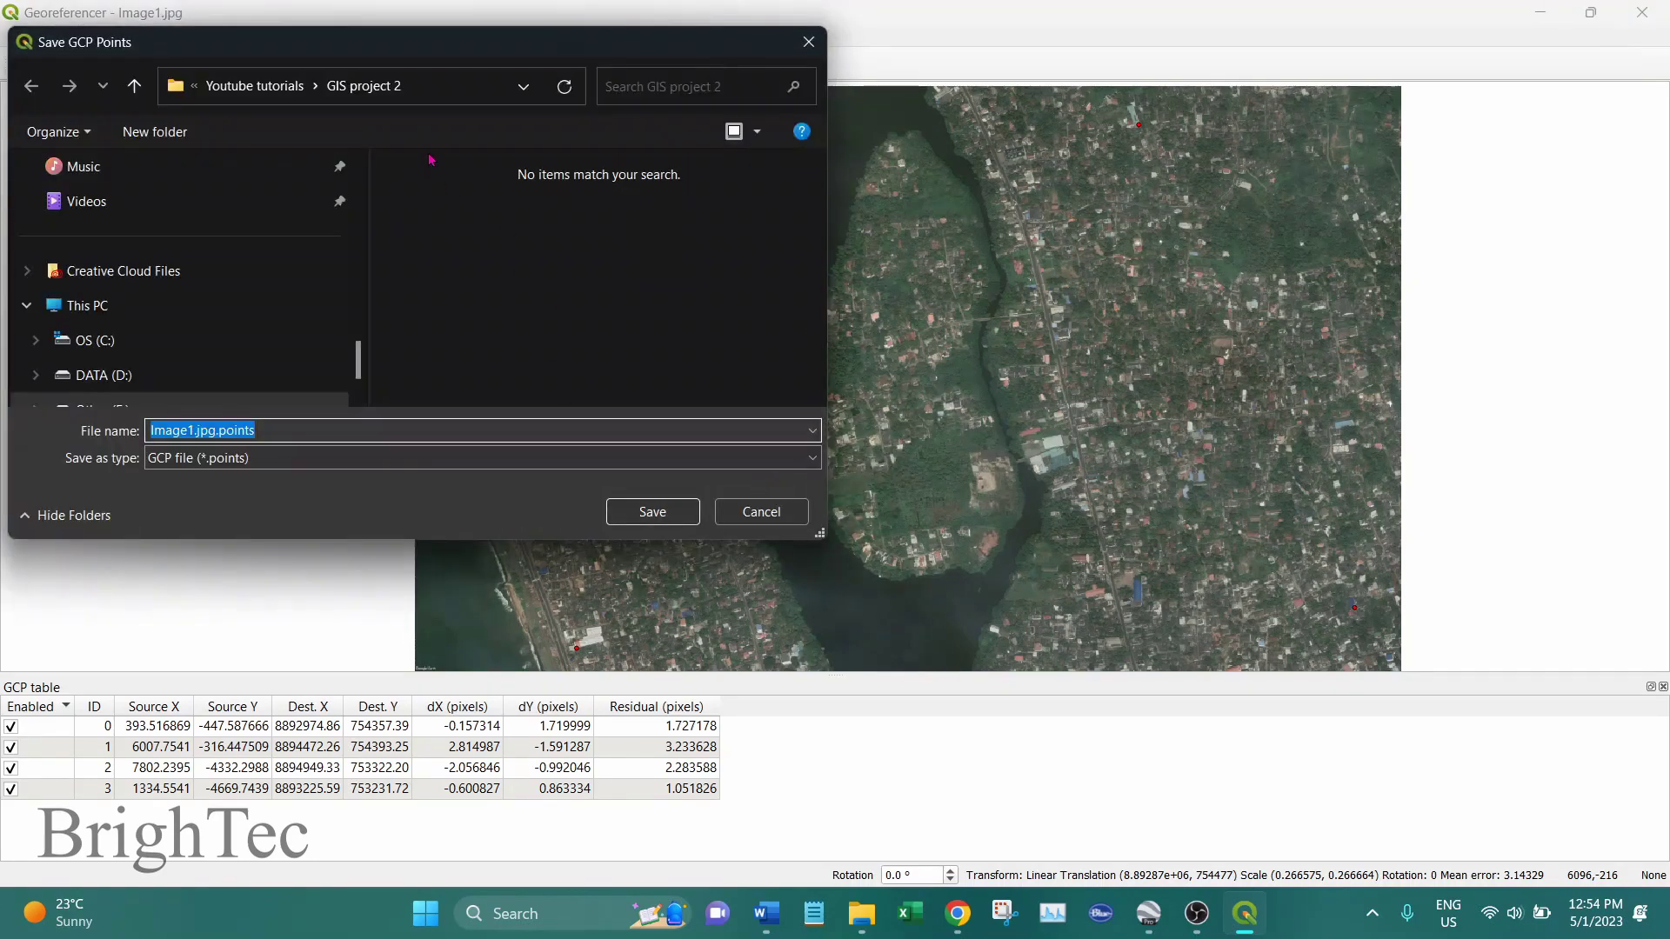
{"action": "left_click", "coordinate": [650, 512]}
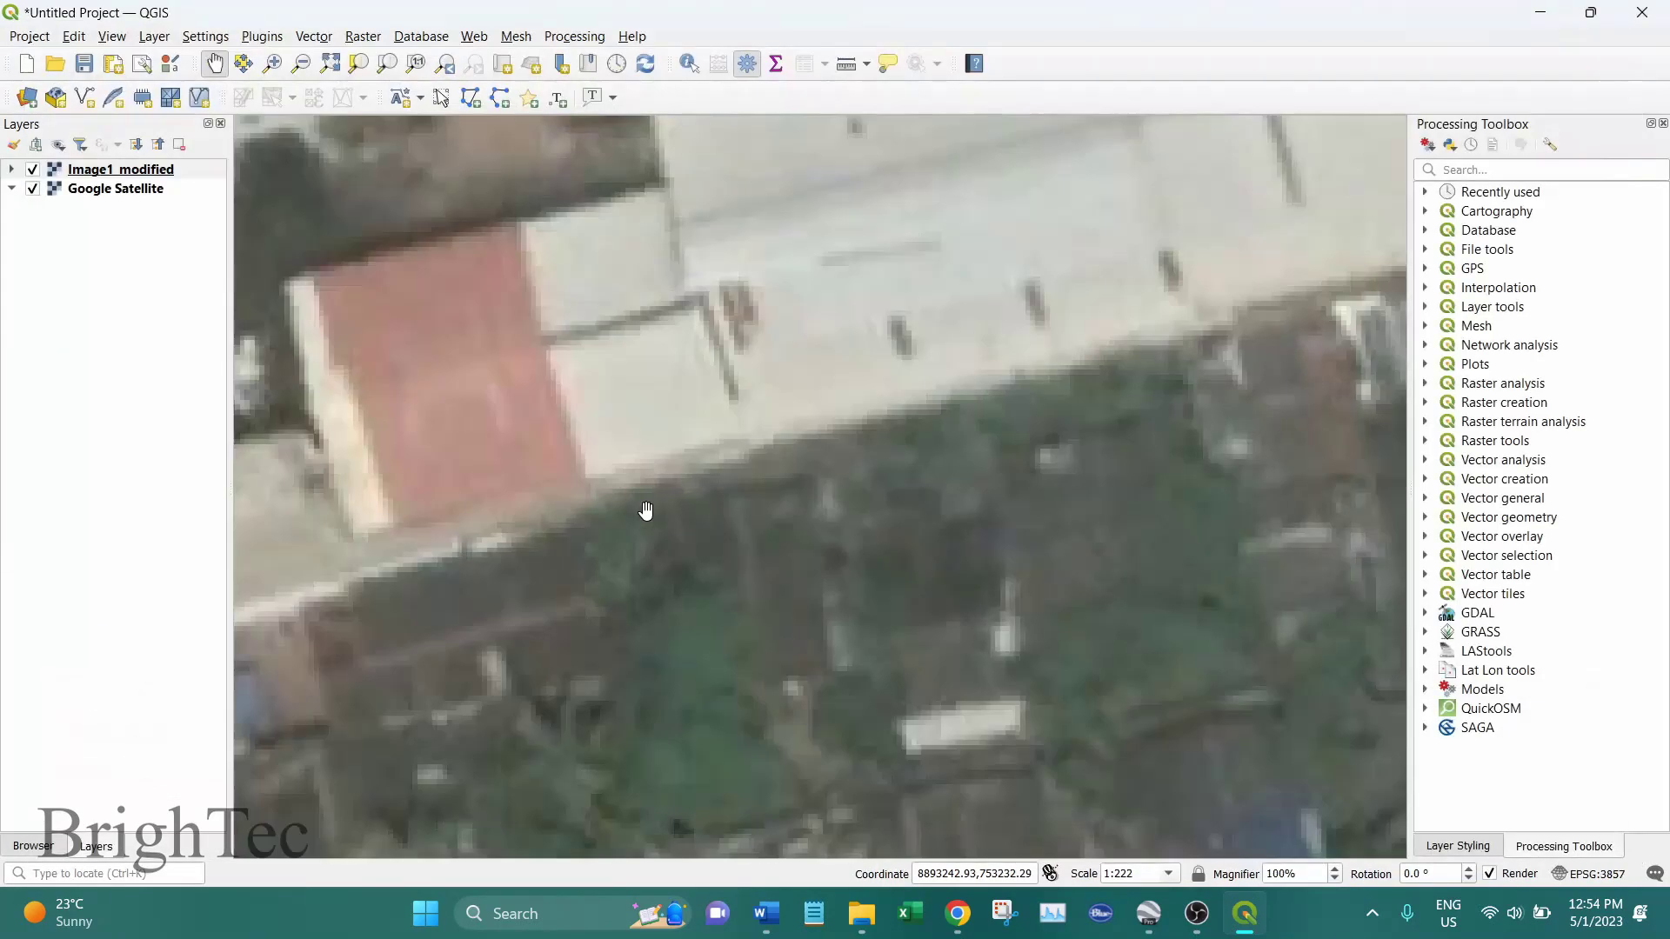
- Zoom the map to the extent of the Image1_modified layer and view it against the surrounding satellite imagery
{"action": "scroll", "coordinate": [498, 362], "scroll_direction": "down", "scroll_amount": 1}
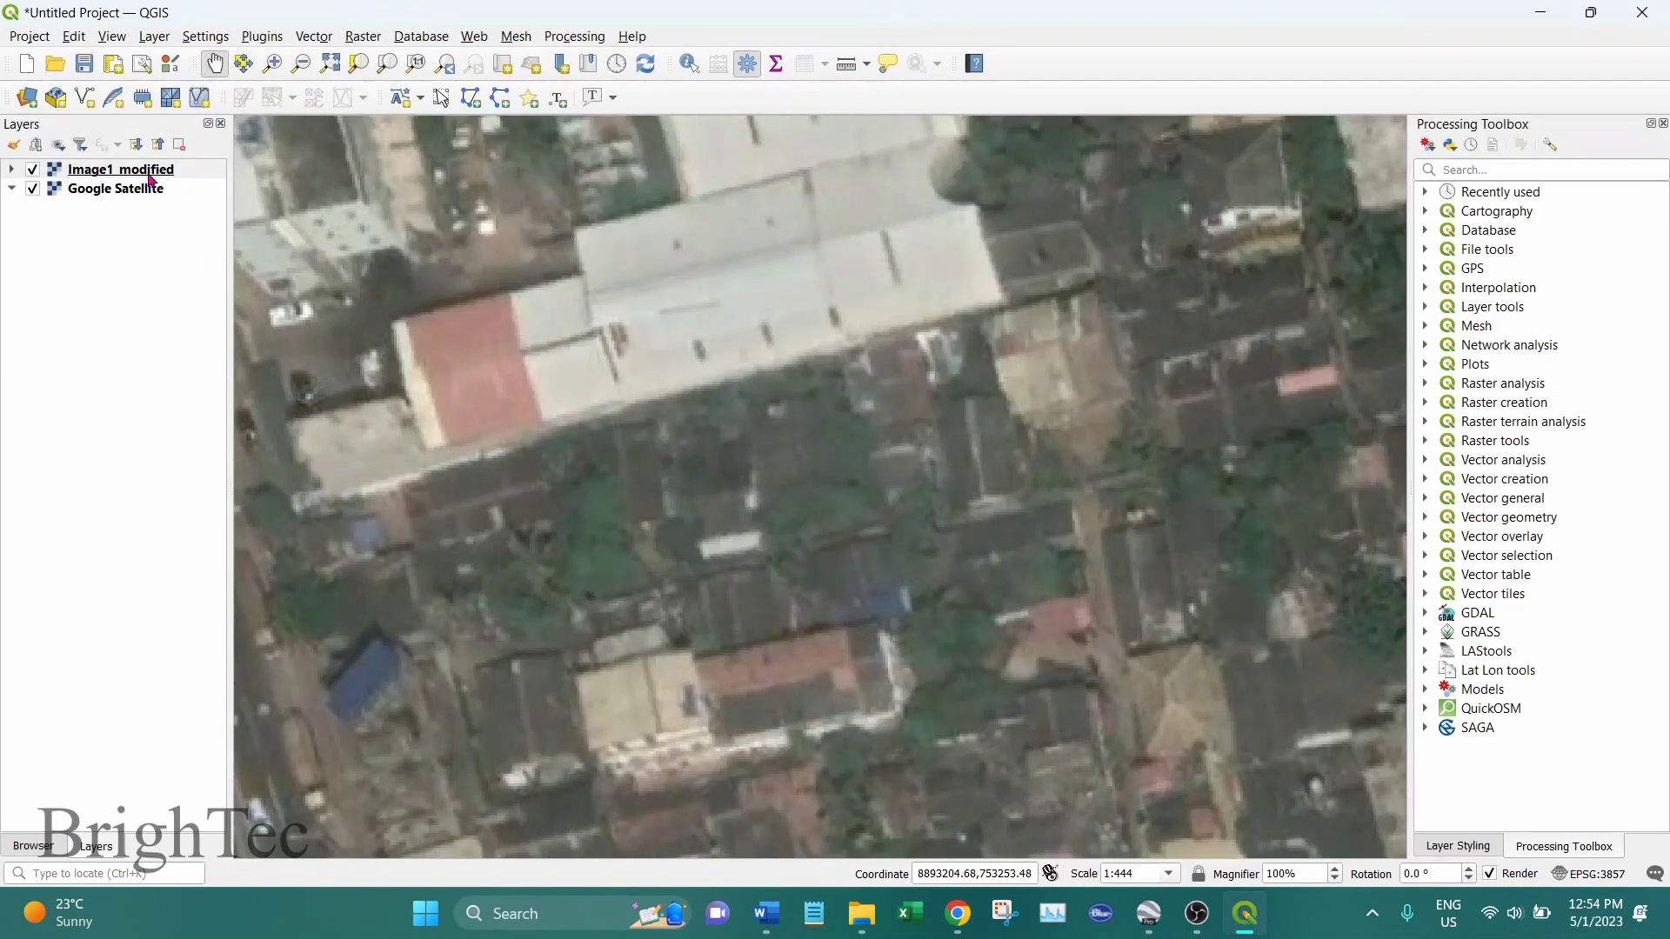
{"action": "left_click", "coordinate": [181, 177]}
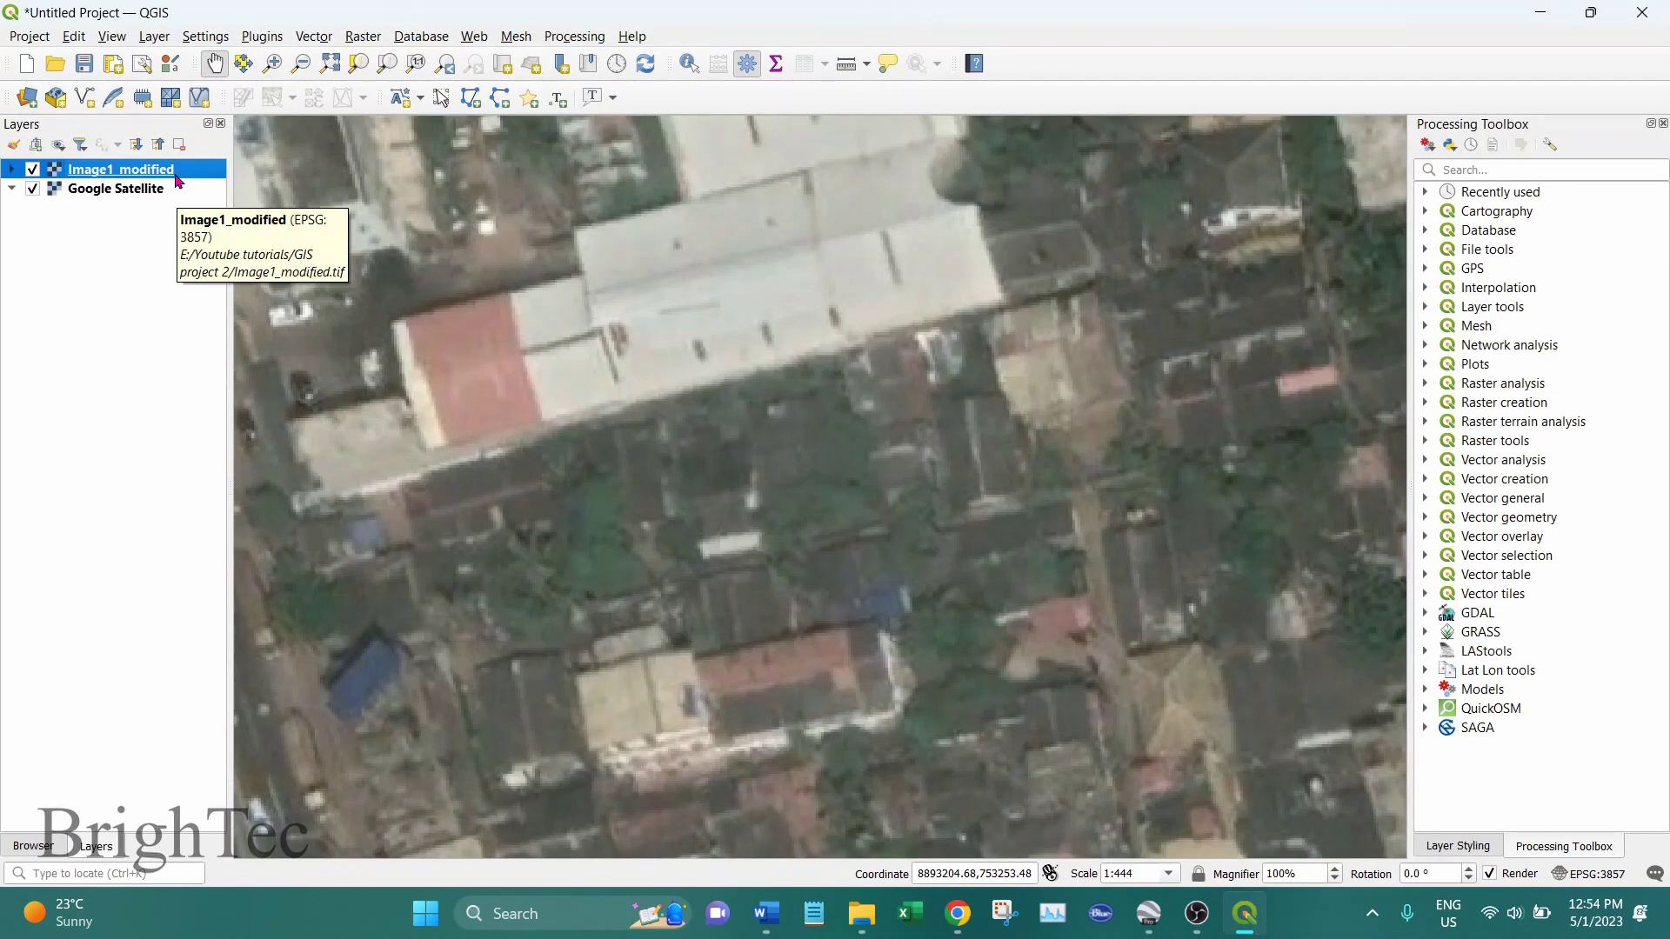
{"action": "right_click", "coordinate": [178, 178]}
{"action": "left_click", "coordinate": [277, 183]}
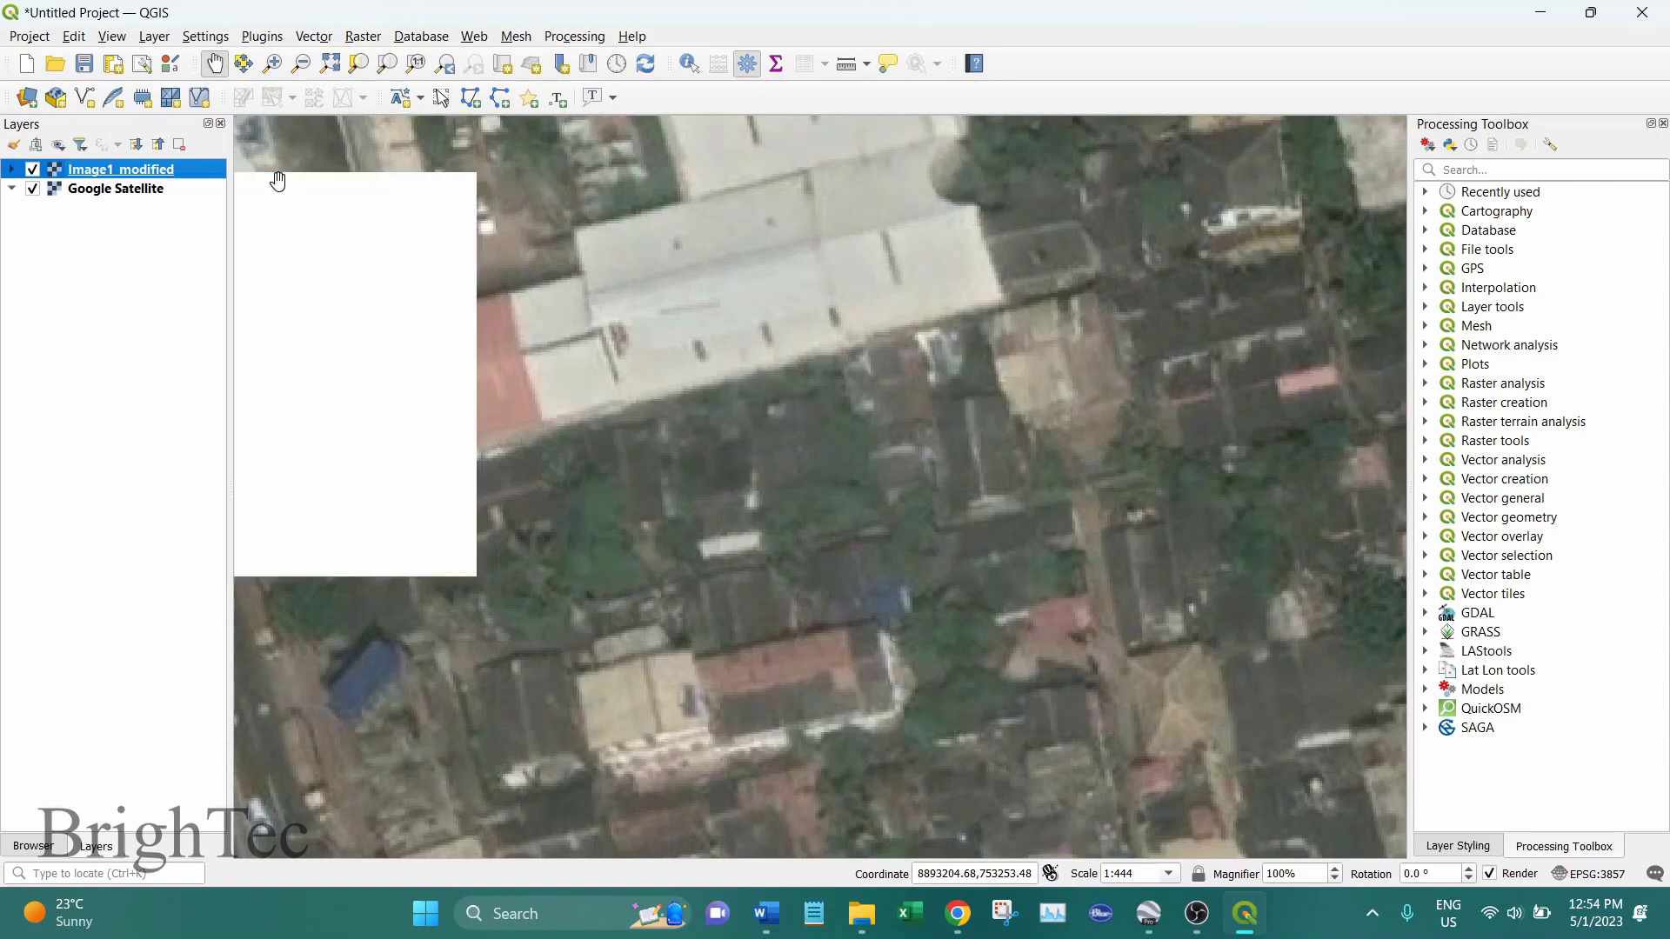
{"action": "scroll", "coordinate": [633, 478], "scroll_direction": "down", "scroll_amount": 1}
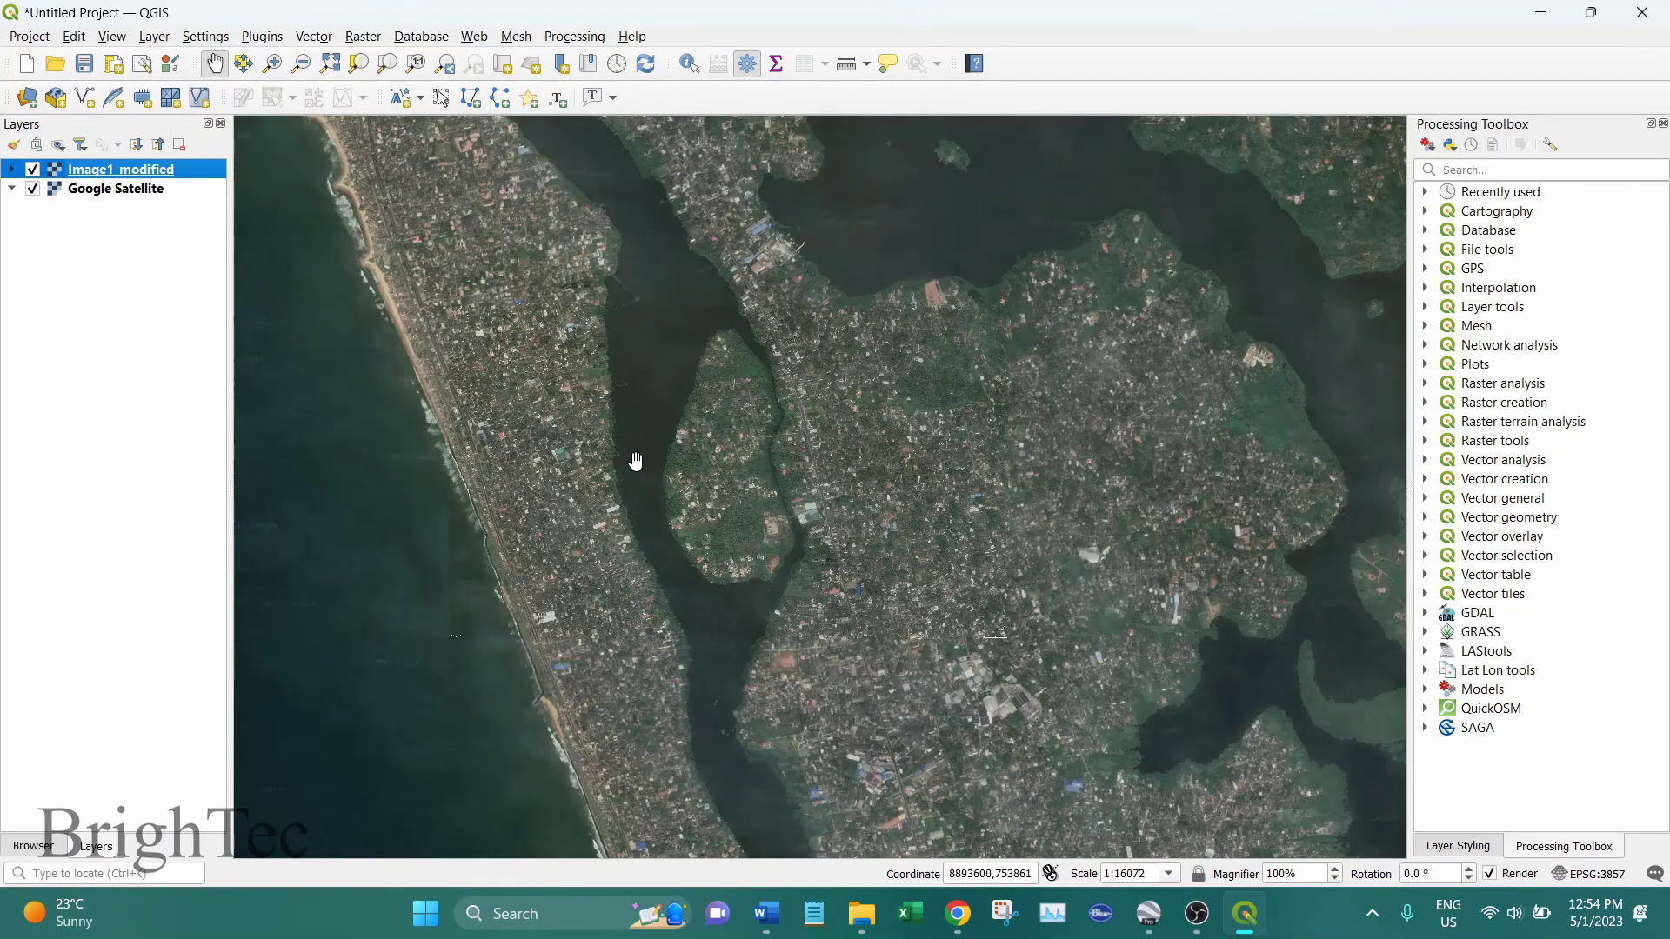
- Check Image1_modified against the basemap by hiding the image, then hiding Google Satellite and showing only the image
{"action": "scroll", "coordinate": [634, 455], "scroll_direction": "down", "scroll_amount": 1}
{"action": "left_click", "coordinate": [32, 171]}
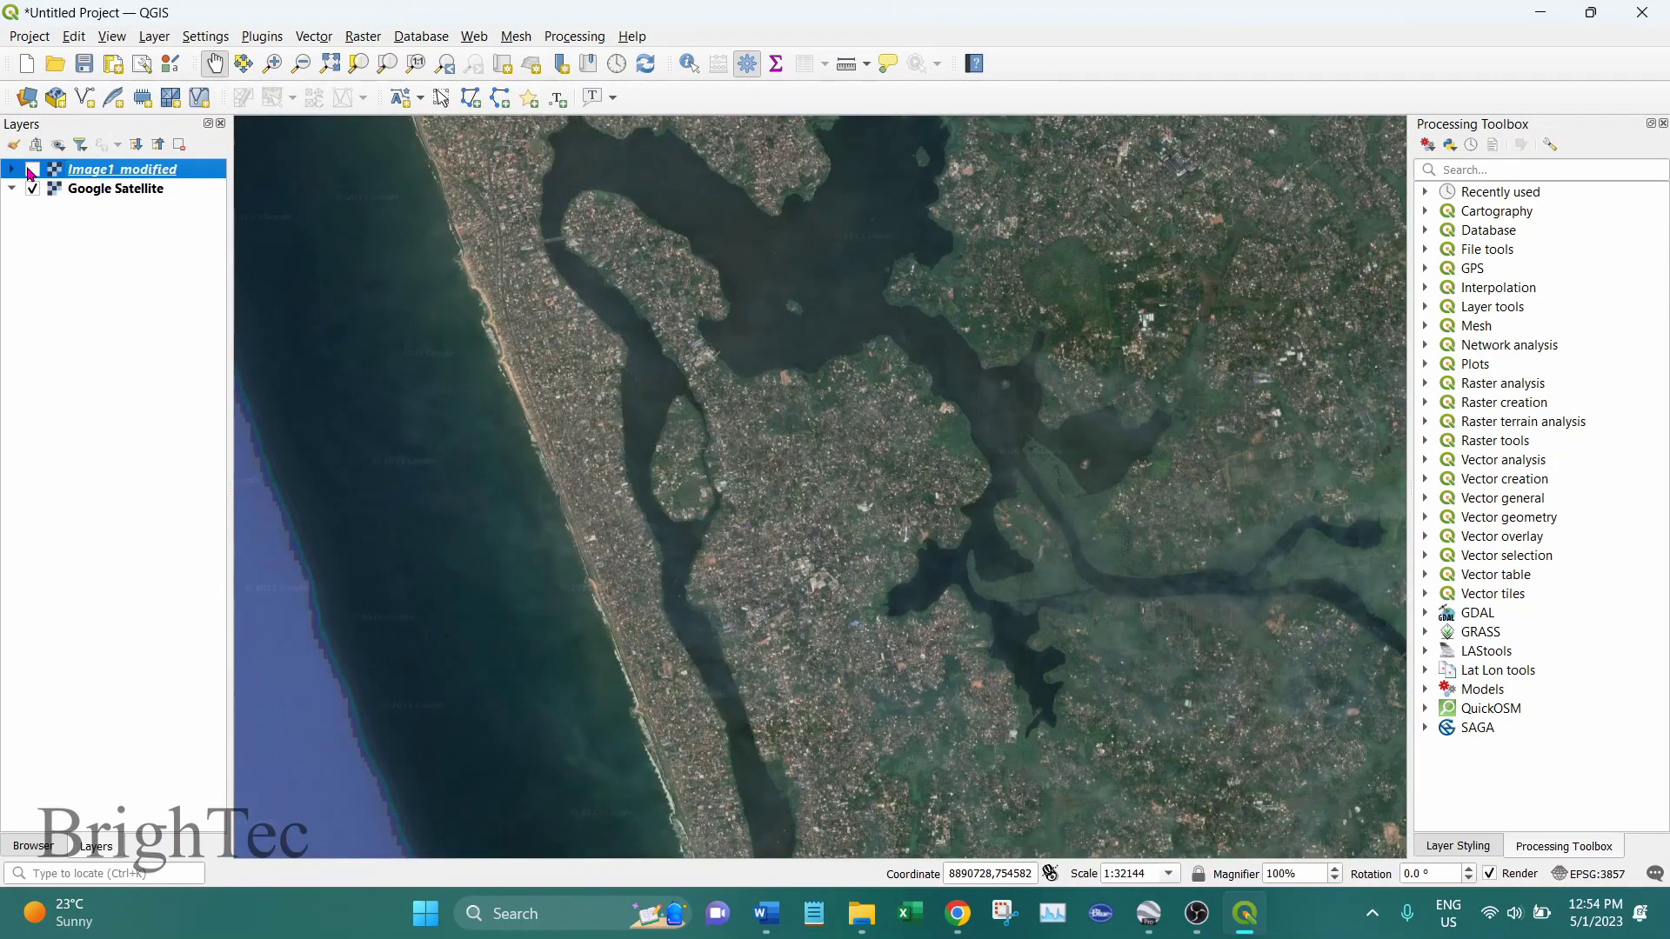
{"action": "scroll", "coordinate": [511, 418], "scroll_direction": "up", "scroll_amount": 1}
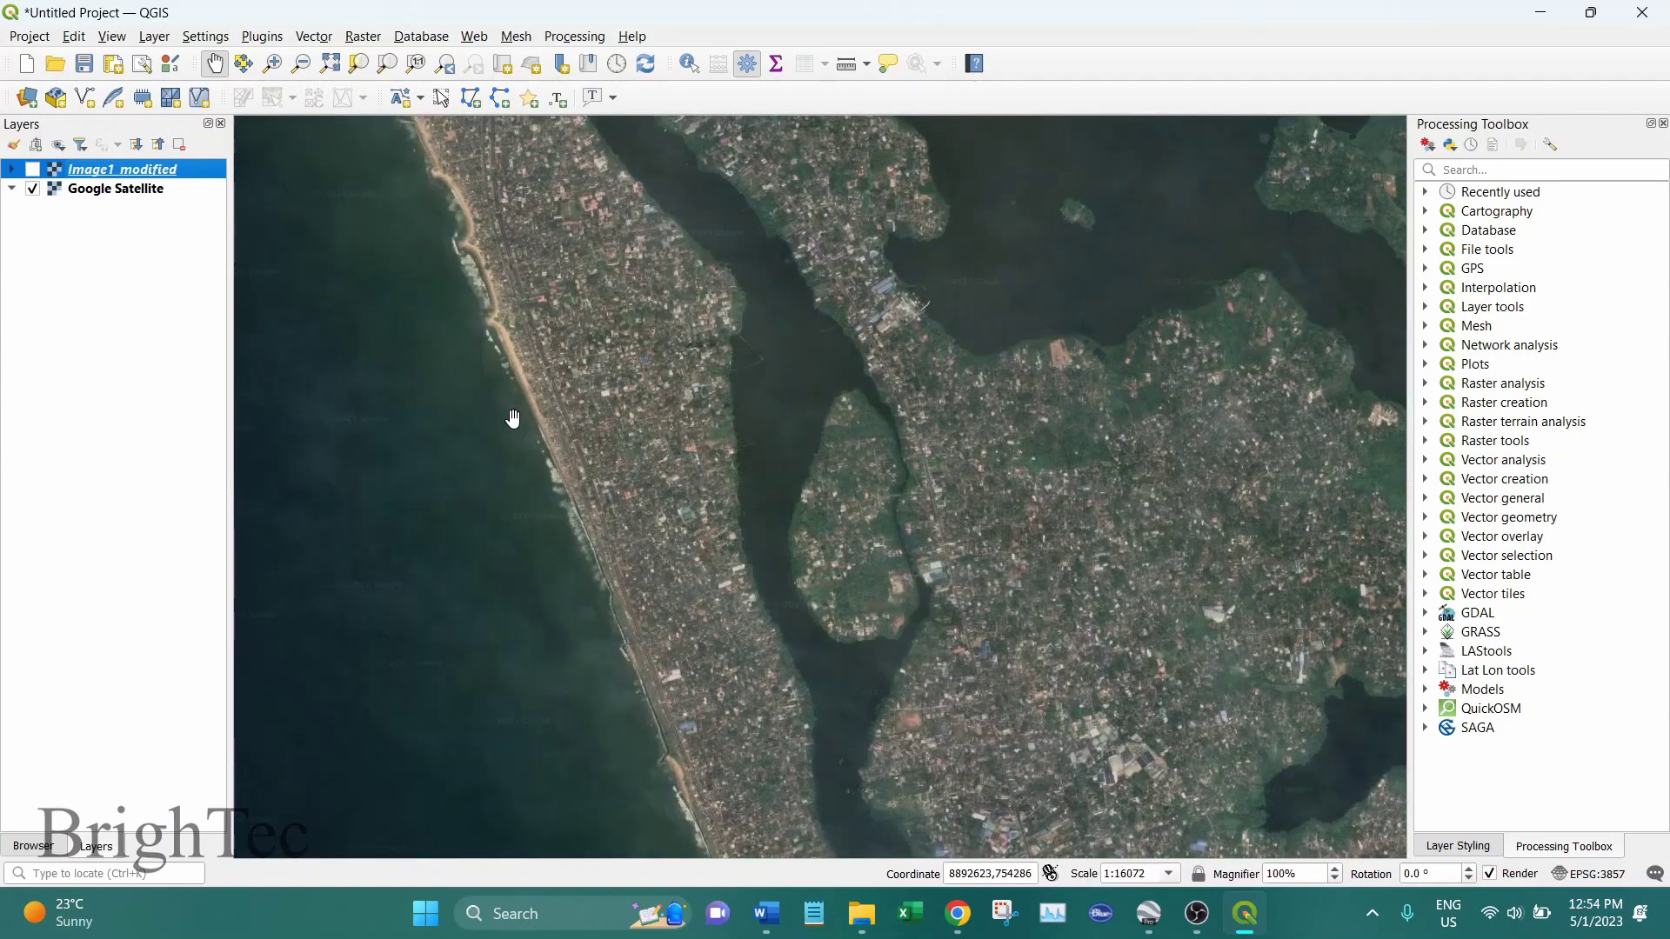
{"action": "left_click", "coordinate": [32, 188]}
{"action": "left_click", "coordinate": [33, 169]}
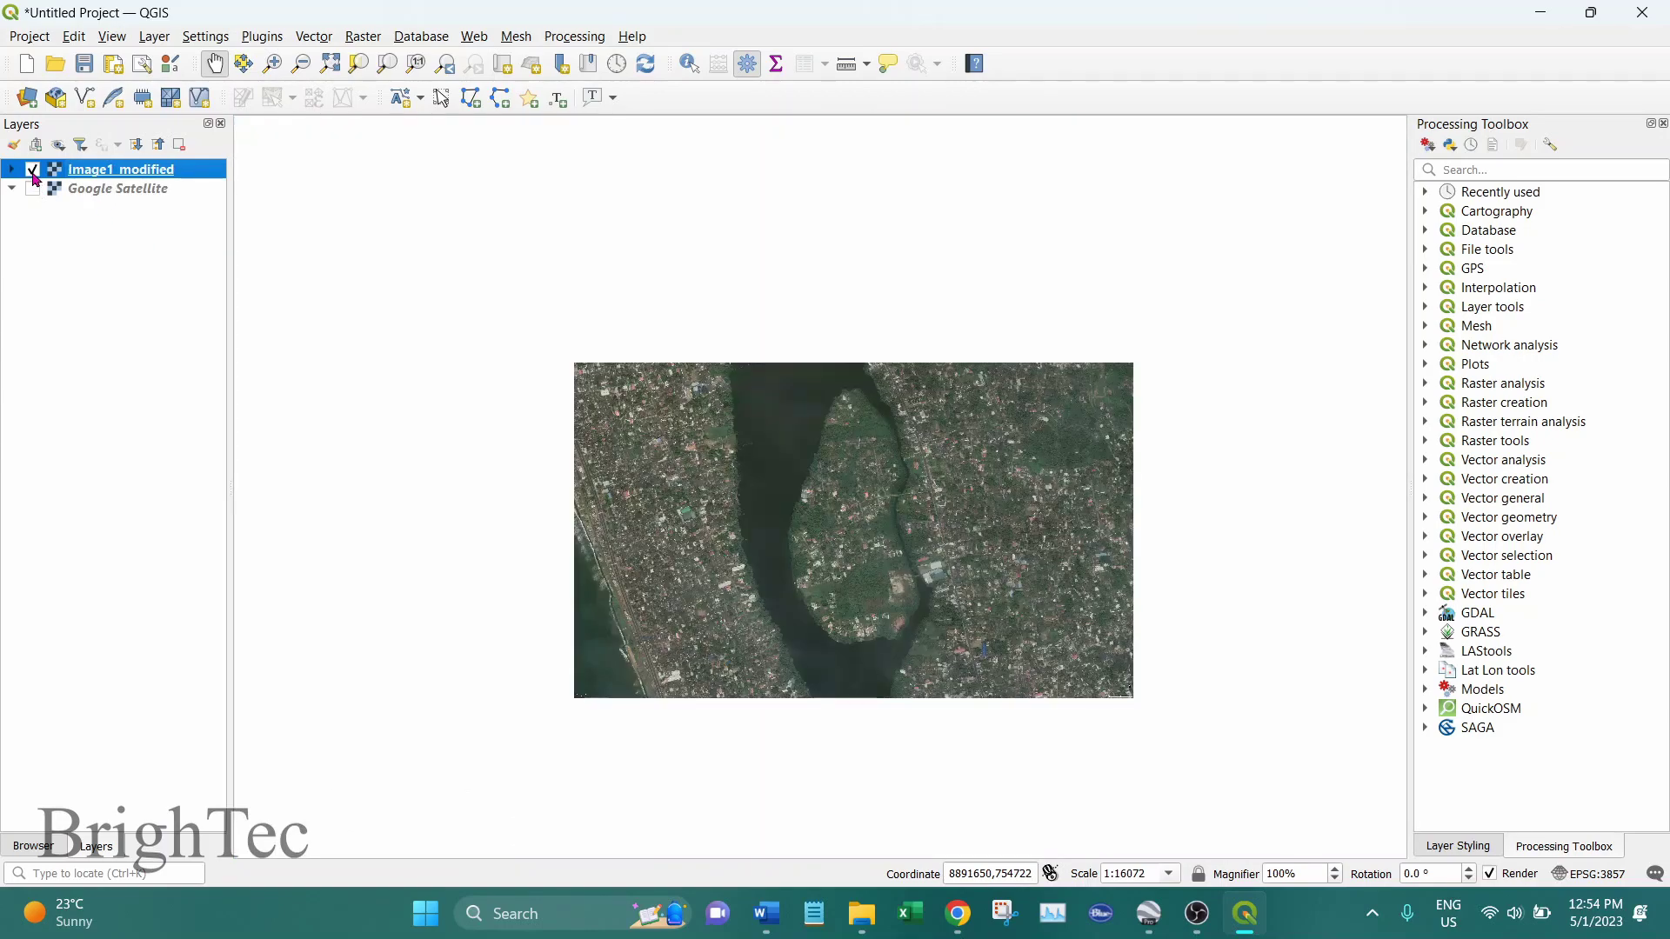
- Examine the isolated Image1_modified raster up close, toggling Google Satellite to compare the river and island outlines
{"action": "scroll", "coordinate": [562, 516], "scroll_direction": "up", "scroll_amount": 2}
{"action": "scroll", "coordinate": [791, 520], "scroll_direction": "down", "scroll_amount": 2}
{"action": "left_click_drag", "start_coordinate": [790, 520], "coordinate": [636, 489]}
{"action": "scroll", "coordinate": [636, 490], "scroll_direction": "up", "scroll_amount": 1}
{"action": "left_click", "coordinate": [32, 187]}
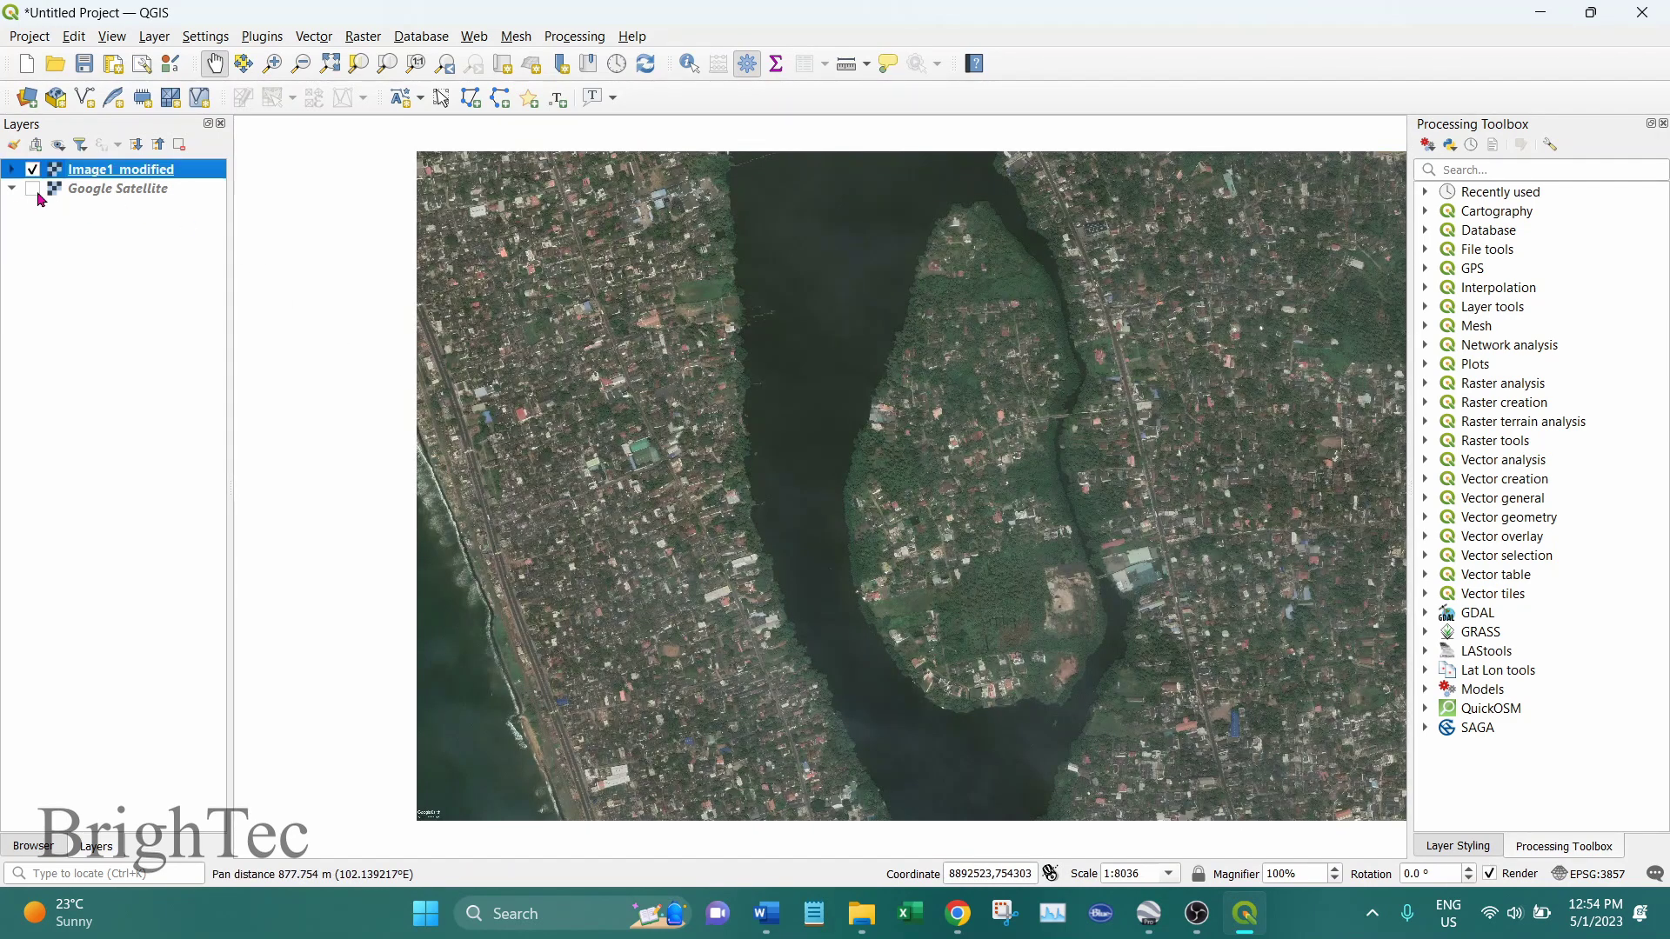
{"action": "left_click", "coordinate": [34, 189]}
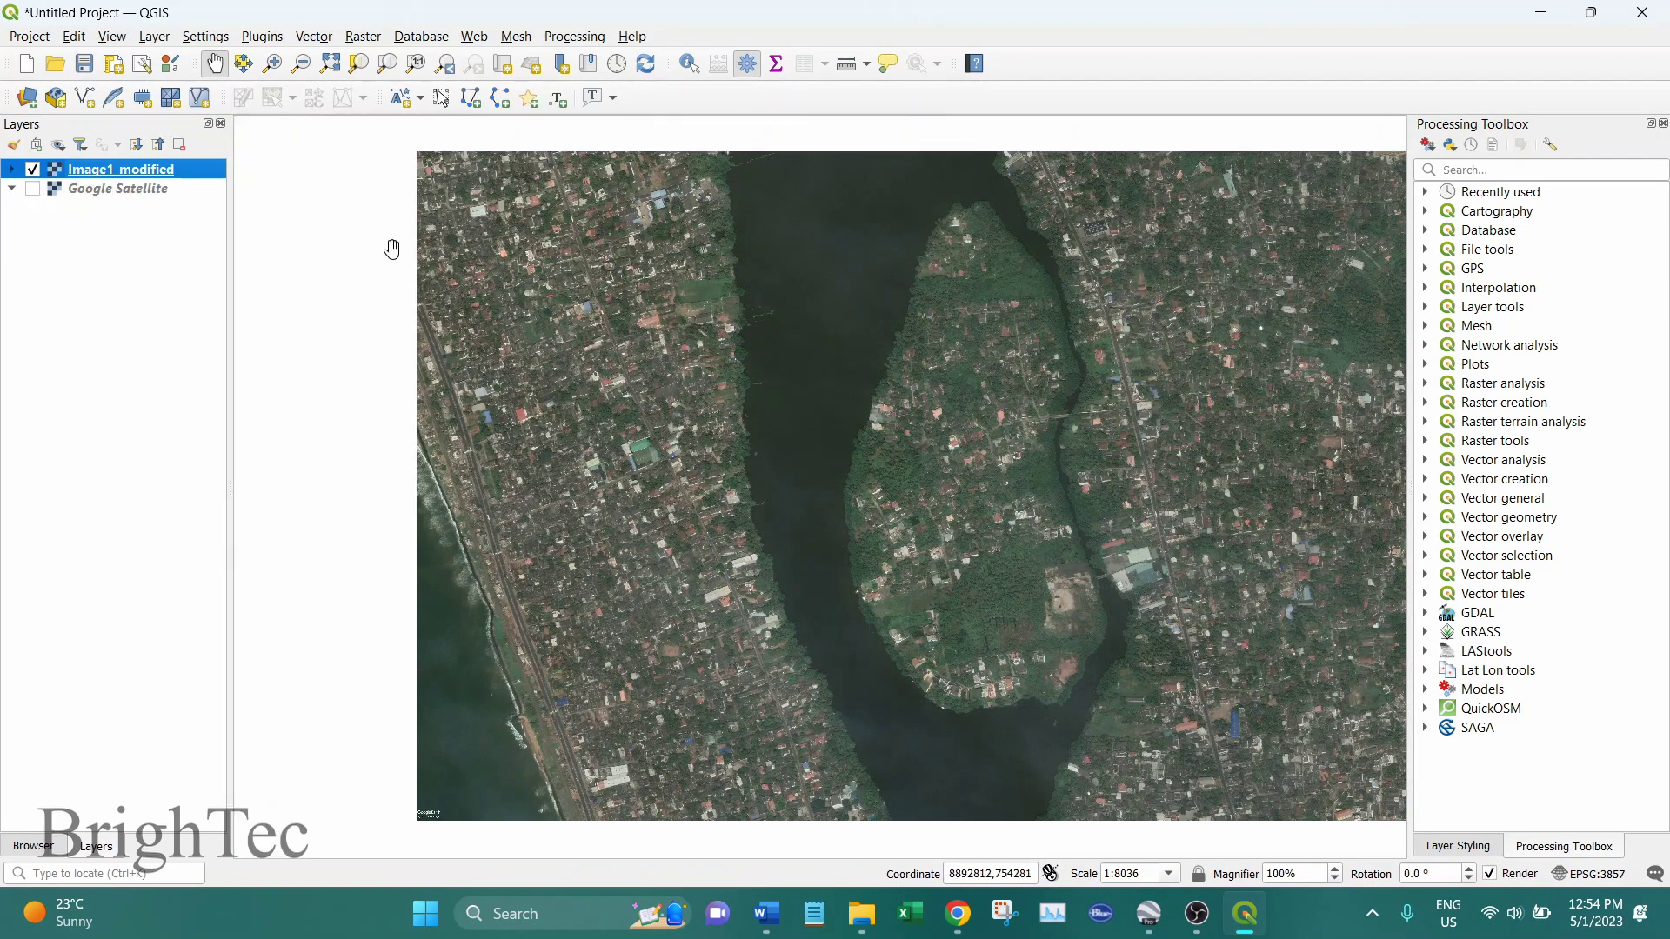
- Compare roads and buildings along the image's western edge by repeatedly toggling Google Satellite, ending at the full extent of Image1_modified
{"action": "scroll", "coordinate": [417, 270], "scroll_direction": "up", "scroll_amount": 1}
{"action": "scroll", "coordinate": [360, 313], "scroll_direction": "up", "scroll_amount": 1}
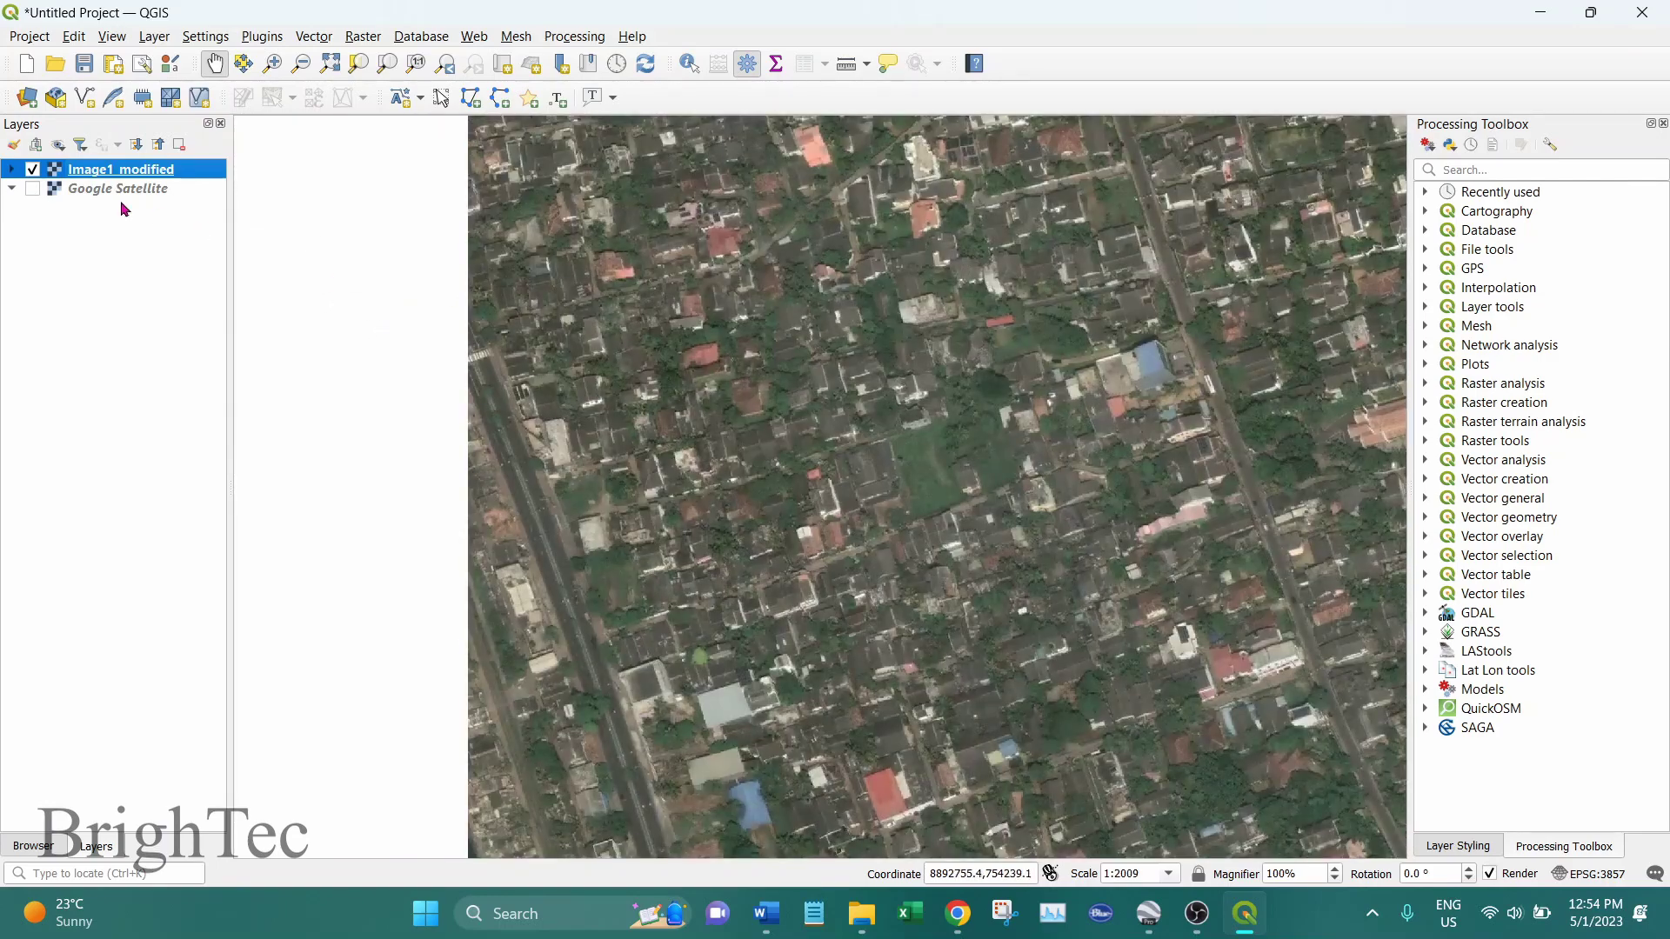
{"action": "left_click", "coordinate": [32, 190]}
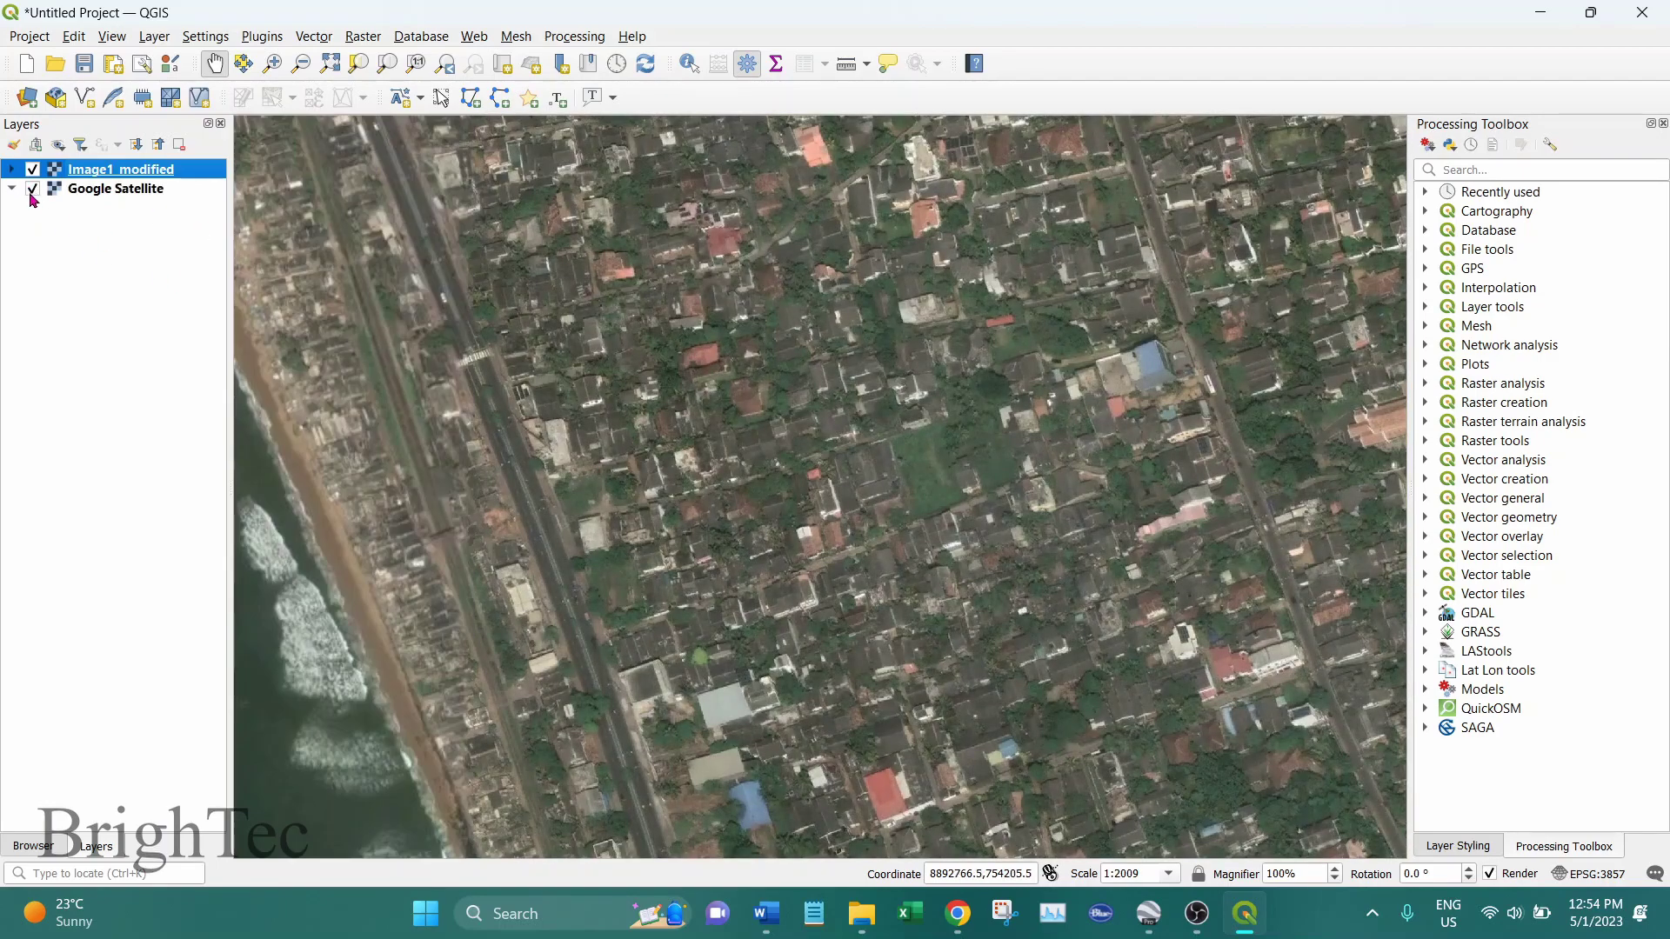
{"action": "left_click", "coordinate": [32, 190]}
{"action": "left_click", "coordinate": [32, 190]}
{"action": "left_click", "coordinate": [32, 191]}
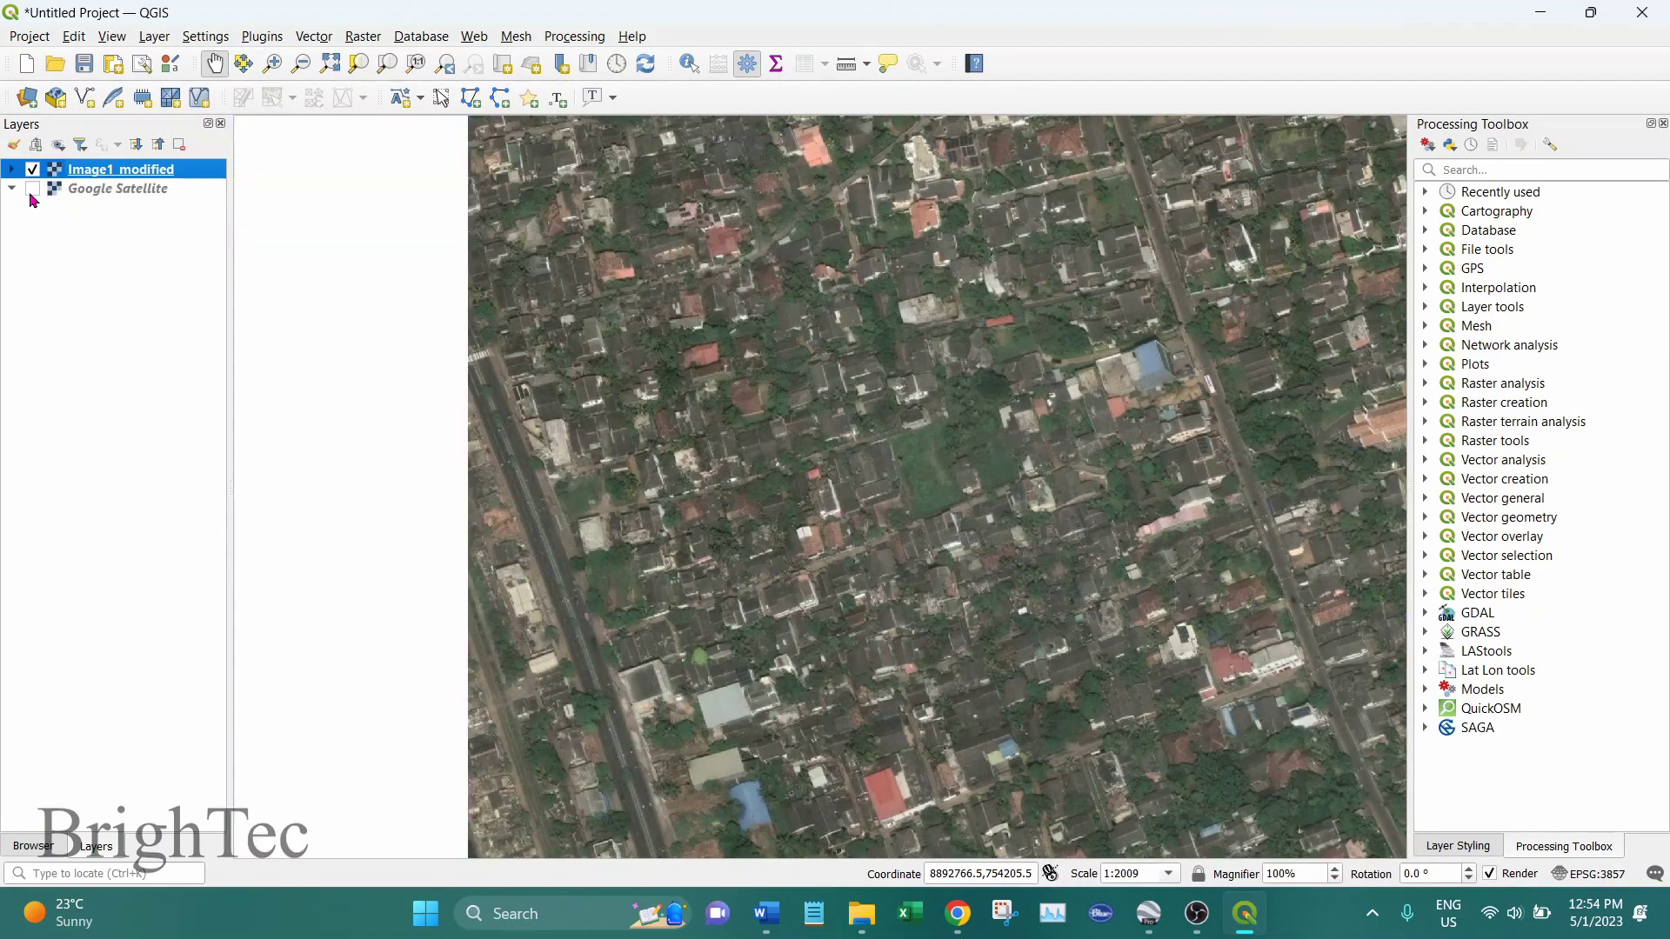
{"action": "left_click", "coordinate": [32, 191]}
{"action": "scroll", "coordinate": [709, 444], "scroll_direction": "down", "scroll_amount": 1}
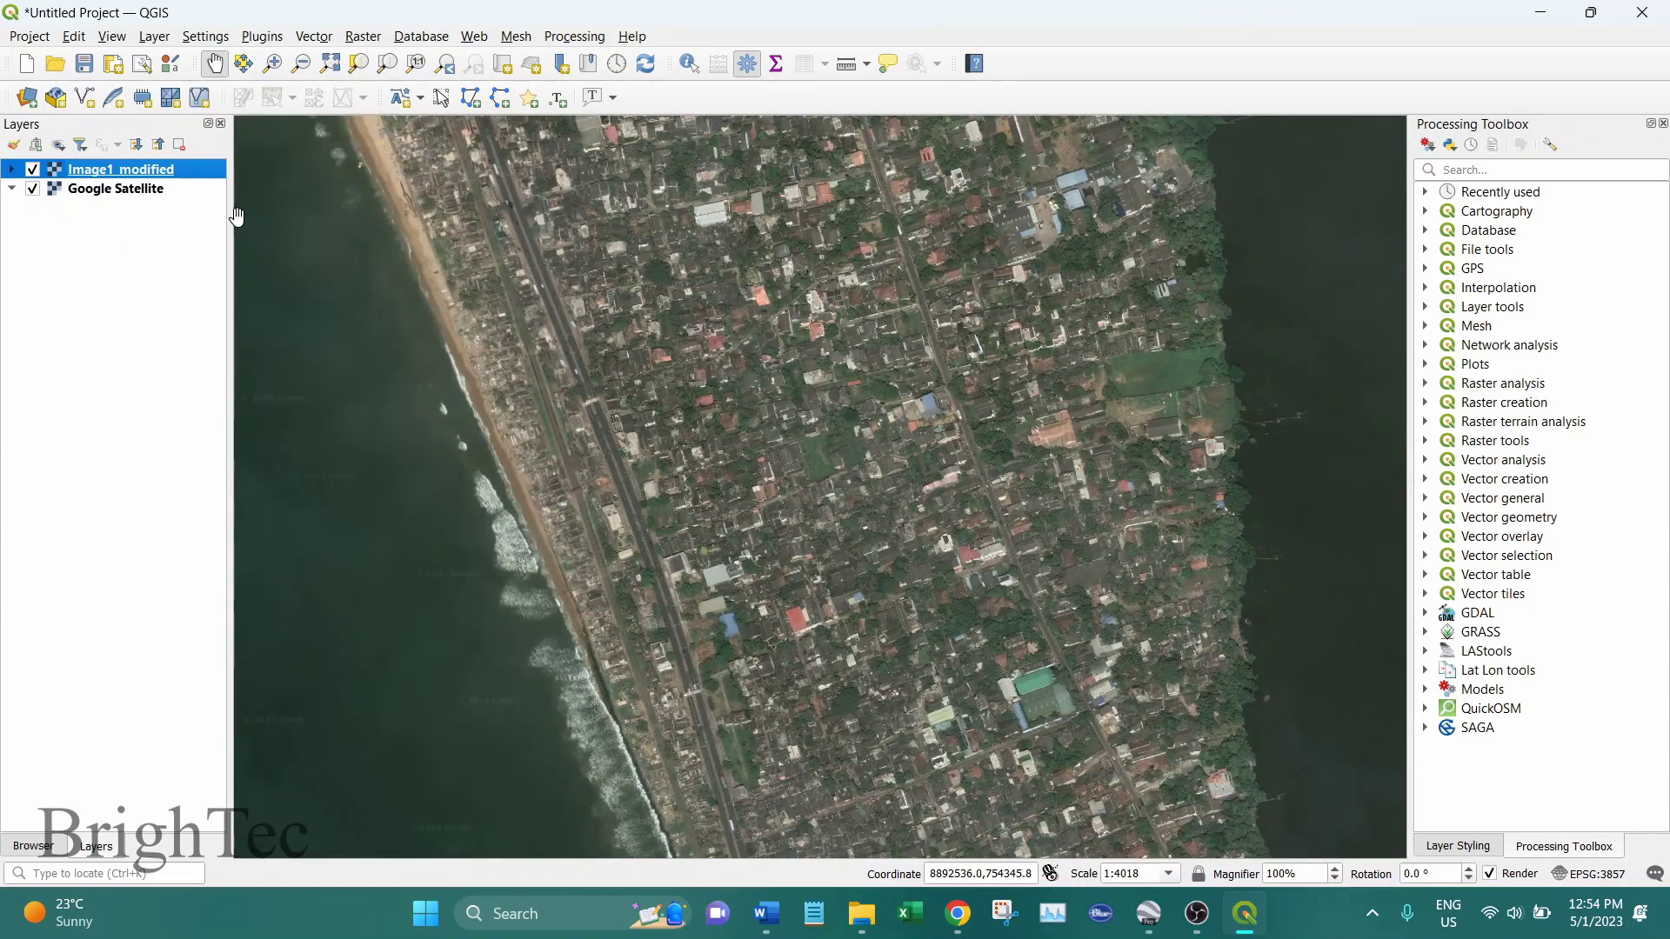
{"action": "right_click", "coordinate": [182, 171]}
{"action": "left_click", "coordinate": [235, 182]}
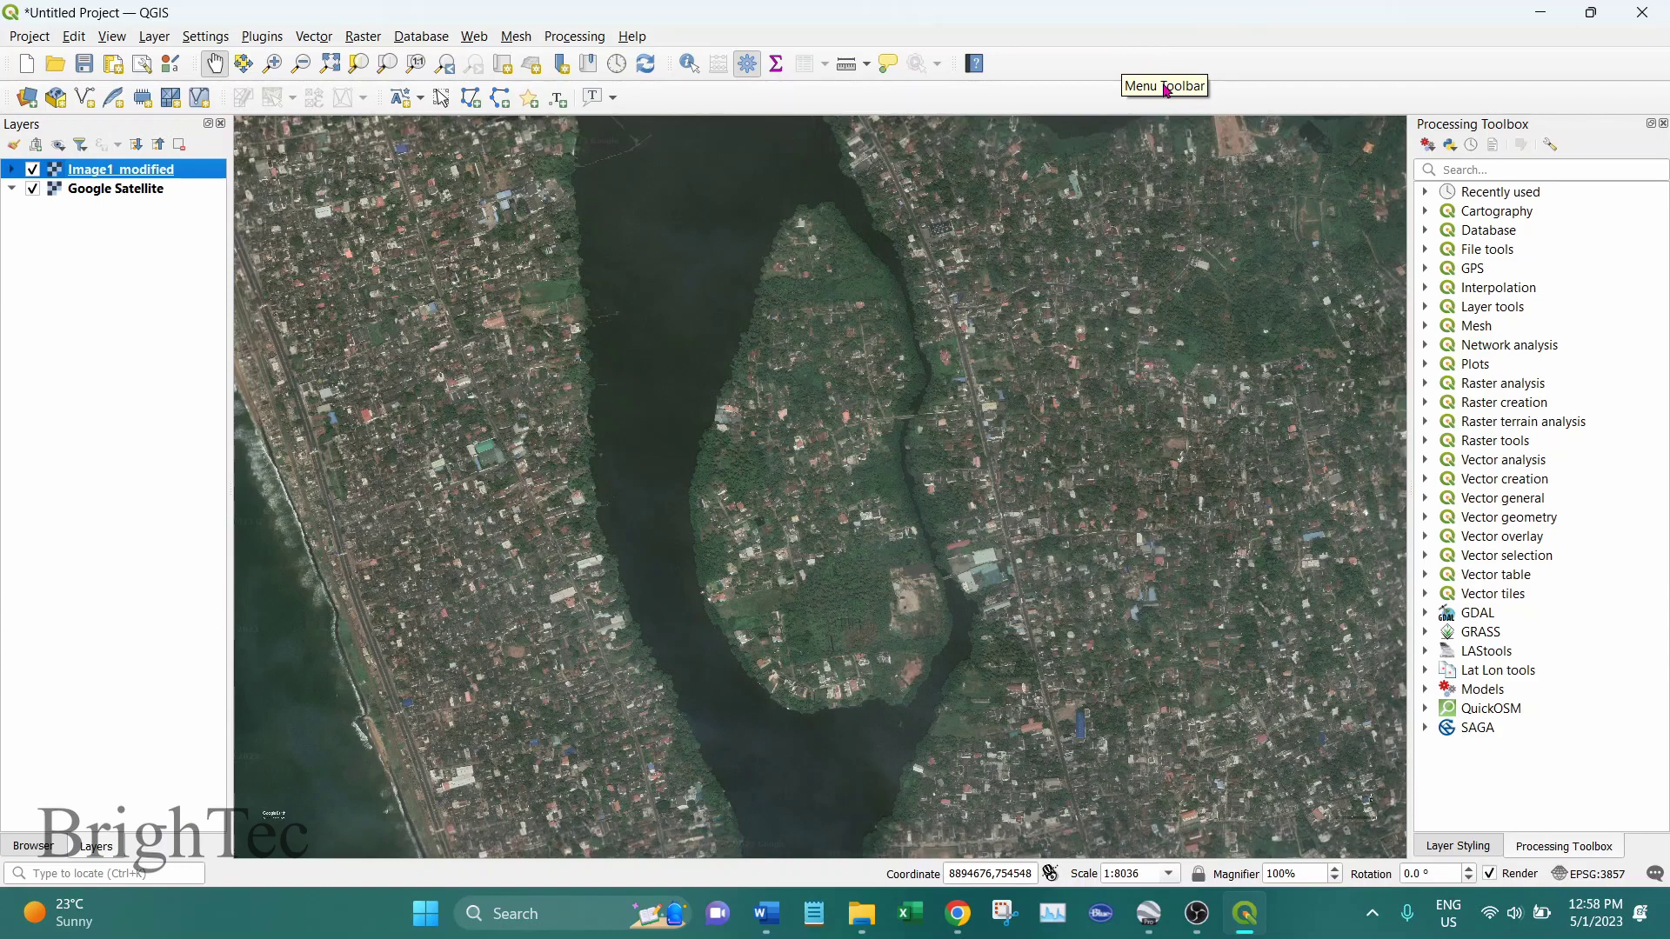
- Switch to Google Earth Pro and display the historical imagery from 2/2005 for the same area
{"action": "left_click", "coordinate": [1152, 913]}
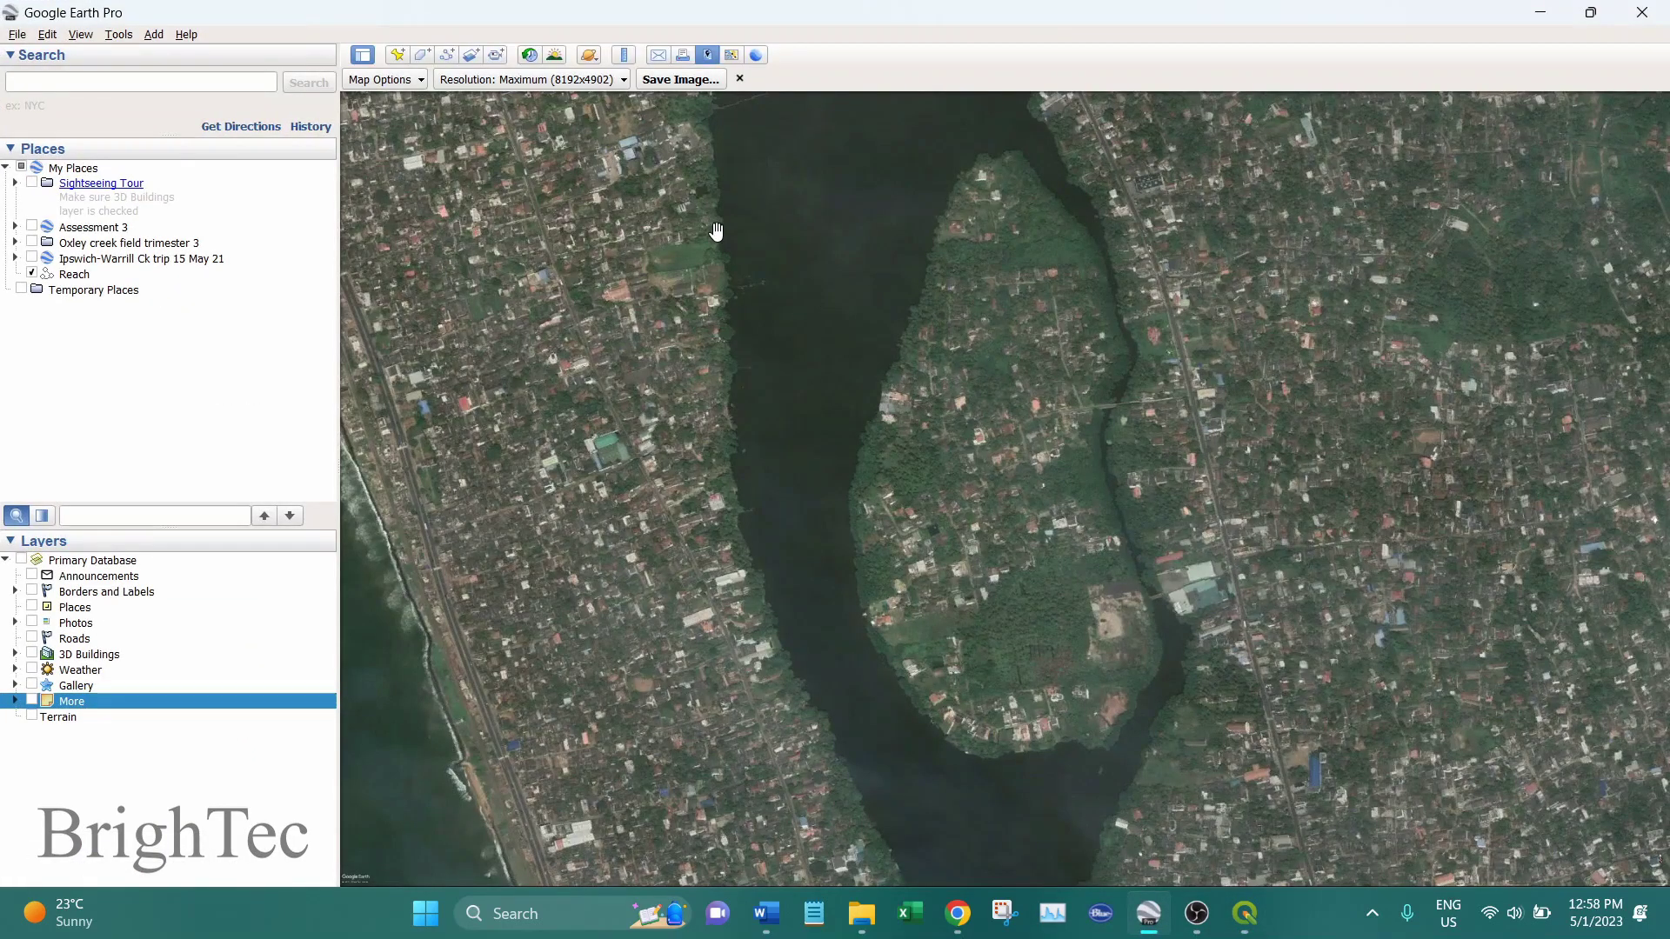
{"action": "left_click", "coordinate": [530, 57]}
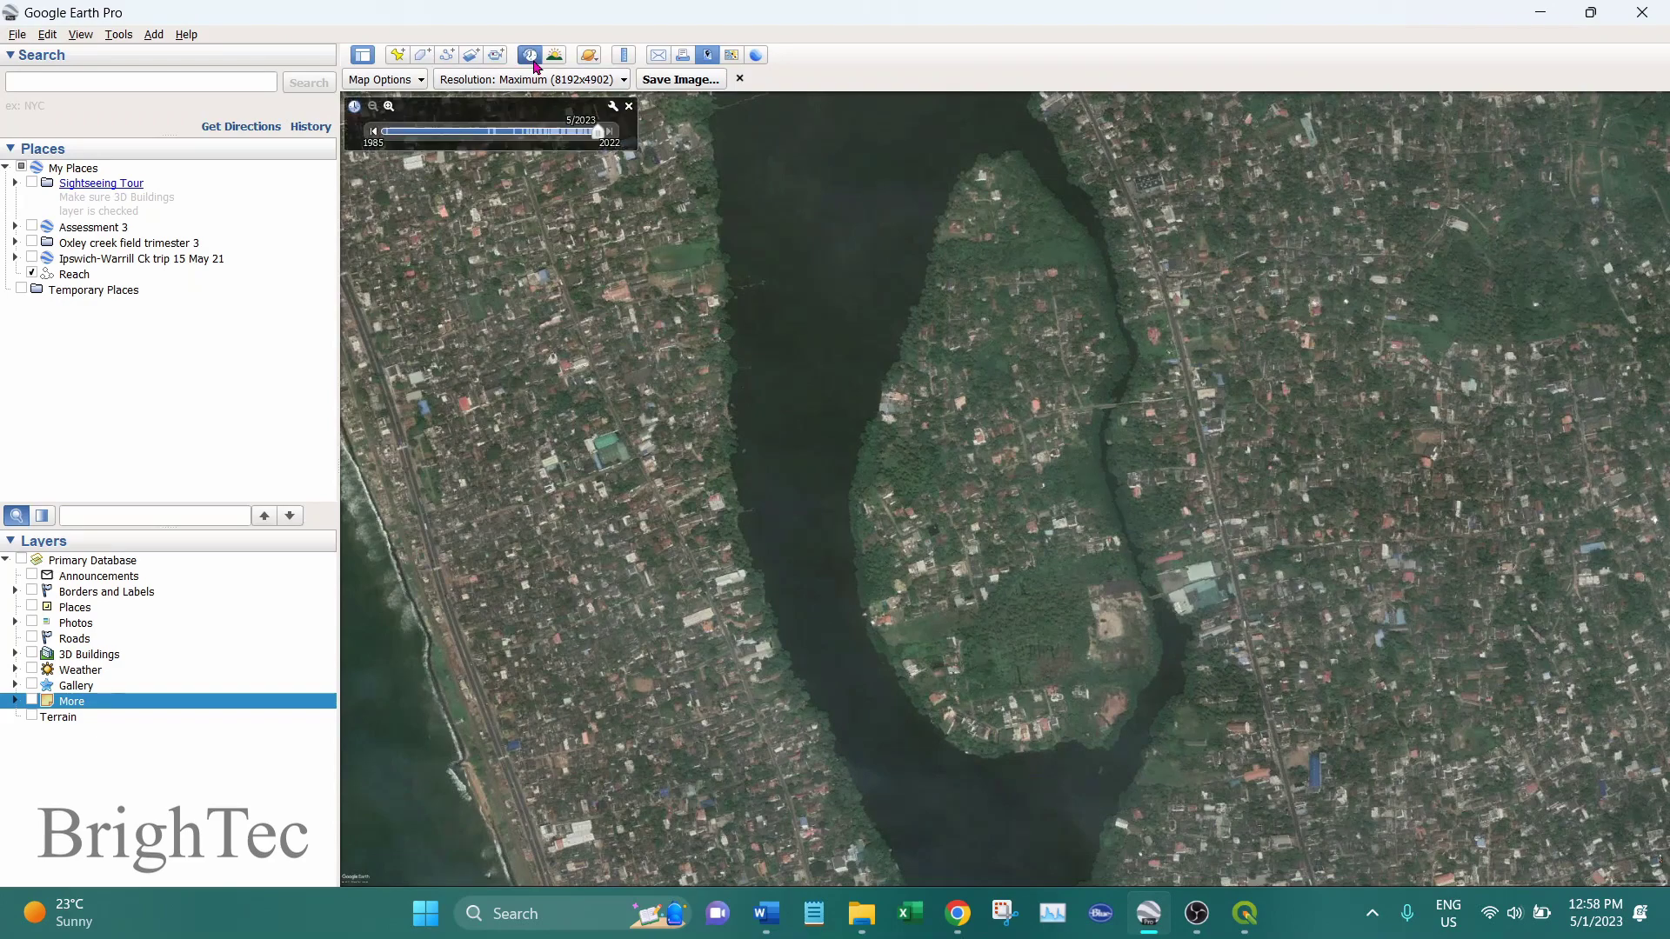
{"action": "left_click", "coordinate": [499, 133]}
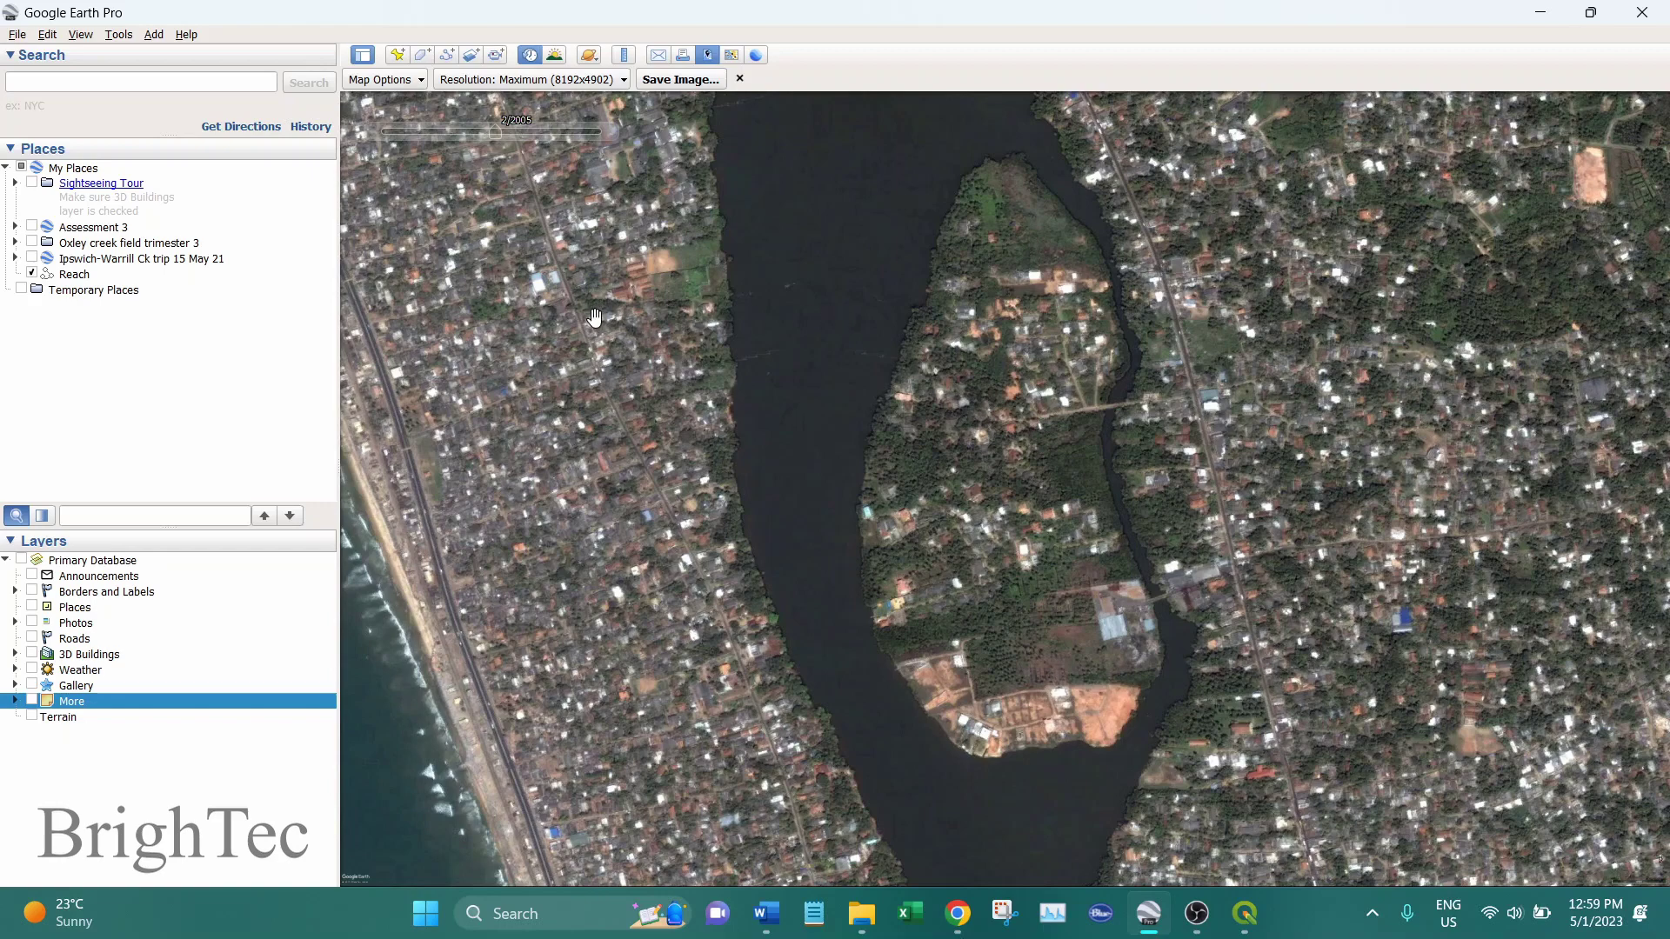
{"action": "mouse_move", "coordinate": [501, 152]}
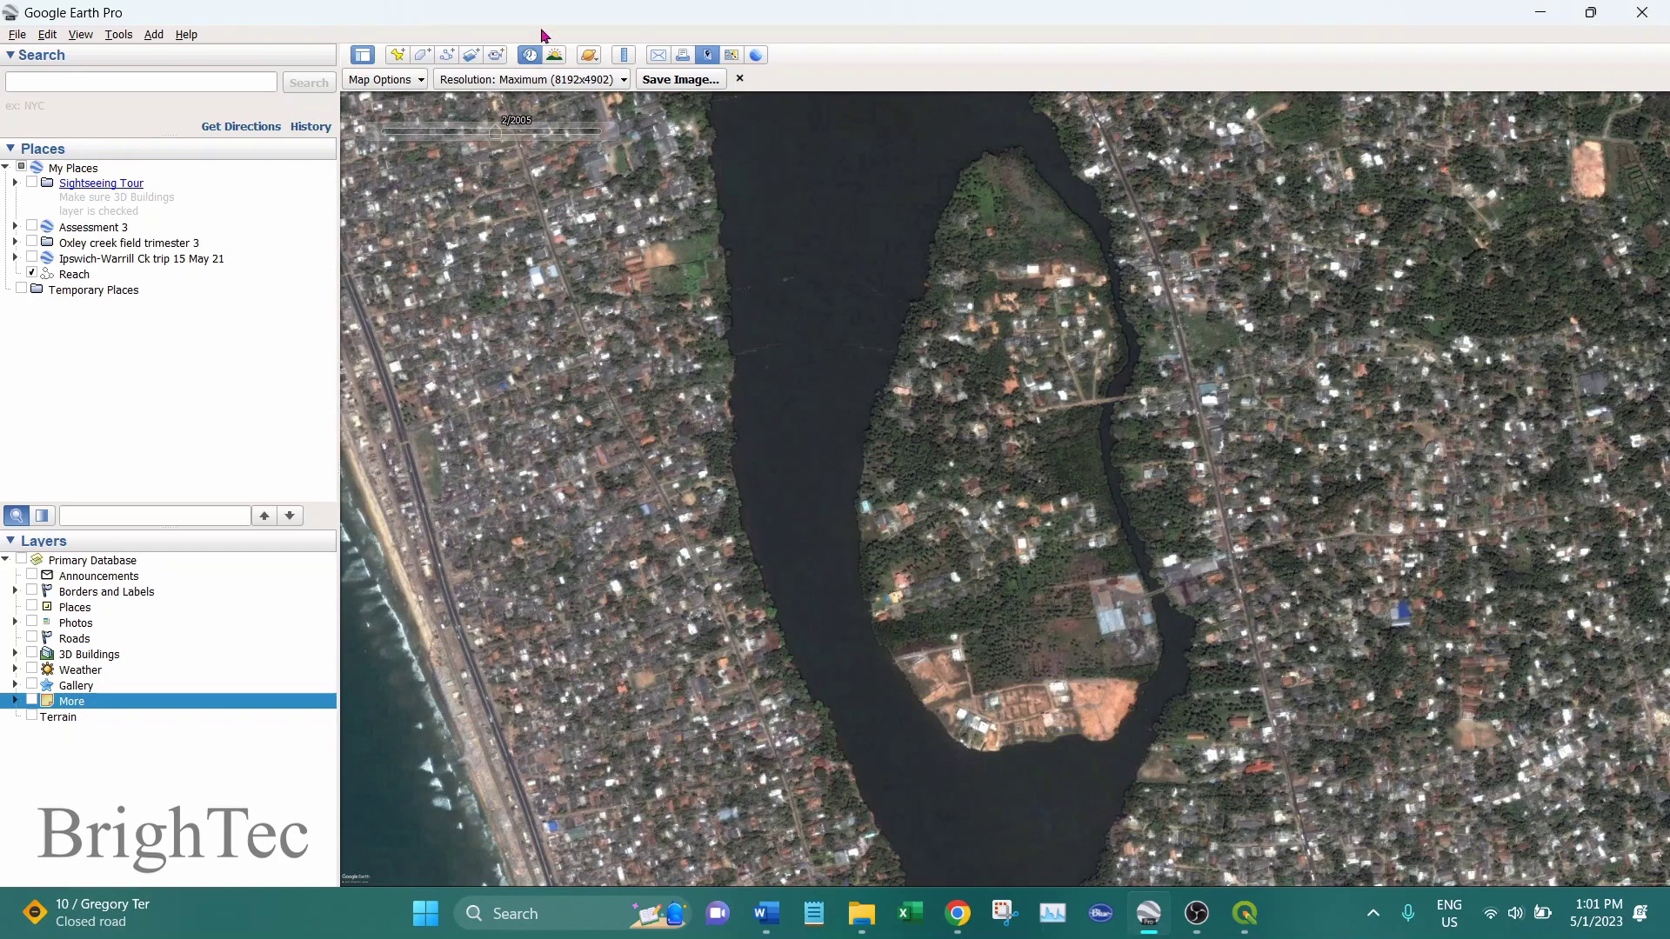
- Start a new placemark and change its icon to the placemark_circle shape
{"action": "left_click", "coordinate": [397, 57]}
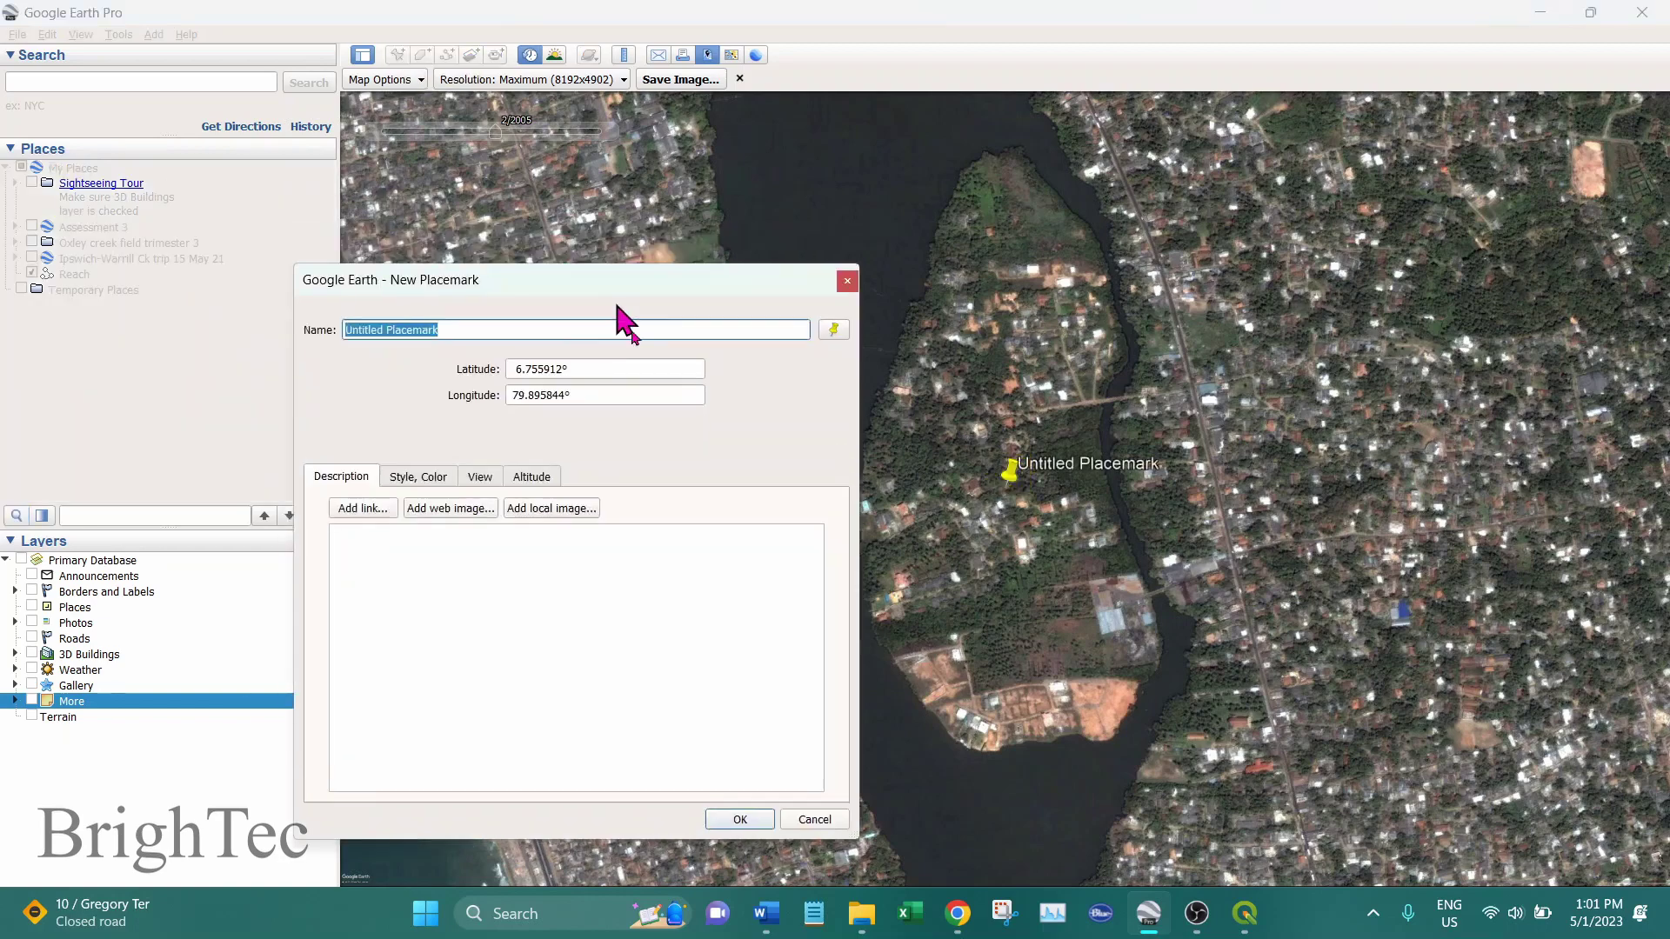
{"action": "left_click_drag", "start_coordinate": [617, 301], "coordinate": [642, 216]}
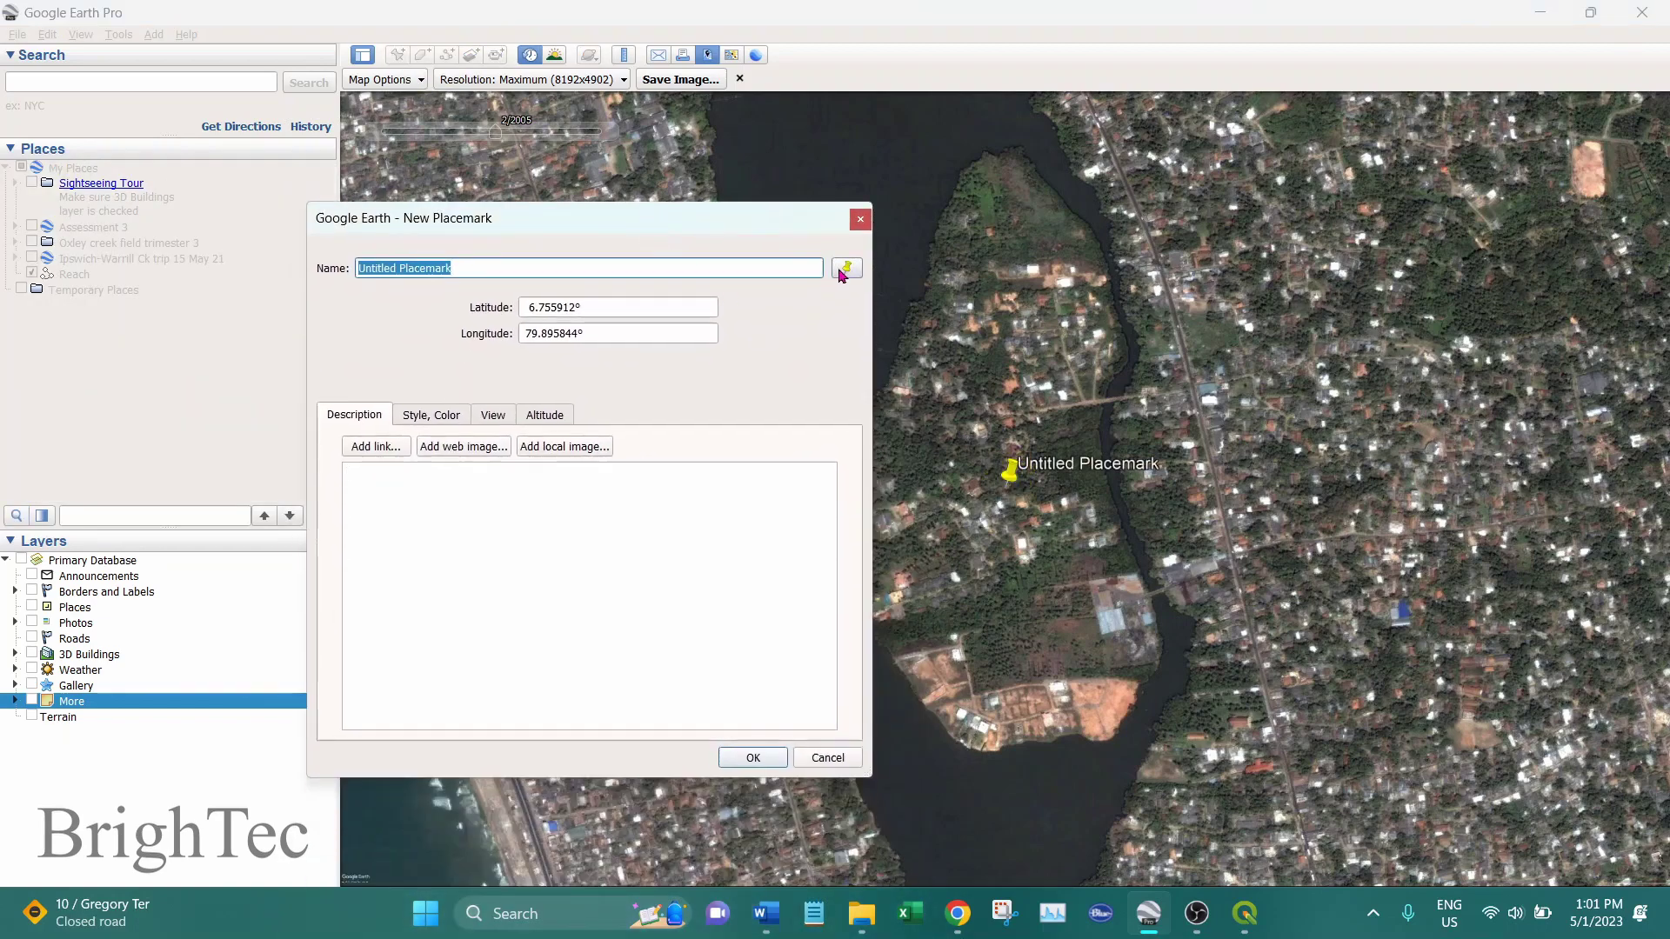
{"action": "left_click", "coordinate": [845, 270]}
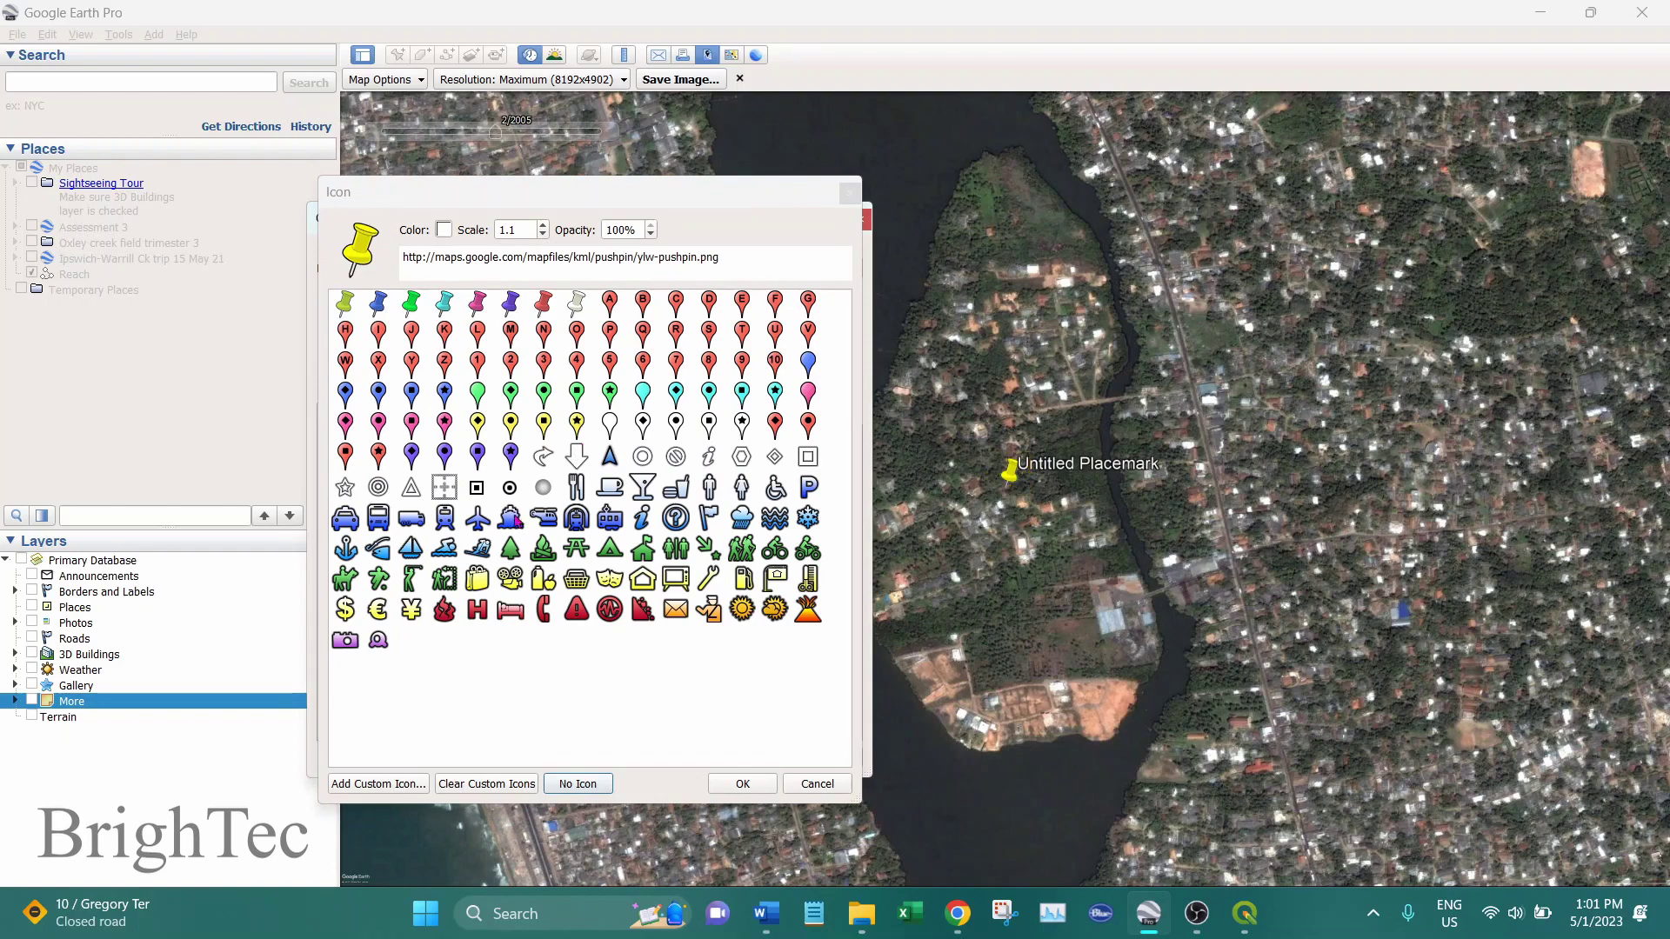
{"action": "left_click", "coordinate": [511, 487]}
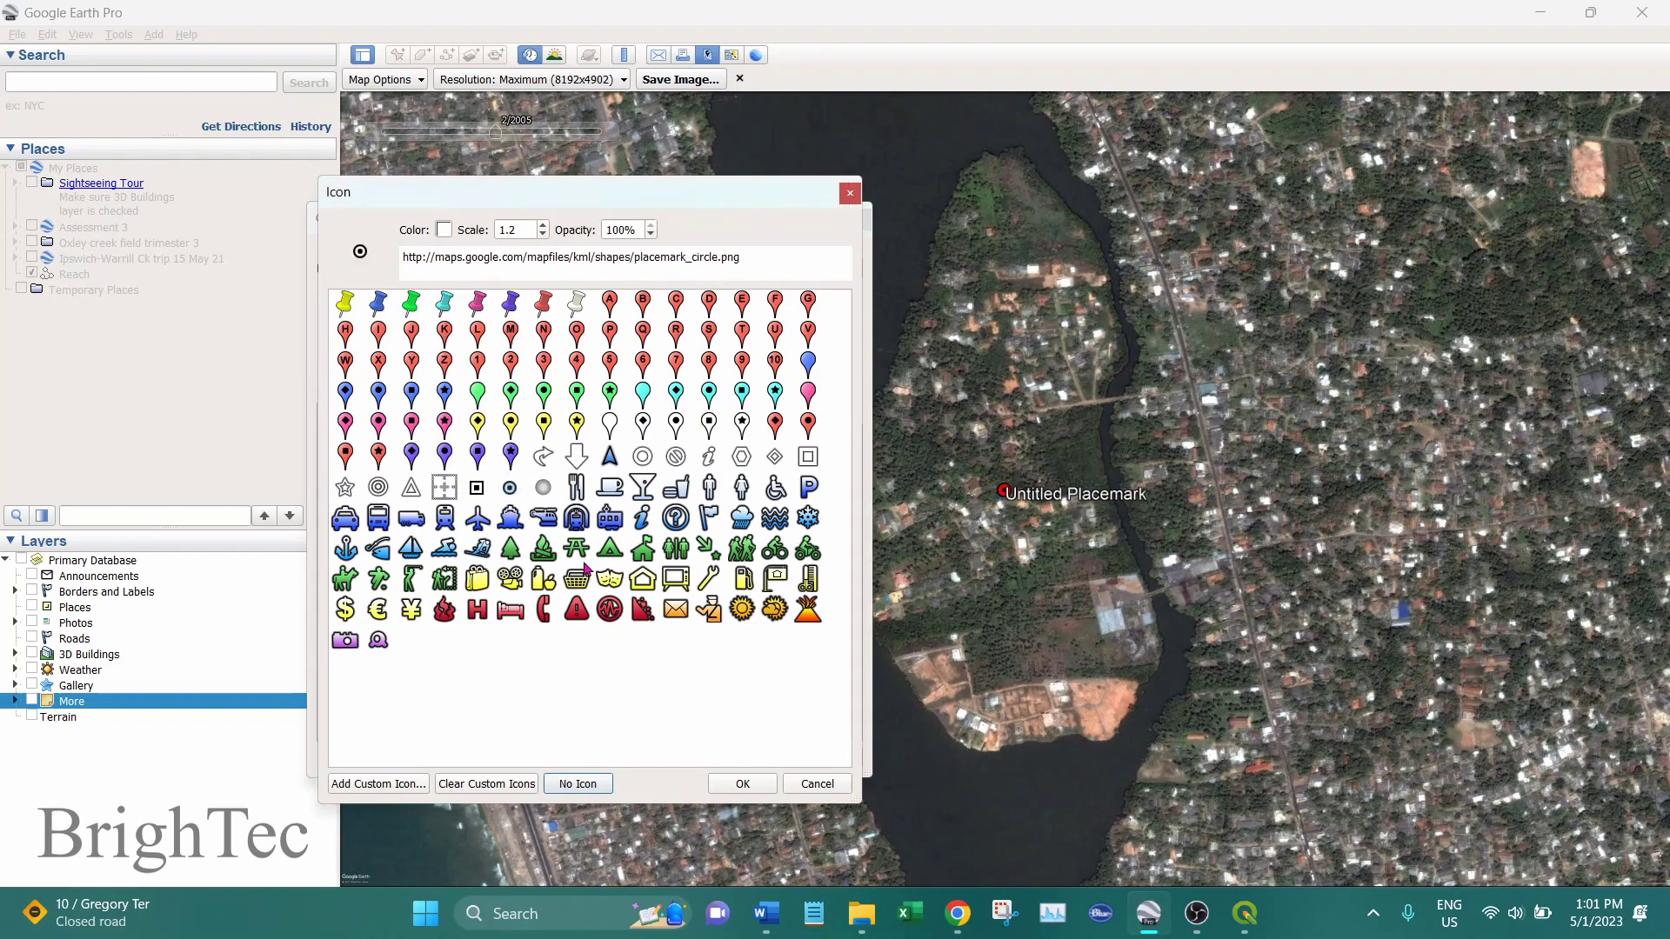
{"action": "left_click", "coordinate": [745, 782]}
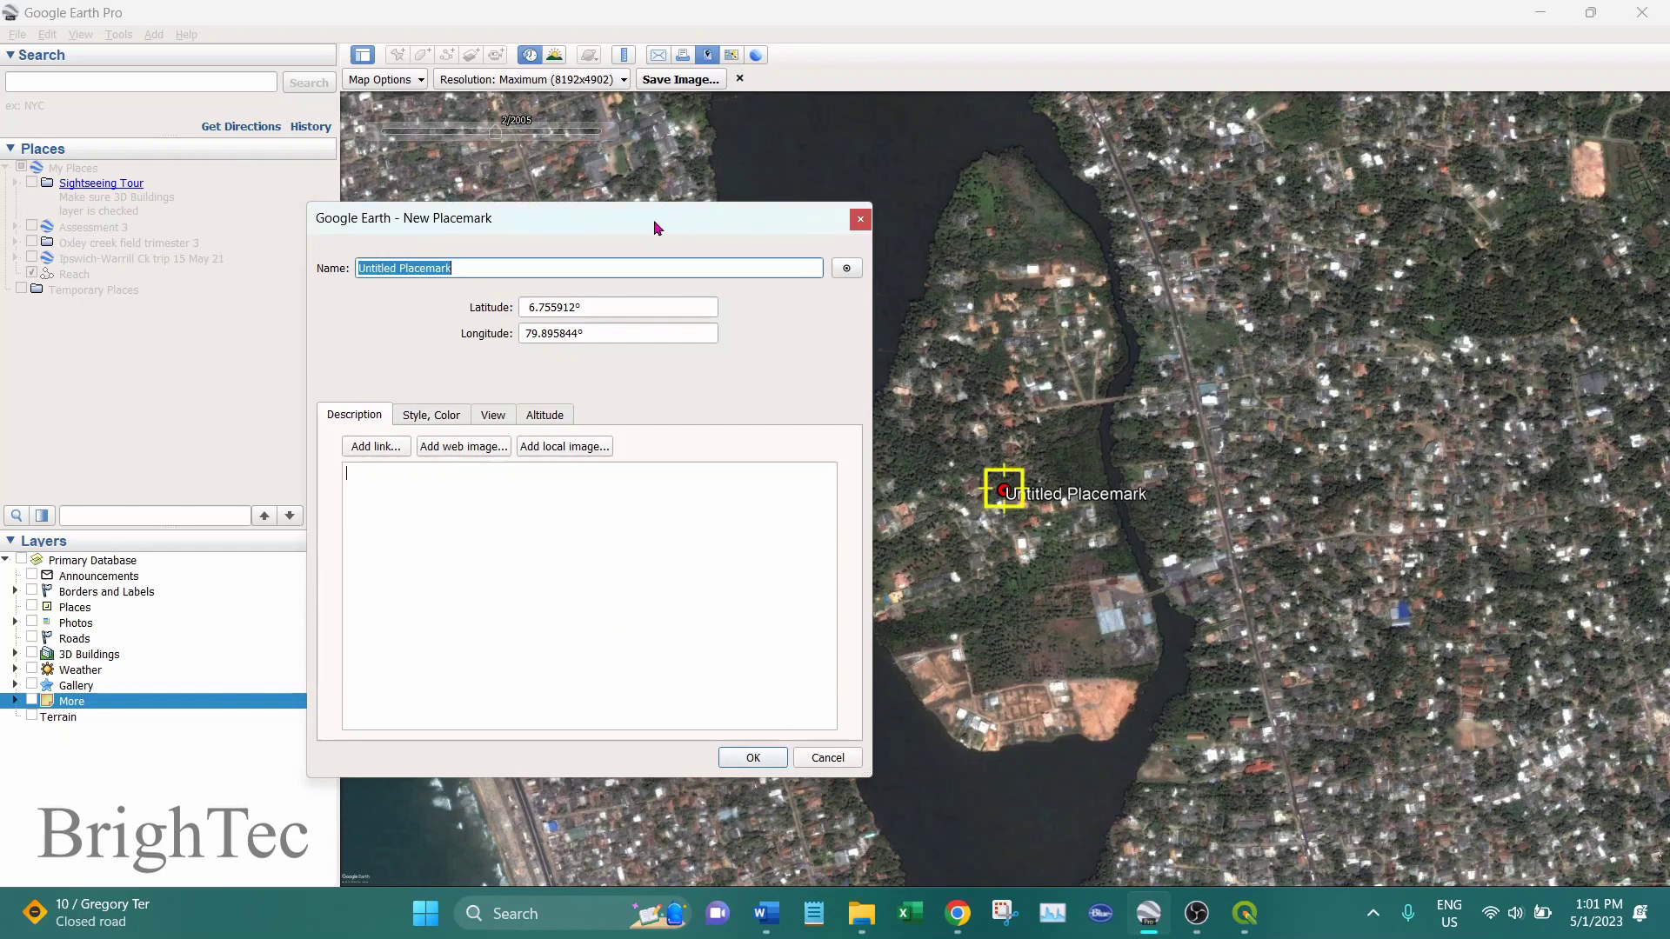
- Place the placemark northwest of the island at about latitude 6.7642°, longitude 79.8866°, and save it as 1
{"action": "left_click_drag", "start_coordinate": [656, 228], "coordinate": [617, 382]}
{"action": "left_click_drag", "start_coordinate": [1002, 491], "coordinate": [443, 194]}
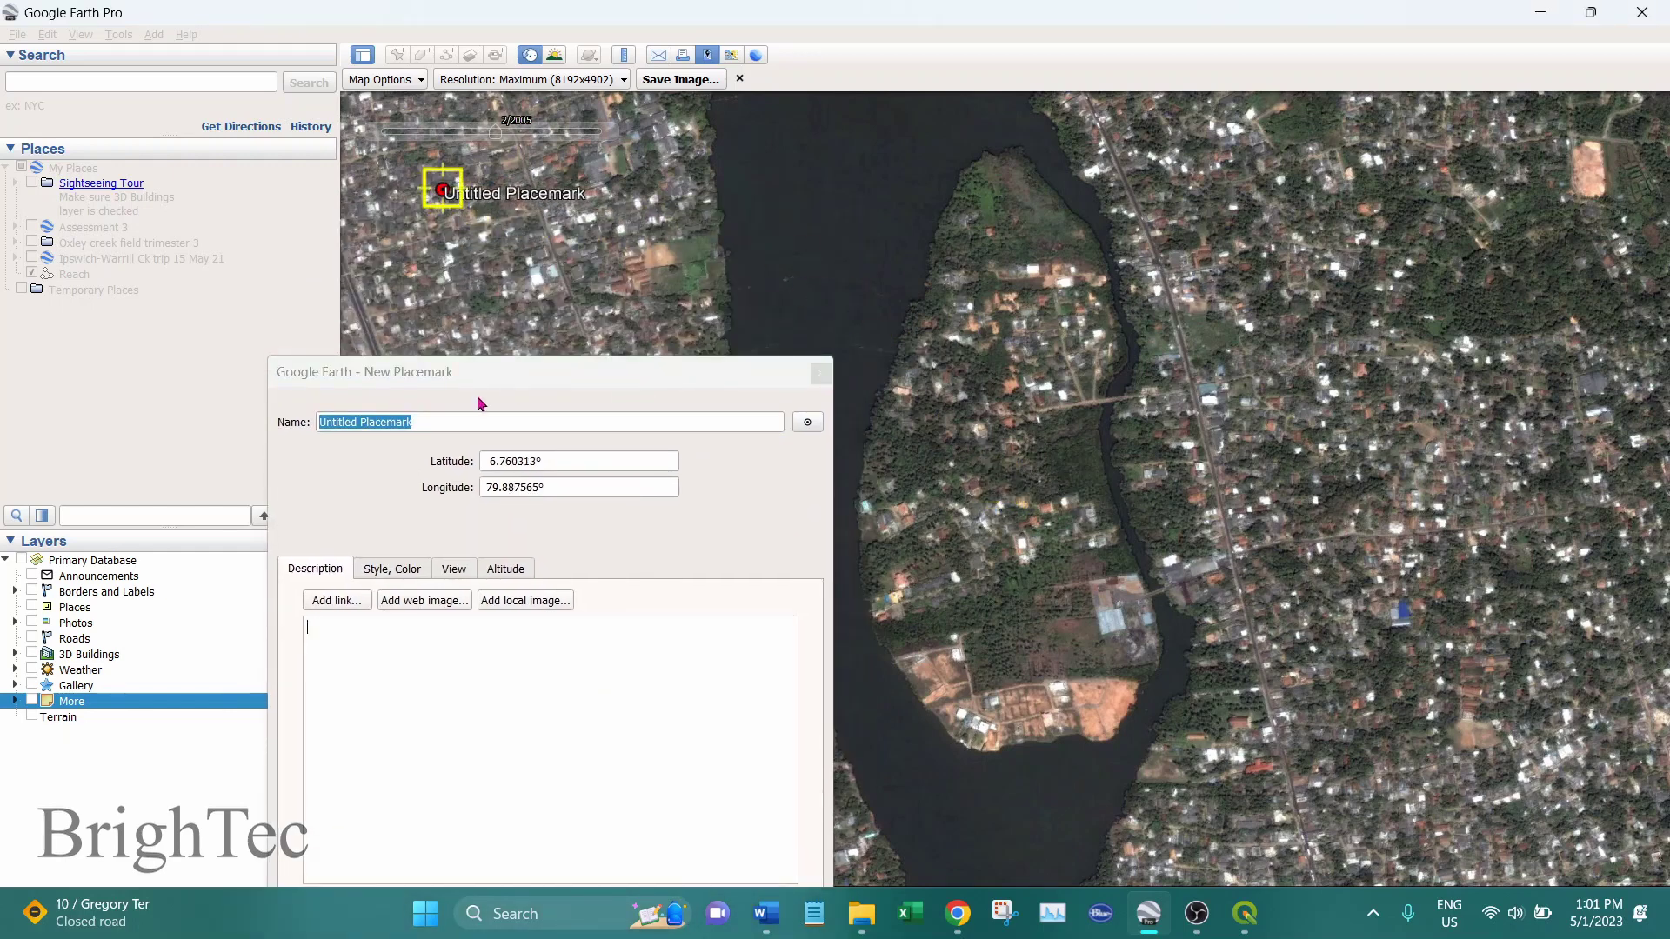
{"action": "left_click_drag", "start_coordinate": [487, 383], "coordinate": [822, 316]}
{"action": "left_click_drag", "start_coordinate": [443, 192], "coordinate": [483, 229]}
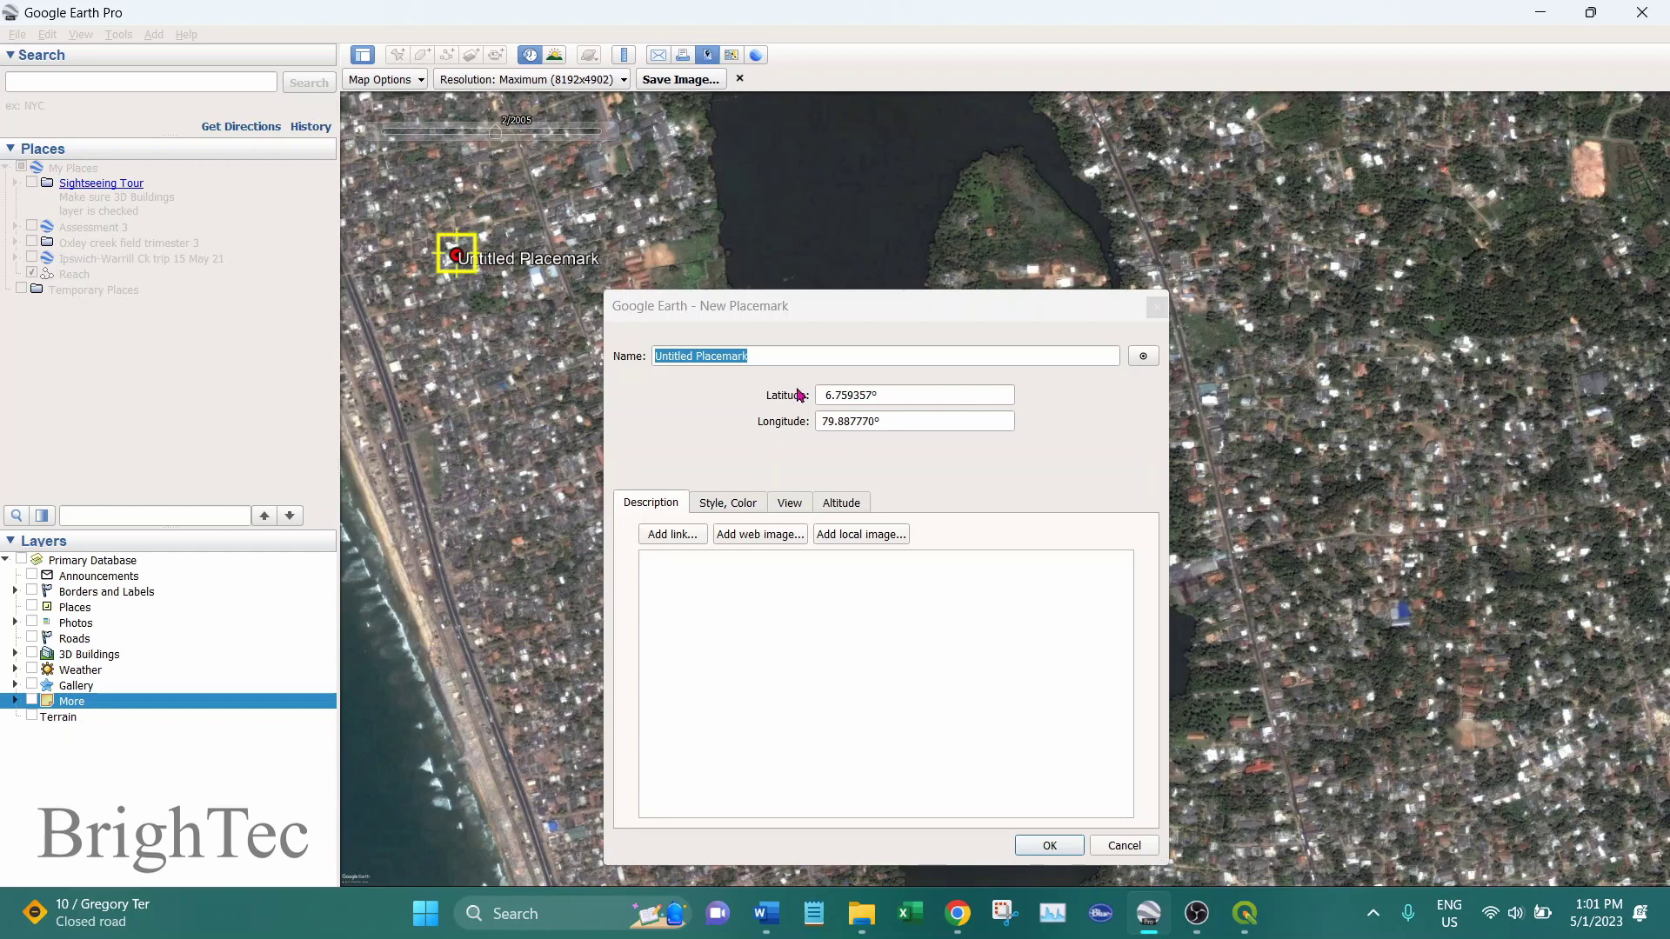
{"action": "left_click_drag", "start_coordinate": [456, 261], "coordinate": [432, 185]}
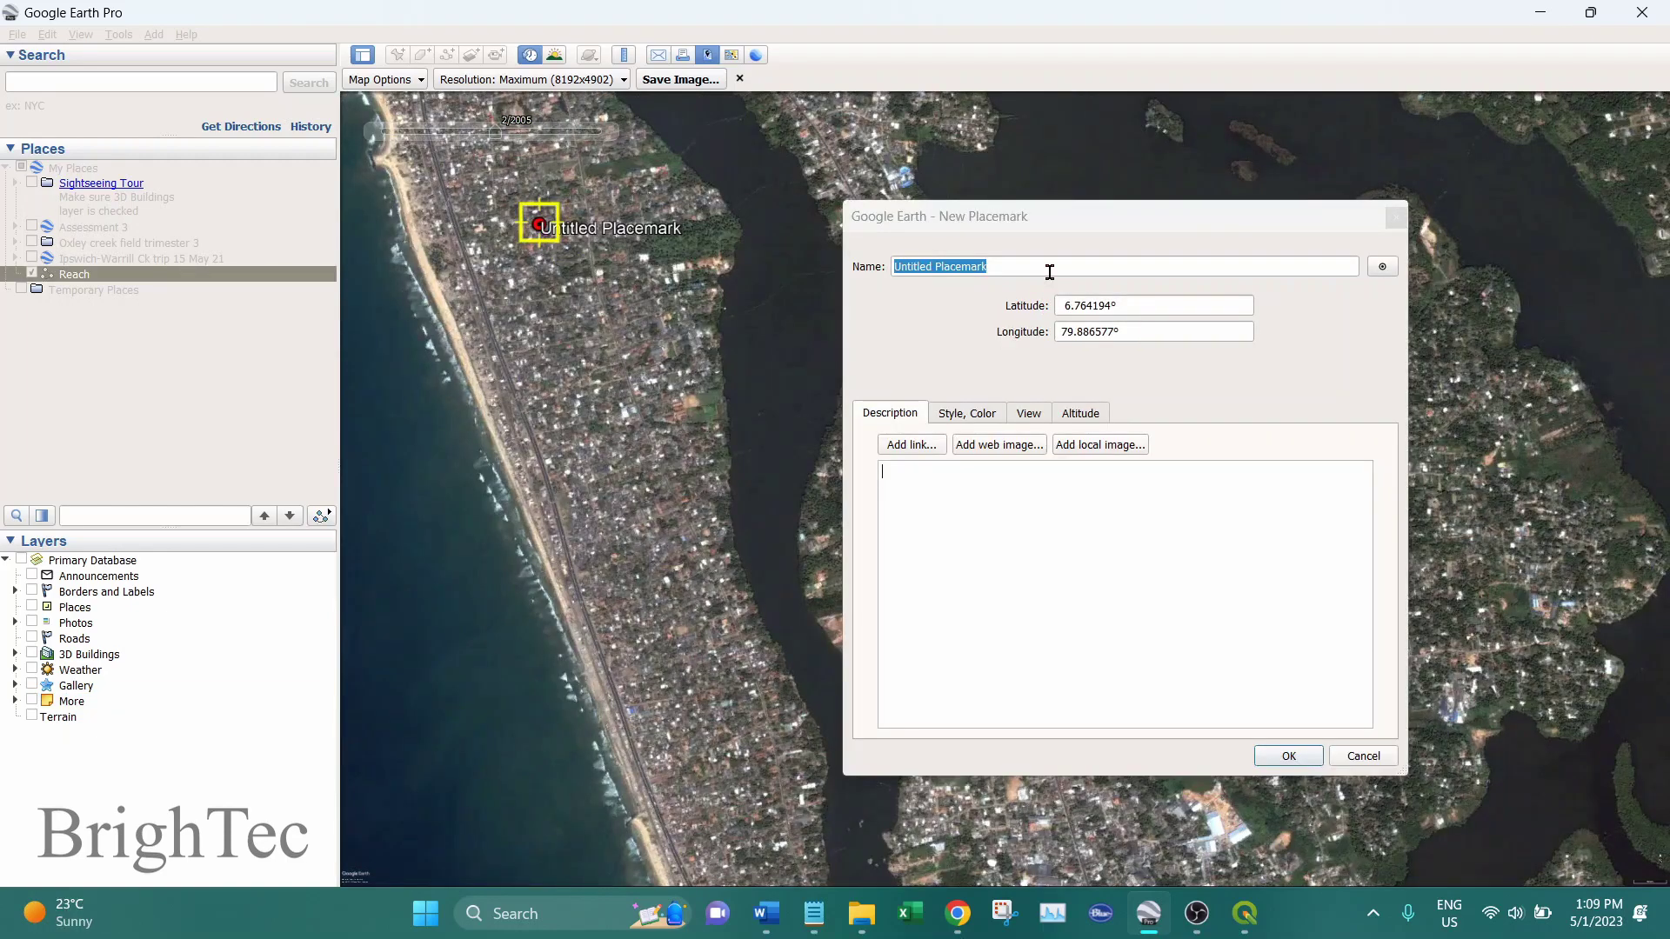
{"action": "left_click_drag", "start_coordinate": [1050, 272], "coordinate": [814, 266]}
{"action": "type", "text": "1"}
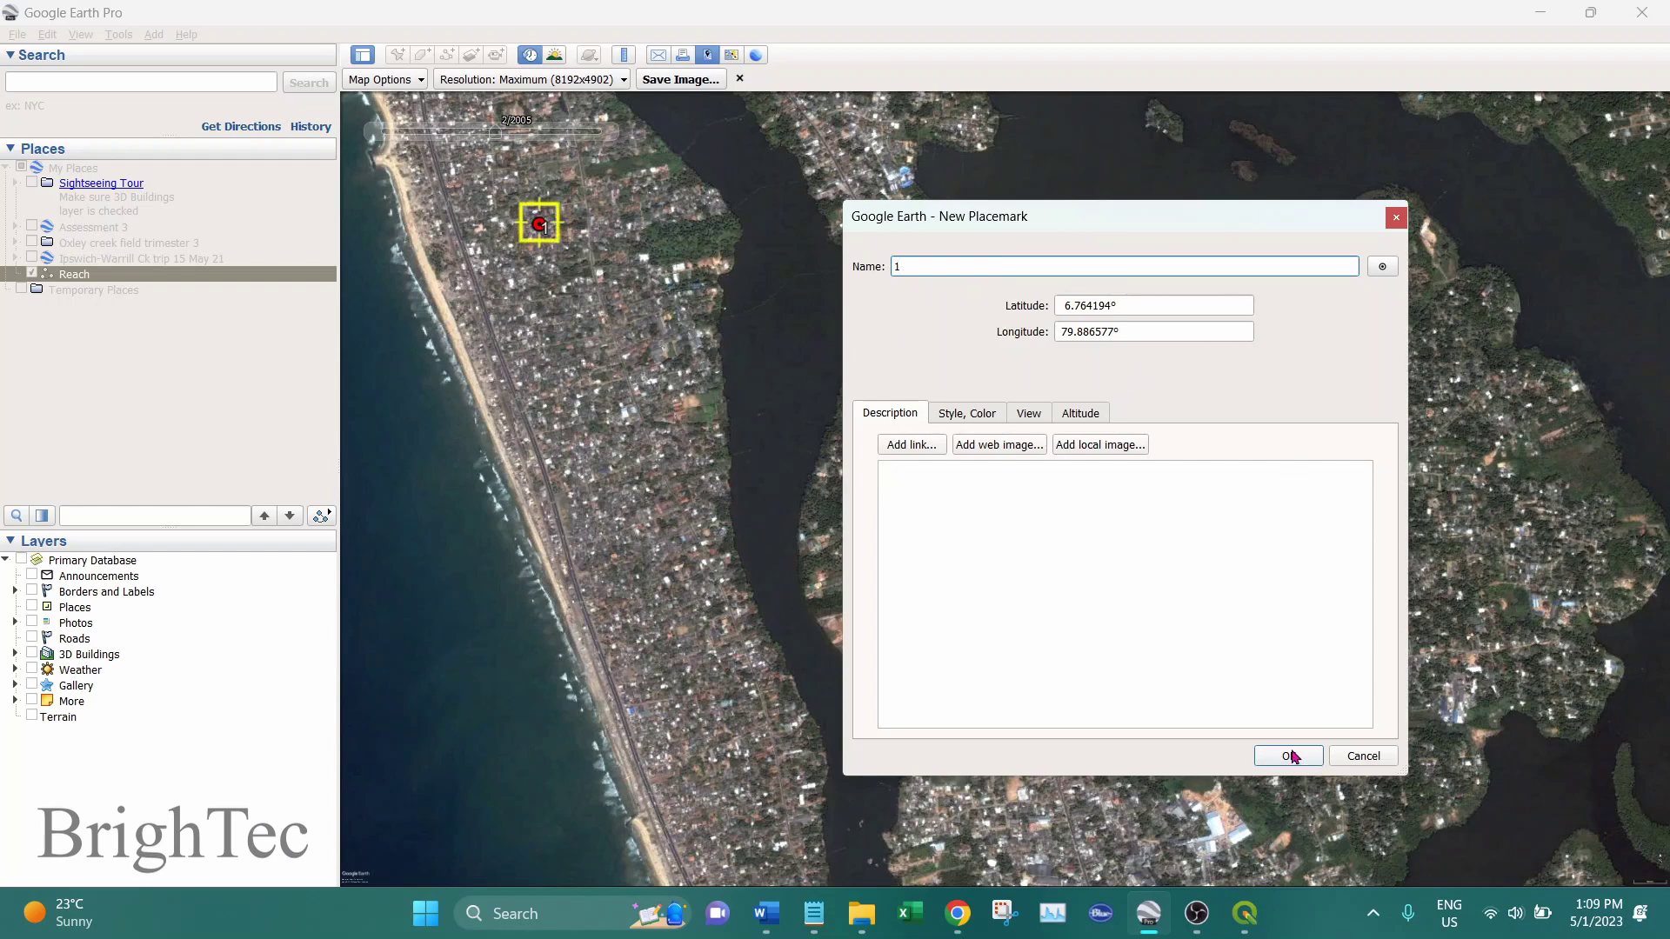
{"action": "left_click", "coordinate": [1267, 697]}
{"action": "left_click", "coordinate": [1289, 755]}
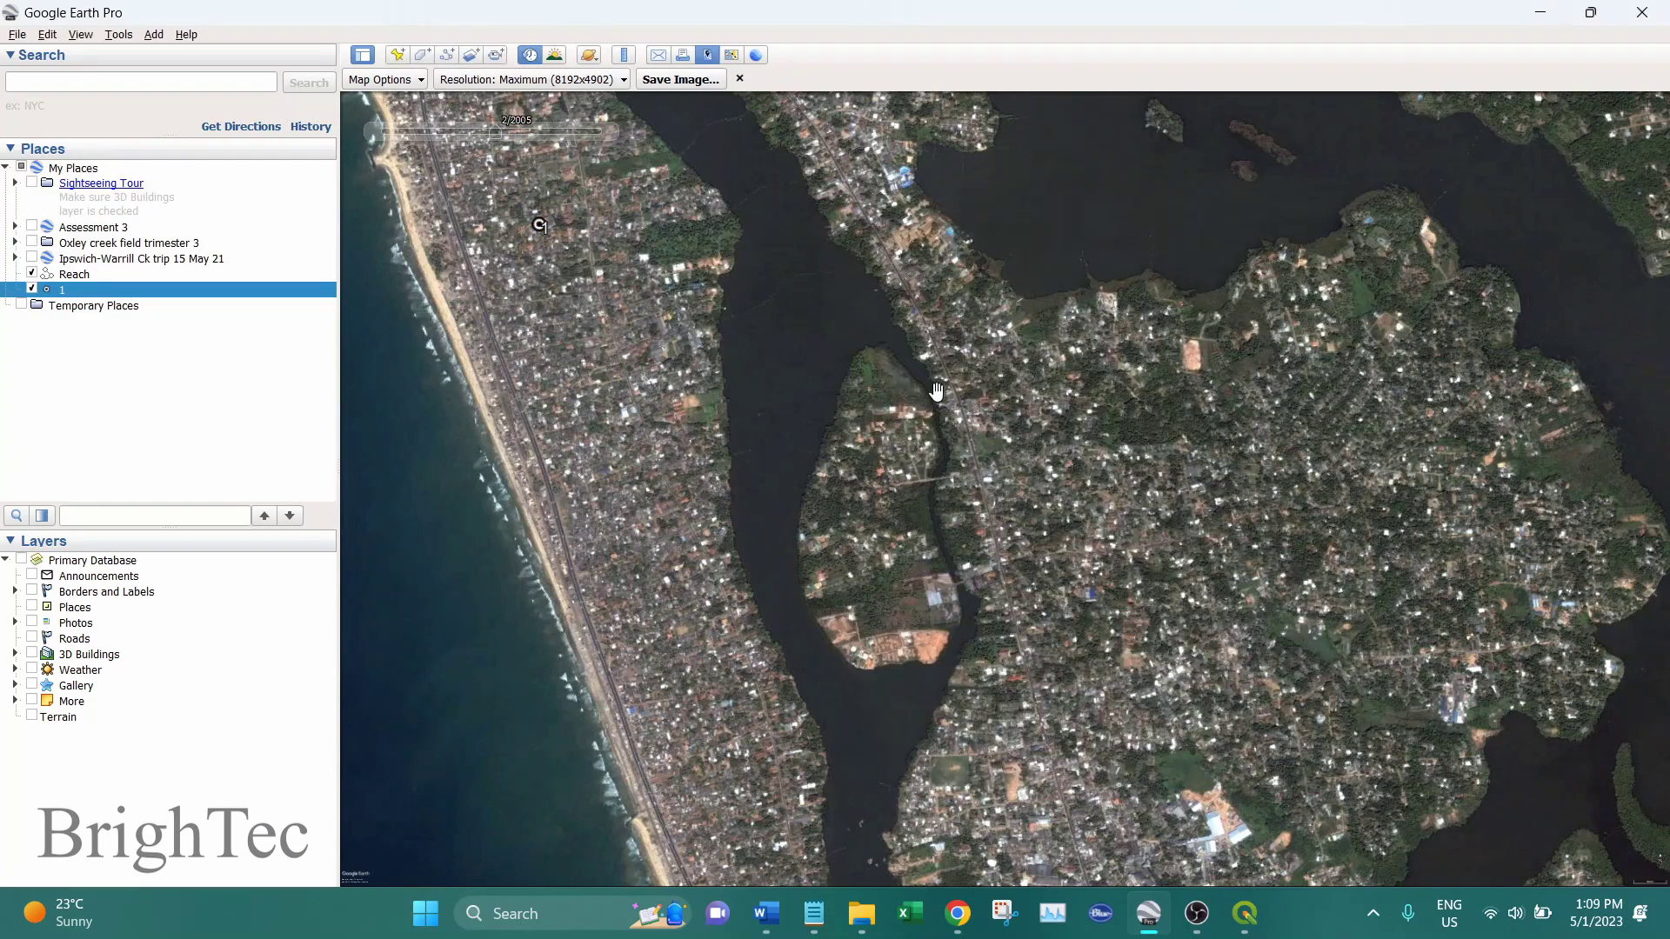
- Add a placemark named 2 in the lagoon northeast of the island, at about latitude 6.7640°, longitude 79.9049°
{"action": "left_click", "coordinate": [397, 56]}
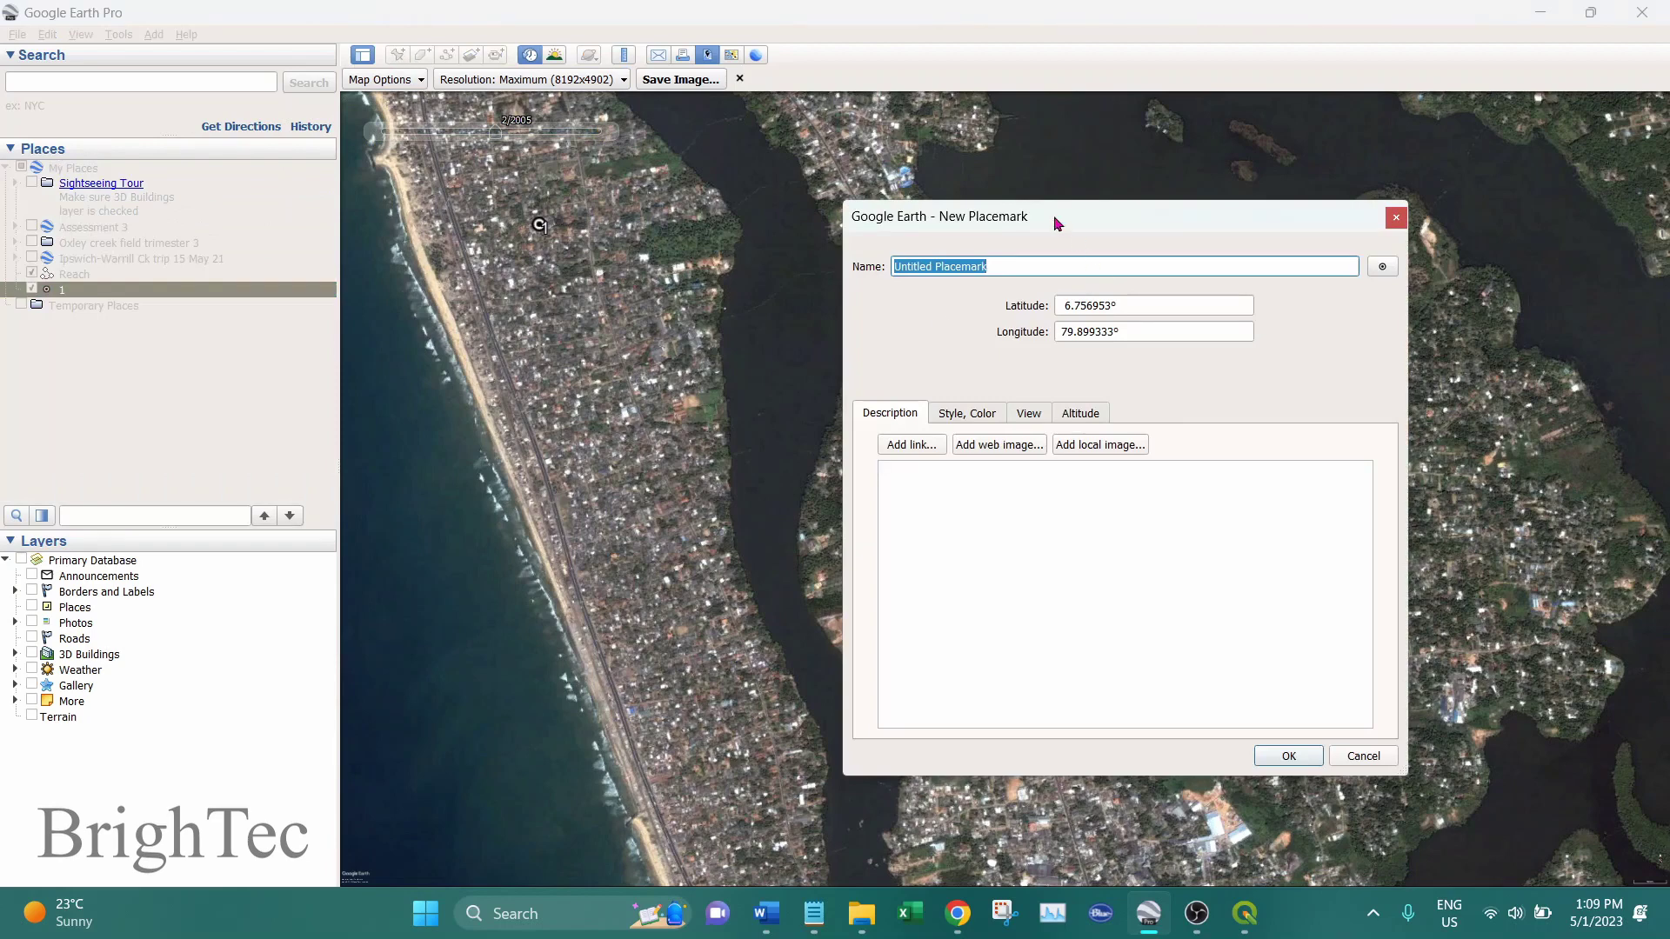
{"action": "left_click_drag", "start_coordinate": [1088, 221], "coordinate": [635, 267]}
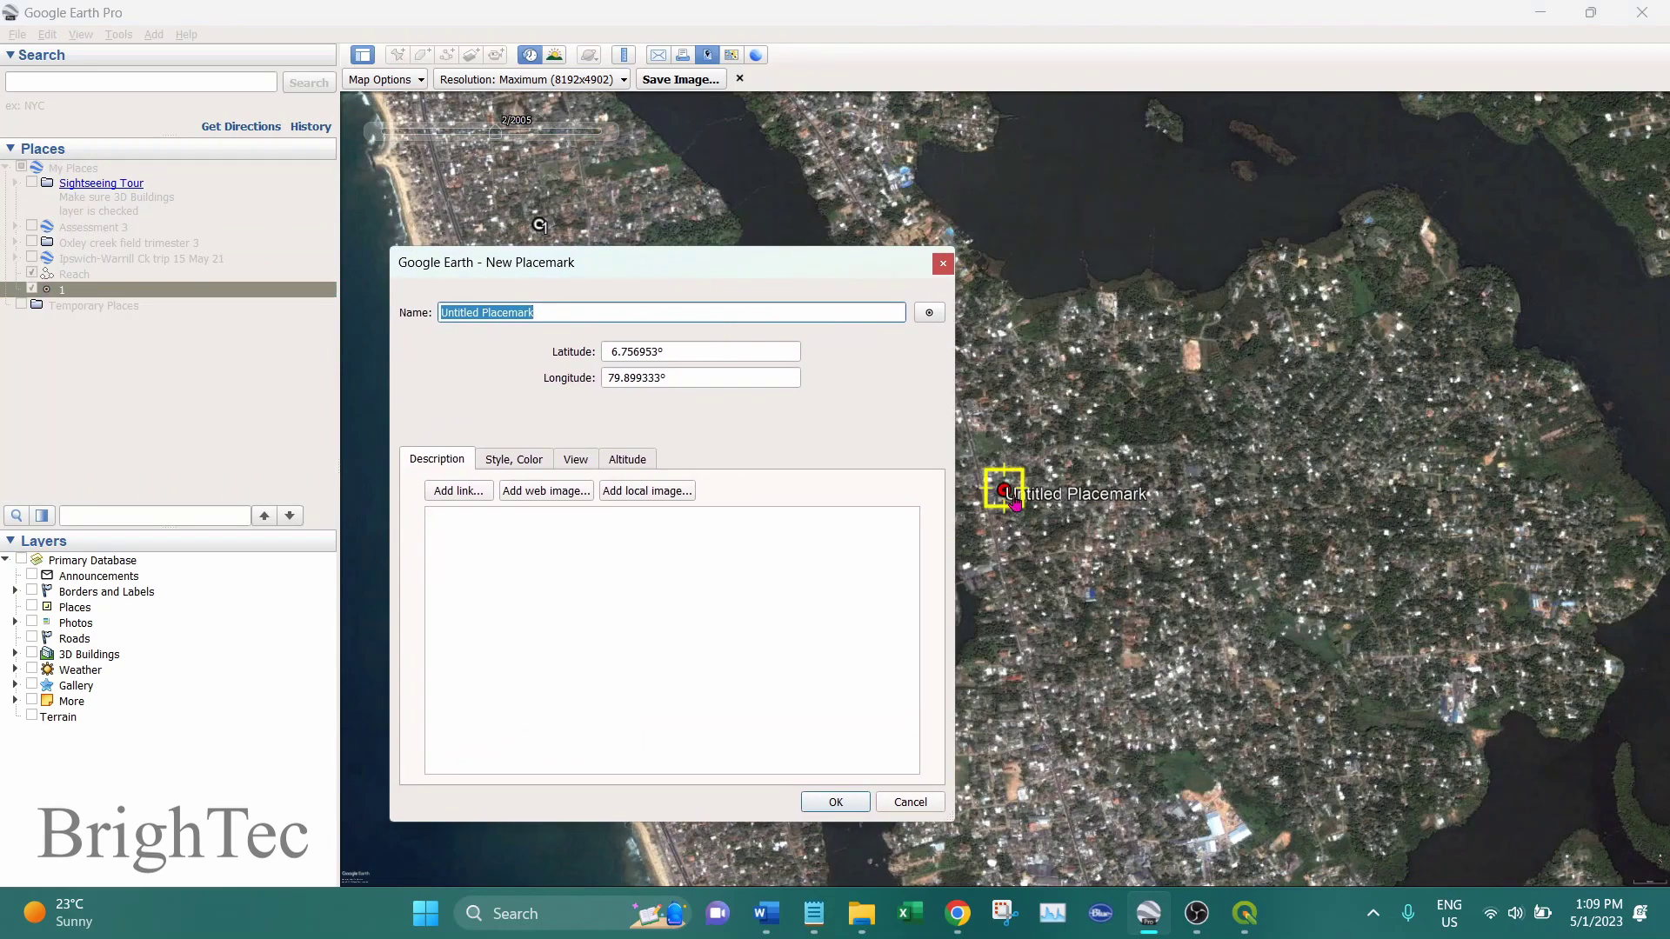
{"action": "left_click_drag", "start_coordinate": [1000, 485], "coordinate": [1282, 253]}
{"action": "left_click_drag", "start_coordinate": [739, 262], "coordinate": [628, 478]}
{"action": "left_click_drag", "start_coordinate": [880, 428], "coordinate": [1065, 426]}
{"action": "left_click_drag", "start_coordinate": [765, 484], "coordinate": [968, 294]}
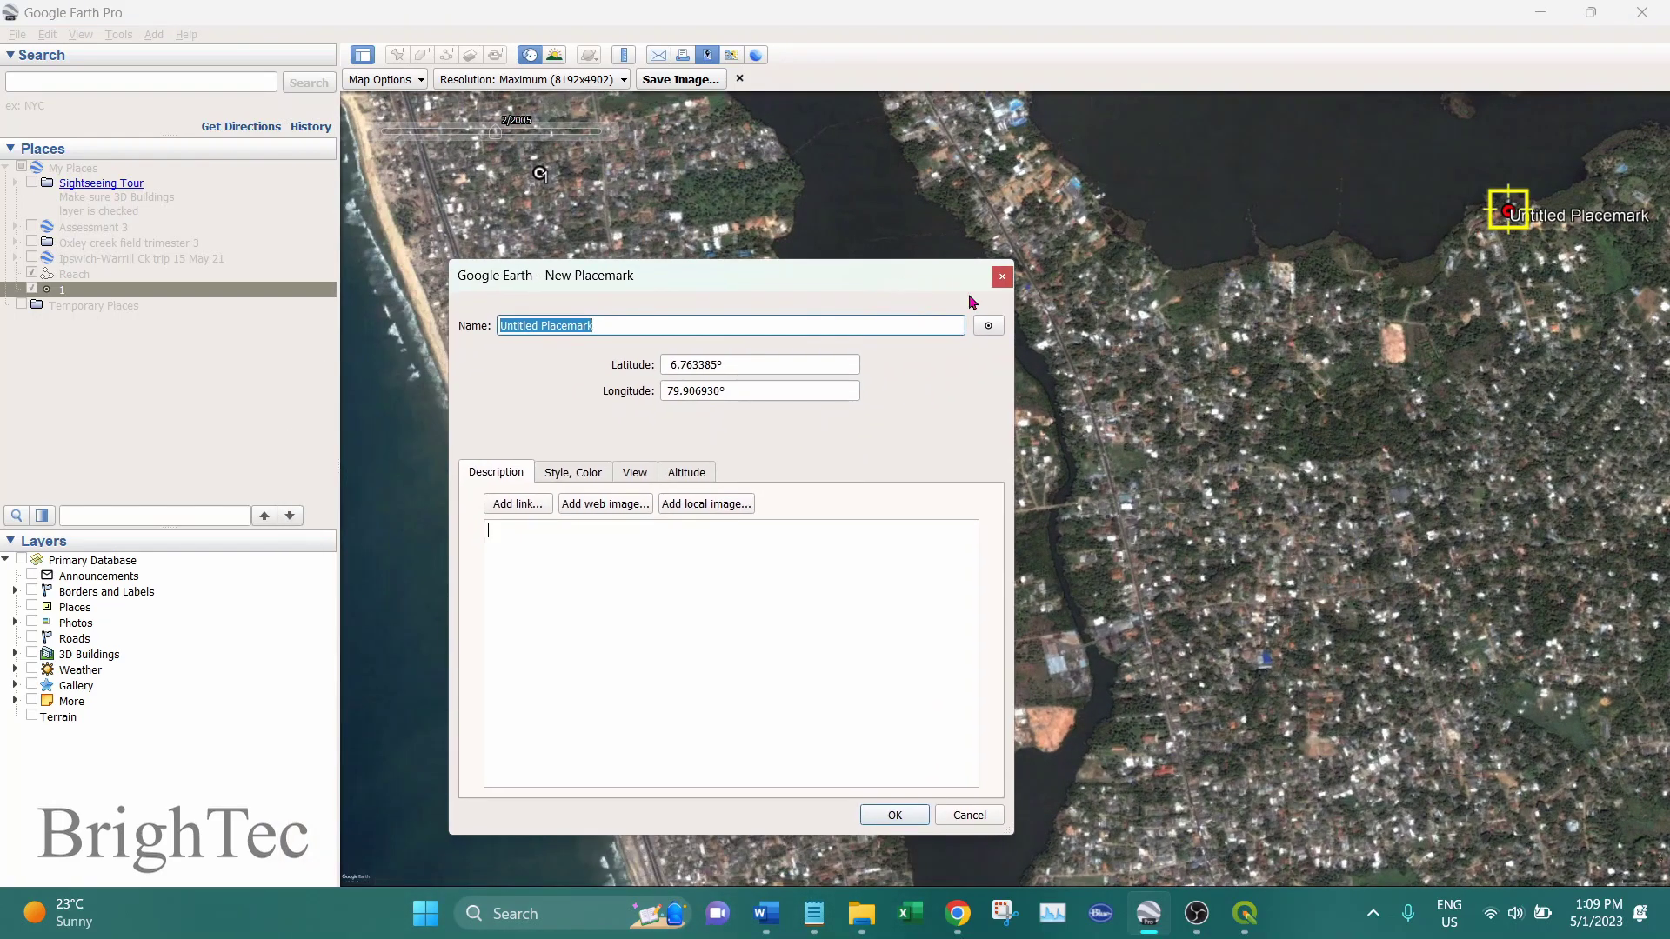
{"action": "left_click_drag", "start_coordinate": [1485, 227], "coordinate": [1388, 200]}
{"action": "left_click_drag", "start_coordinate": [904, 277], "coordinate": [1033, 220]}
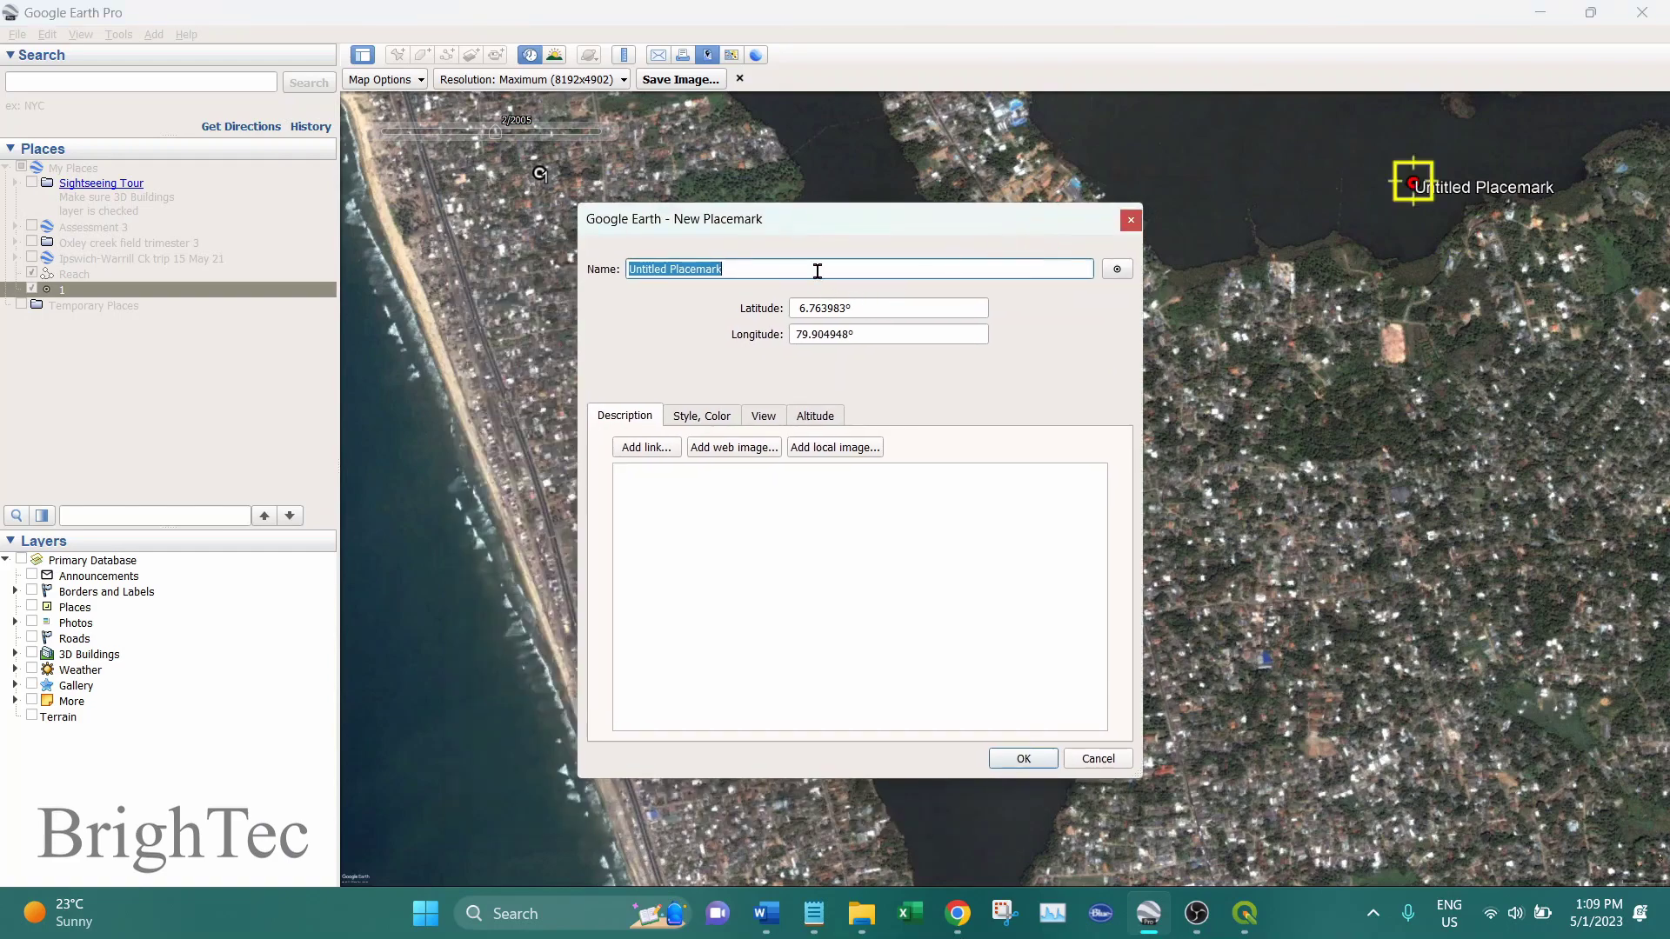
{"action": "type", "text": "2"}
{"action": "left_click", "coordinate": [1019, 759]}
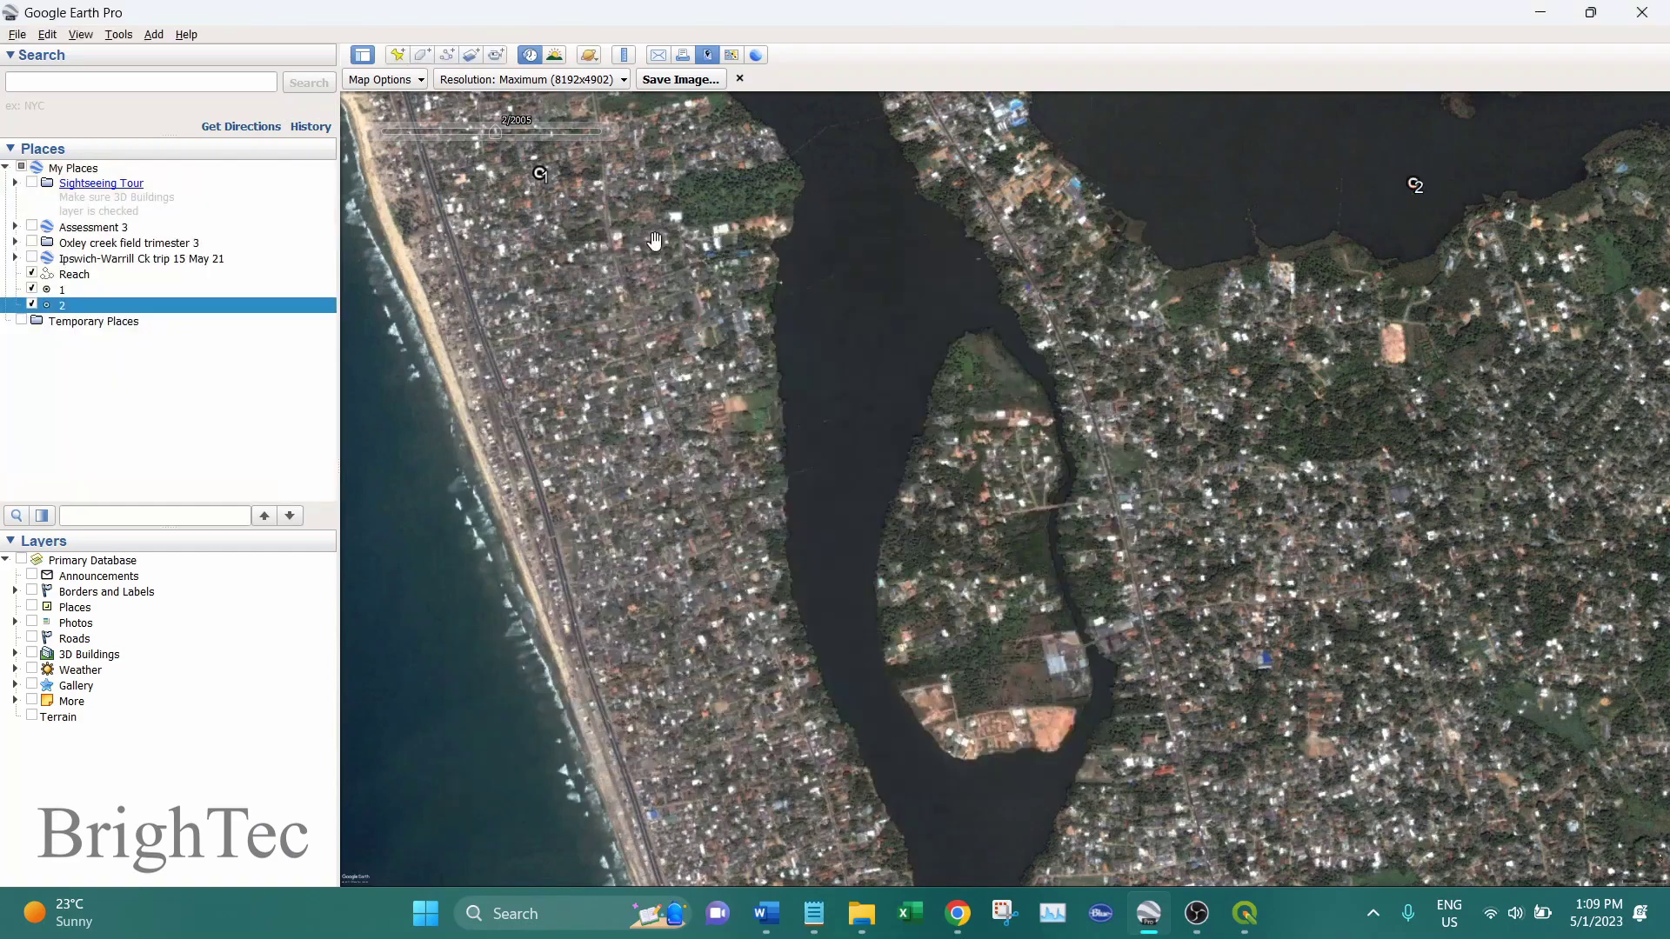
- Add a placemark named 3 southeast of the island, at about latitude 6.7509°, longitude 79.9057°
{"action": "left_click", "coordinate": [399, 56]}
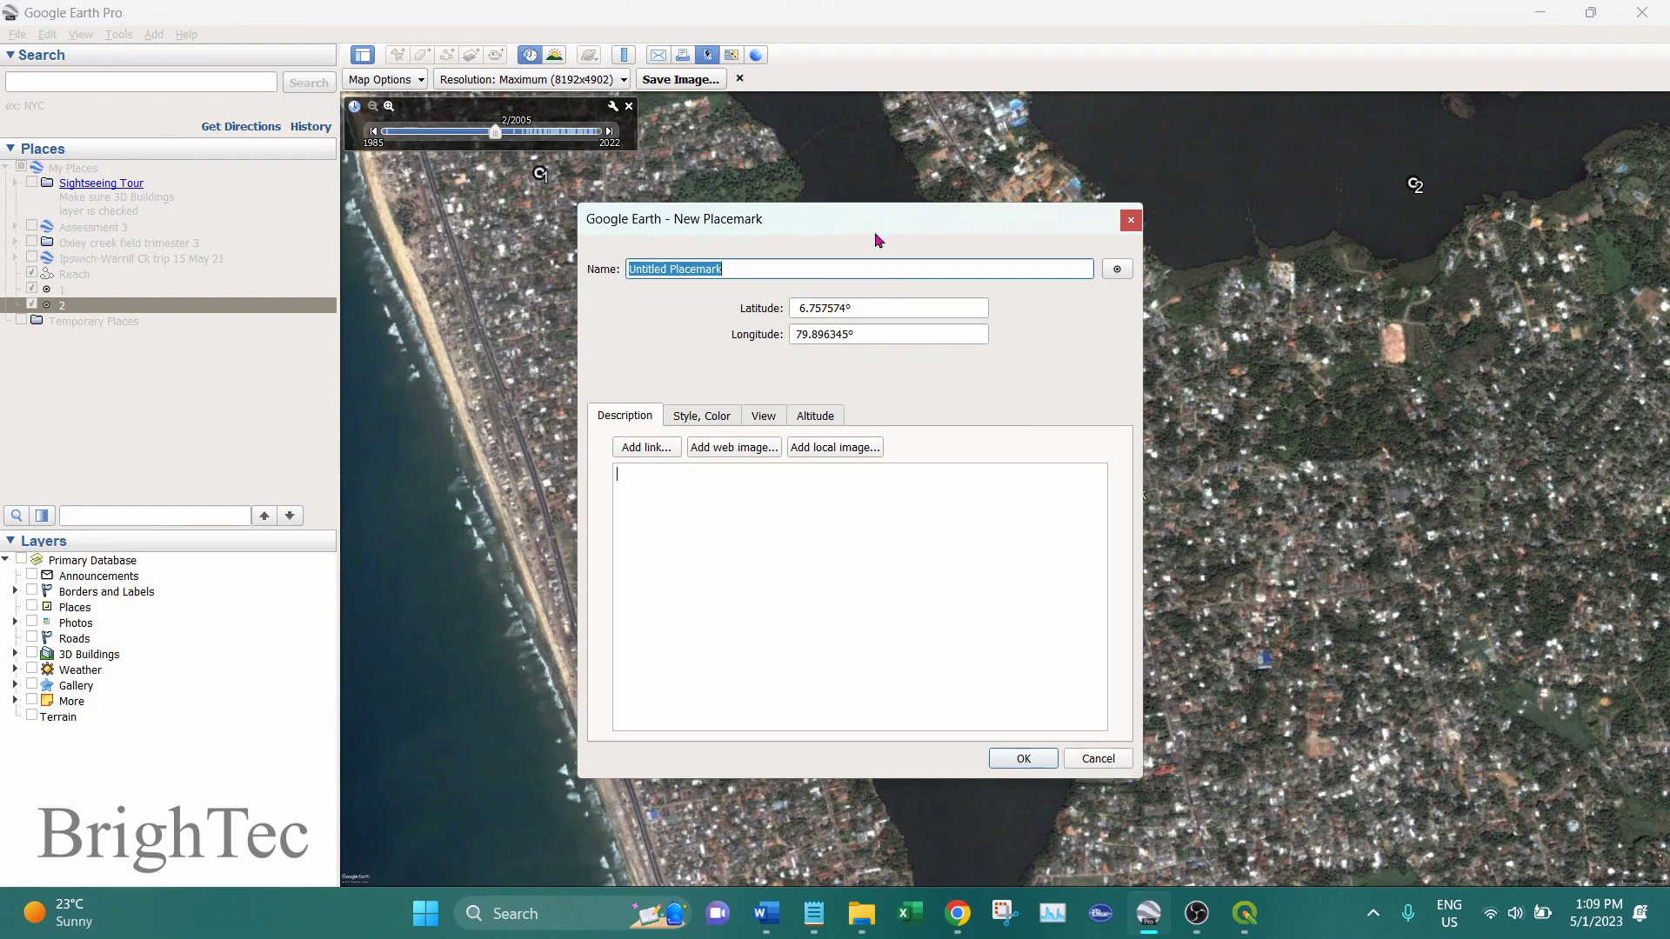
{"action": "left_click_drag", "start_coordinate": [879, 240], "coordinate": [568, 237]}
{"action": "left_click_drag", "start_coordinate": [1000, 484], "coordinate": [1473, 837]}
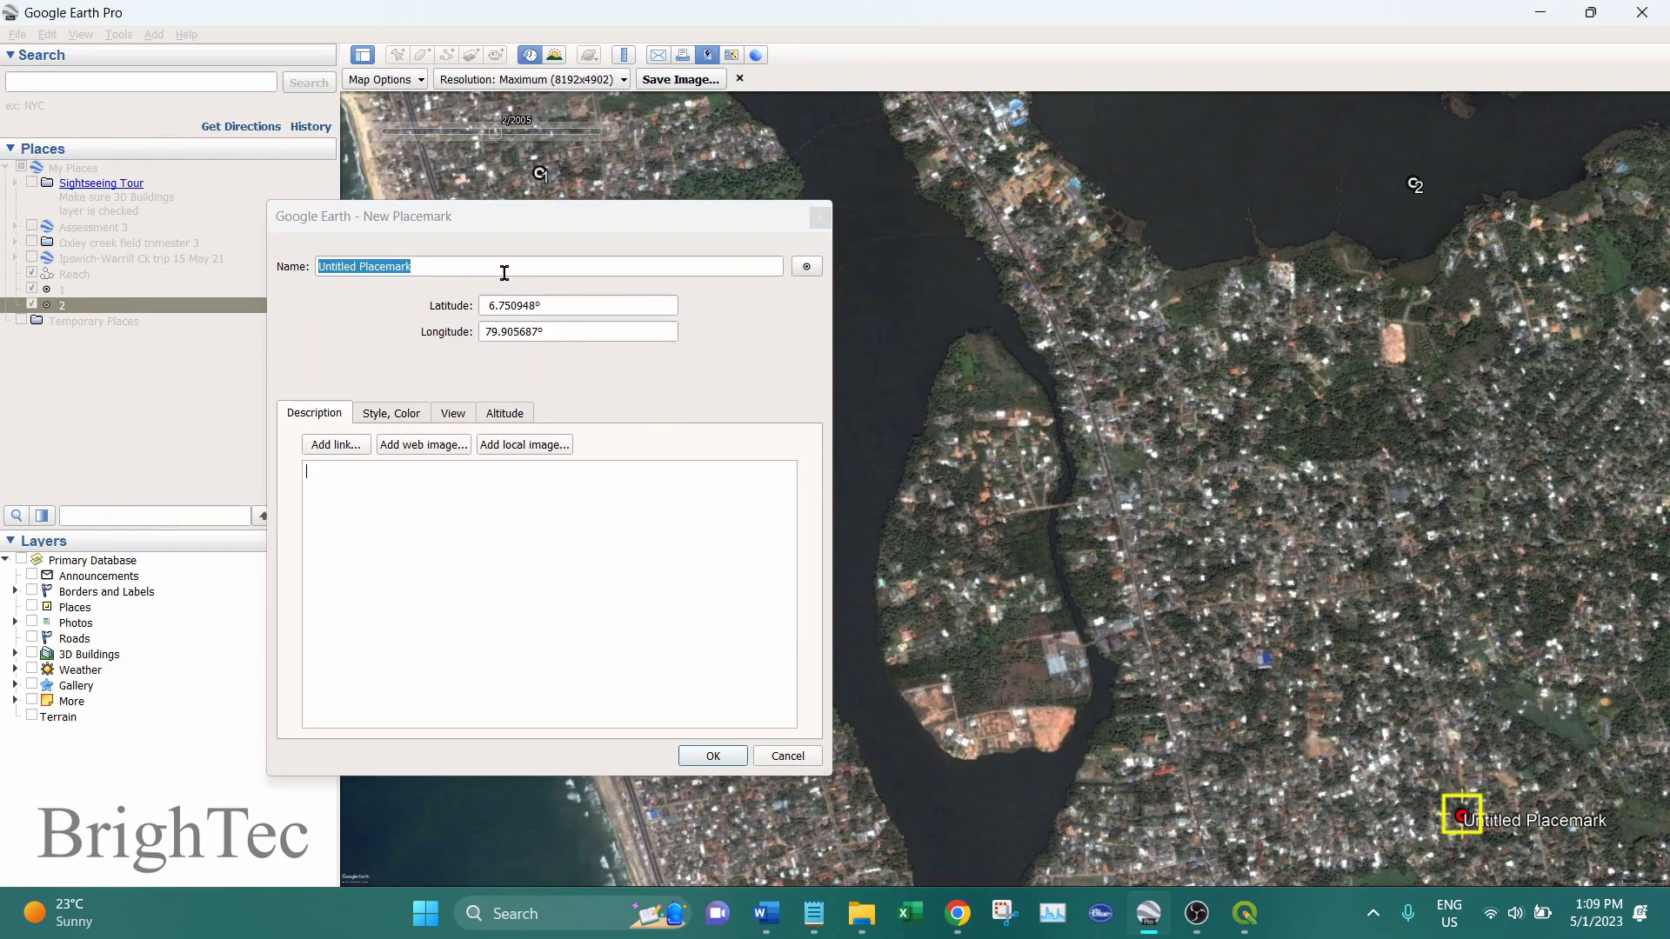
{"action": "left_click", "coordinate": [462, 270]}
{"action": "key", "text": "ctrl+a"}
{"action": "type", "text": "2"}
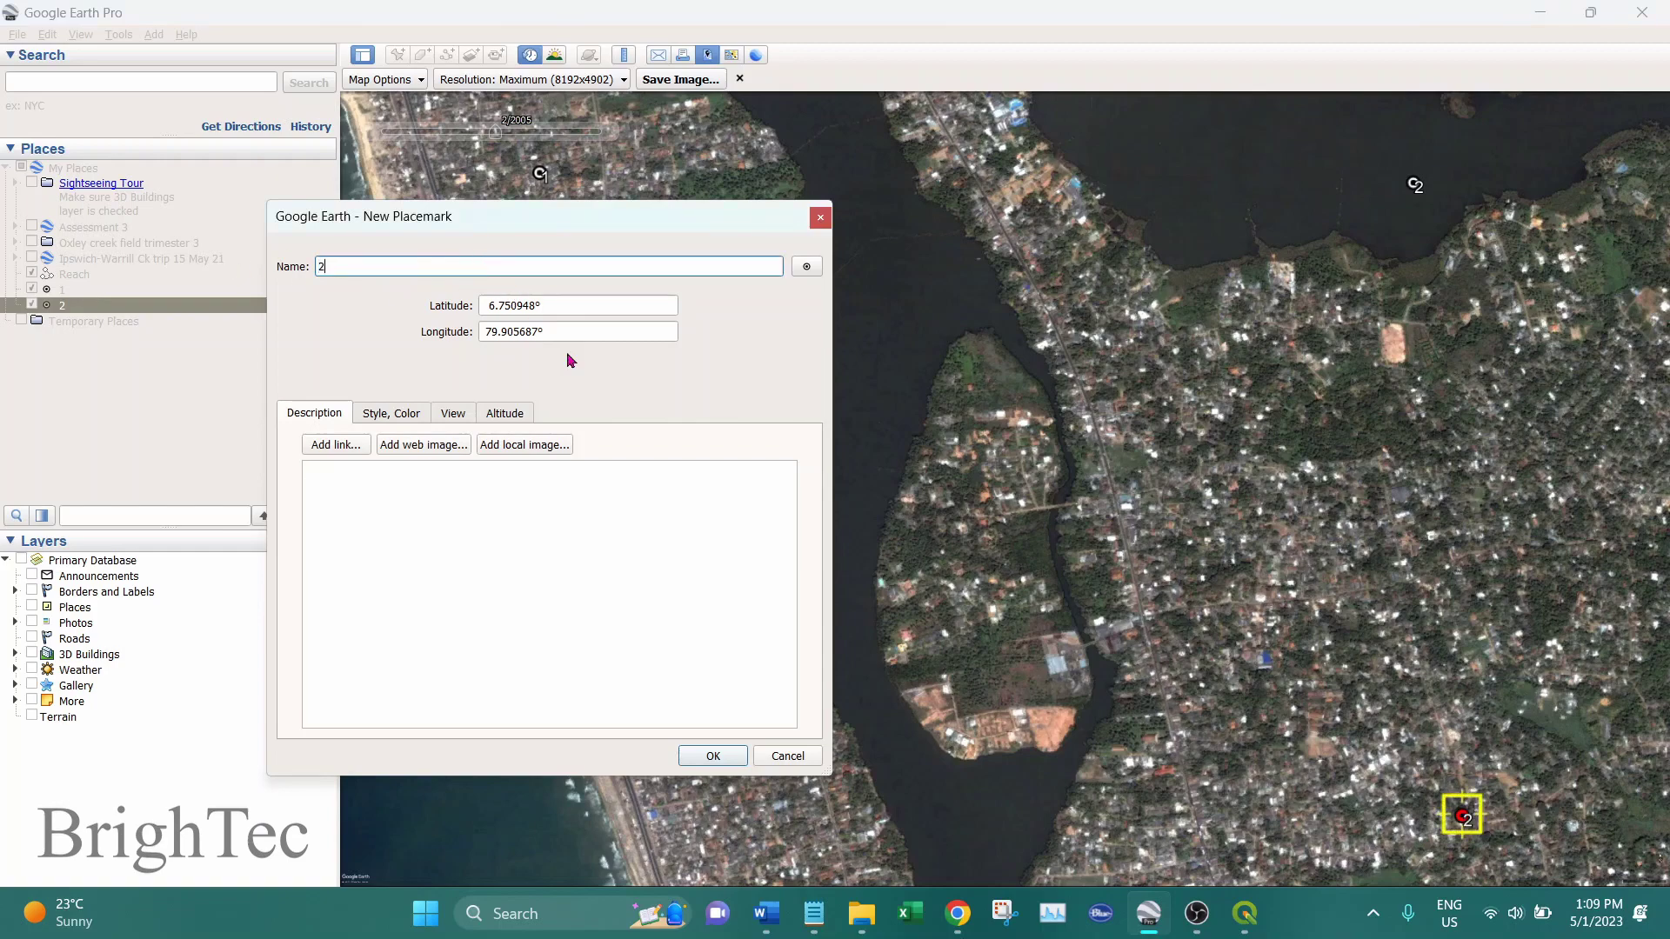
{"action": "type", "text": "3"}
{"action": "left_click", "coordinate": [717, 758]}
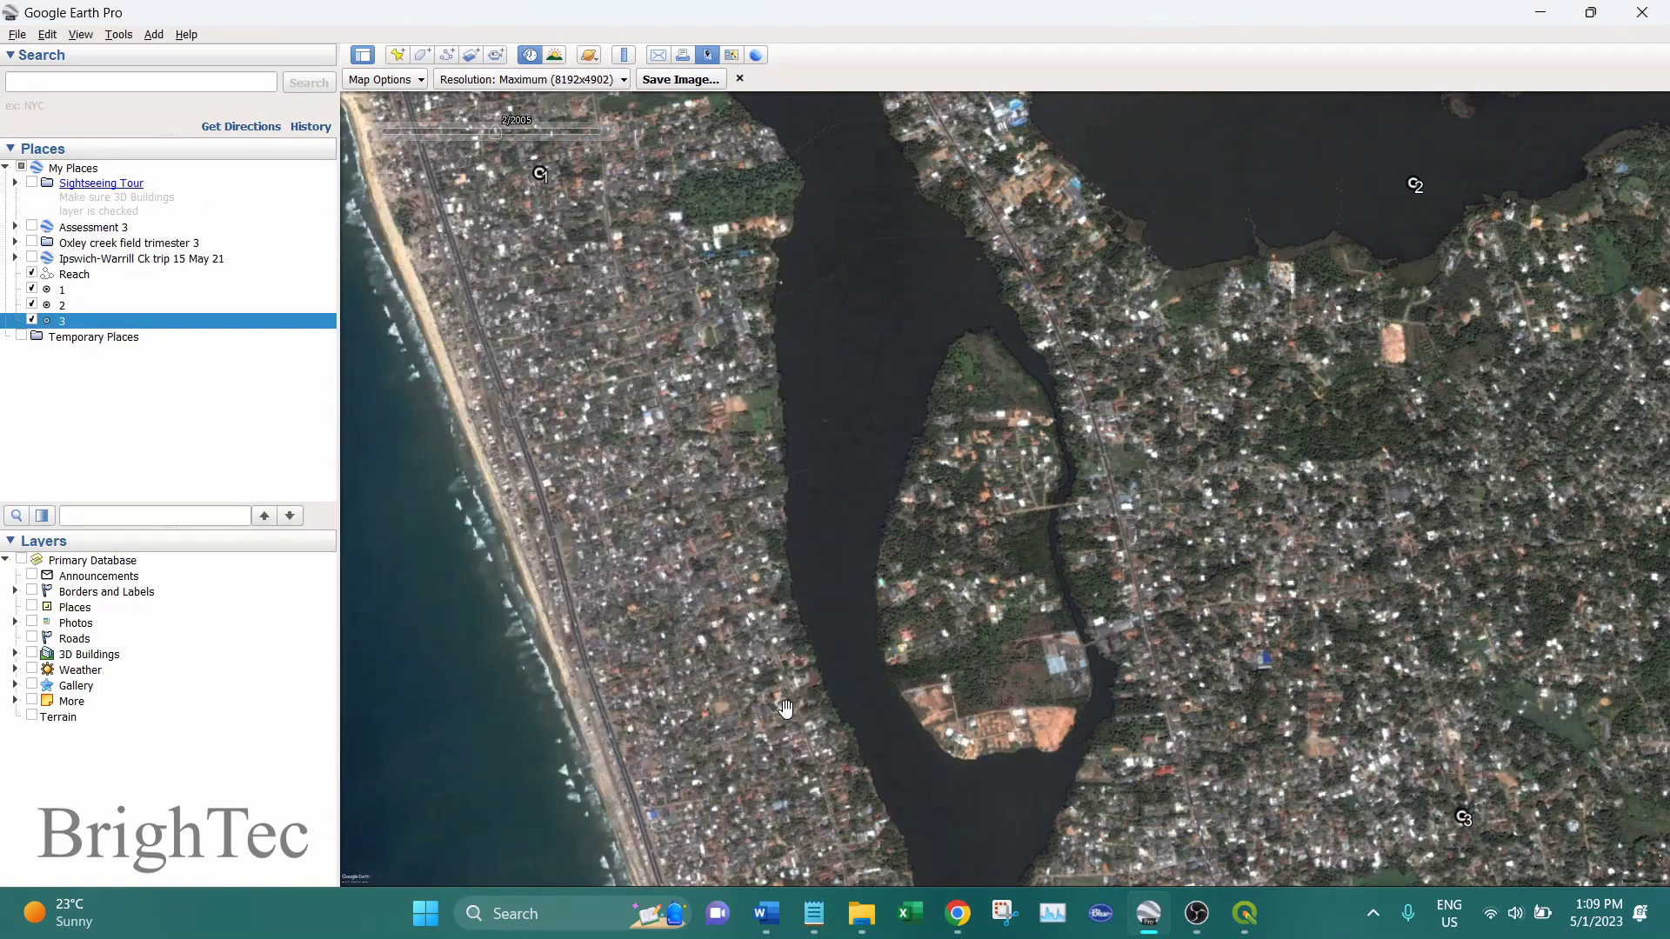
- Add a placemark named 4 in the sea southwest of the island, at about latitude 6.7512°, longitude 79.8848°
{"action": "left_click", "coordinate": [397, 55]}
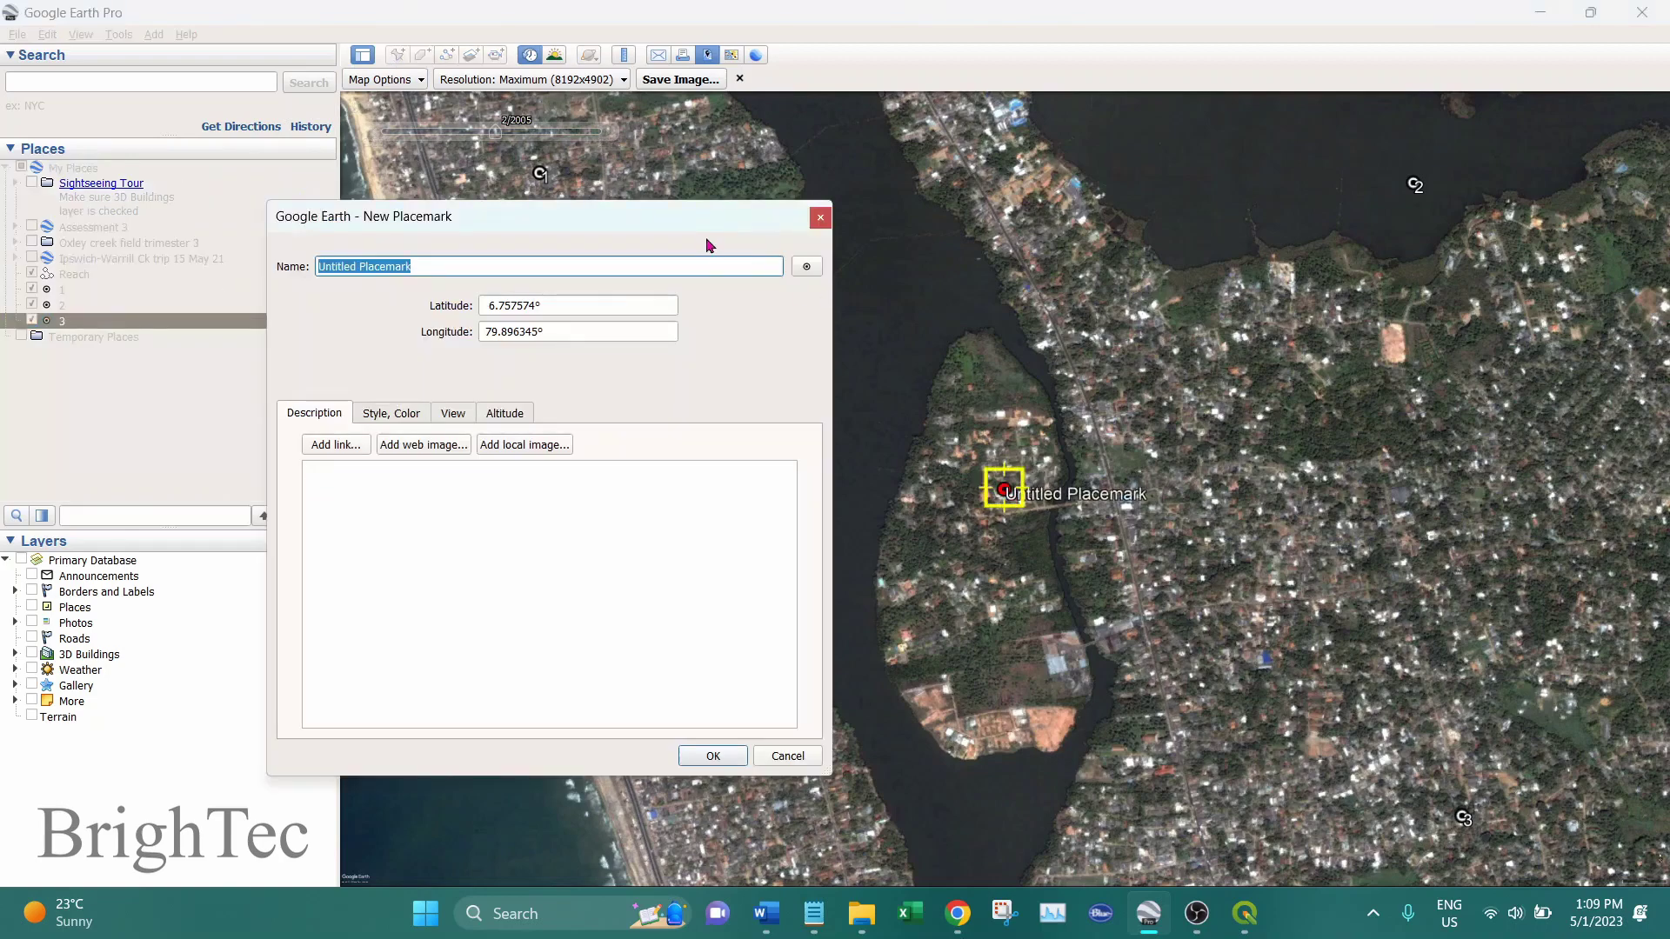
{"action": "left_click_drag", "start_coordinate": [701, 215], "coordinate": [1483, 300]}
{"action": "left_click_drag", "start_coordinate": [1000, 482], "coordinate": [419, 824]}
{"action": "left_click", "coordinate": [1256, 335]}
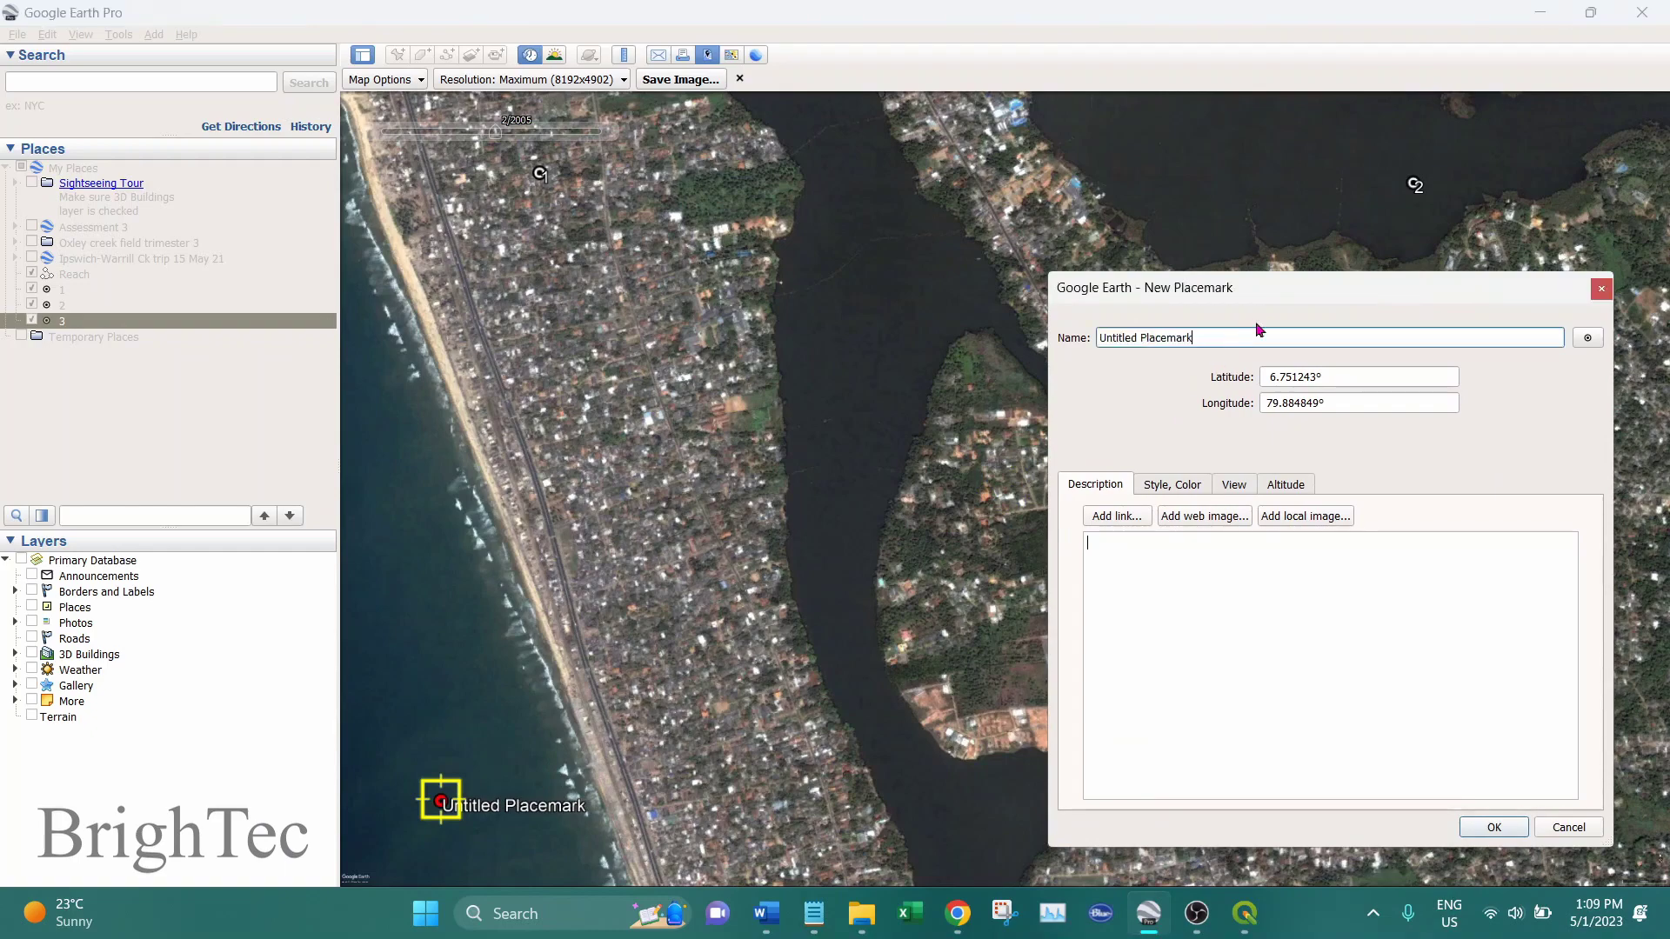
{"action": "left_click_drag", "start_coordinate": [1255, 335], "coordinate": [1069, 337]}
{"action": "type", "text": "4"}
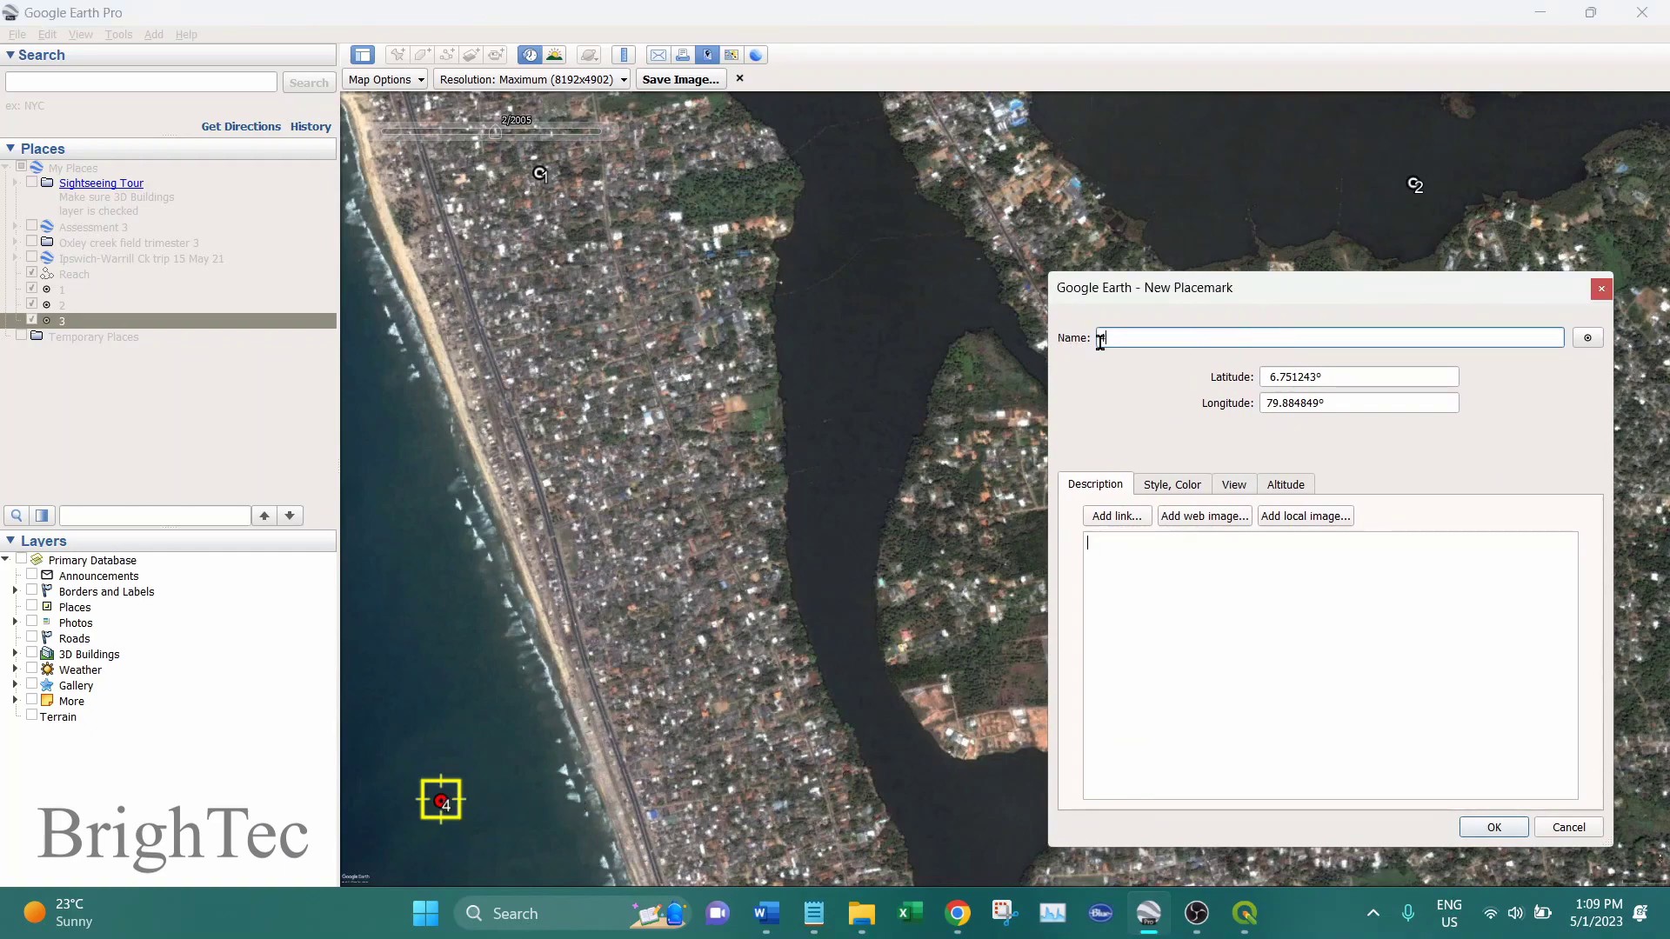
{"action": "left_click", "coordinate": [1493, 827]}
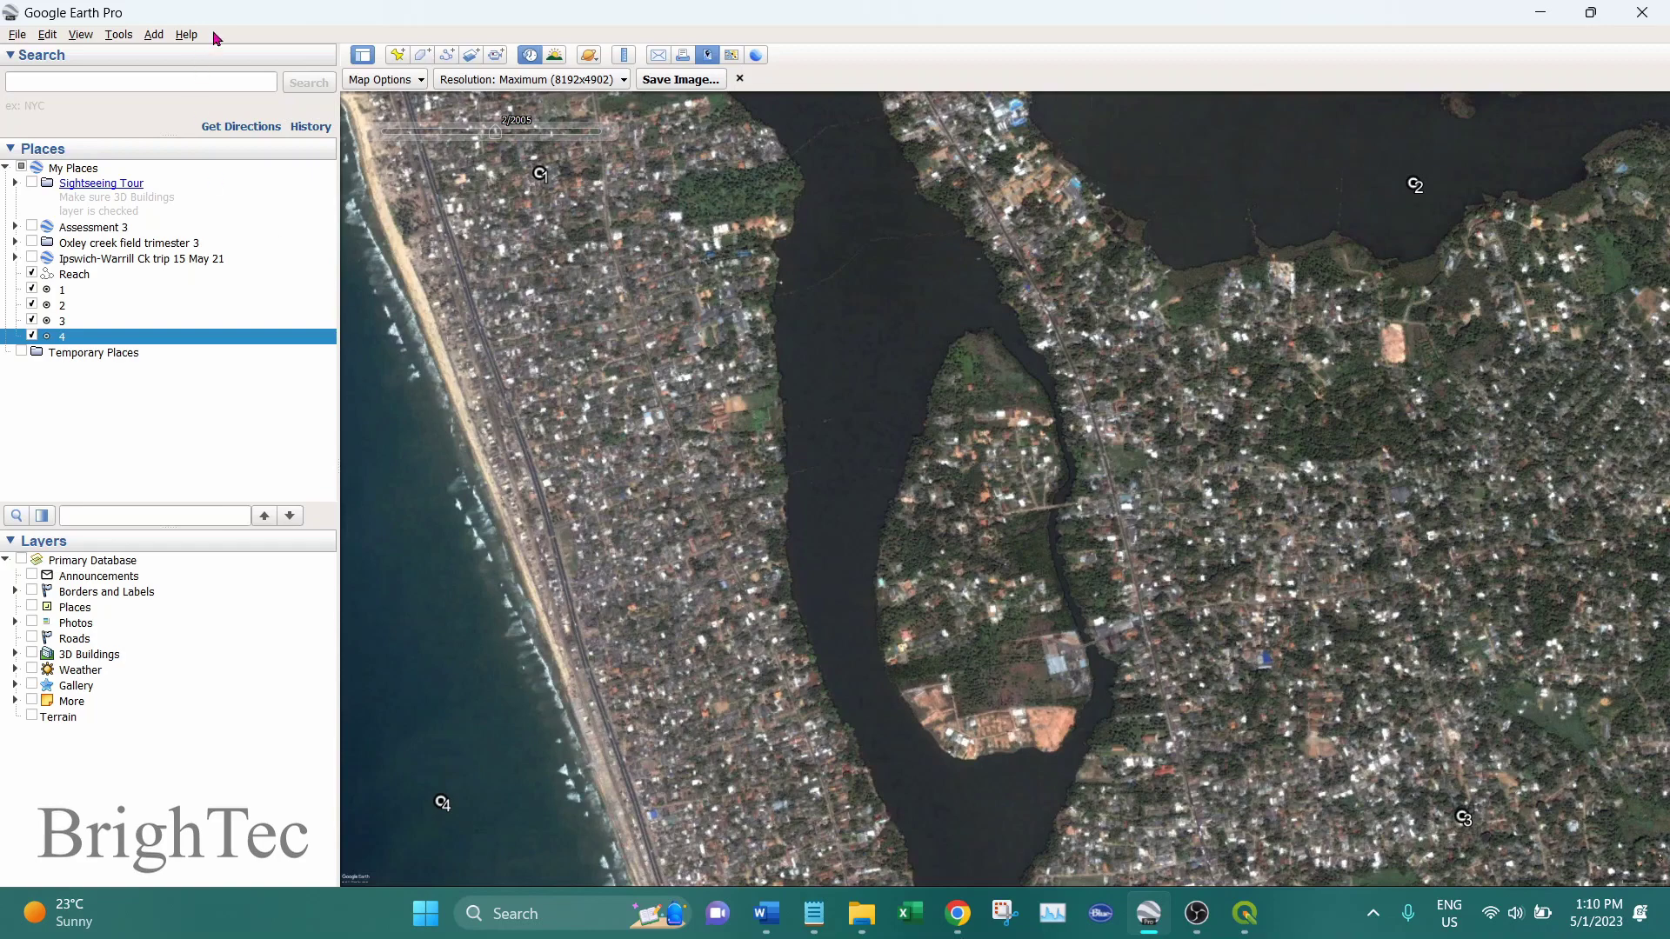
- Reset both the tilt and the compass of the map view
{"action": "left_click", "coordinate": [79, 35]}
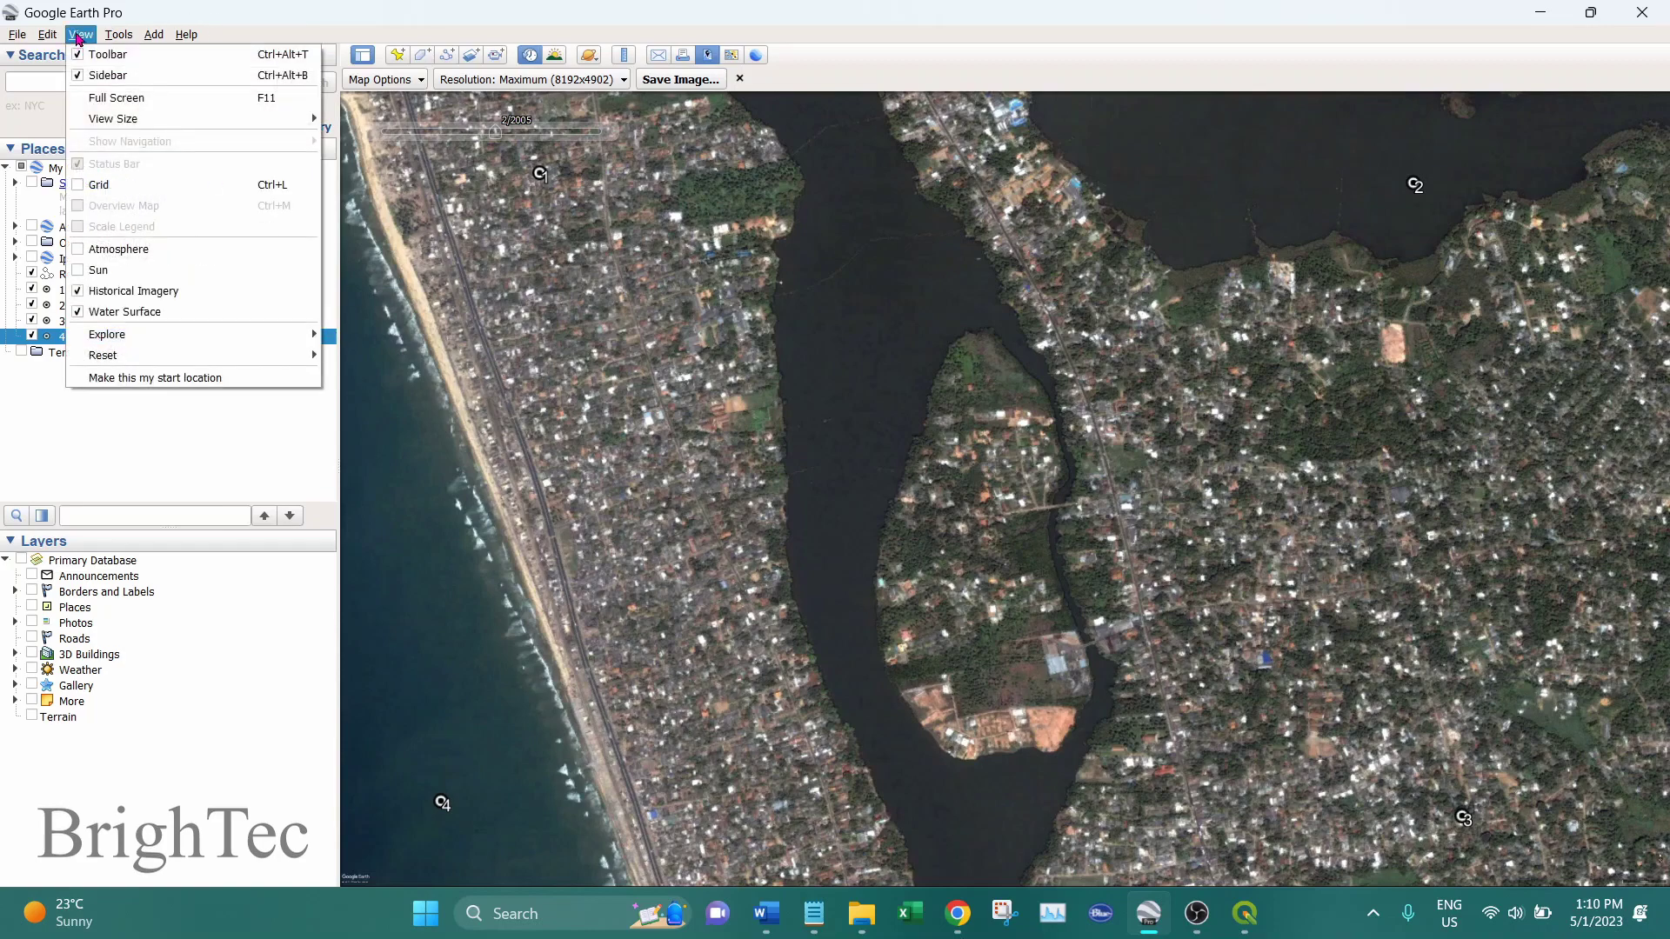
{"action": "mouse_move", "coordinate": [261, 354]}
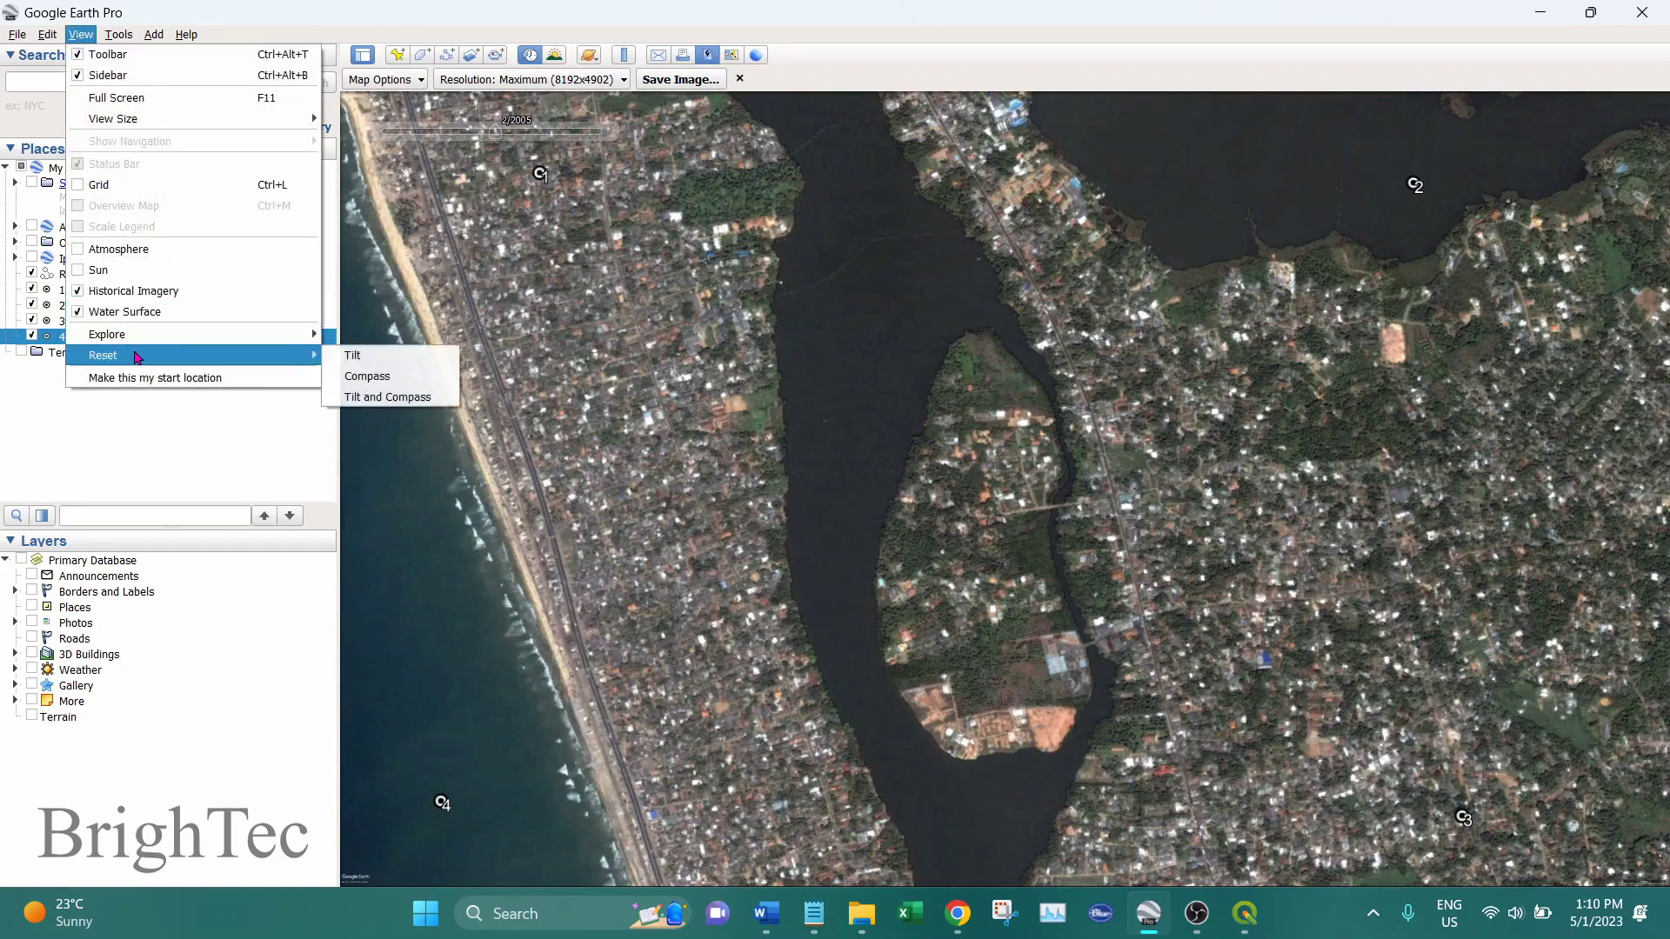
{"action": "left_click", "coordinate": [387, 397]}
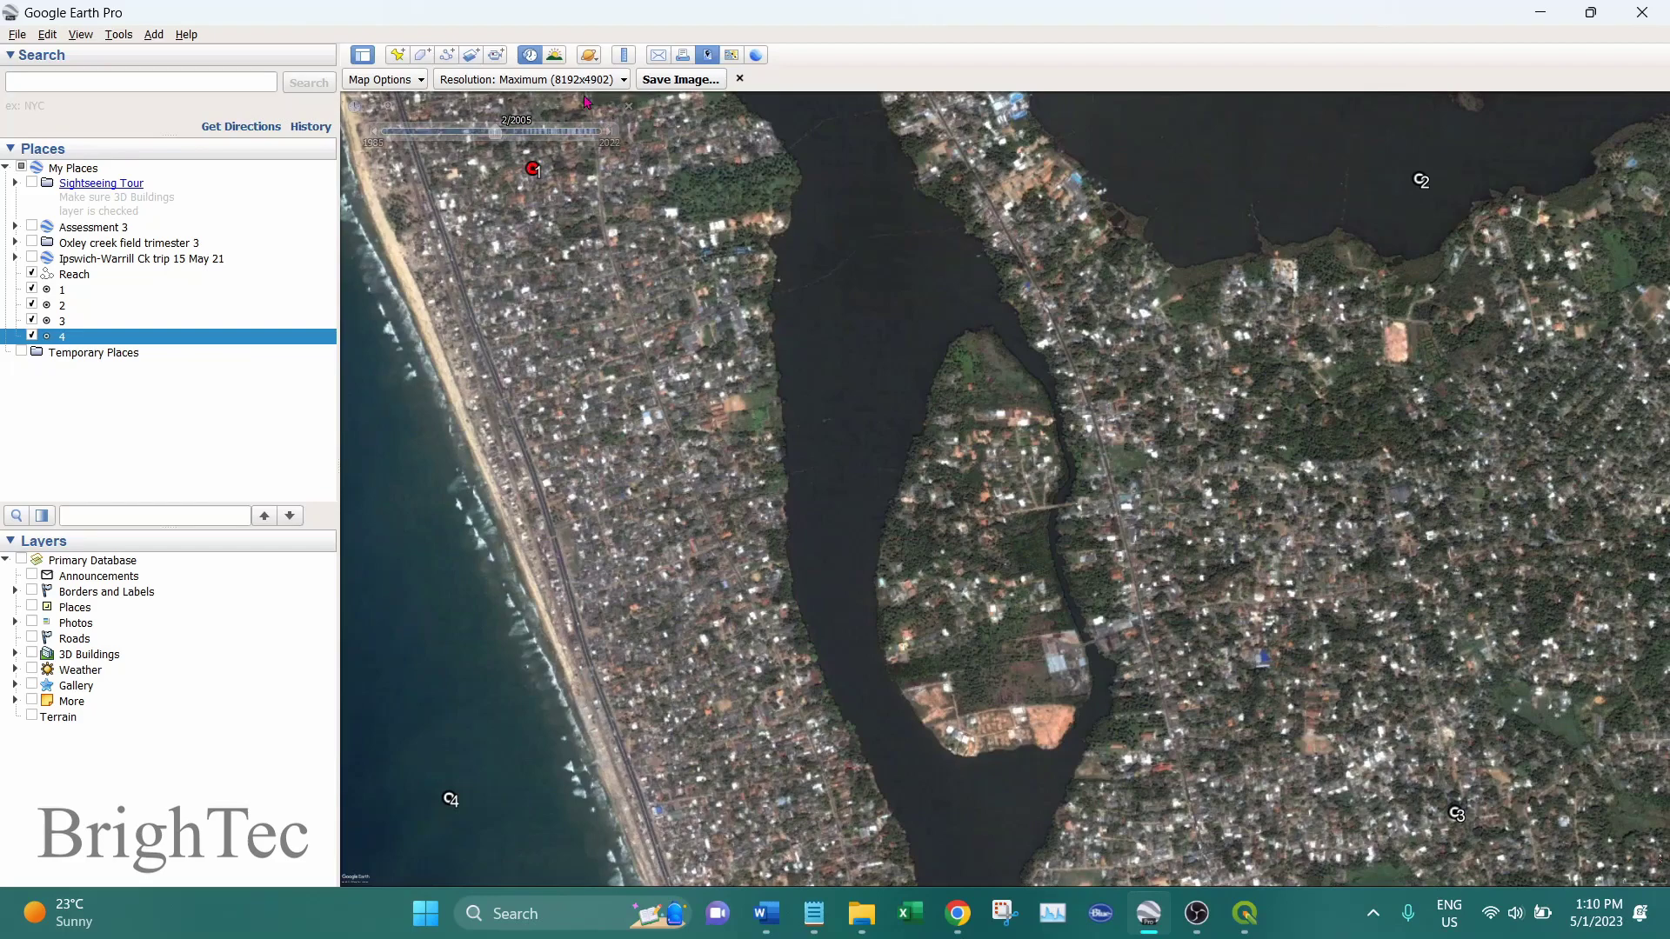
- Save the view at maximum resolution (8192x4902) as the JPEG file Image2.jpg in the GIS project 2 folder
{"action": "left_click", "coordinate": [574, 79]}
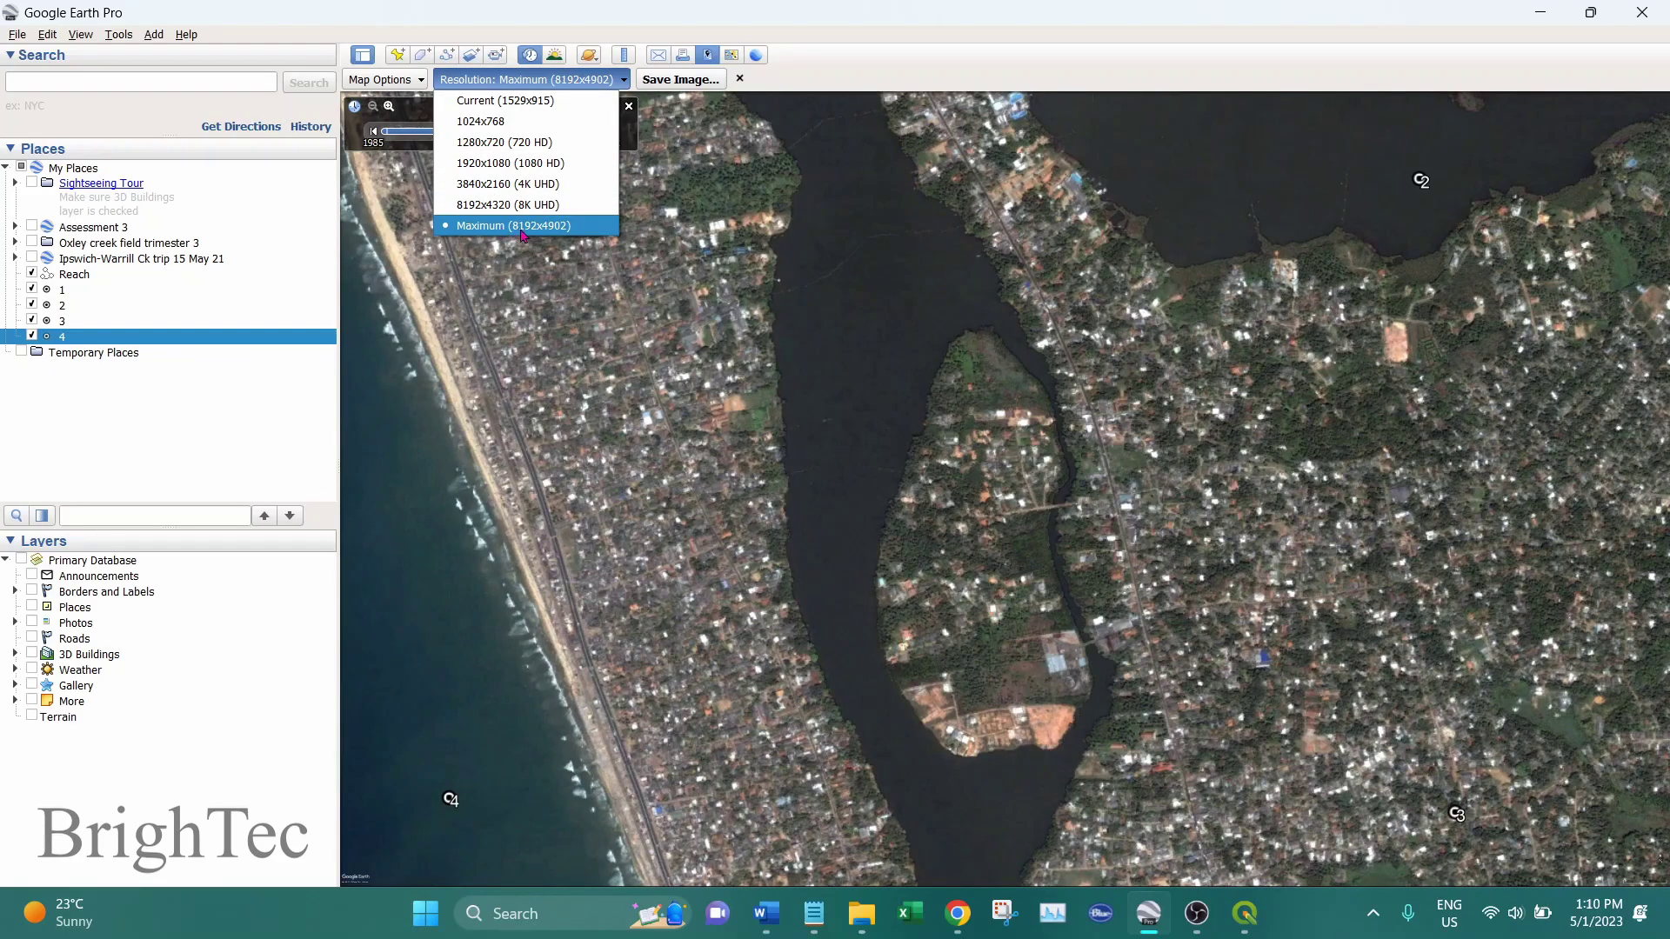
{"action": "left_click", "coordinate": [846, 87]}
{"action": "left_click", "coordinate": [682, 80]}
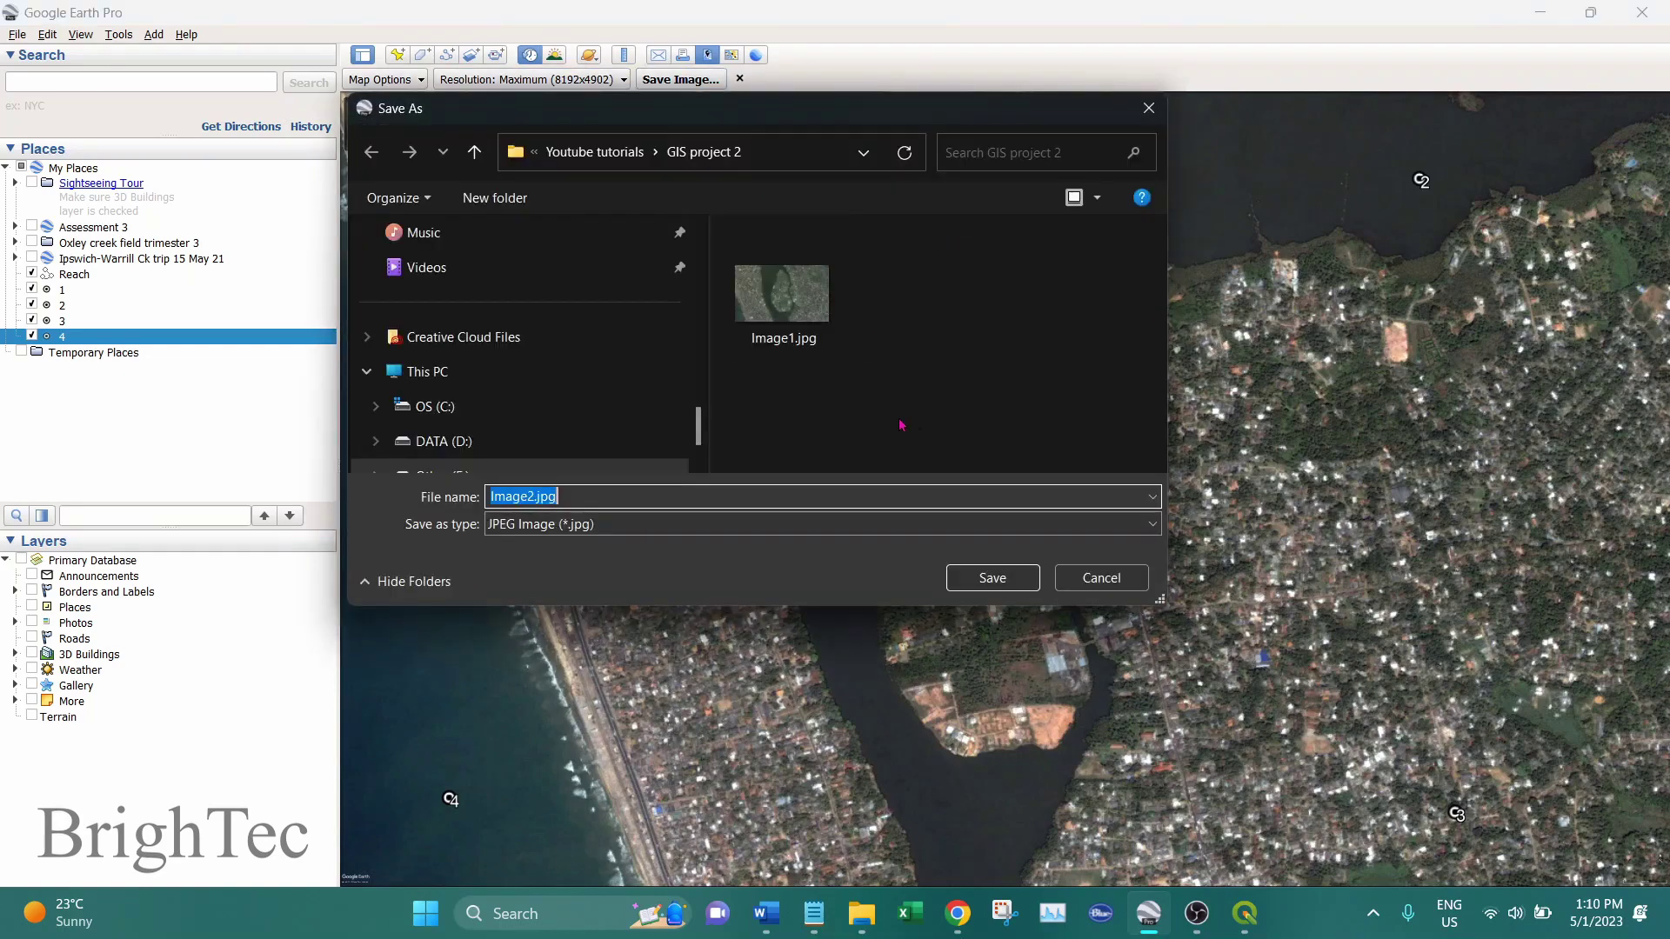
{"action": "left_click", "coordinate": [979, 578]}
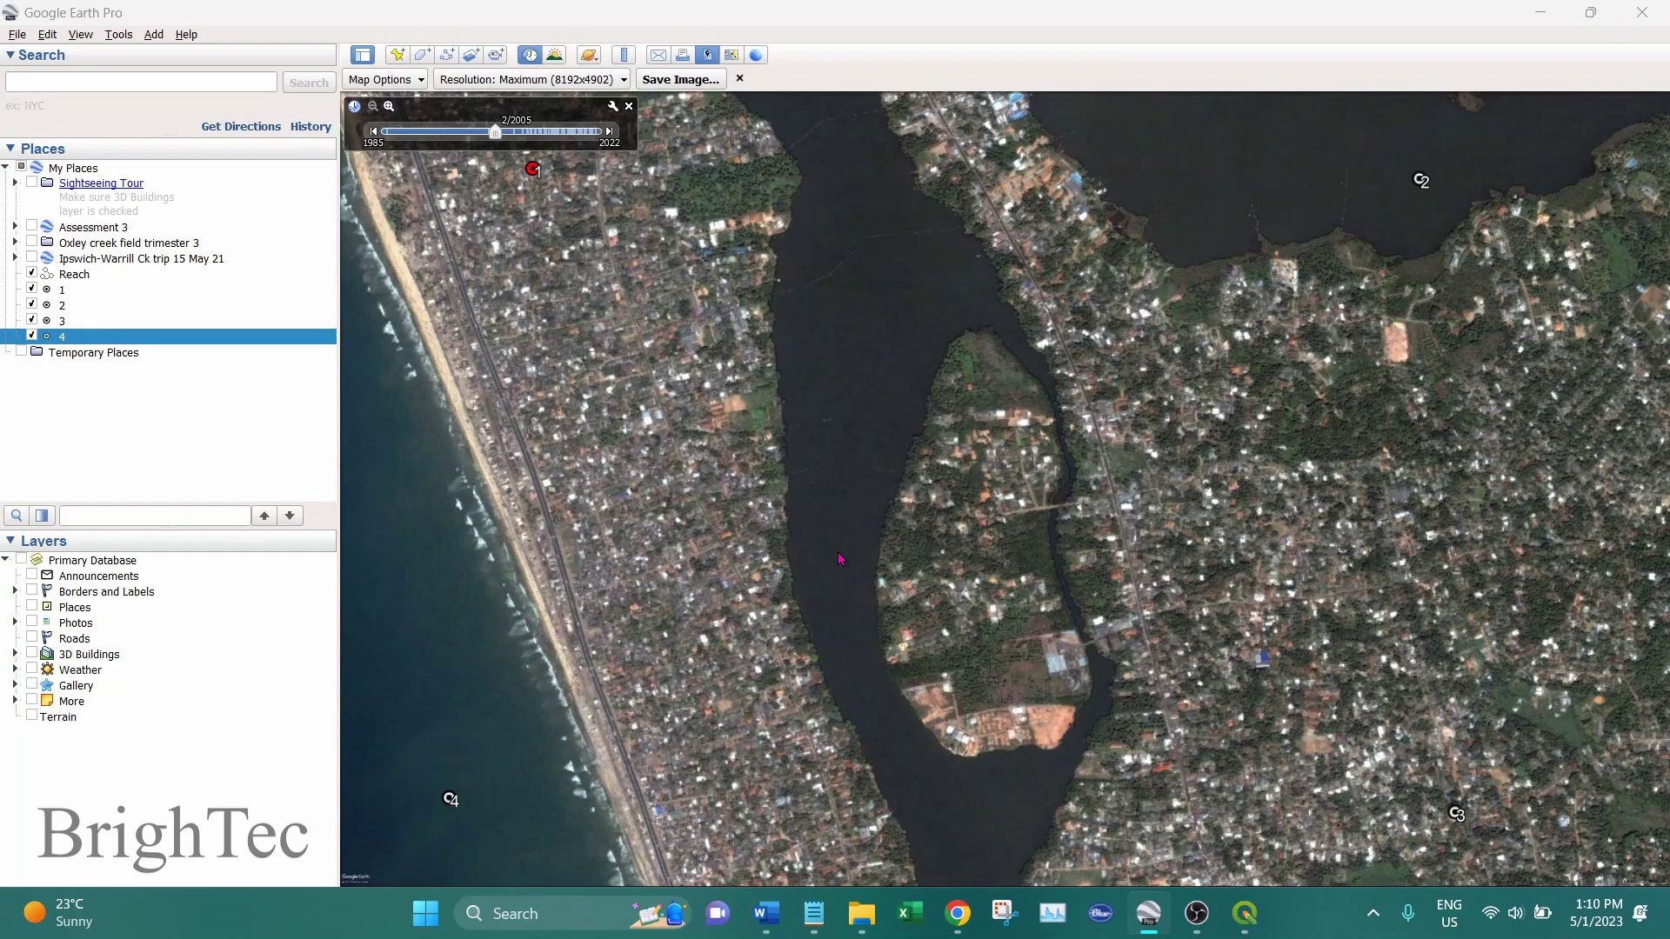
- Switch to QGIS and refresh the GIS project 2 folder in the file browser
{"action": "left_click", "coordinate": [1244, 913]}
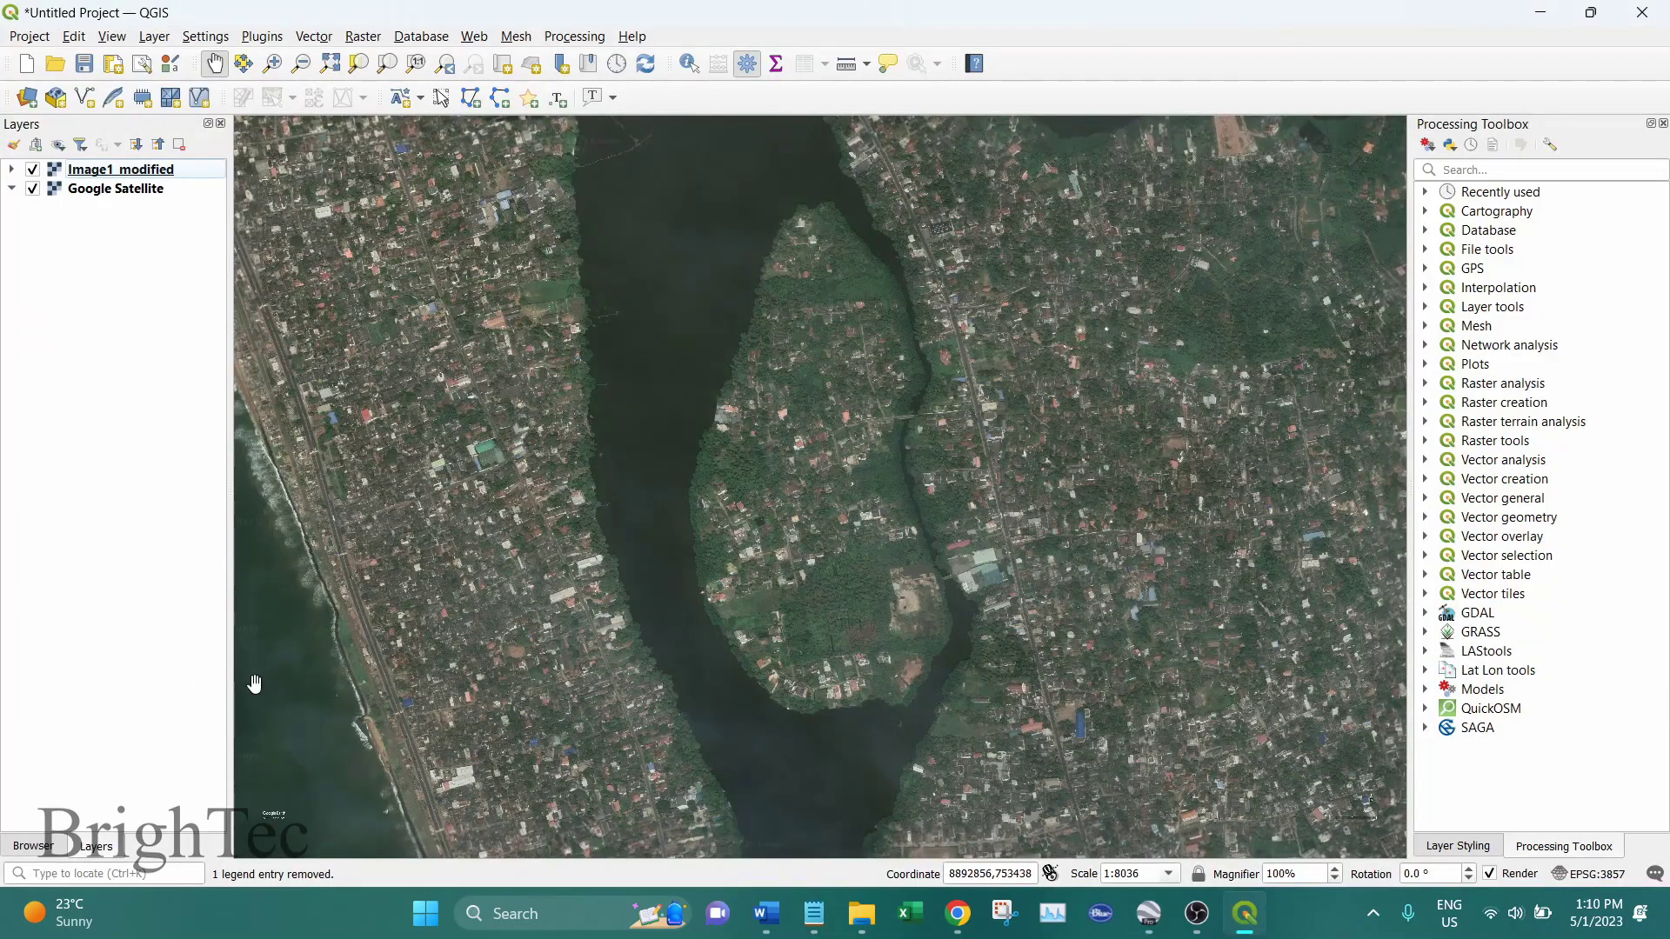
{"action": "left_click", "coordinate": [34, 846]}
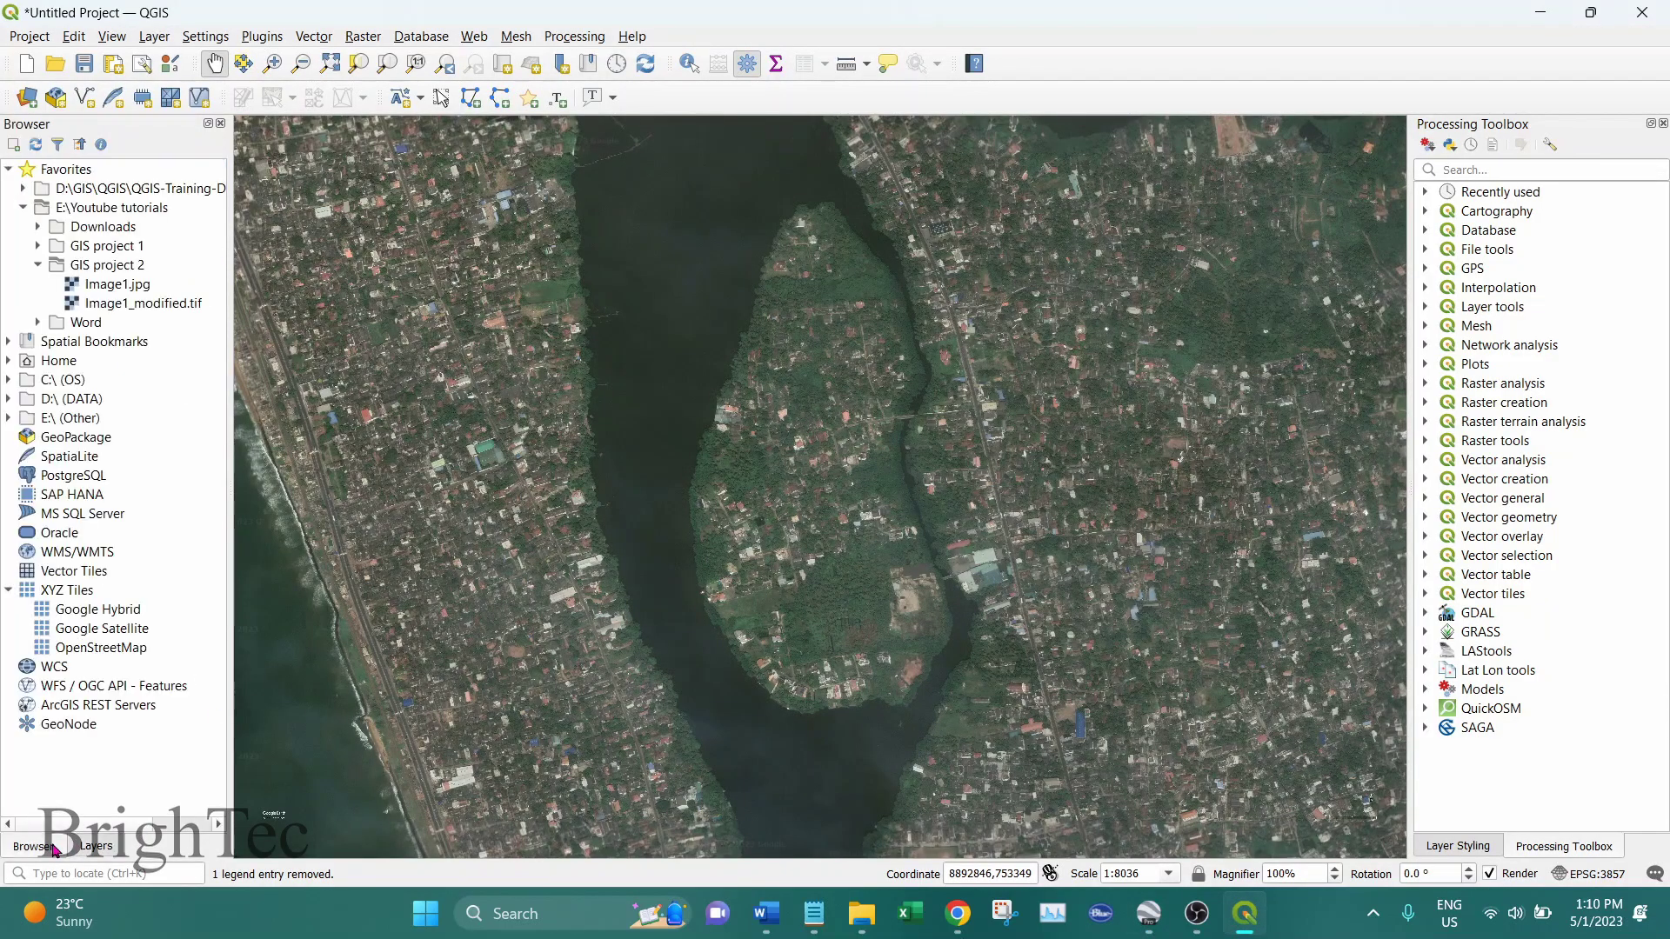
{"action": "right_click", "coordinate": [124, 262]}
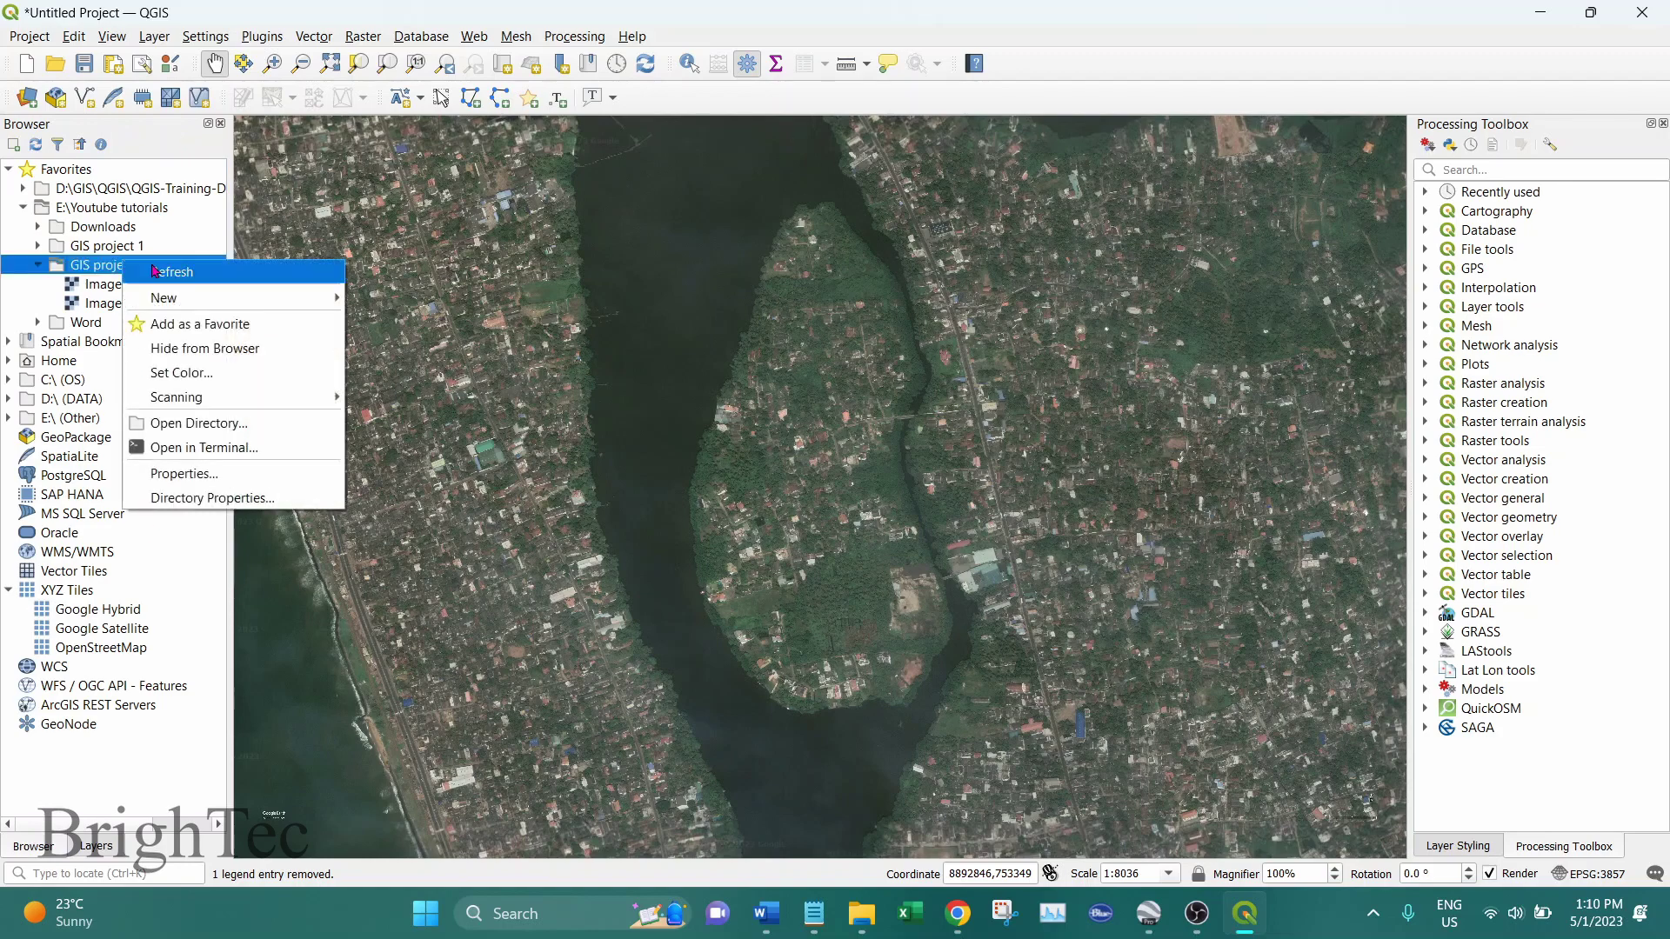
{"action": "left_click", "coordinate": [207, 277]}
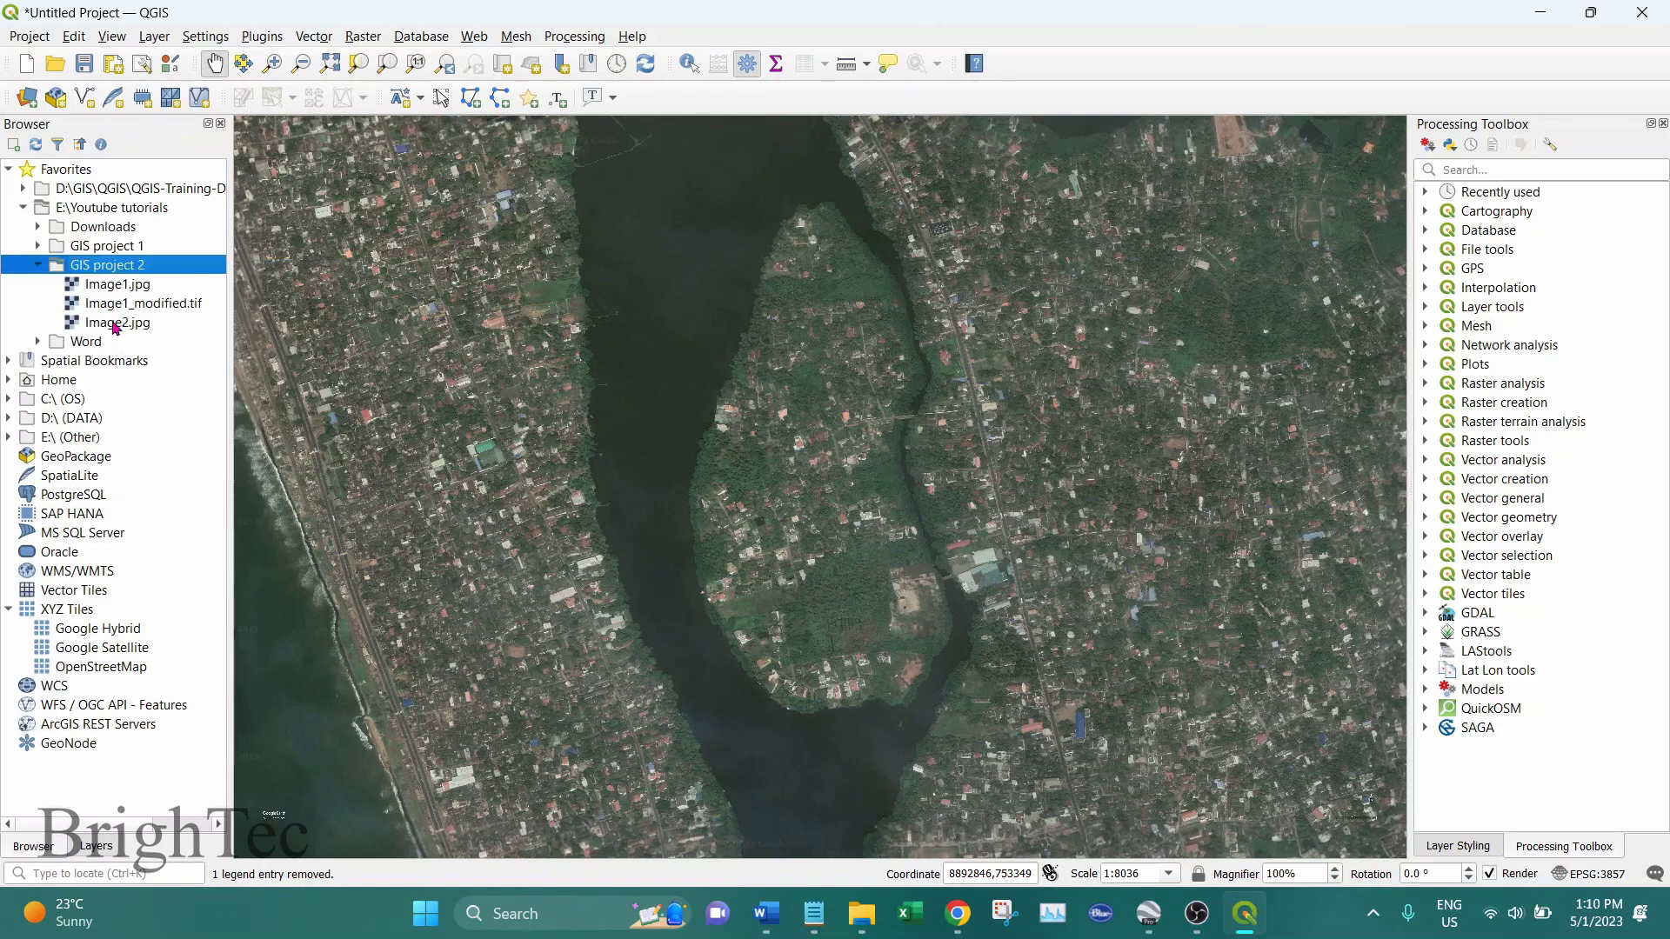
- Add Image2.jpg to the map, check whether it has a coordinate reference system, and remove the layer again
{"action": "left_click_drag", "start_coordinate": [115, 328], "coordinate": [439, 329]}
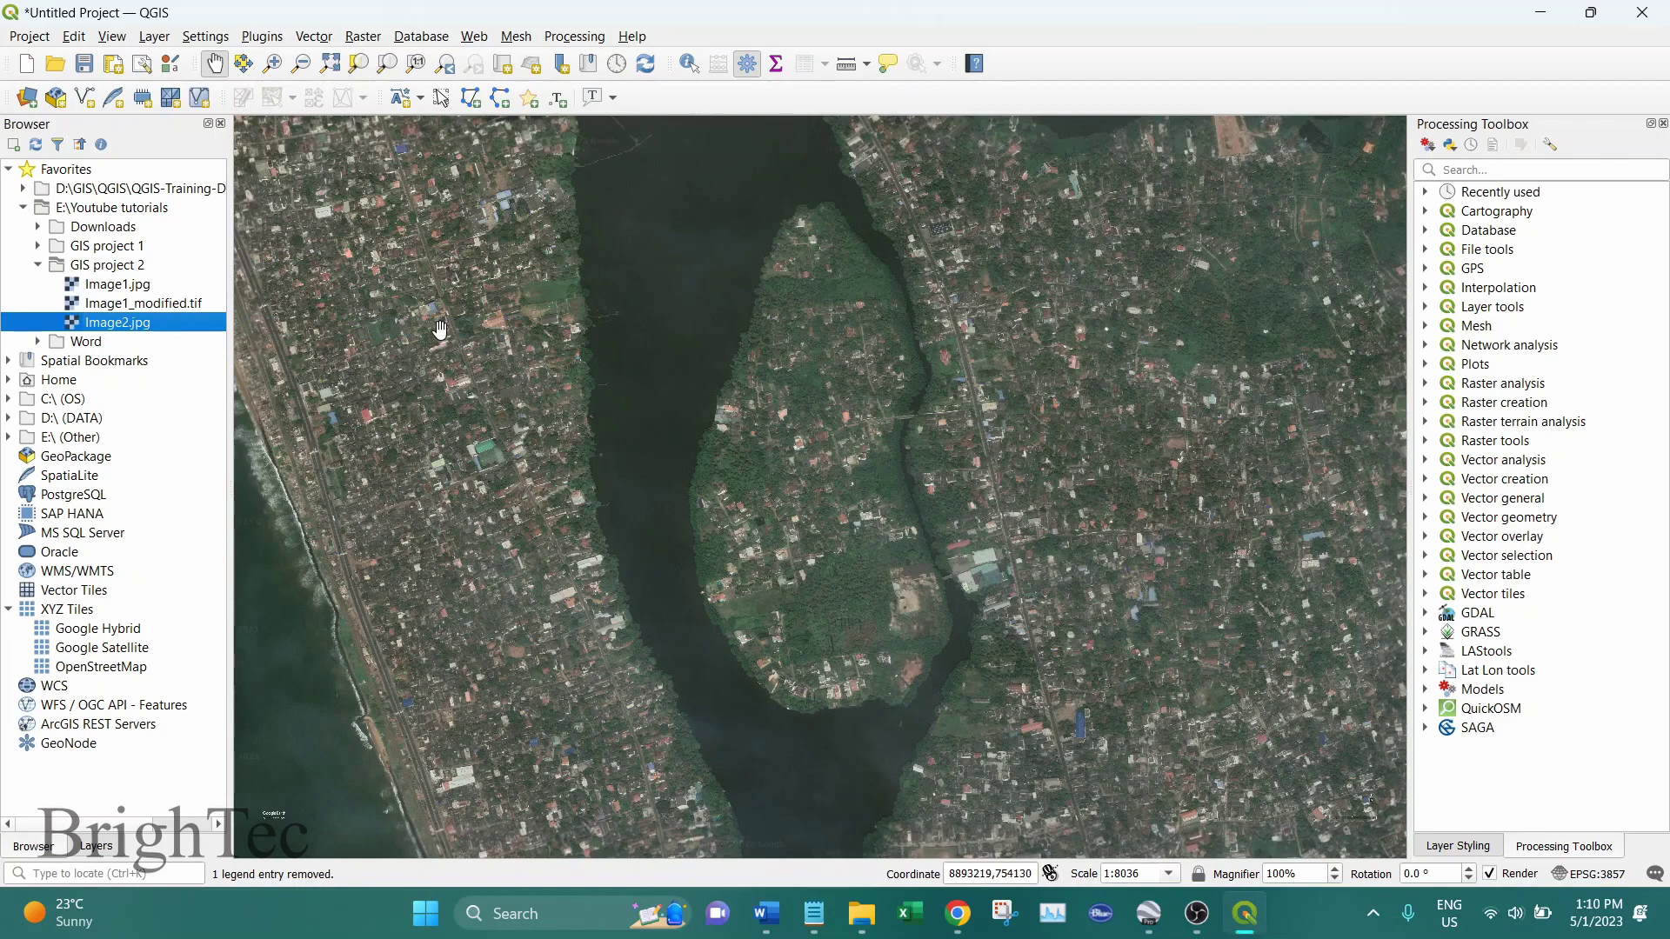
{"action": "left_click", "coordinate": [111, 848]}
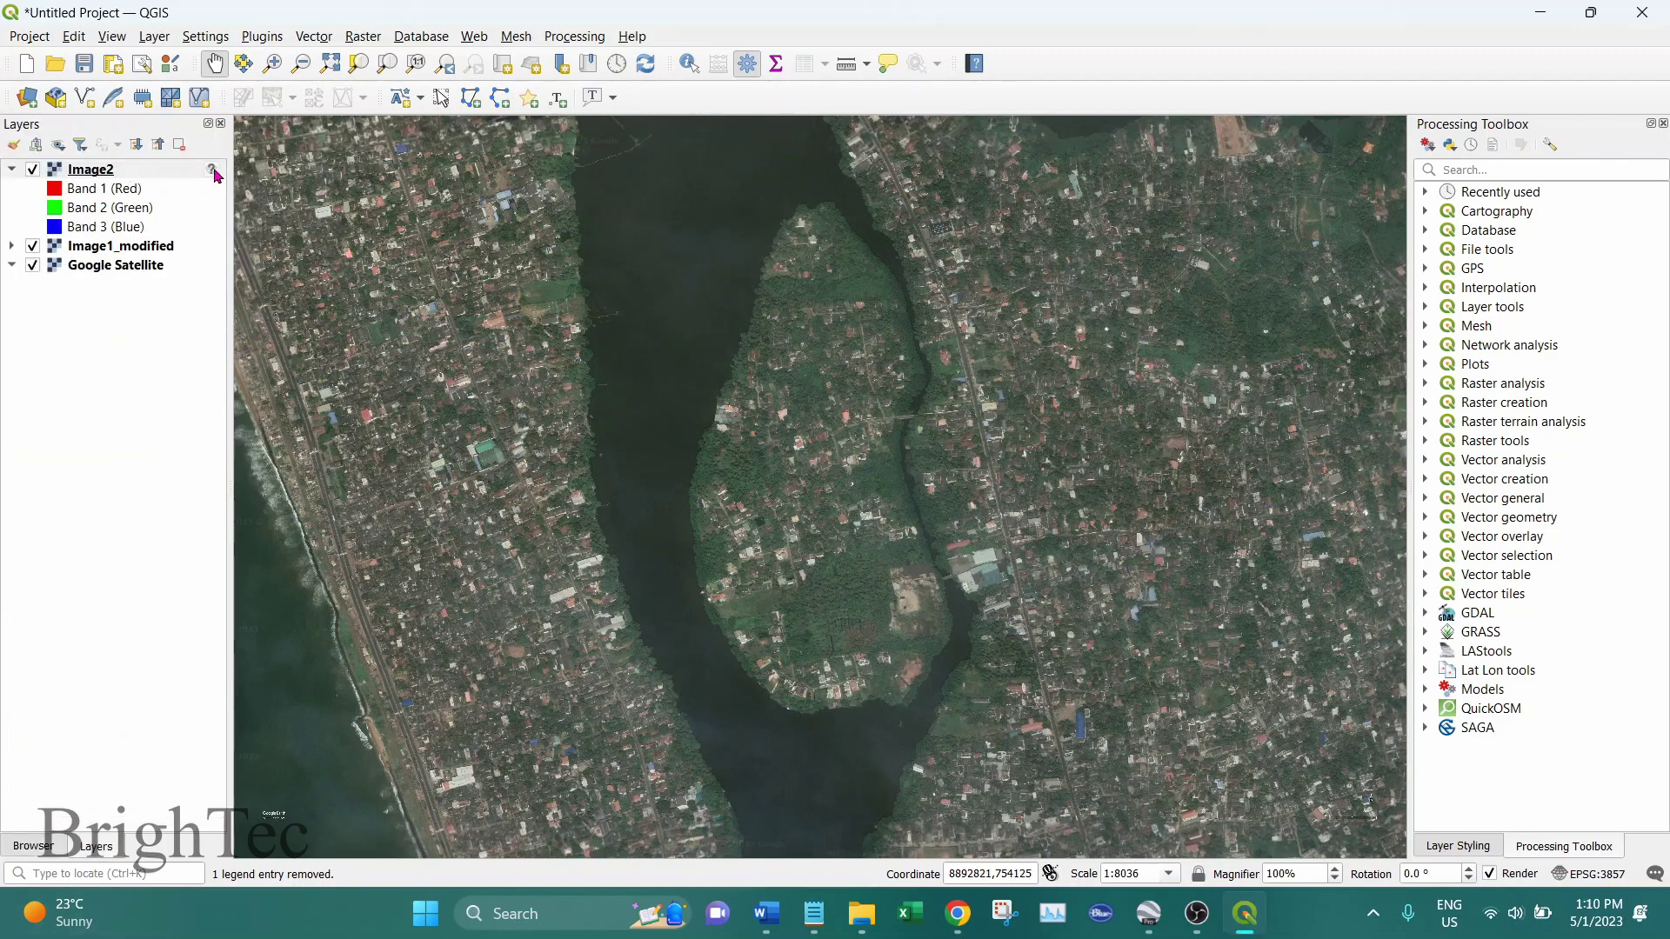
{"action": "mouse_move", "coordinate": [211, 175]}
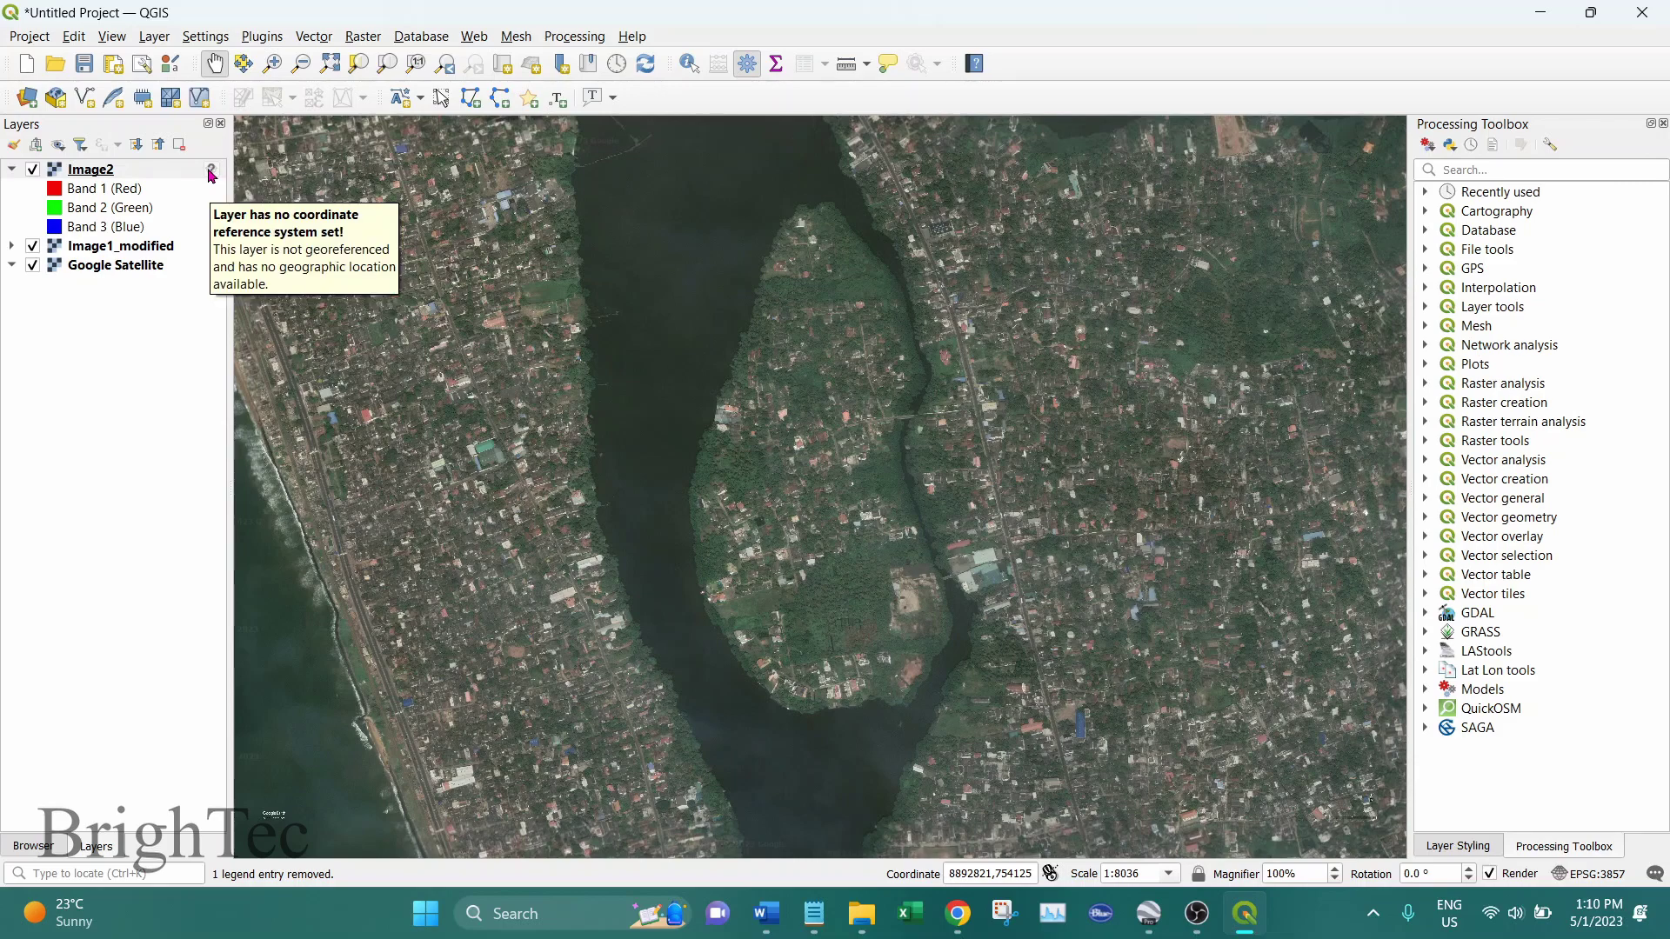
{"action": "left_click", "coordinate": [177, 172]}
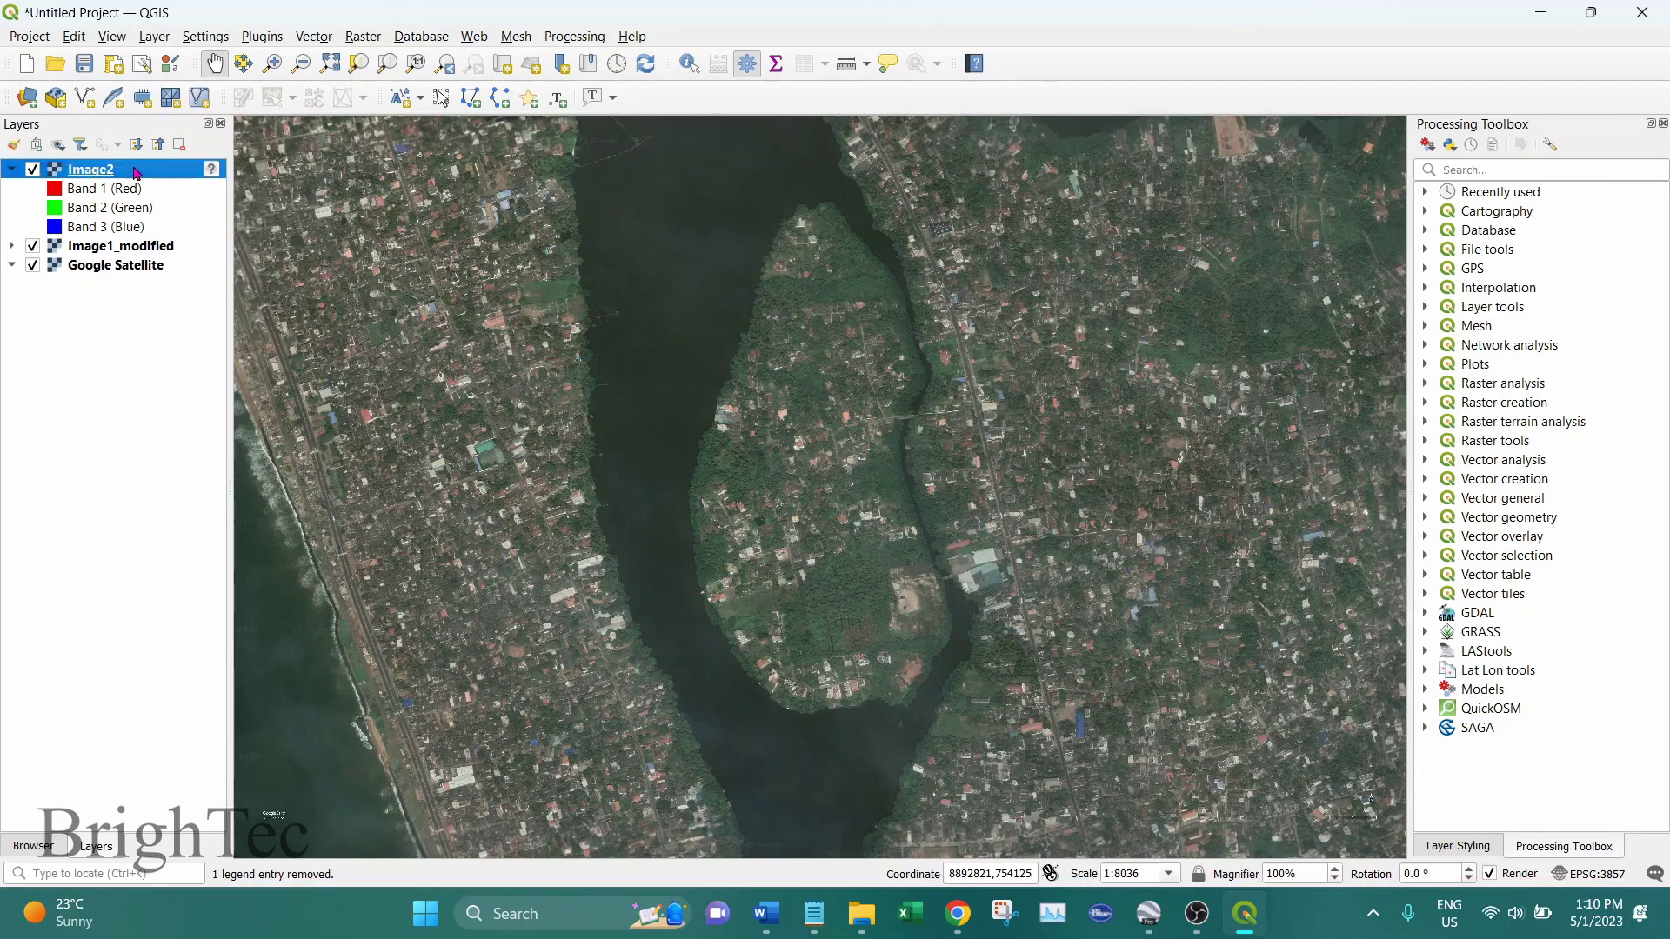
{"action": "right_click", "coordinate": [137, 172]}
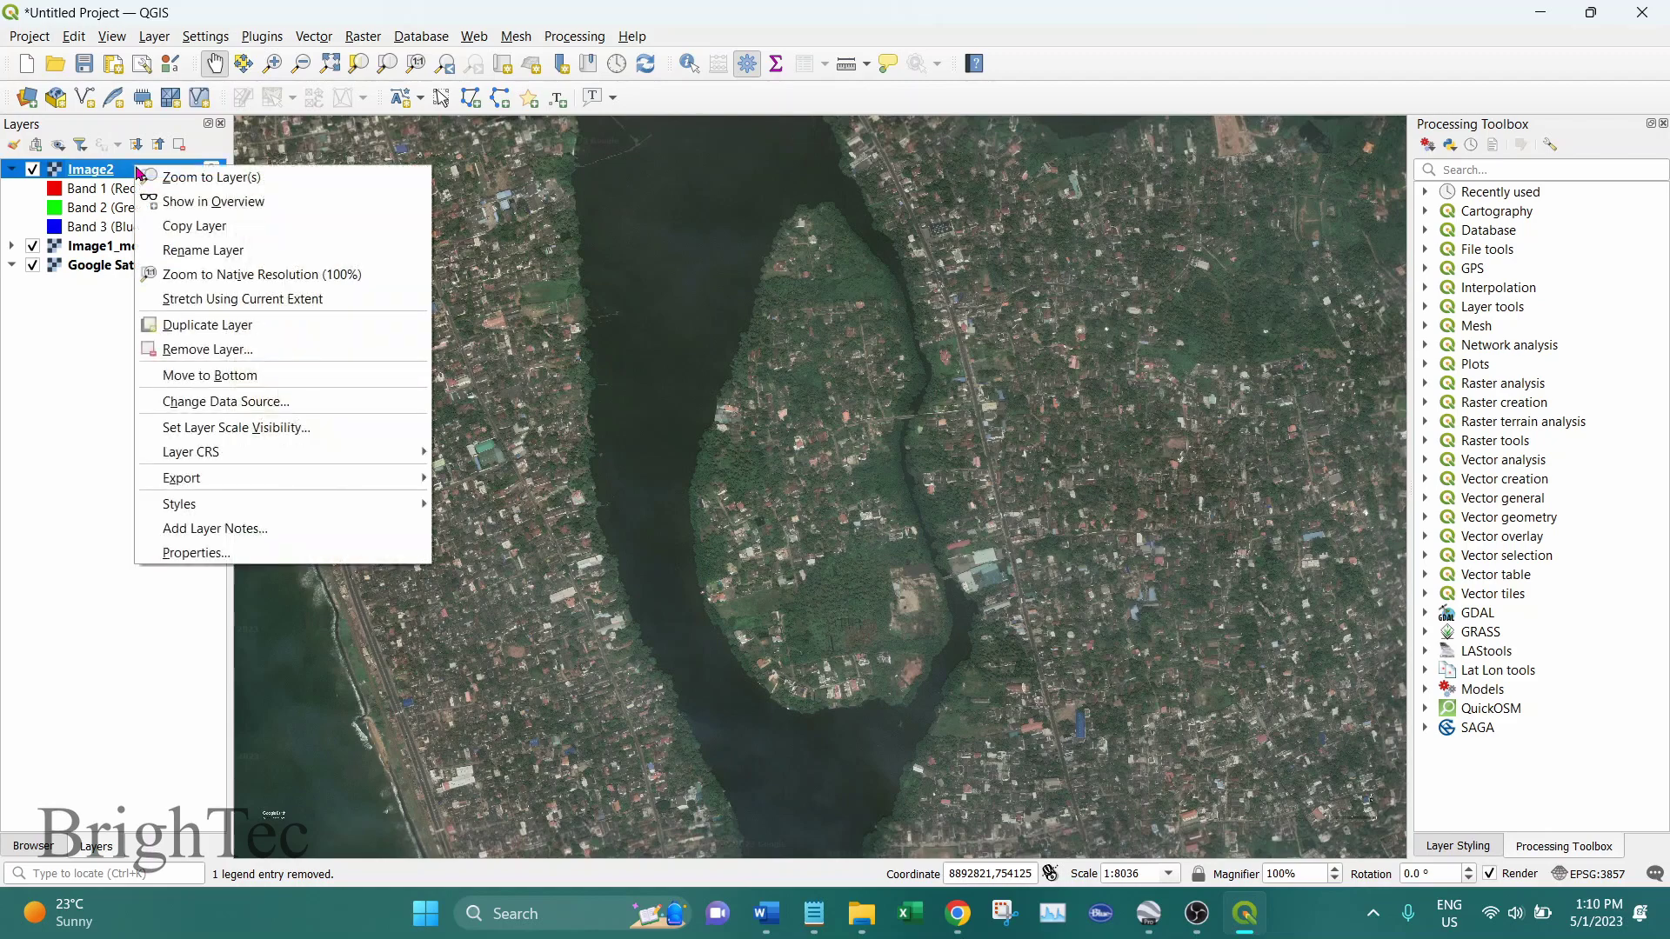
{"action": "left_click", "coordinate": [217, 350]}
{"action": "left_click", "coordinate": [817, 476]}
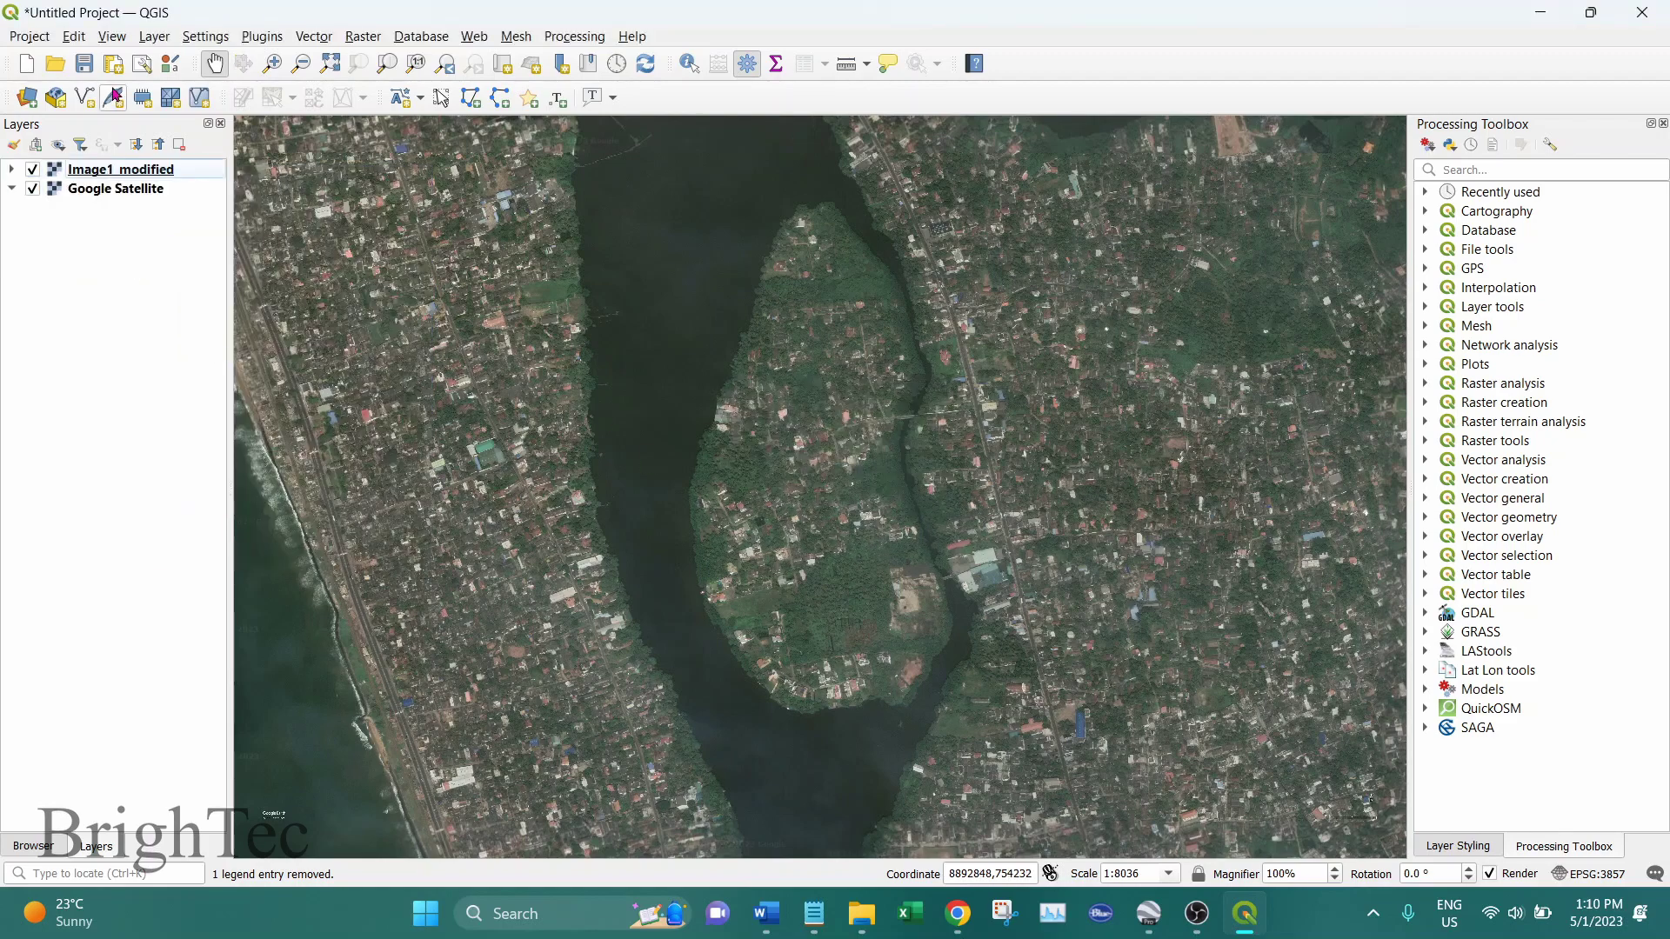
- Open the Georeferencer and load the raster Image2.jpg from the GIS project 2 folder
{"action": "left_click", "coordinate": [155, 38]}
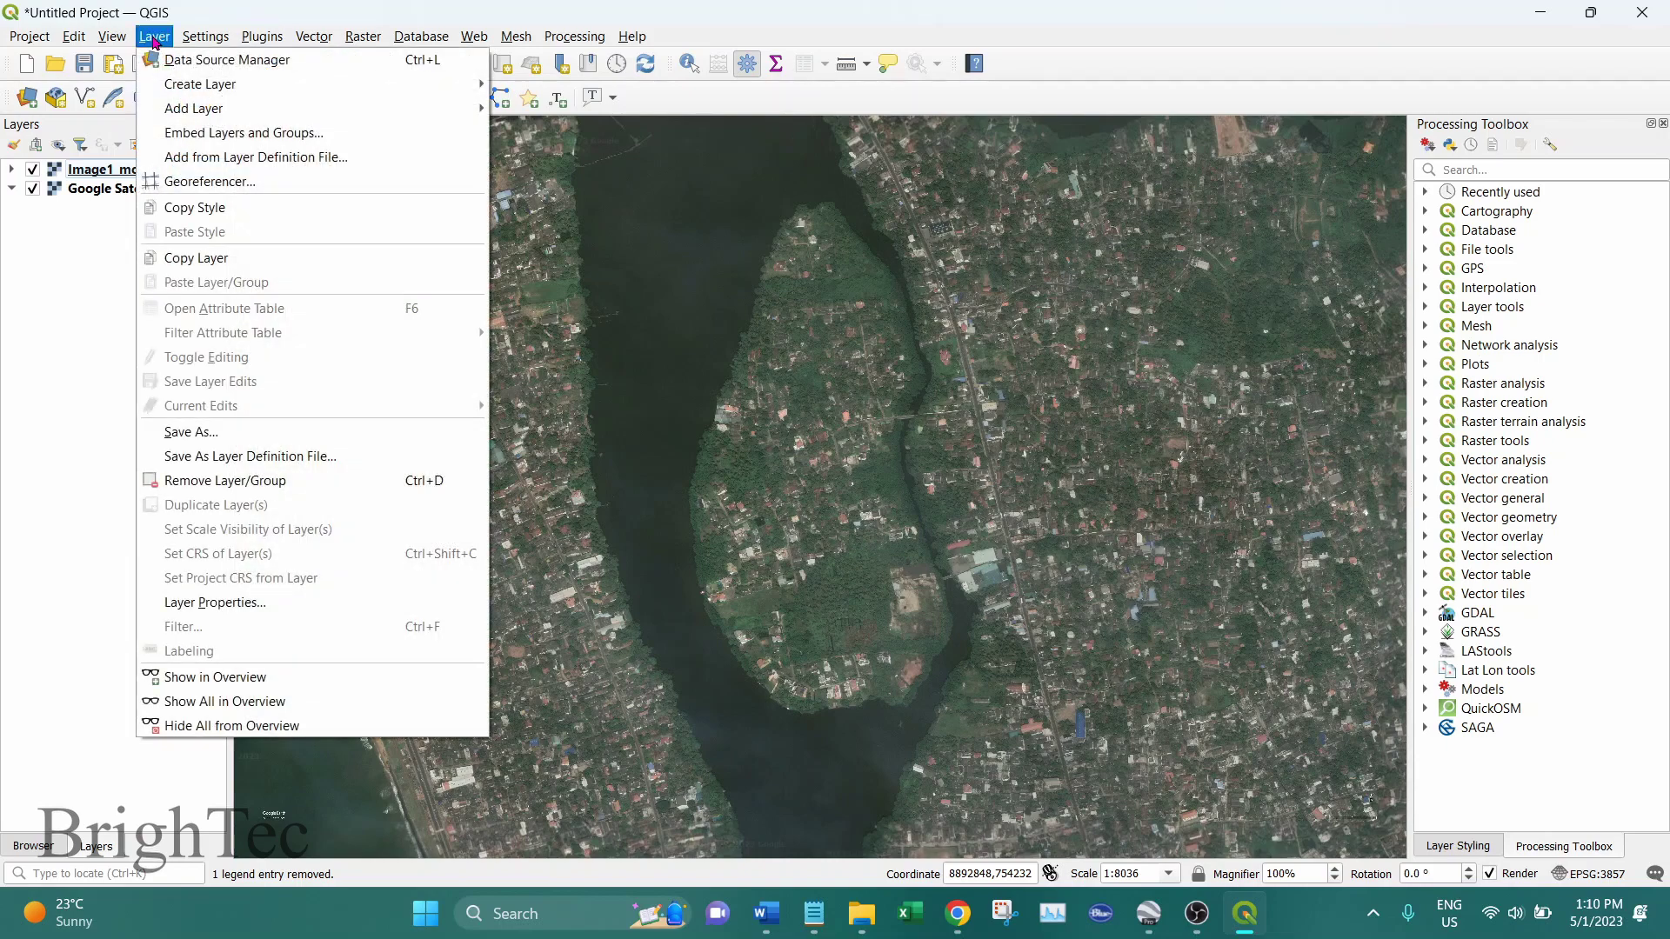
{"action": "left_click", "coordinate": [207, 182]}
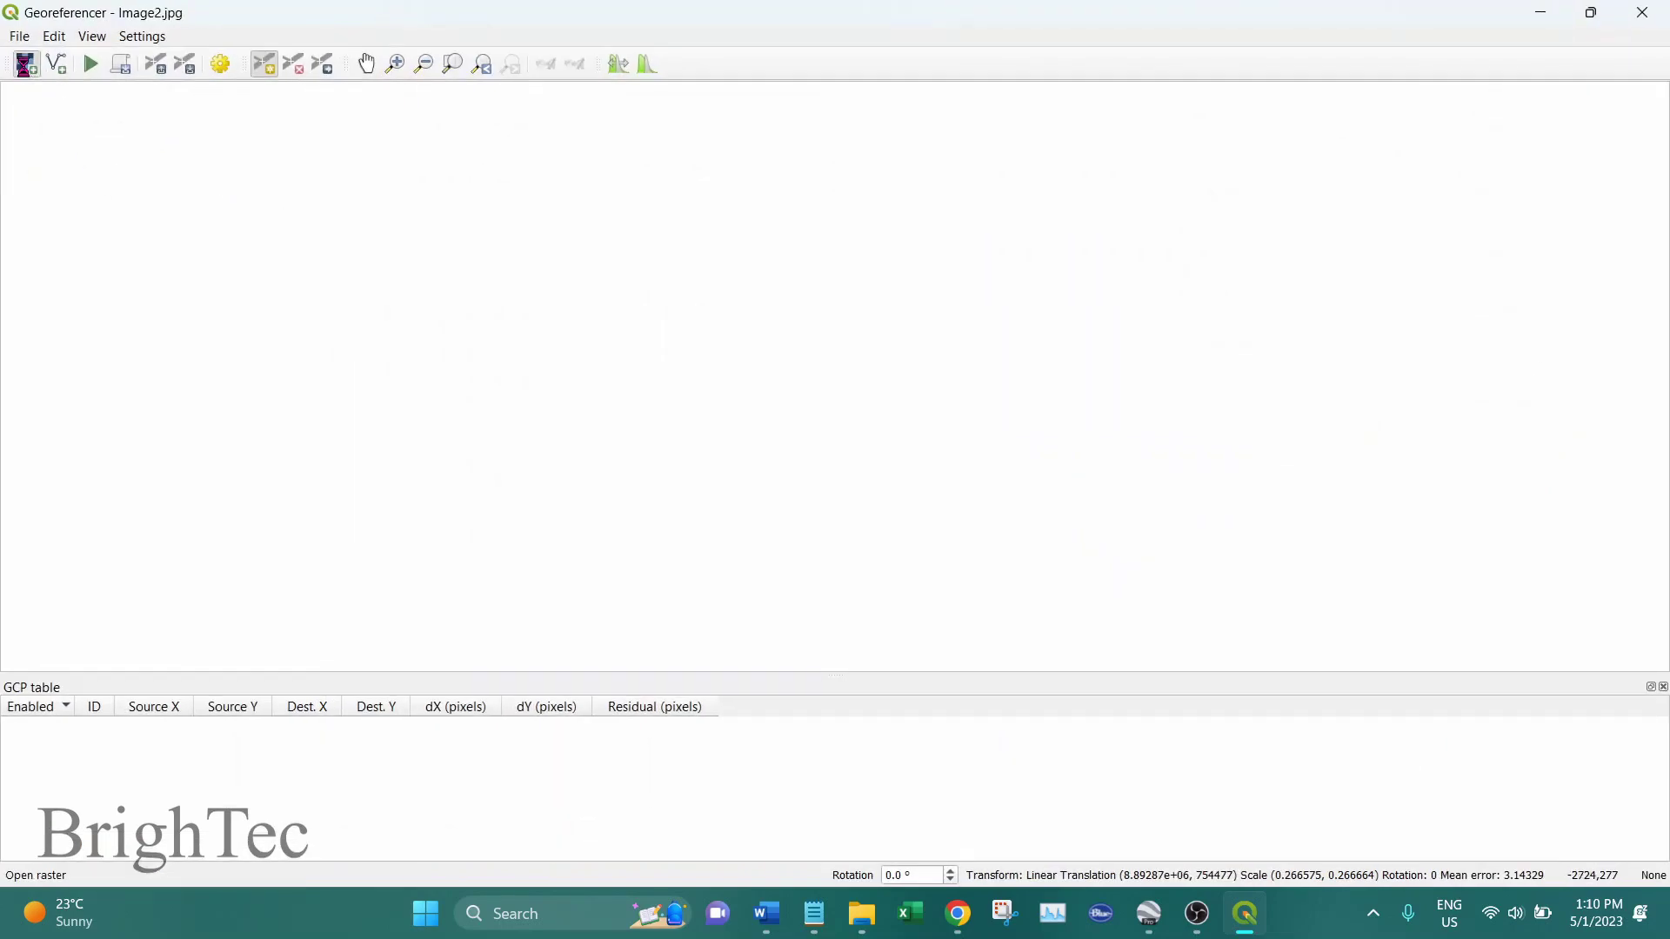
{"action": "left_click", "coordinate": [26, 64]}
{"action": "left_click", "coordinate": [613, 383]}
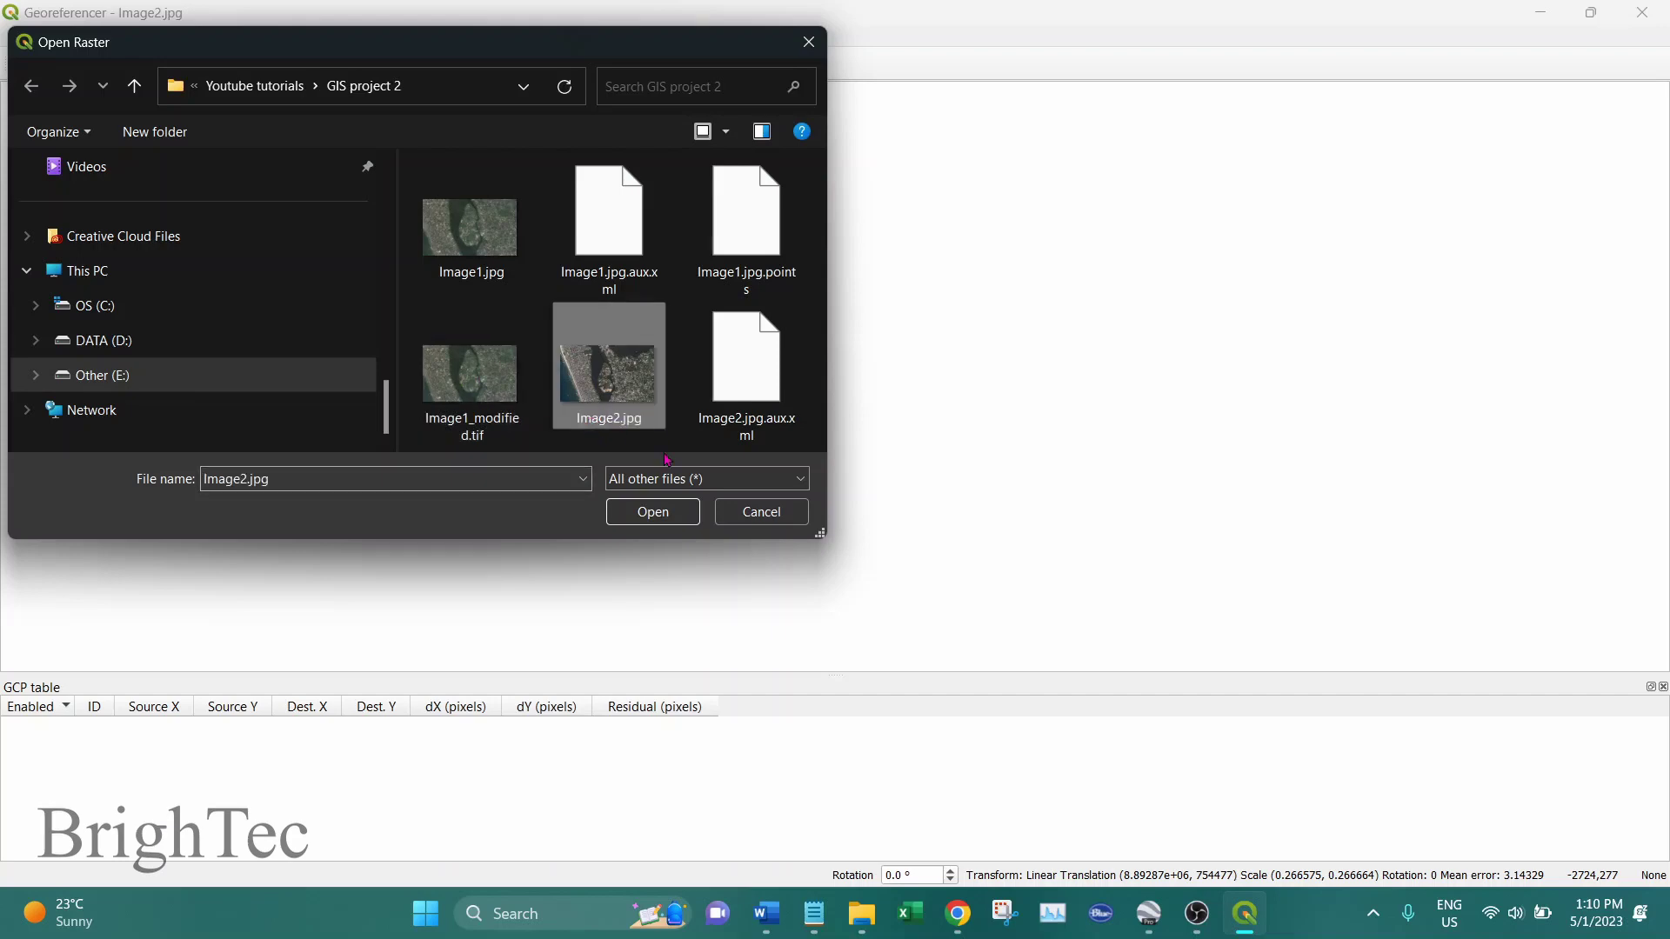
{"action": "left_click", "coordinate": [652, 511]}
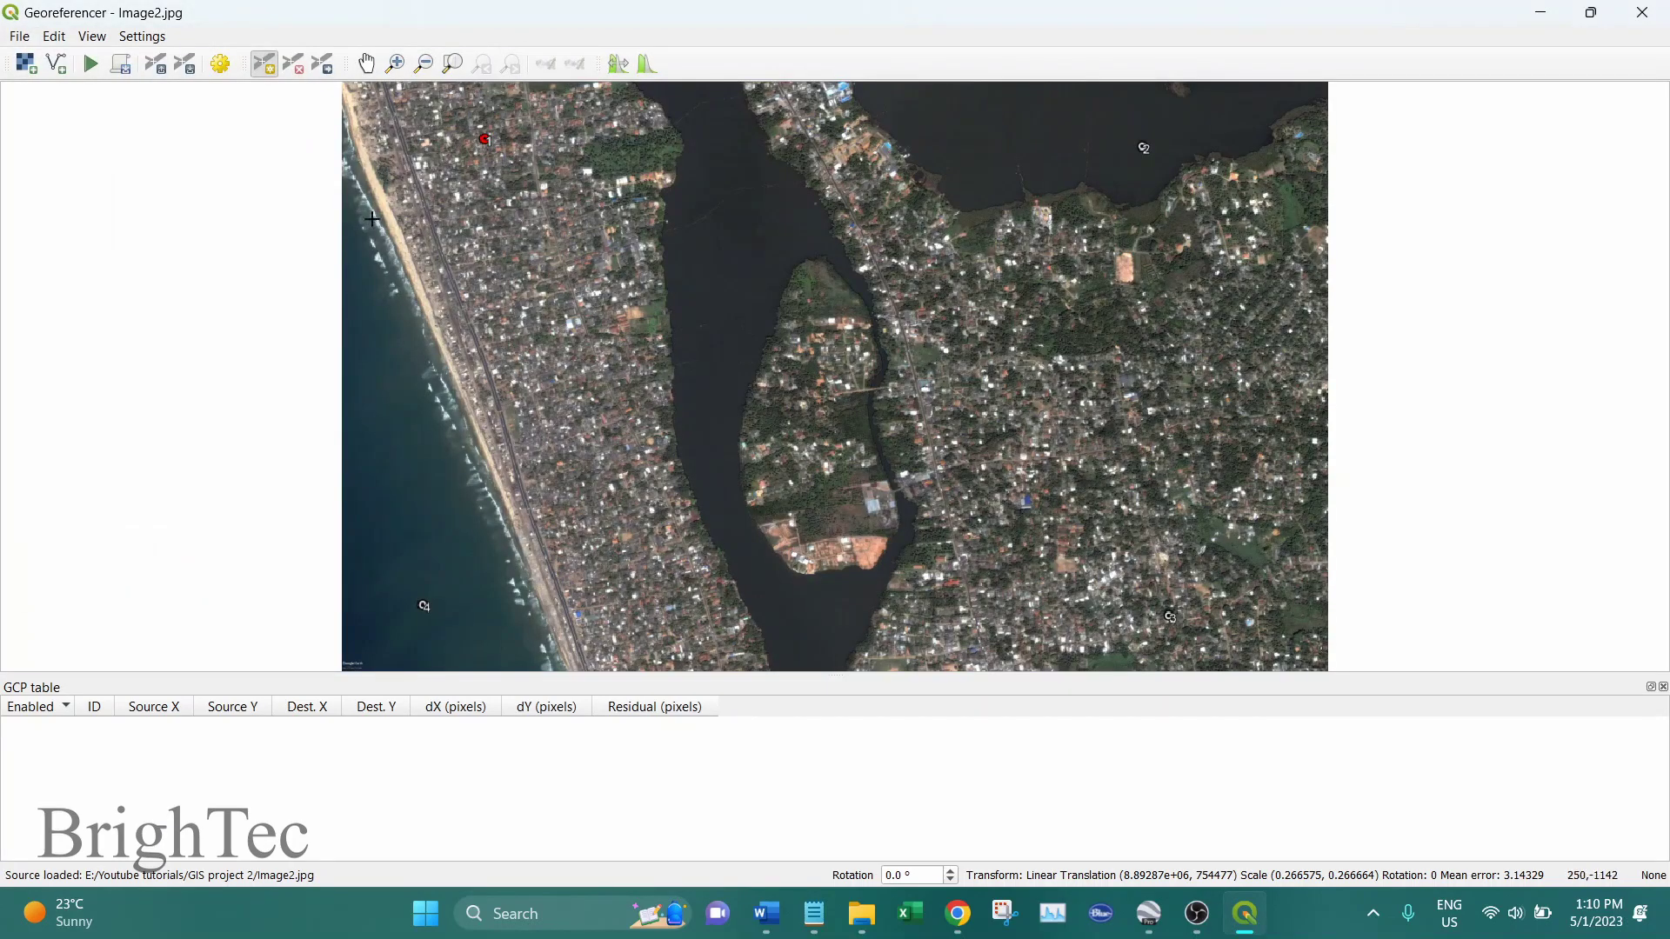
- Place a control point at the centre of marker 1 and set its coordinate system to EPSG:4326 - WGS 84
{"action": "scroll", "coordinate": [473, 118], "scroll_direction": "up", "scroll_amount": 2}
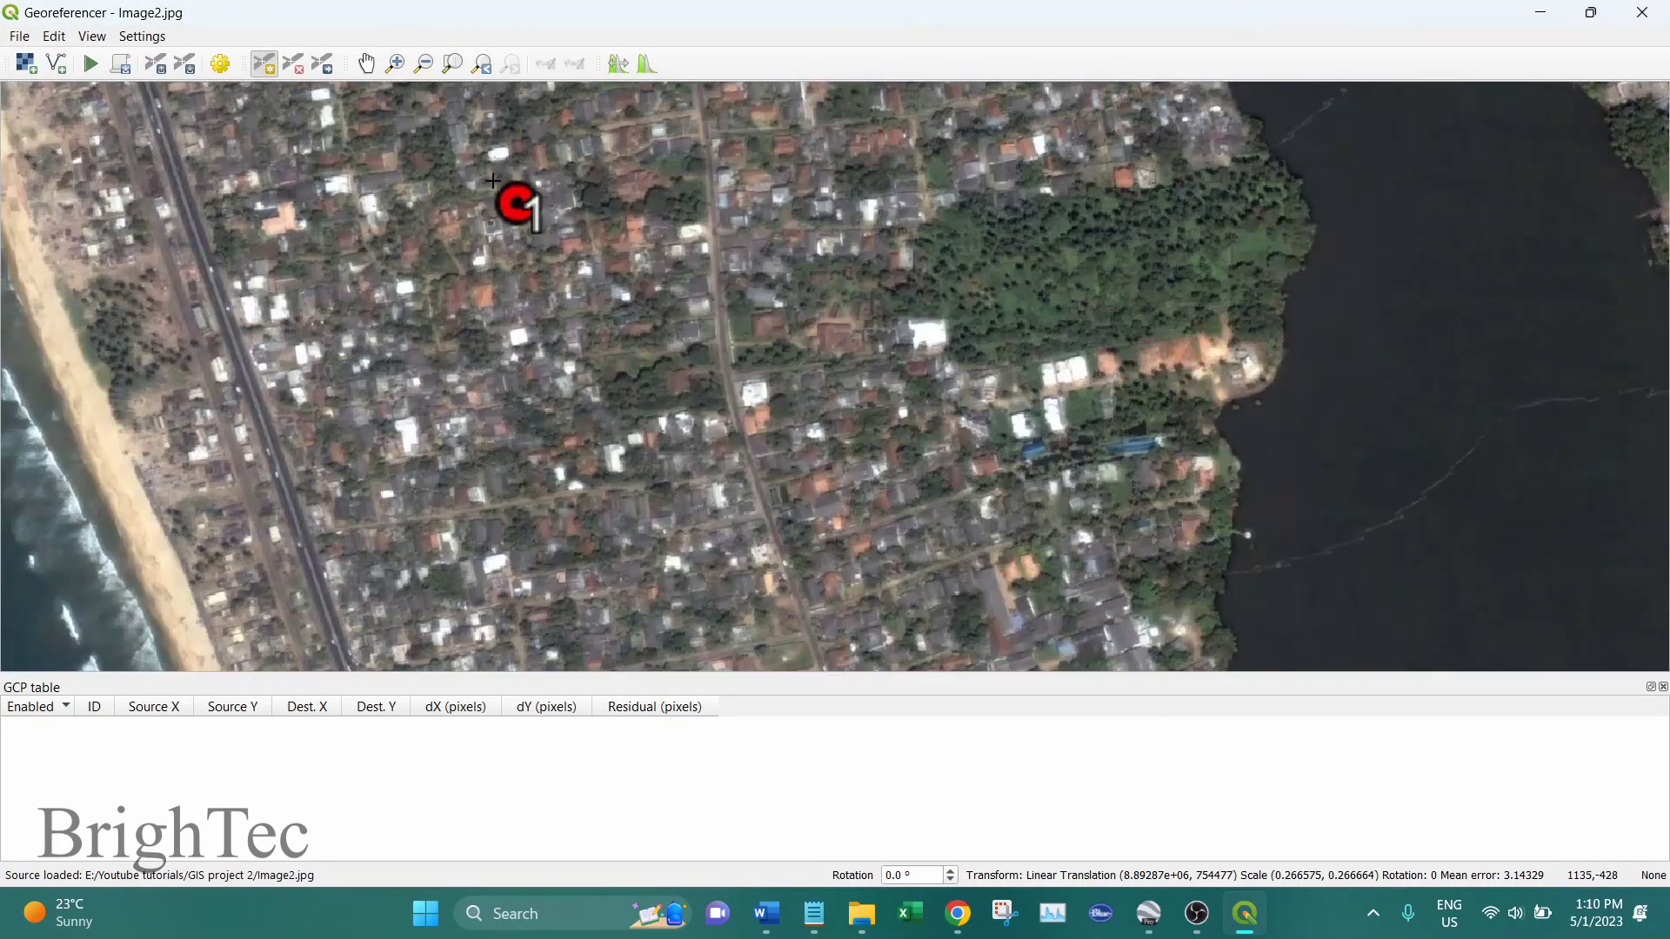
{"action": "scroll", "coordinate": [493, 181], "scroll_direction": "up", "scroll_amount": 1}
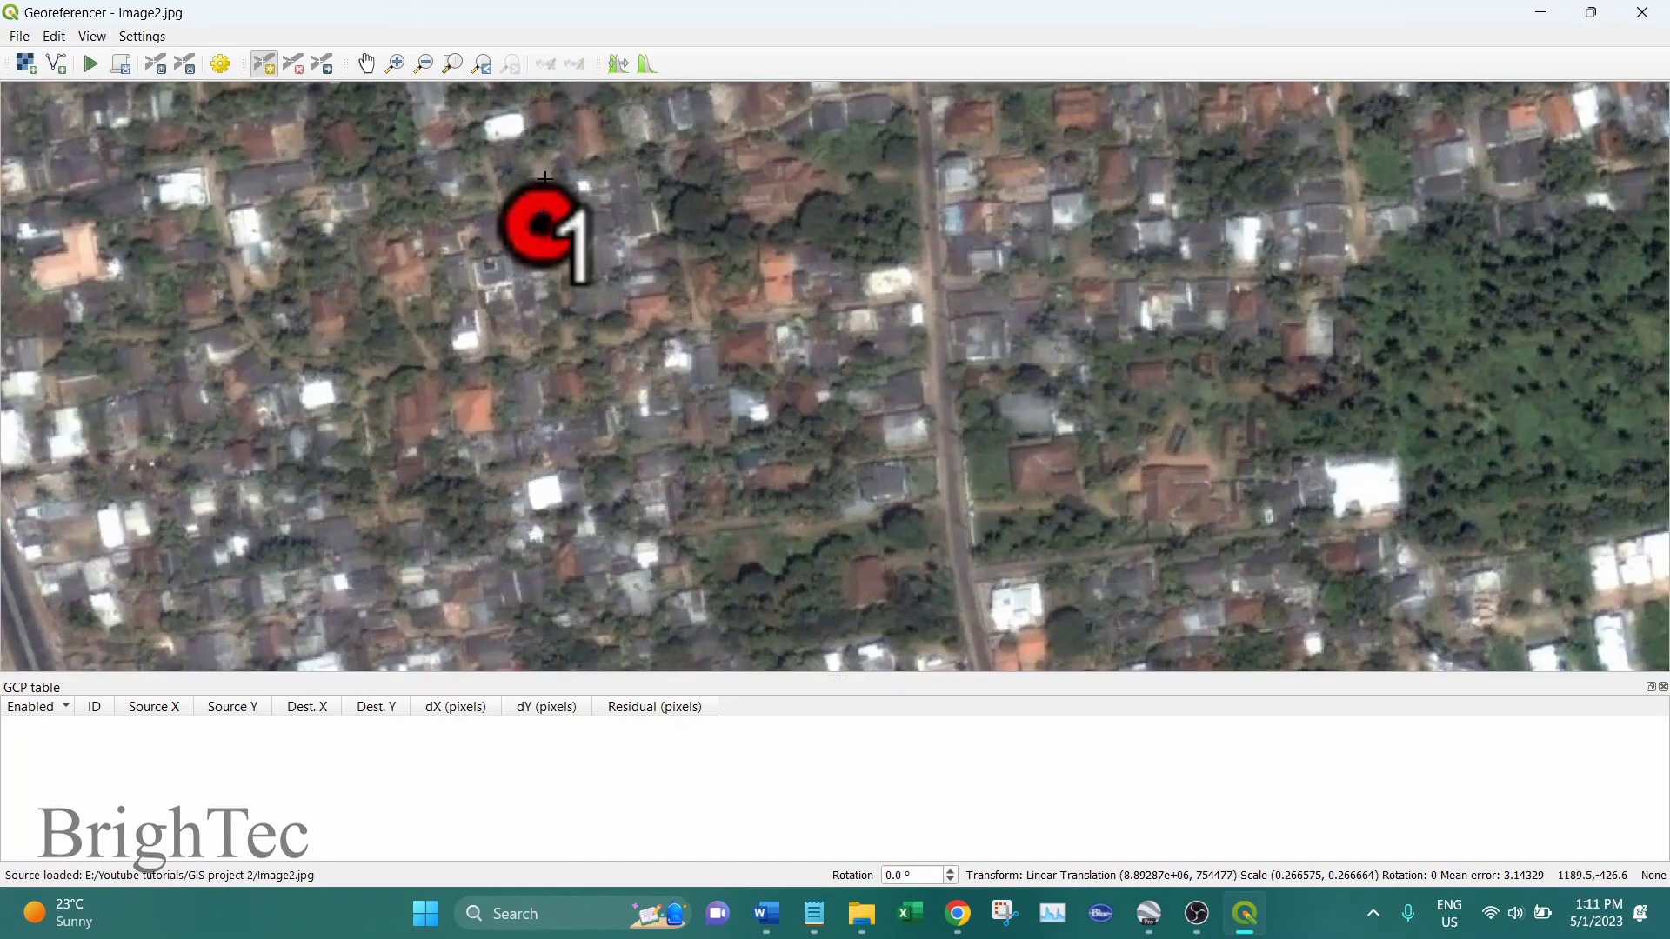
{"action": "left_click_drag", "start_coordinate": [544, 184], "coordinate": [529, 273]}
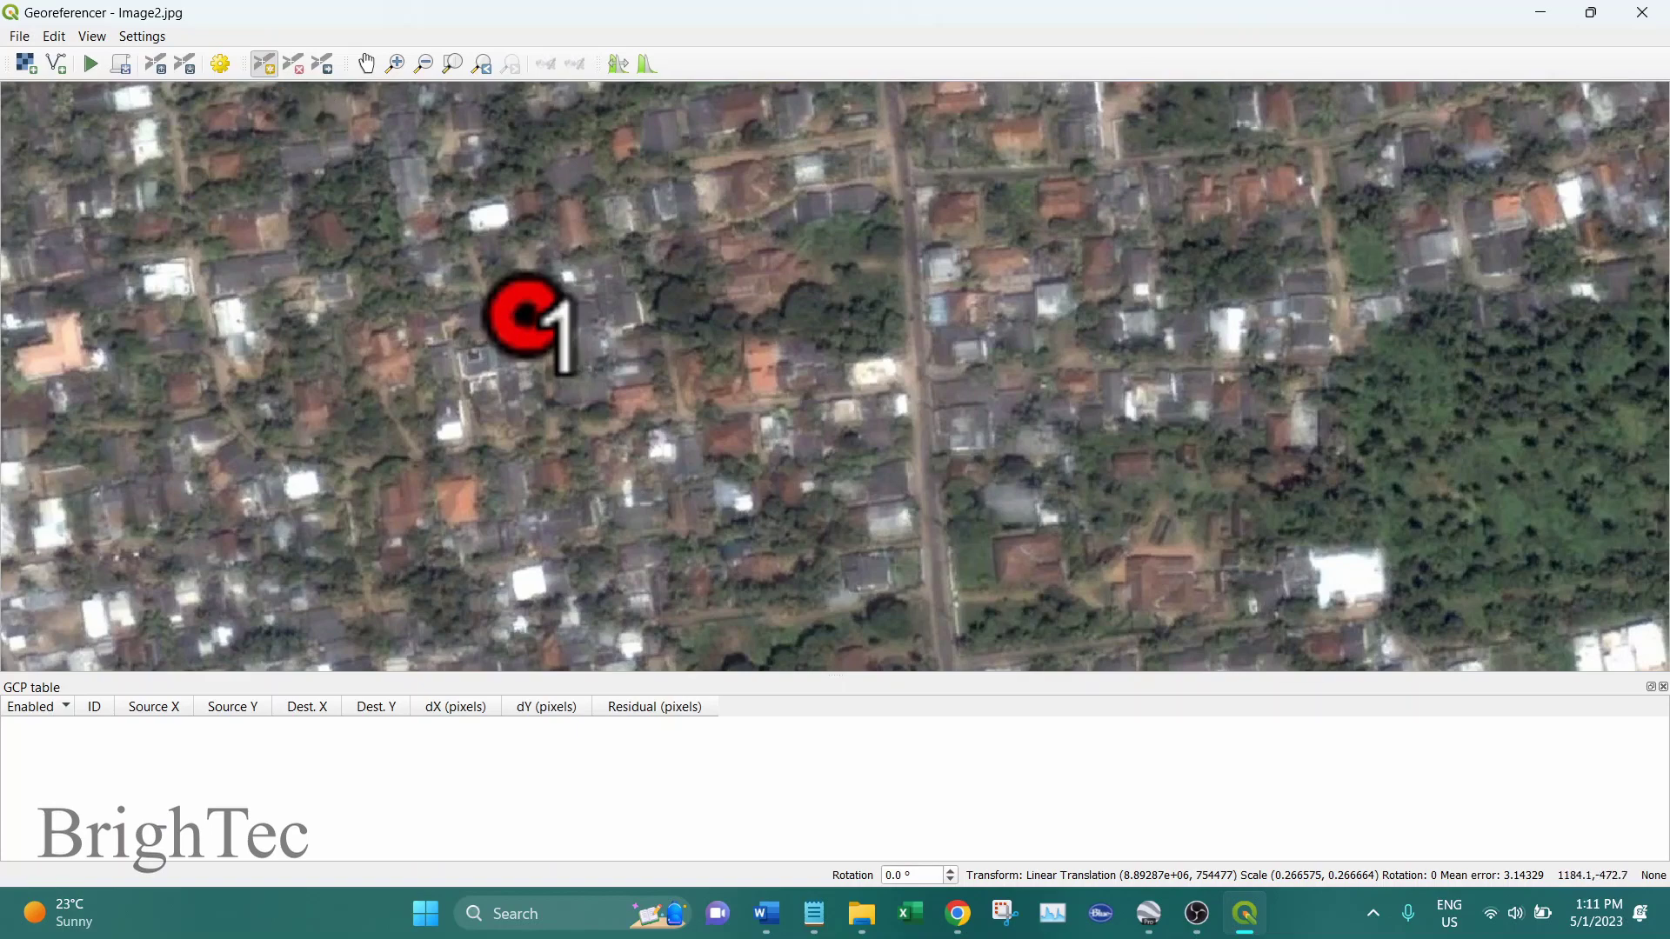
{"action": "left_click", "coordinate": [525, 314]}
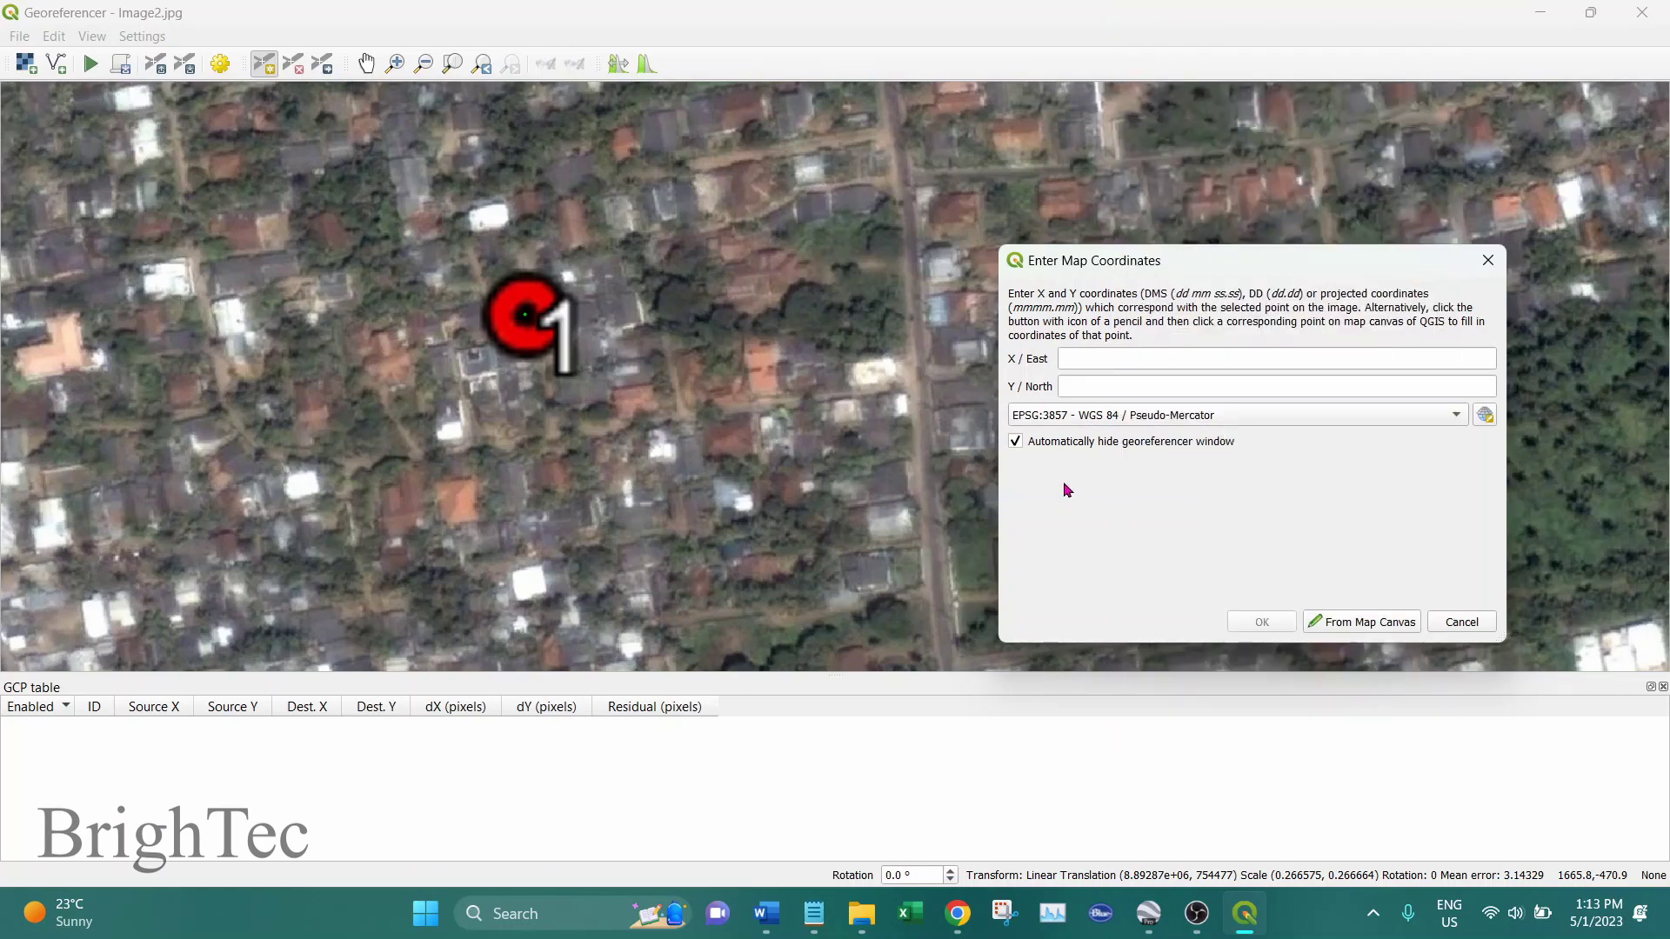
{"action": "left_click", "coordinate": [1457, 422]}
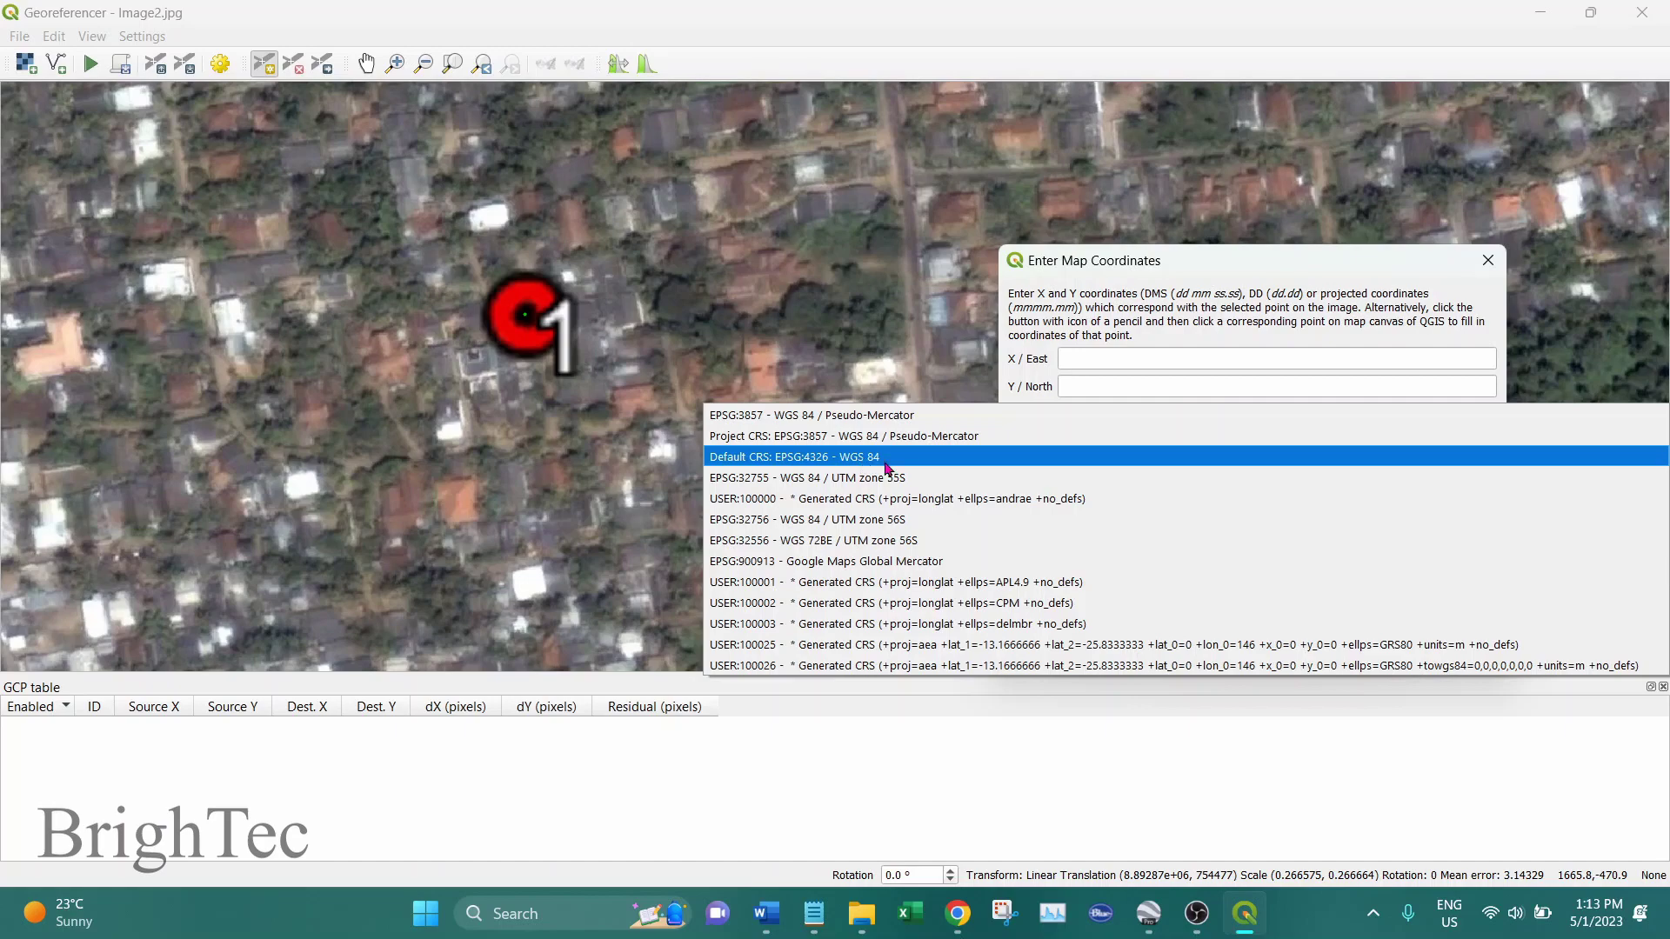
{"action": "left_click", "coordinate": [885, 461]}
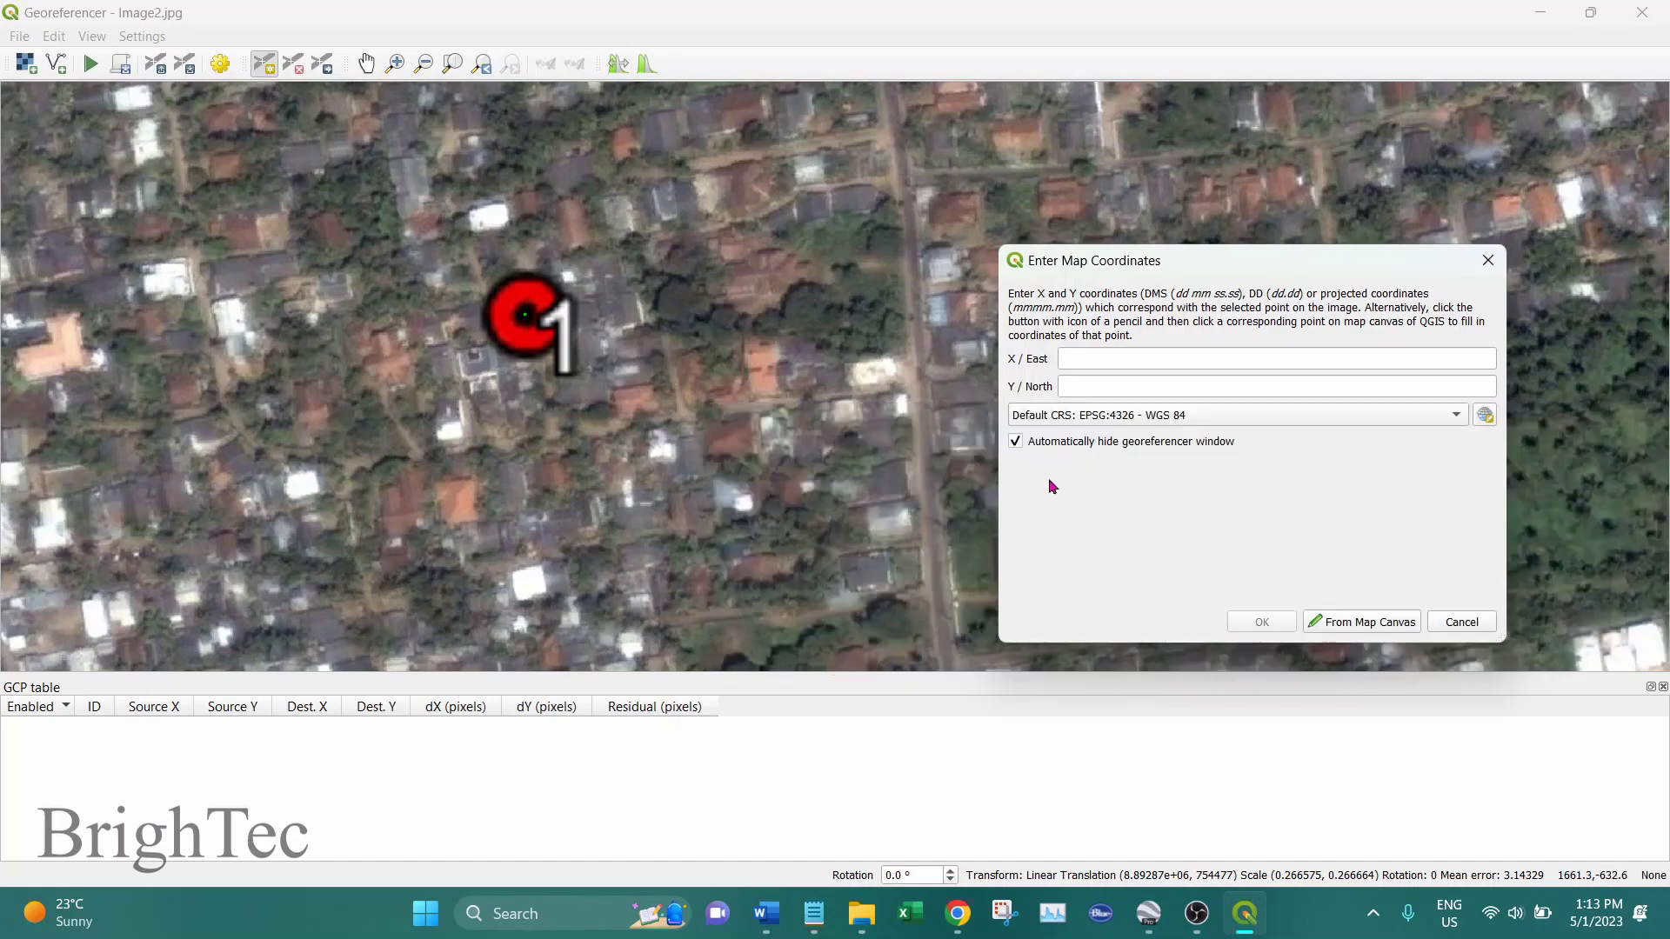
- Look up placemark 1's coordinates in Google Earth Pro, then confirm control point 1 in the QGIS Georeferencer with X and Y both 6.764194
{"action": "left_click", "coordinate": [1095, 359]}
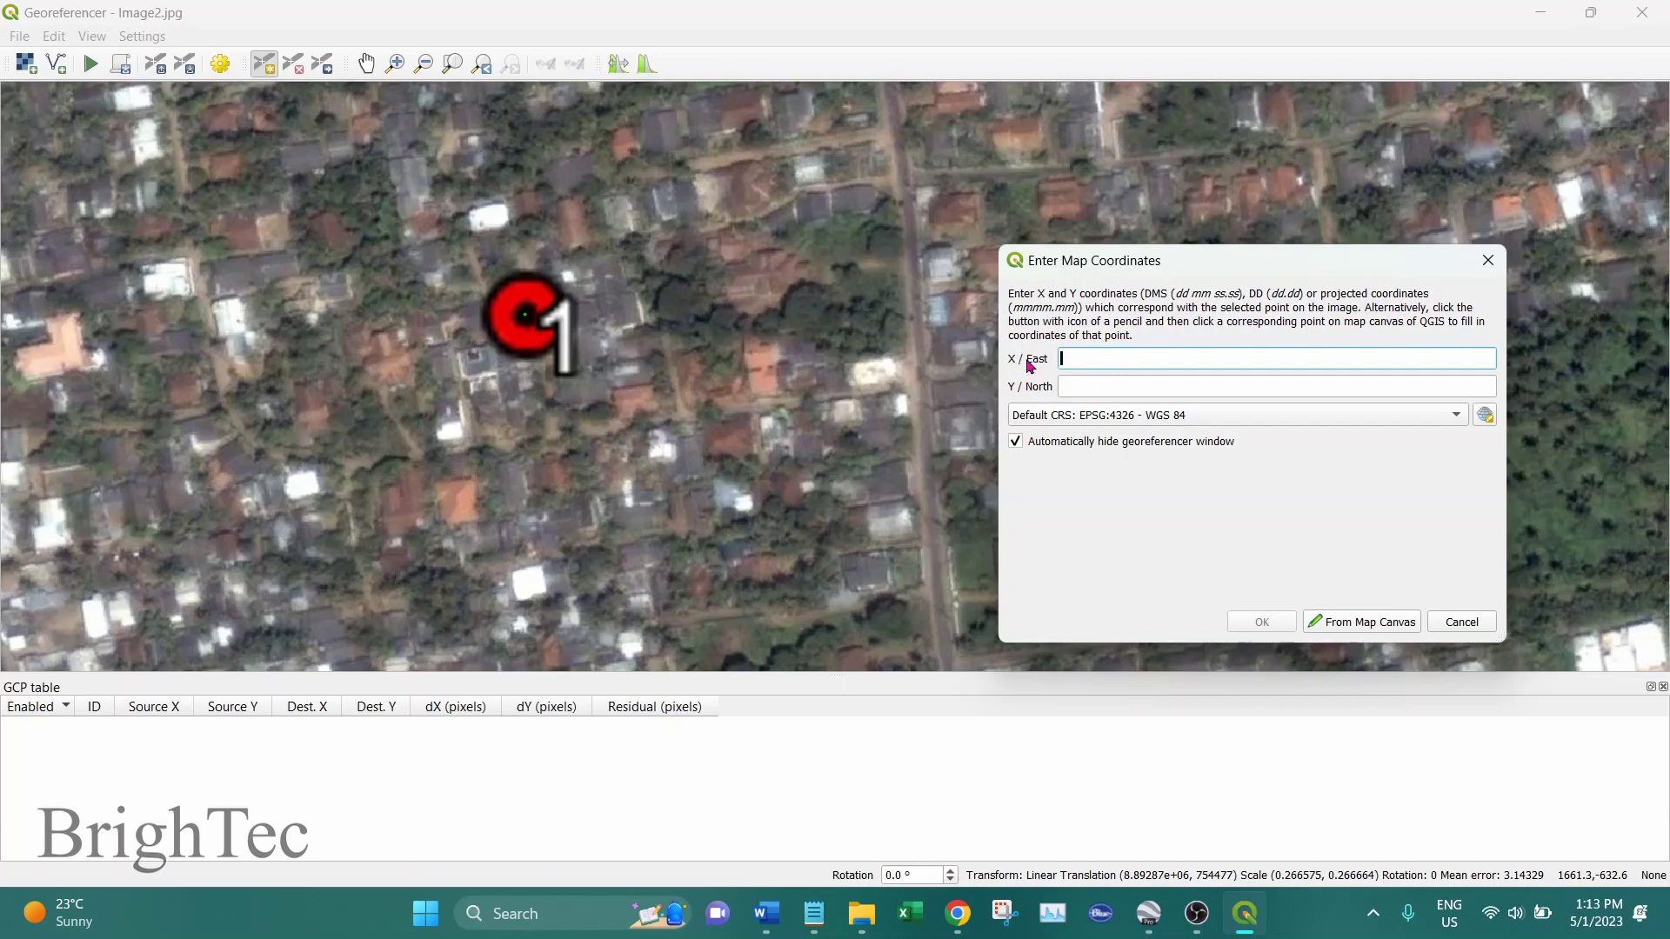
{"action": "mouse_move", "coordinate": [1152, 915]}
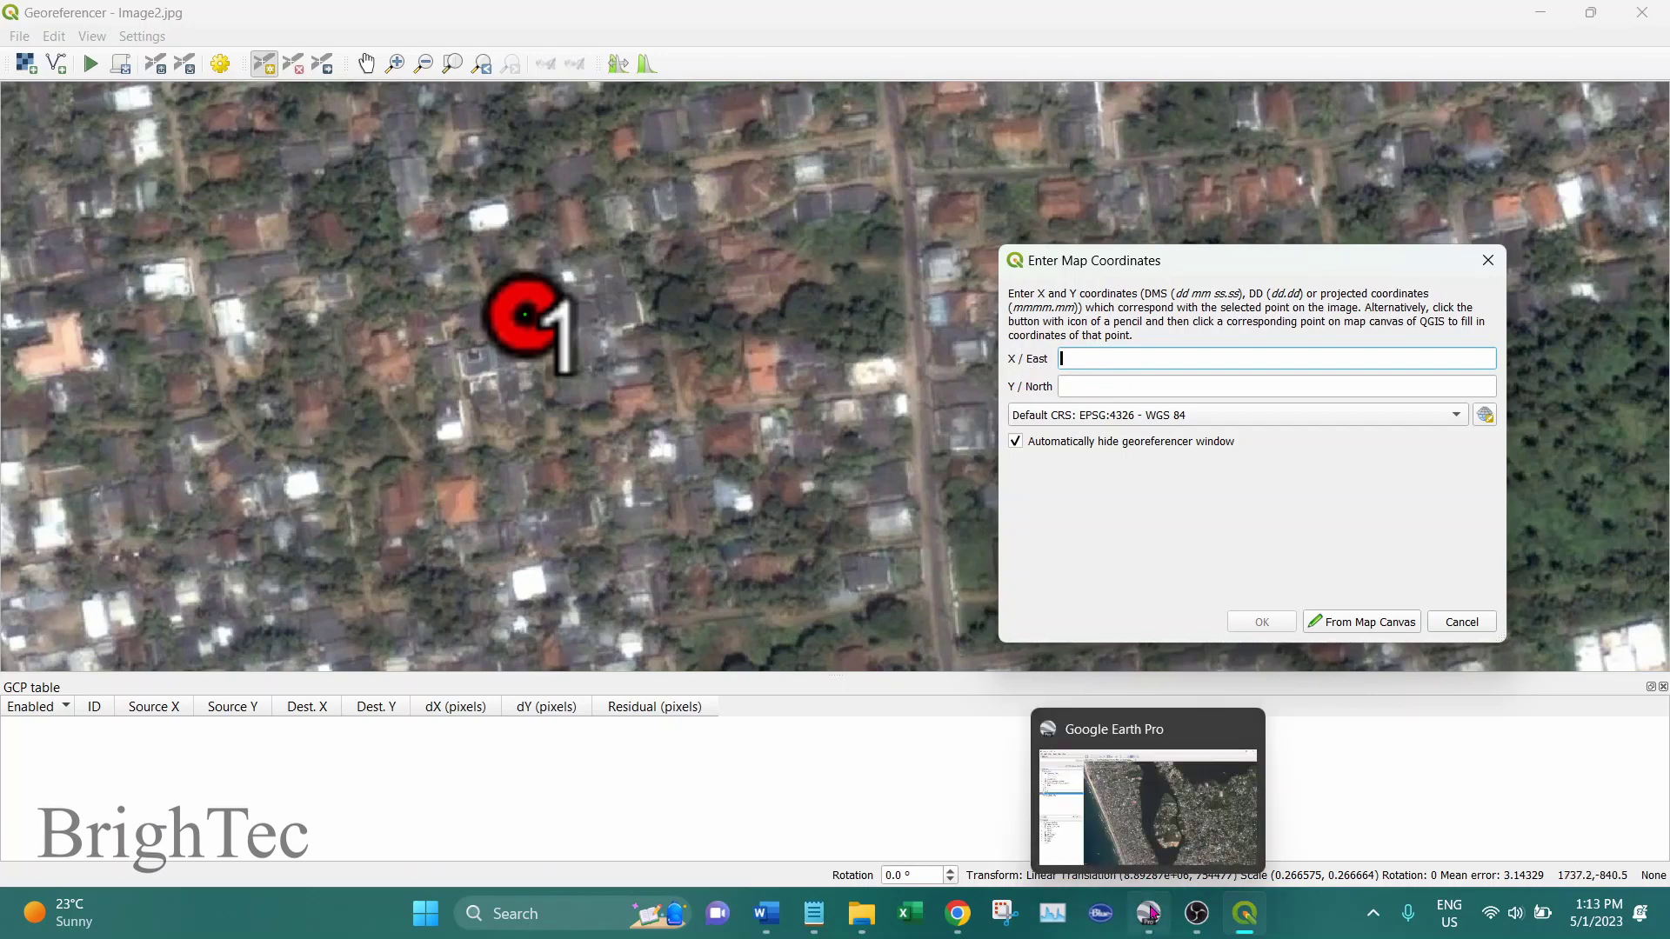
{"action": "left_click", "coordinate": [1150, 913]}
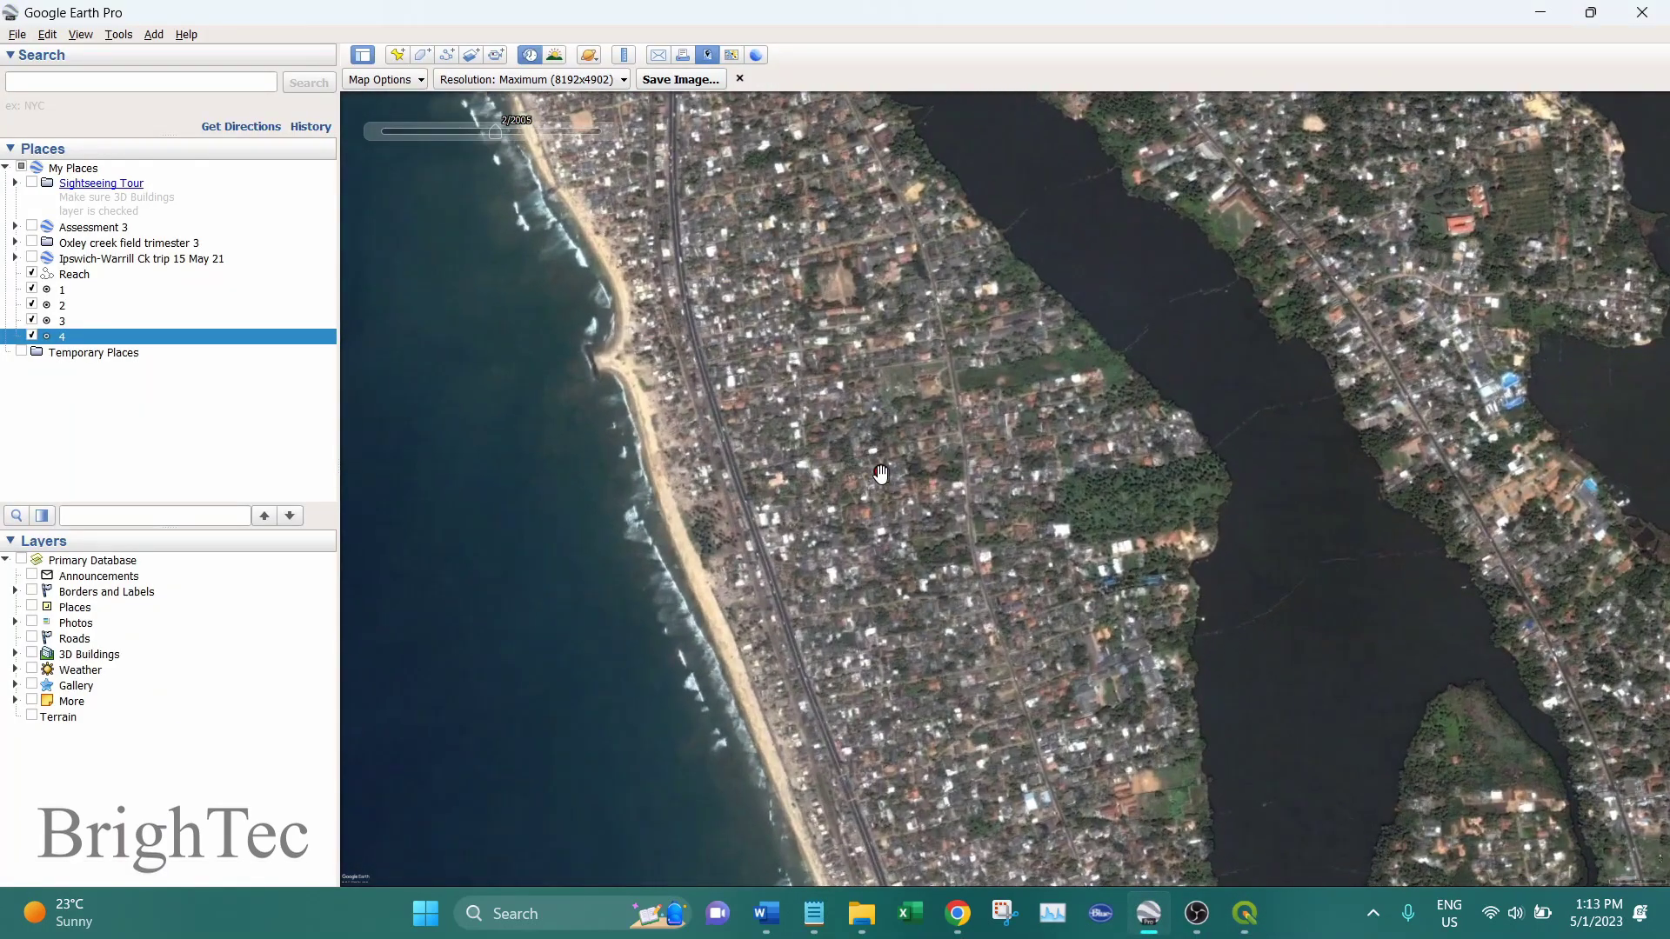
{"action": "right_click", "coordinate": [880, 474]}
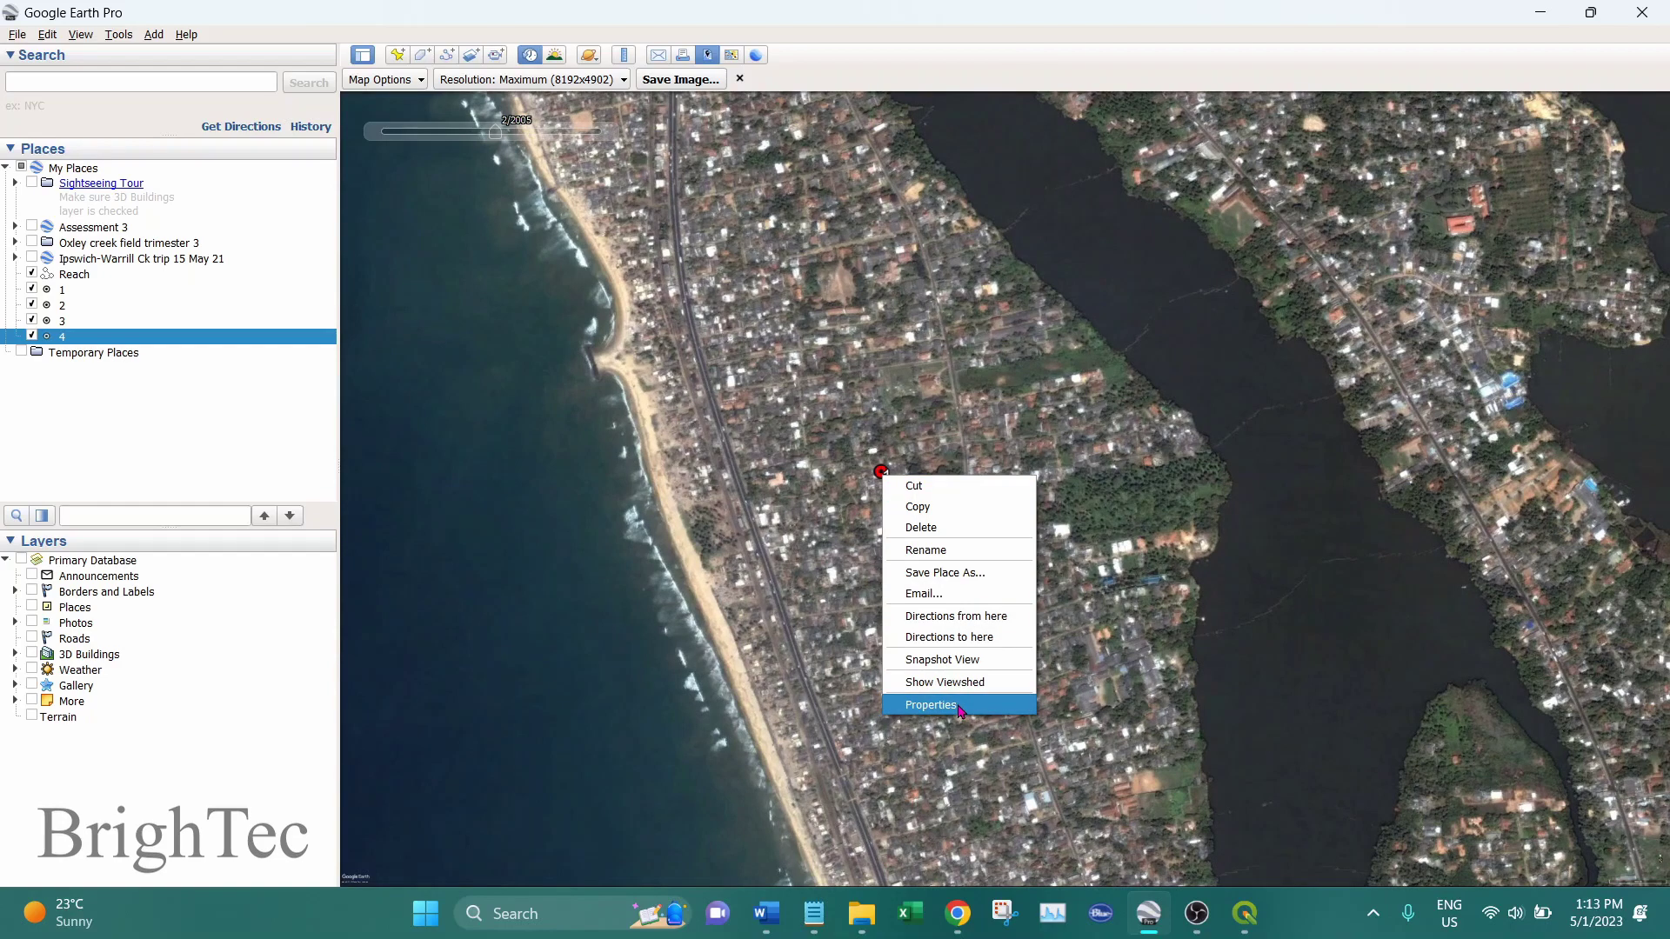
{"action": "left_click", "coordinate": [850, 482]}
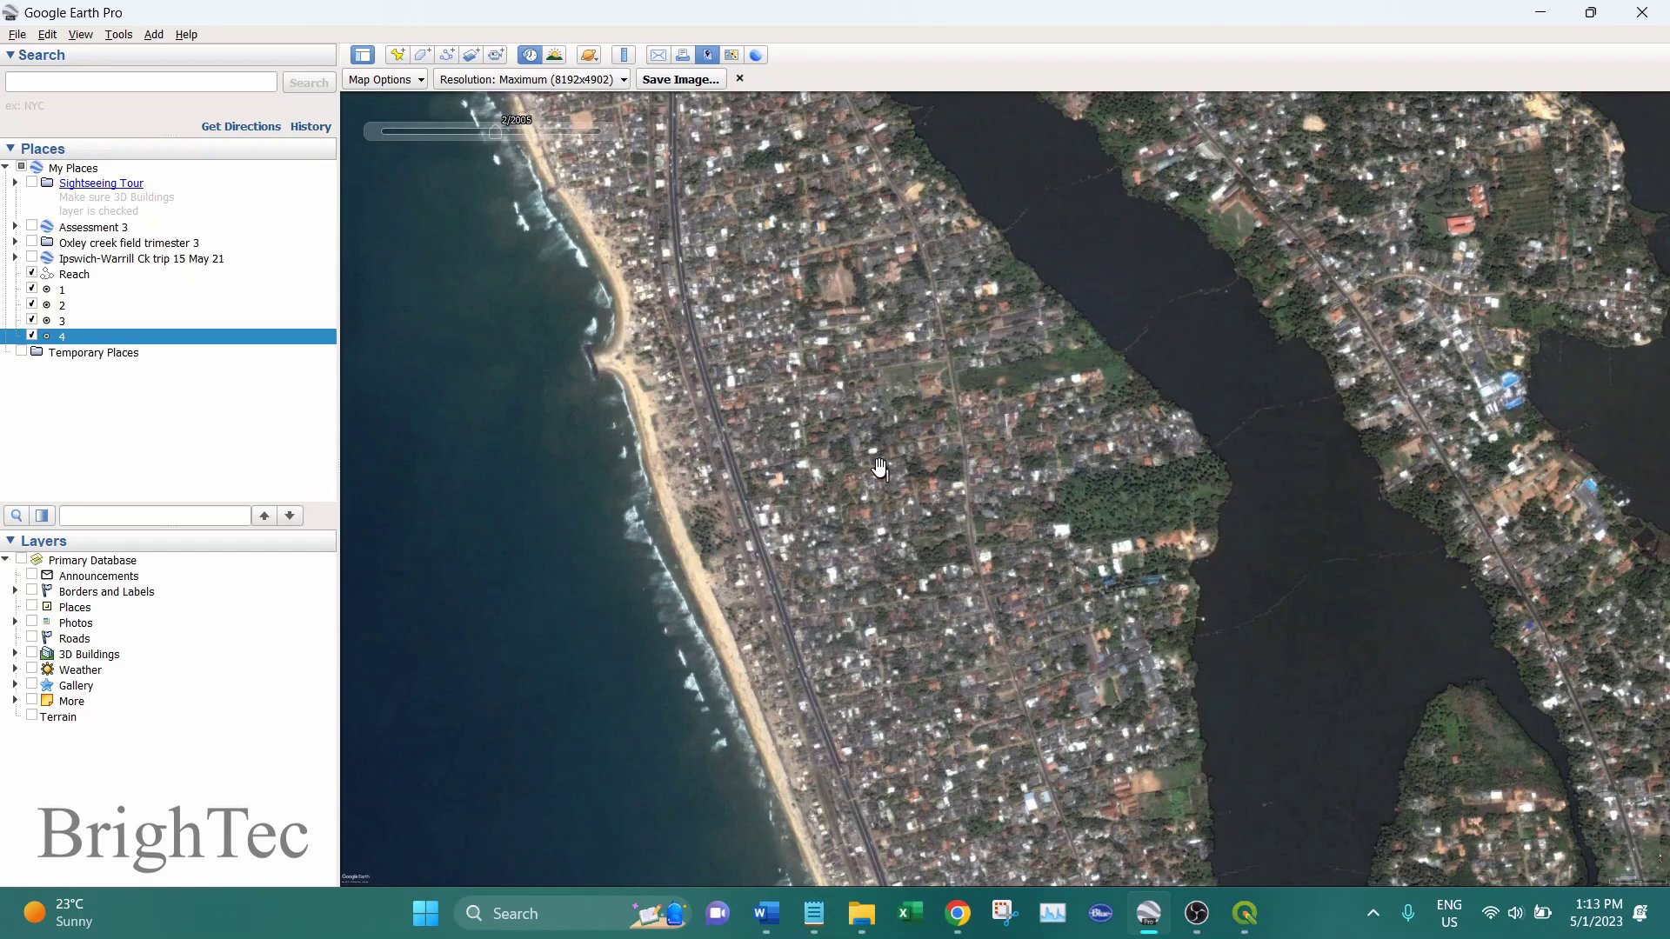
{"action": "right_click", "coordinate": [879, 468]}
{"action": "left_click", "coordinate": [929, 698]}
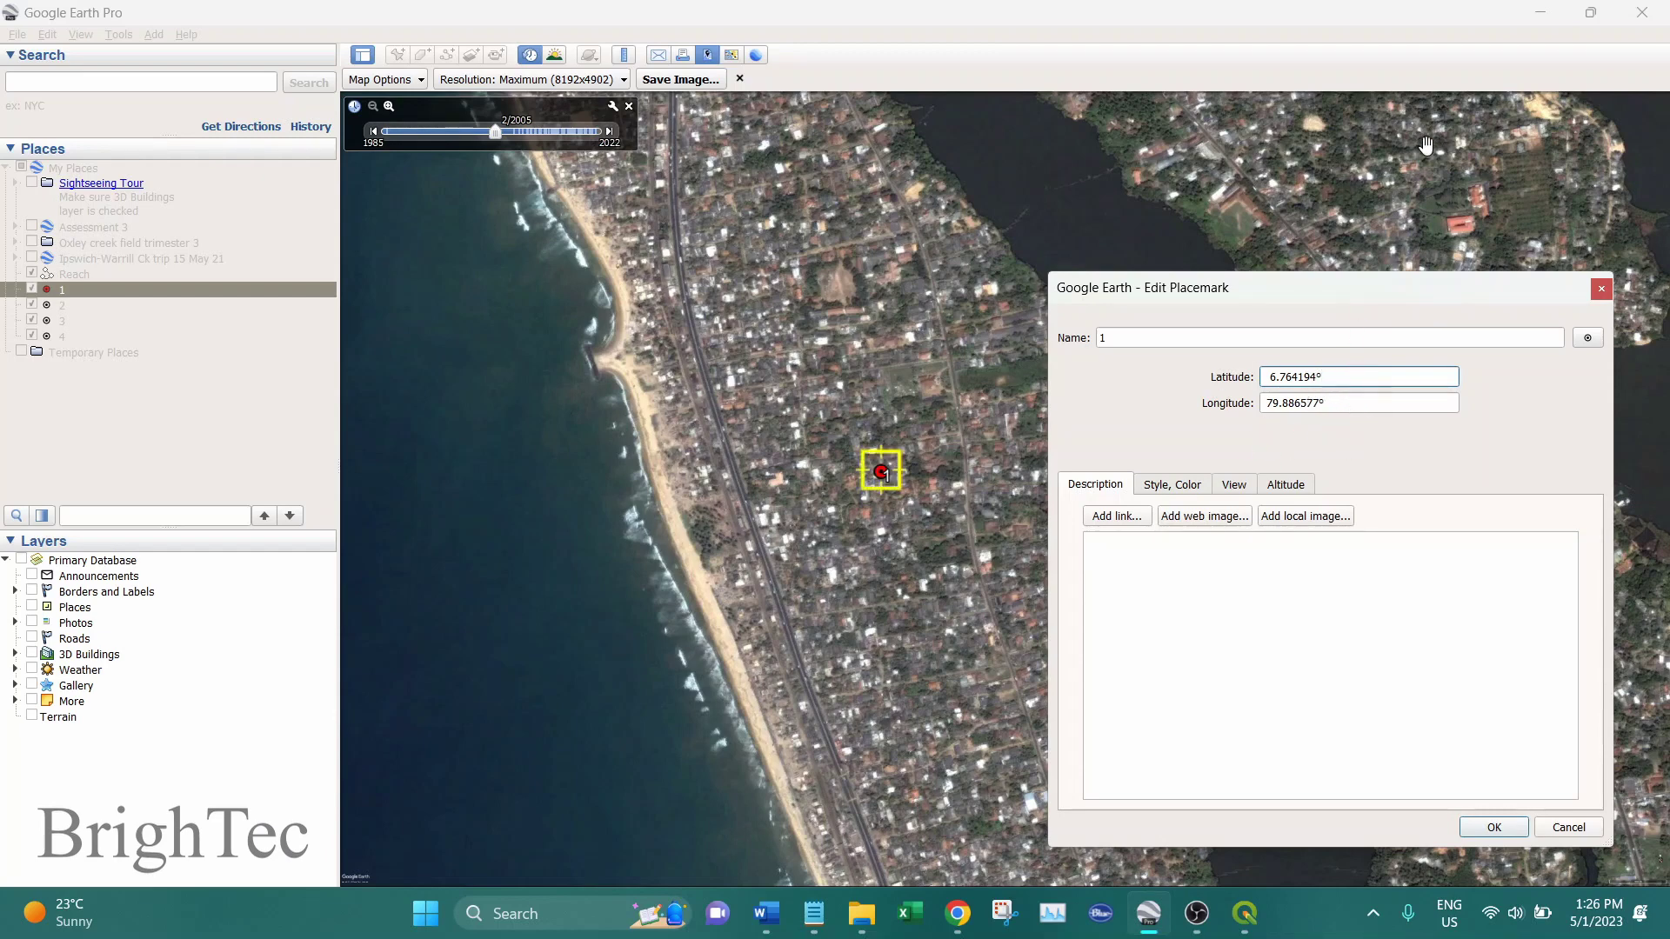
{"action": "left_click", "coordinate": [1538, 16]}
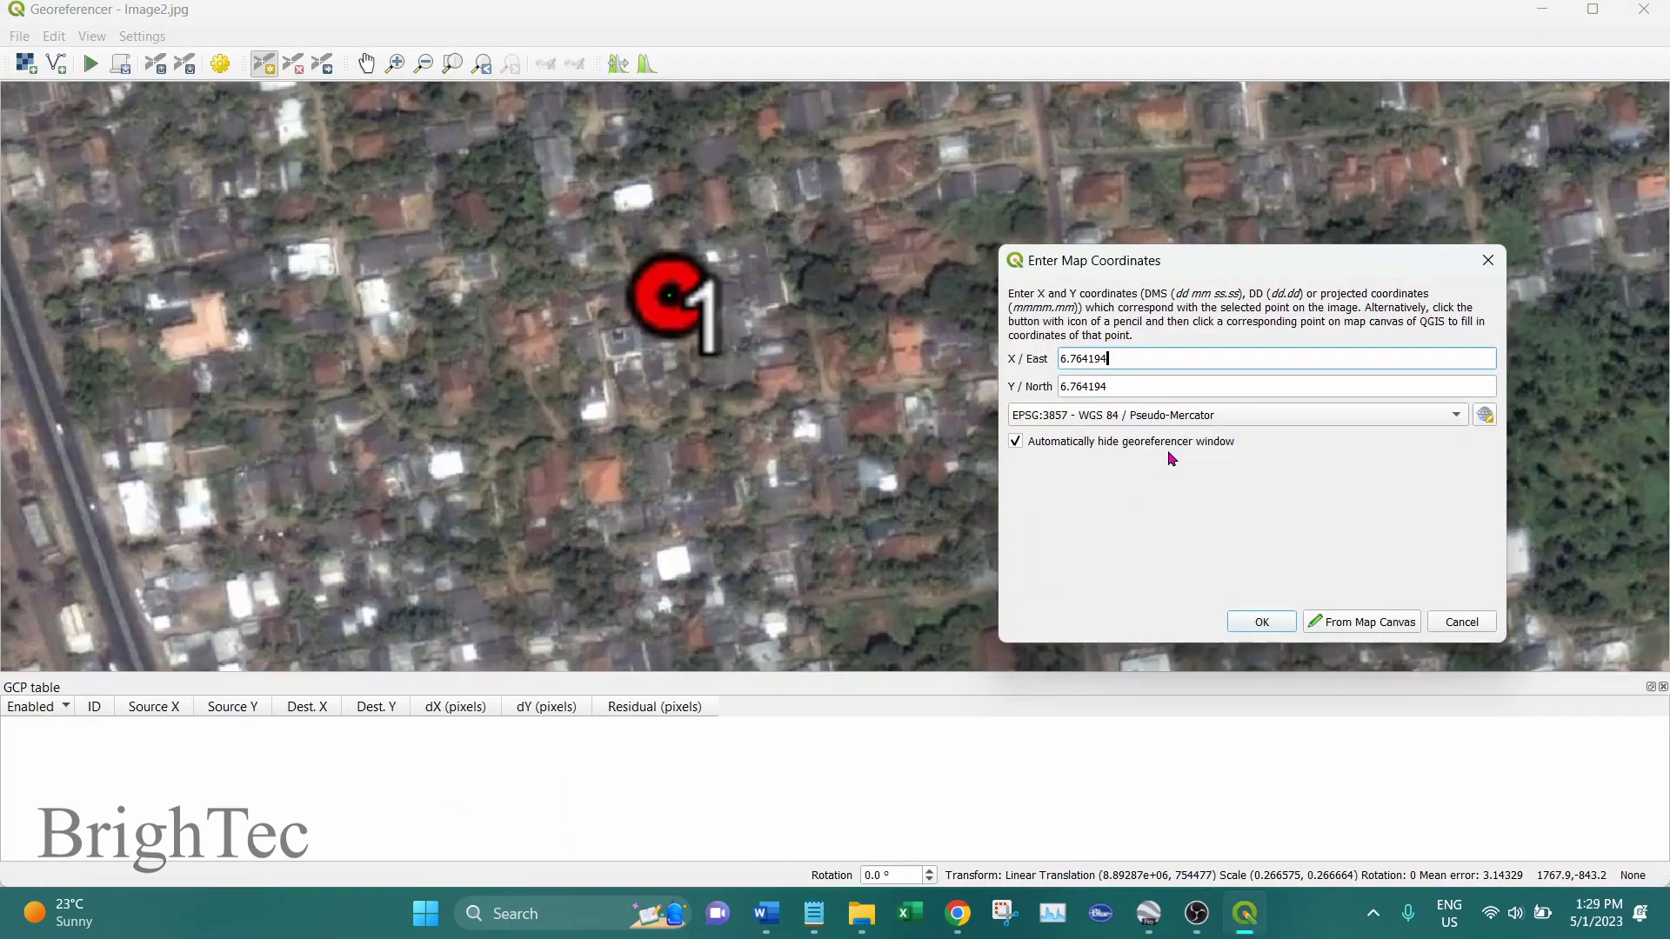
{"action": "left_click", "coordinate": [1261, 623]}
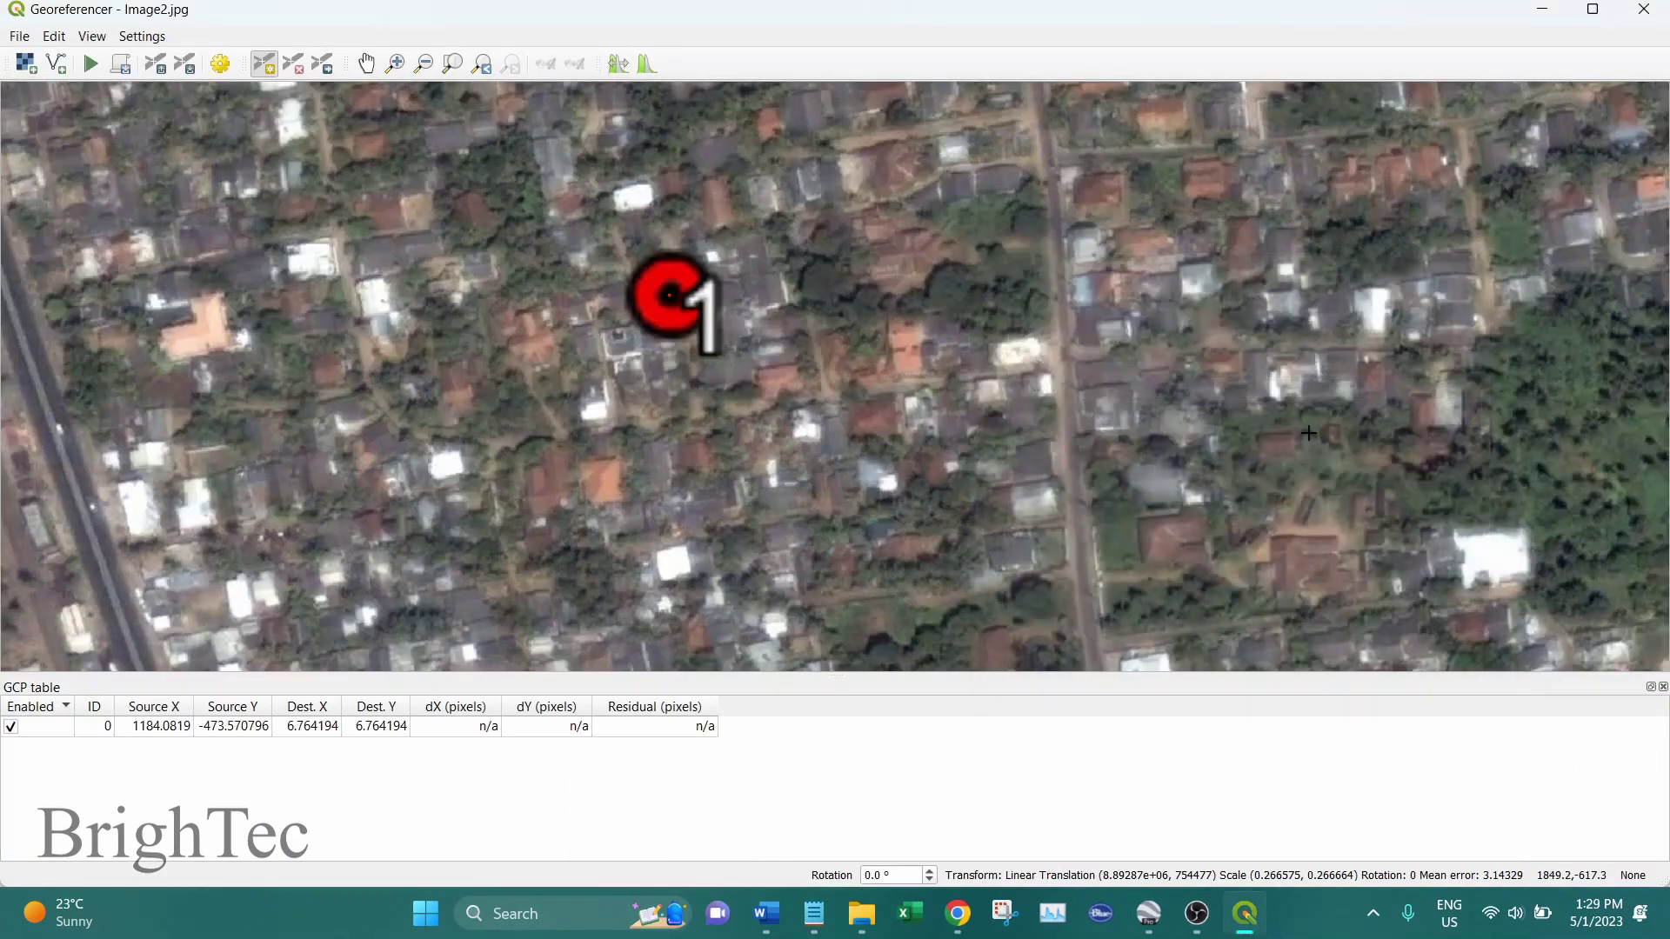
- Add a control point at the centre of marker 2 with X 79.905687 and Y 6.763983
{"action": "left_click_drag", "start_coordinate": [1354, 419], "coordinate": [797, 416]}
{"action": "scroll", "coordinate": [797, 416], "scroll_direction": "down", "scroll_amount": 1}
{"action": "left_click_drag", "start_coordinate": [1250, 369], "coordinate": [874, 396]}
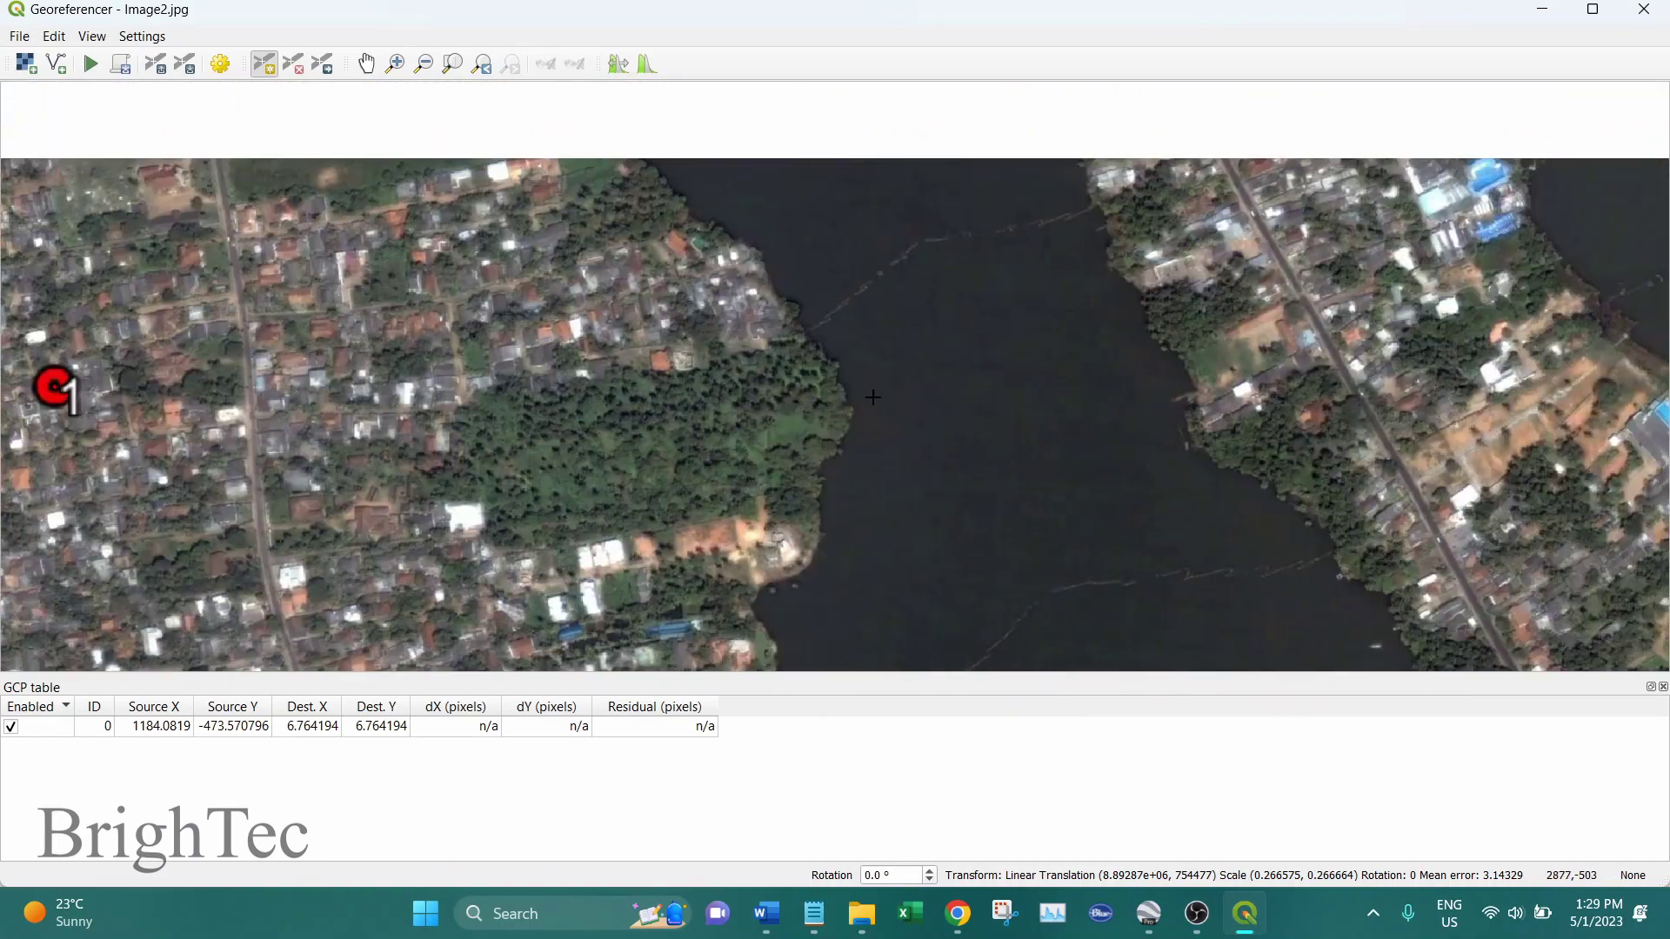
{"action": "scroll", "coordinate": [874, 395], "scroll_direction": "down", "scroll_amount": 1}
{"action": "mouse_move", "coordinate": [1197, 374]}
{"action": "left_mouse_down"}
{"action": "mouse_move", "coordinate": [1101, 388]}
{"action": "mouse_move", "coordinate": [732, 313]}
{"action": "left_mouse_up"}
{"action": "left_click_drag", "start_coordinate": [1368, 328], "coordinate": [1085, 339]}
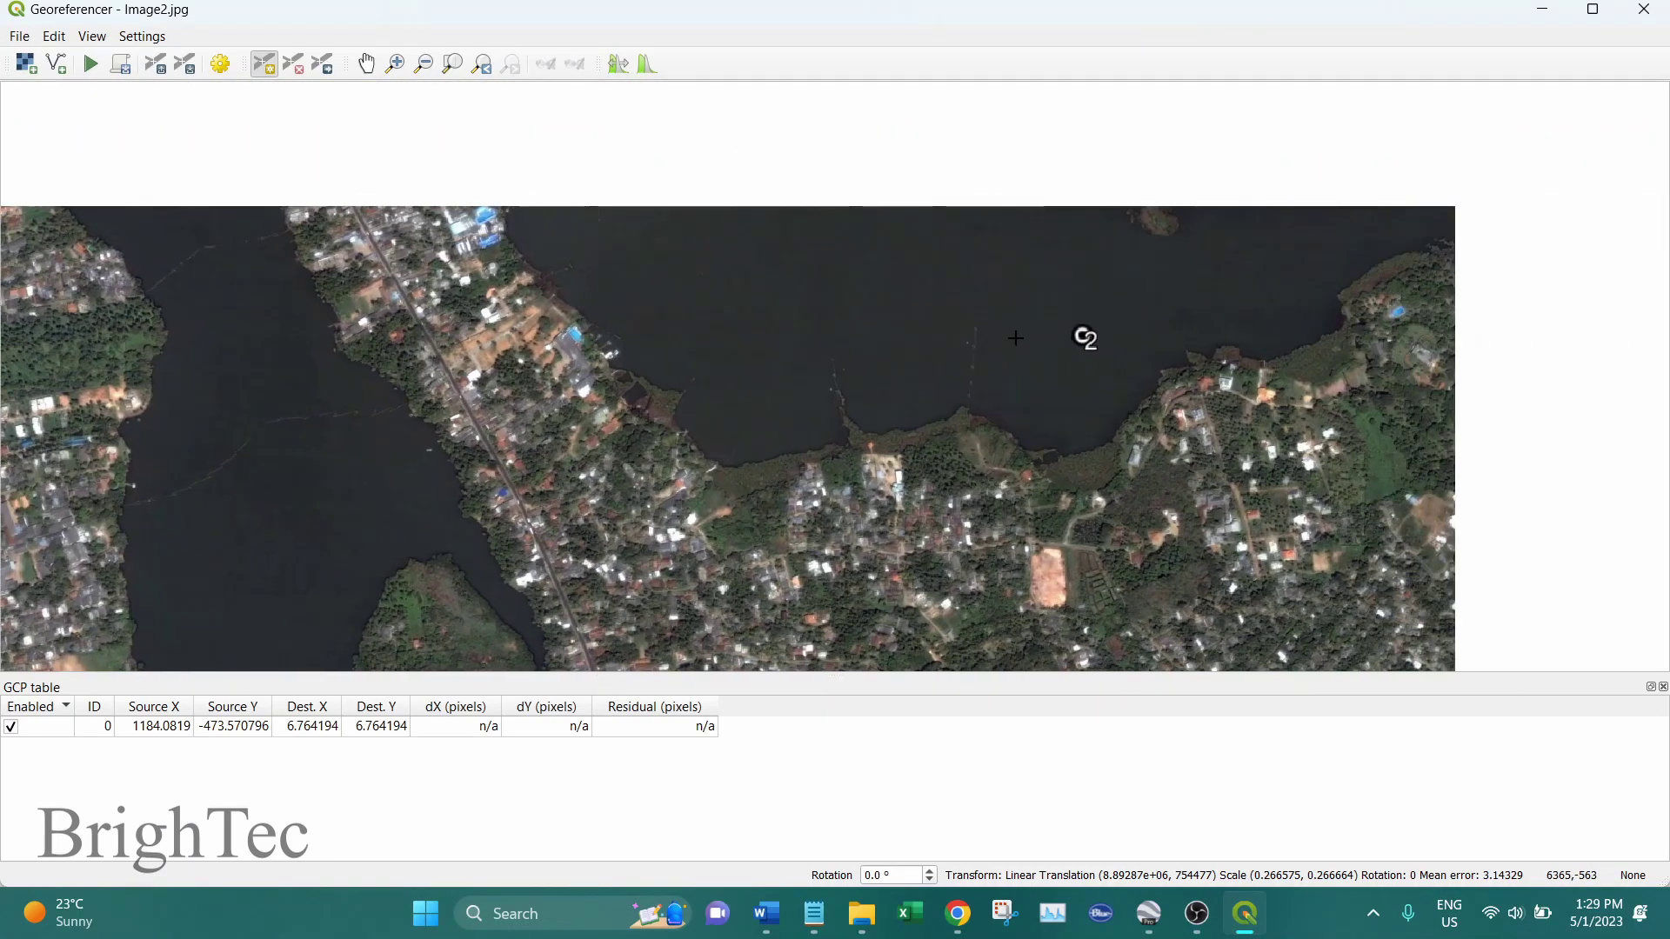
{"action": "left_click", "coordinate": [976, 347]}
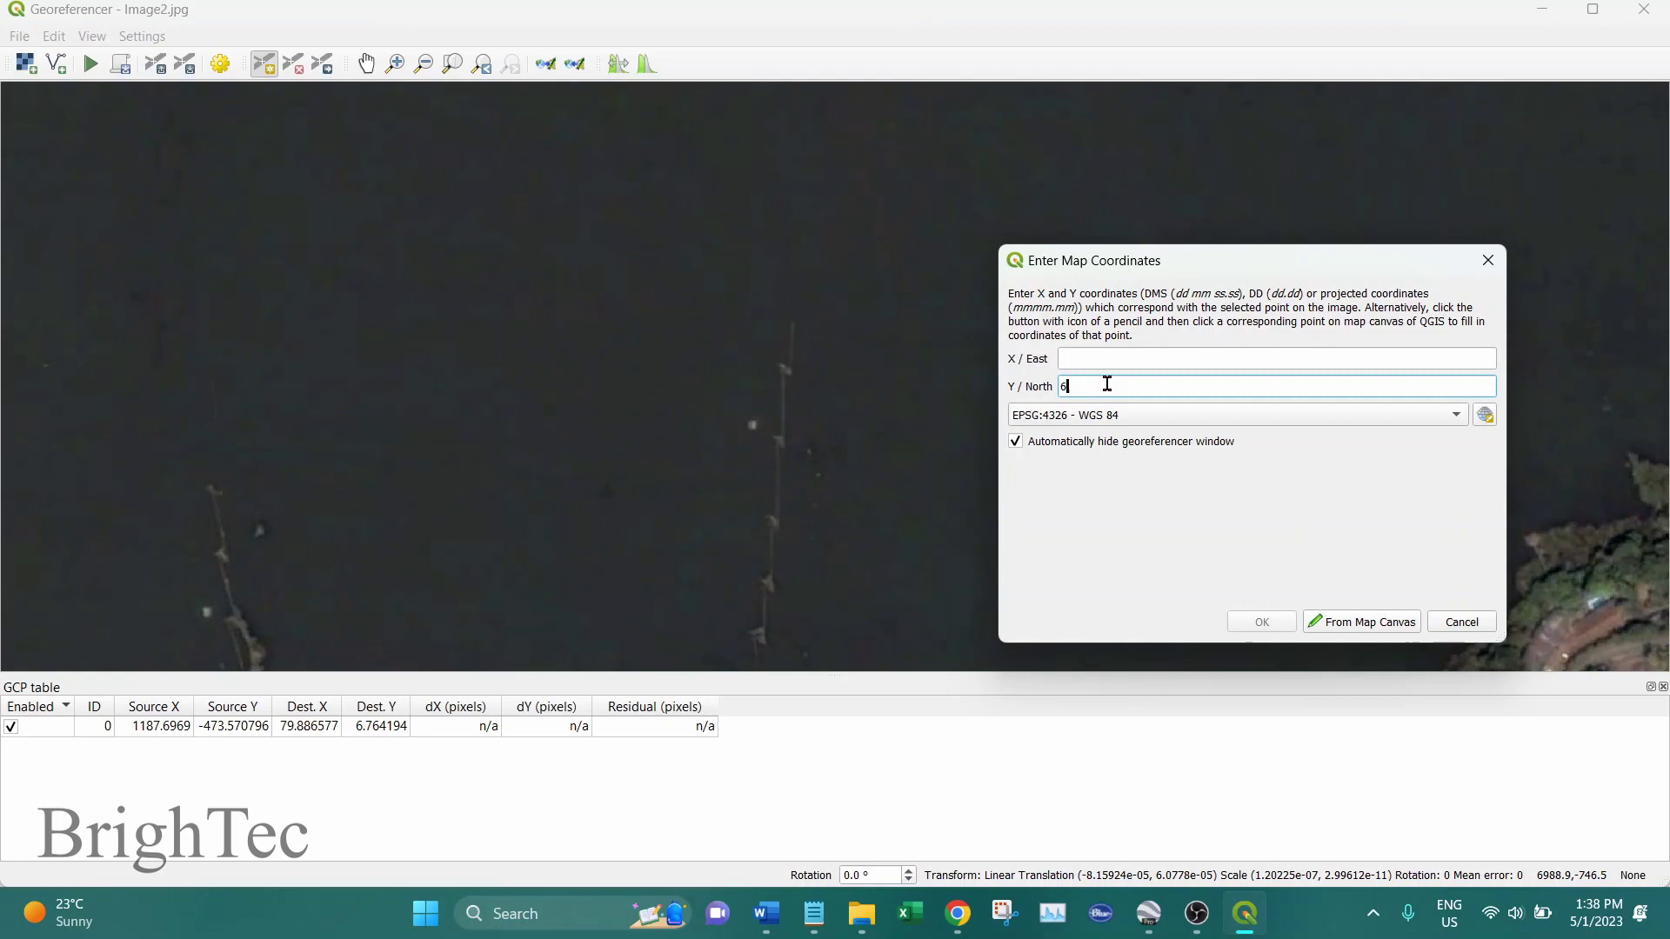
{"action": "left_click", "coordinate": [1107, 383]}
{"action": "type", "text": "6.763983"}
{"action": "left_click", "coordinate": [1184, 359]}
{"action": "type", "text": "79"}
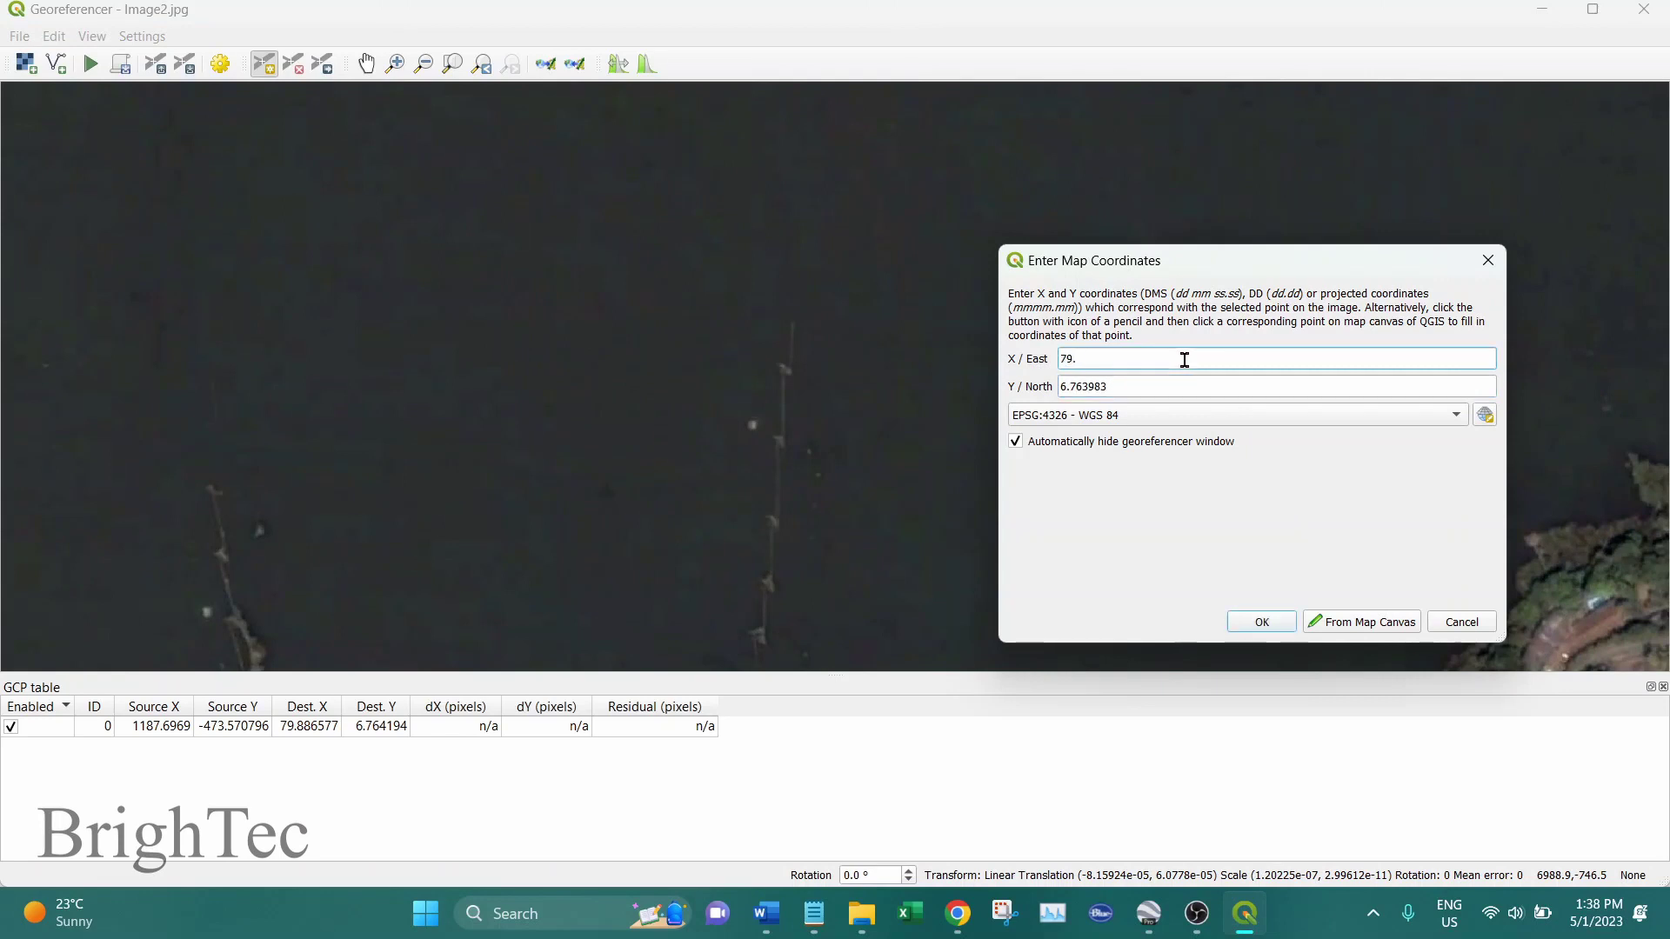
{"action": "type", "text": ".905687"}
{"action": "left_click", "coordinate": [1262, 621]}
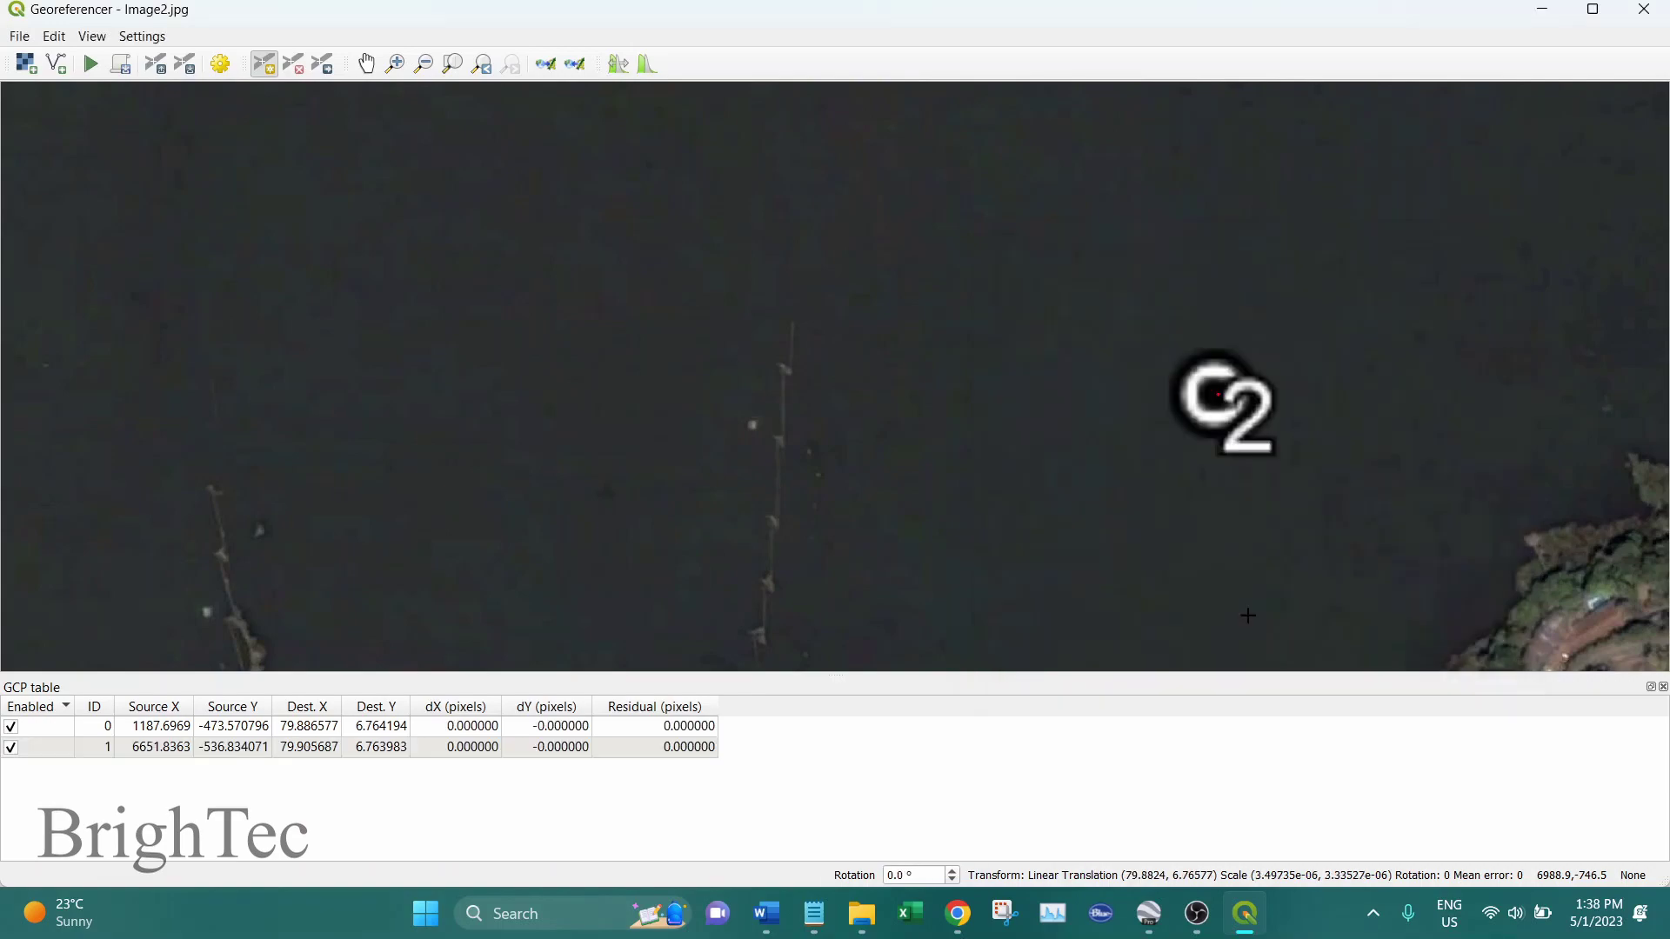
- Add a control point at marker 3 with X 79.905687 and Y 6.750948
{"action": "scroll", "coordinate": [1062, 560], "scroll_direction": "up", "scroll_amount": 5}
{"action": "left_click", "coordinate": [1062, 559]}
{"action": "left_click", "coordinate": [1125, 387]}
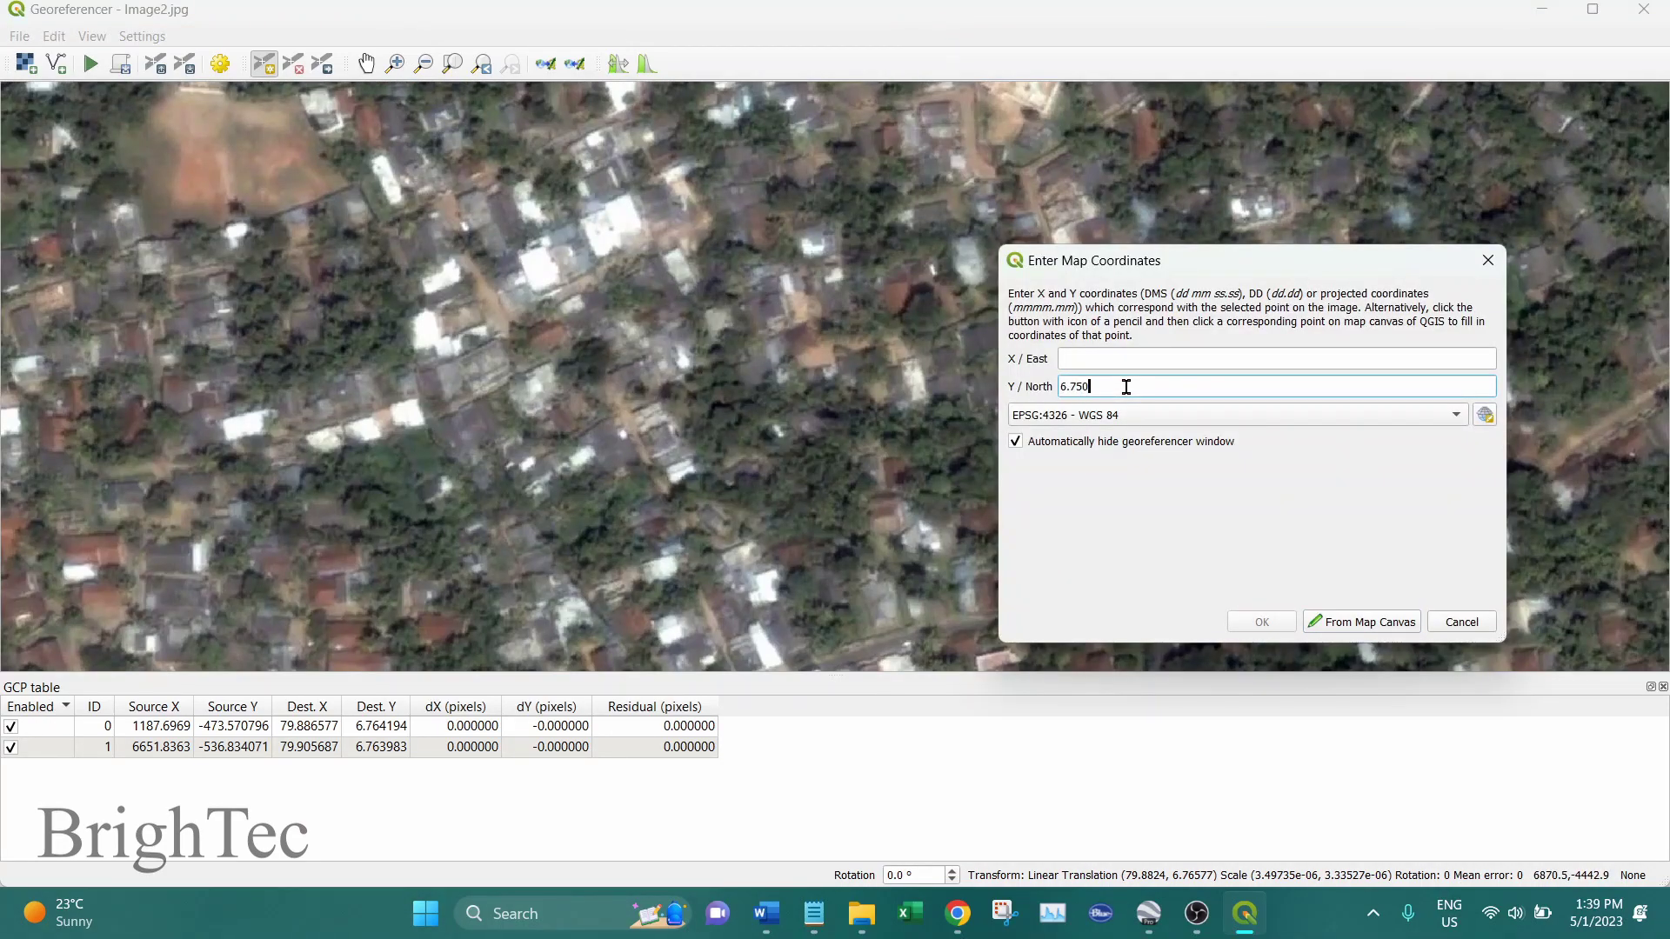
{"action": "left_click", "coordinate": [1131, 358]}
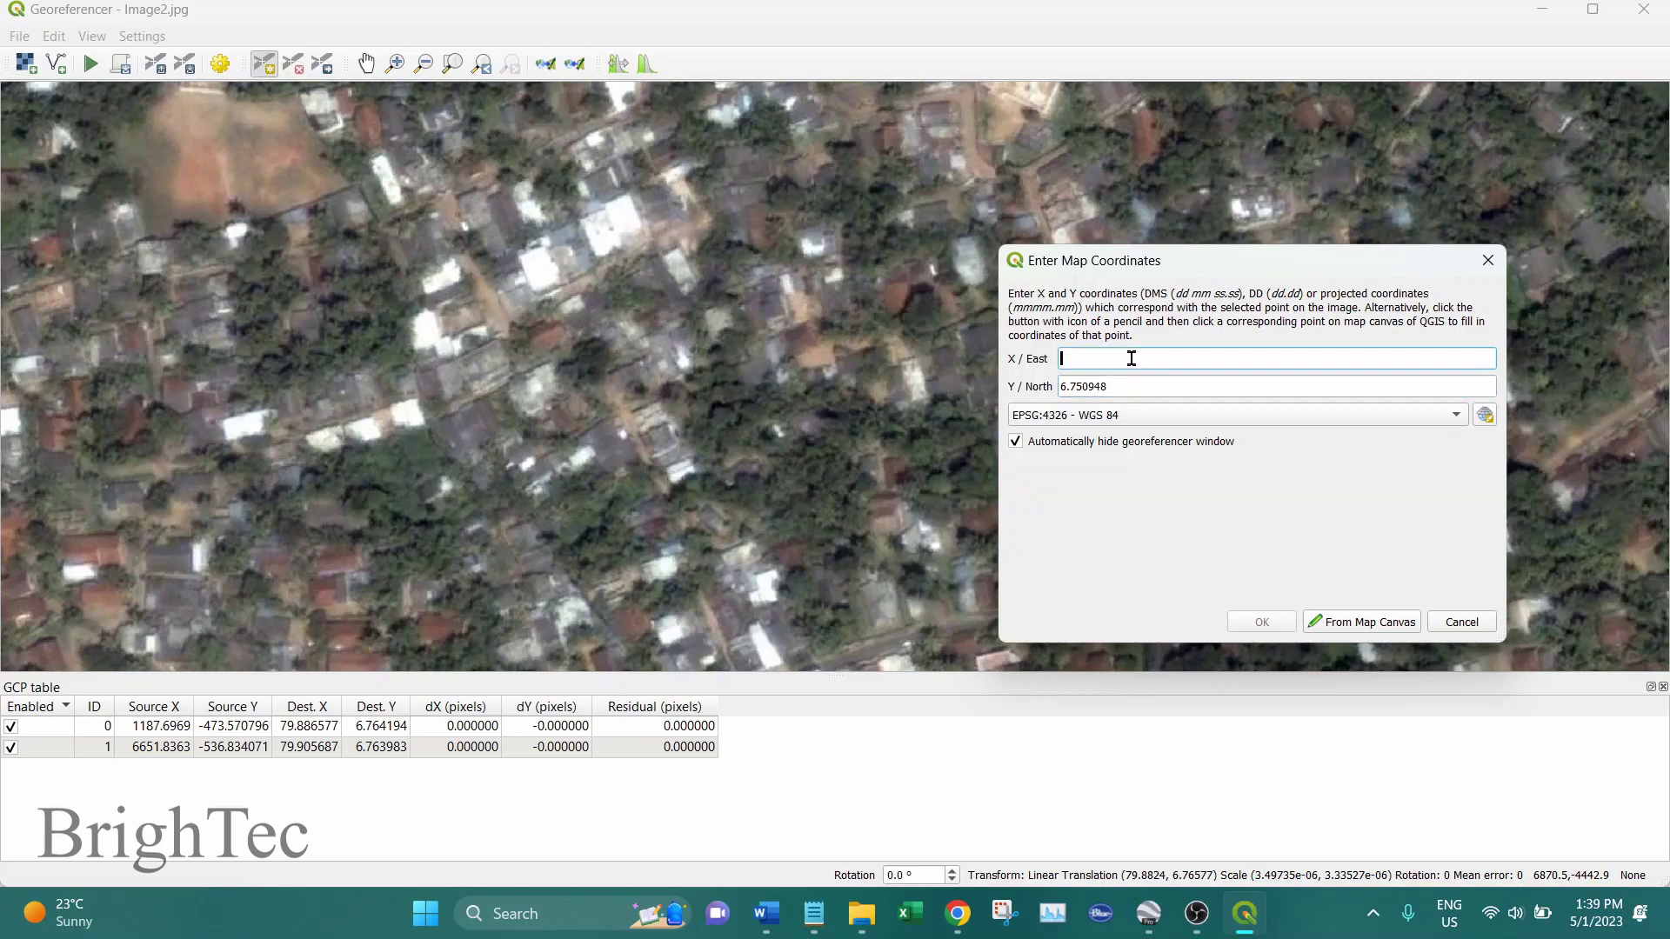
{"action": "type", "text": "79.905687"}
{"action": "left_click", "coordinate": [1261, 621]}
- Add a control point at the centre of marker 4 with X 79.884849 and Y 6.751243
{"action": "scroll", "coordinate": [671, 489], "scroll_direction": "down", "scroll_amount": 5}
{"action": "scroll", "coordinate": [554, 491], "scroll_direction": "up", "scroll_amount": 8}
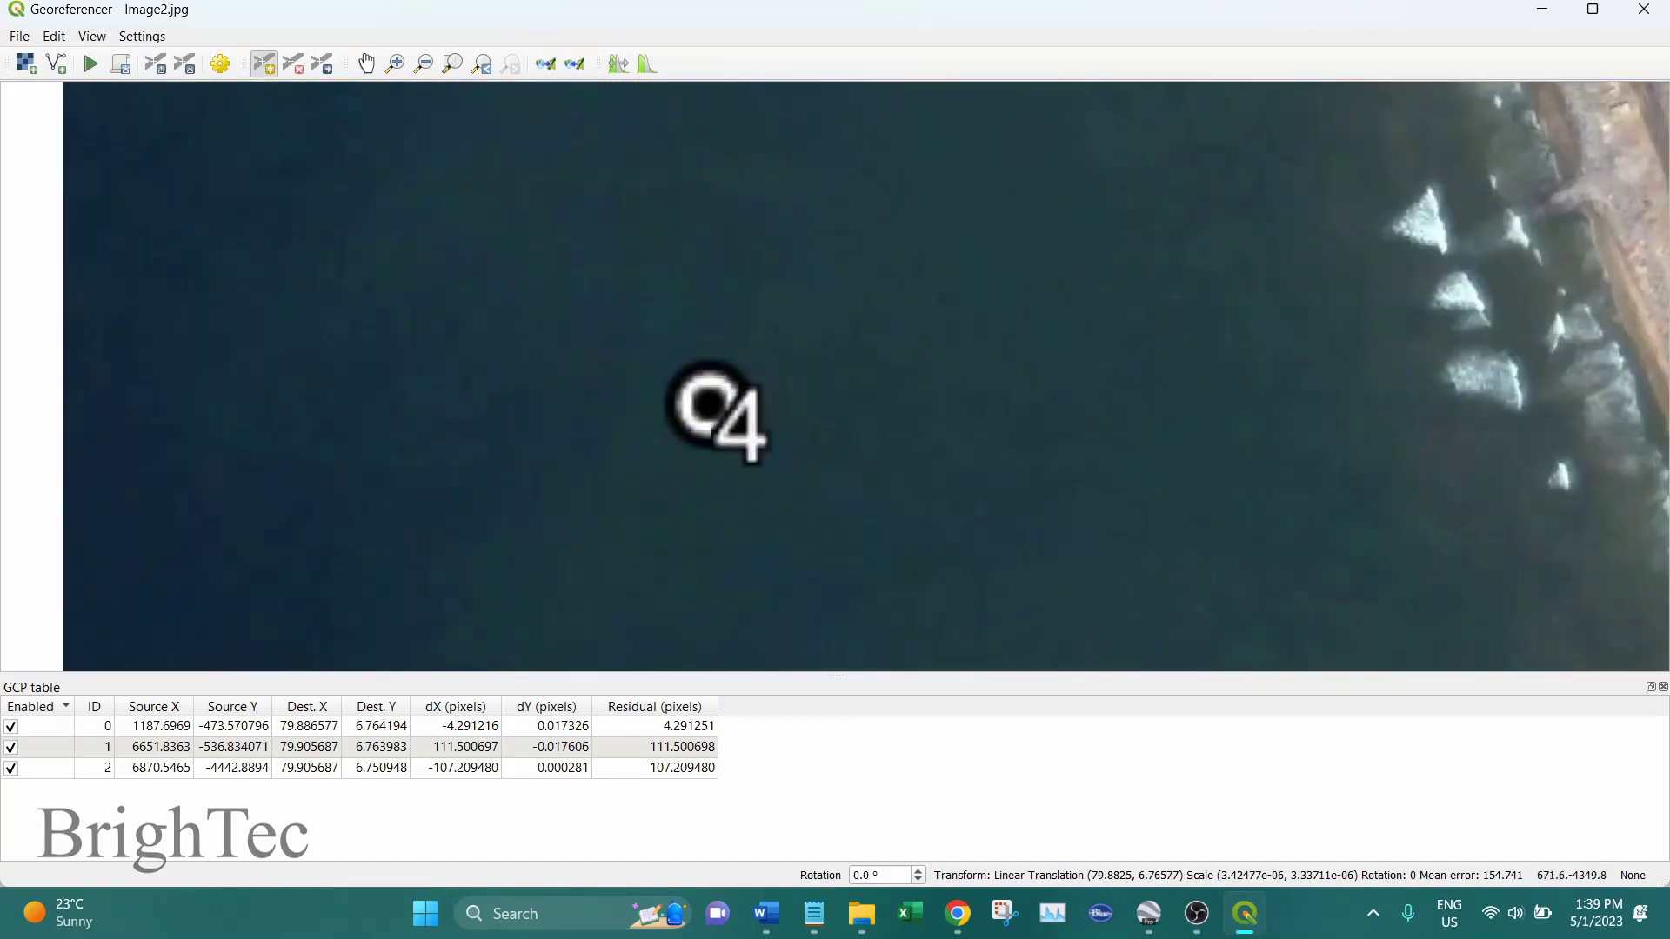
{"action": "left_click", "coordinate": [710, 401]}
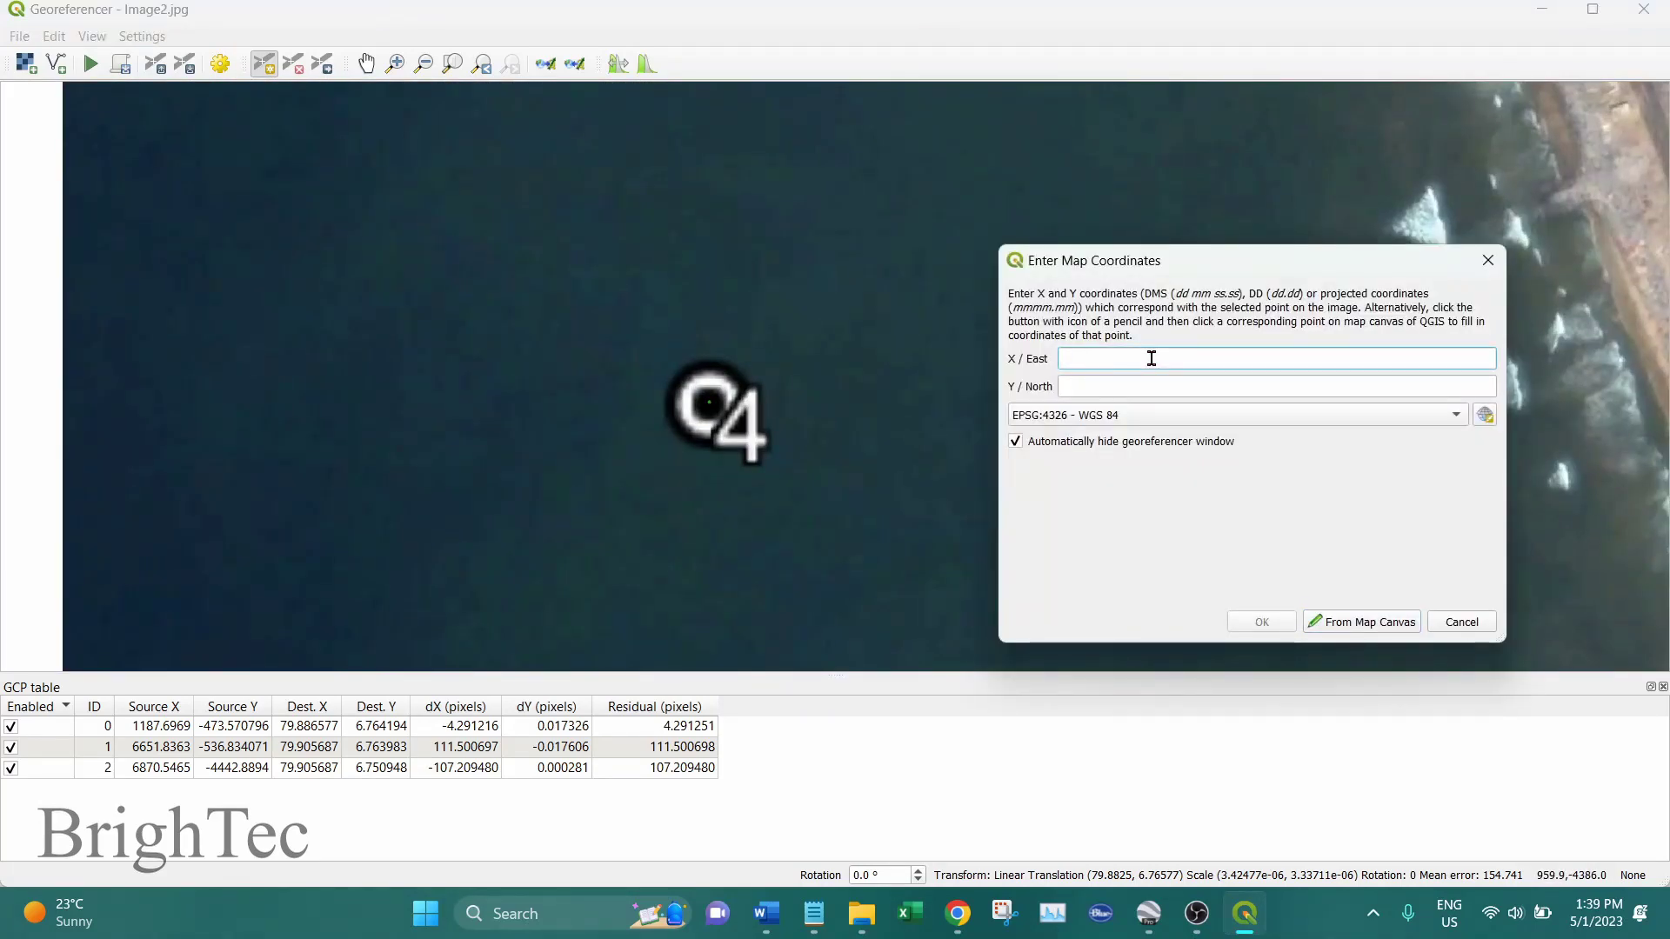
{"action": "type", "text": "6.7512"}
{"action": "left_click", "coordinate": [1127, 379]}
{"action": "type", "text": "6.751243"}
{"action": "left_click", "coordinate": [1122, 349]}
{"action": "key", "text": "ctrl+a"}
{"action": "key", "text": "BackSpace"}
{"action": "type", "text": "79.8848"}
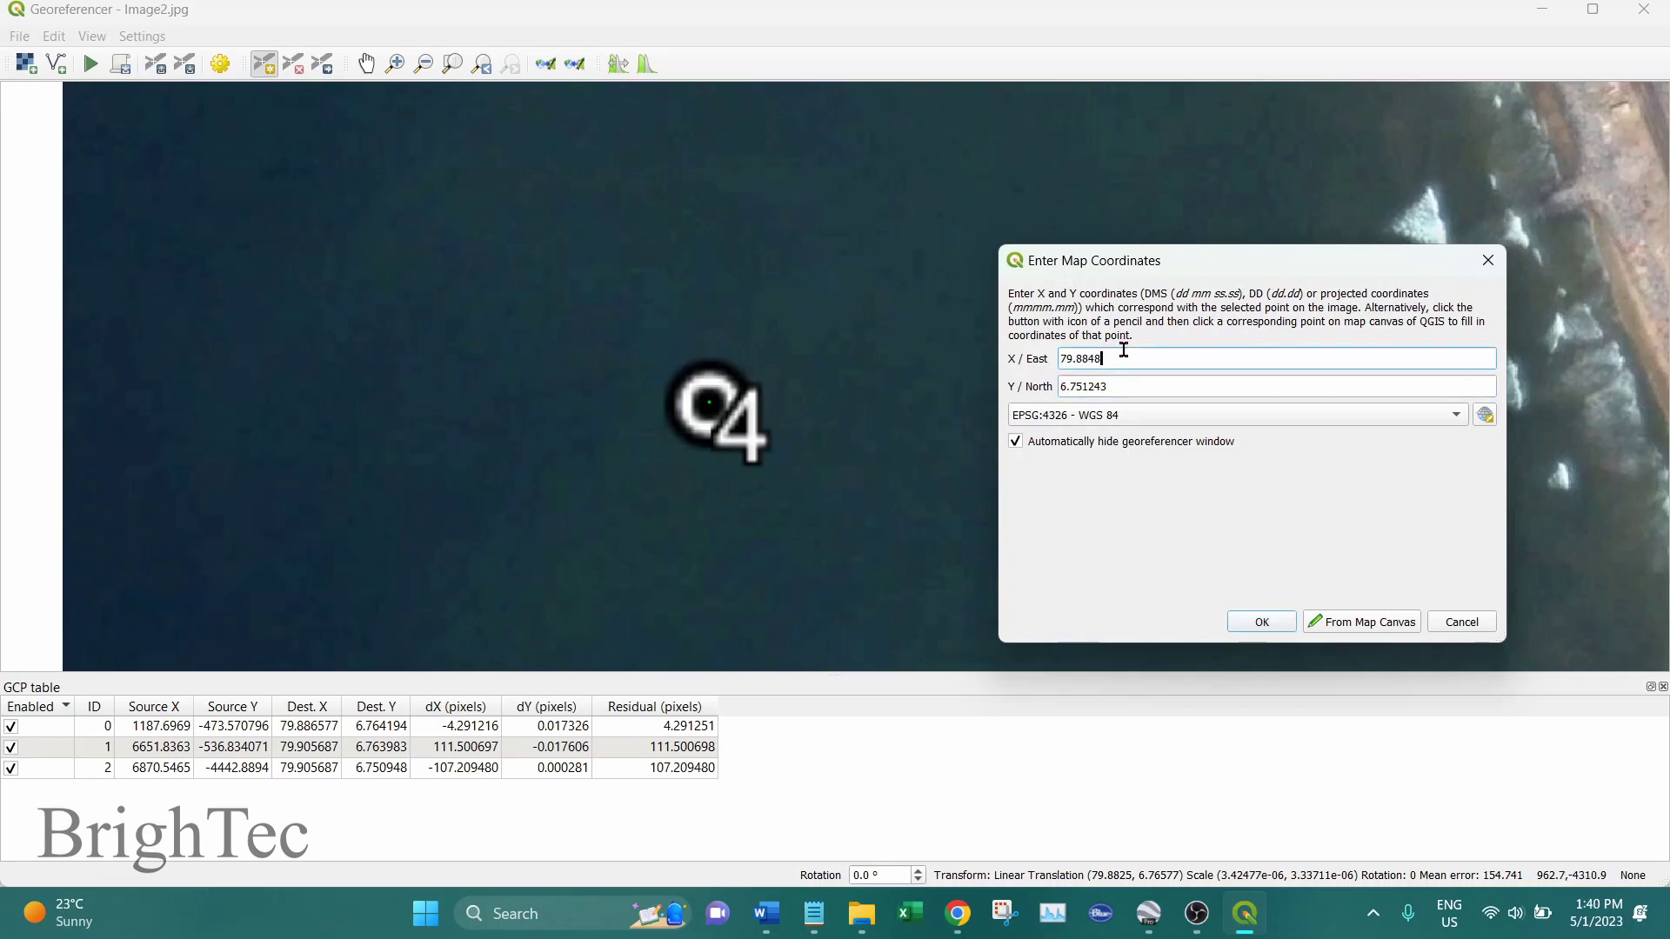
{"action": "left_click", "coordinate": [1261, 622]}
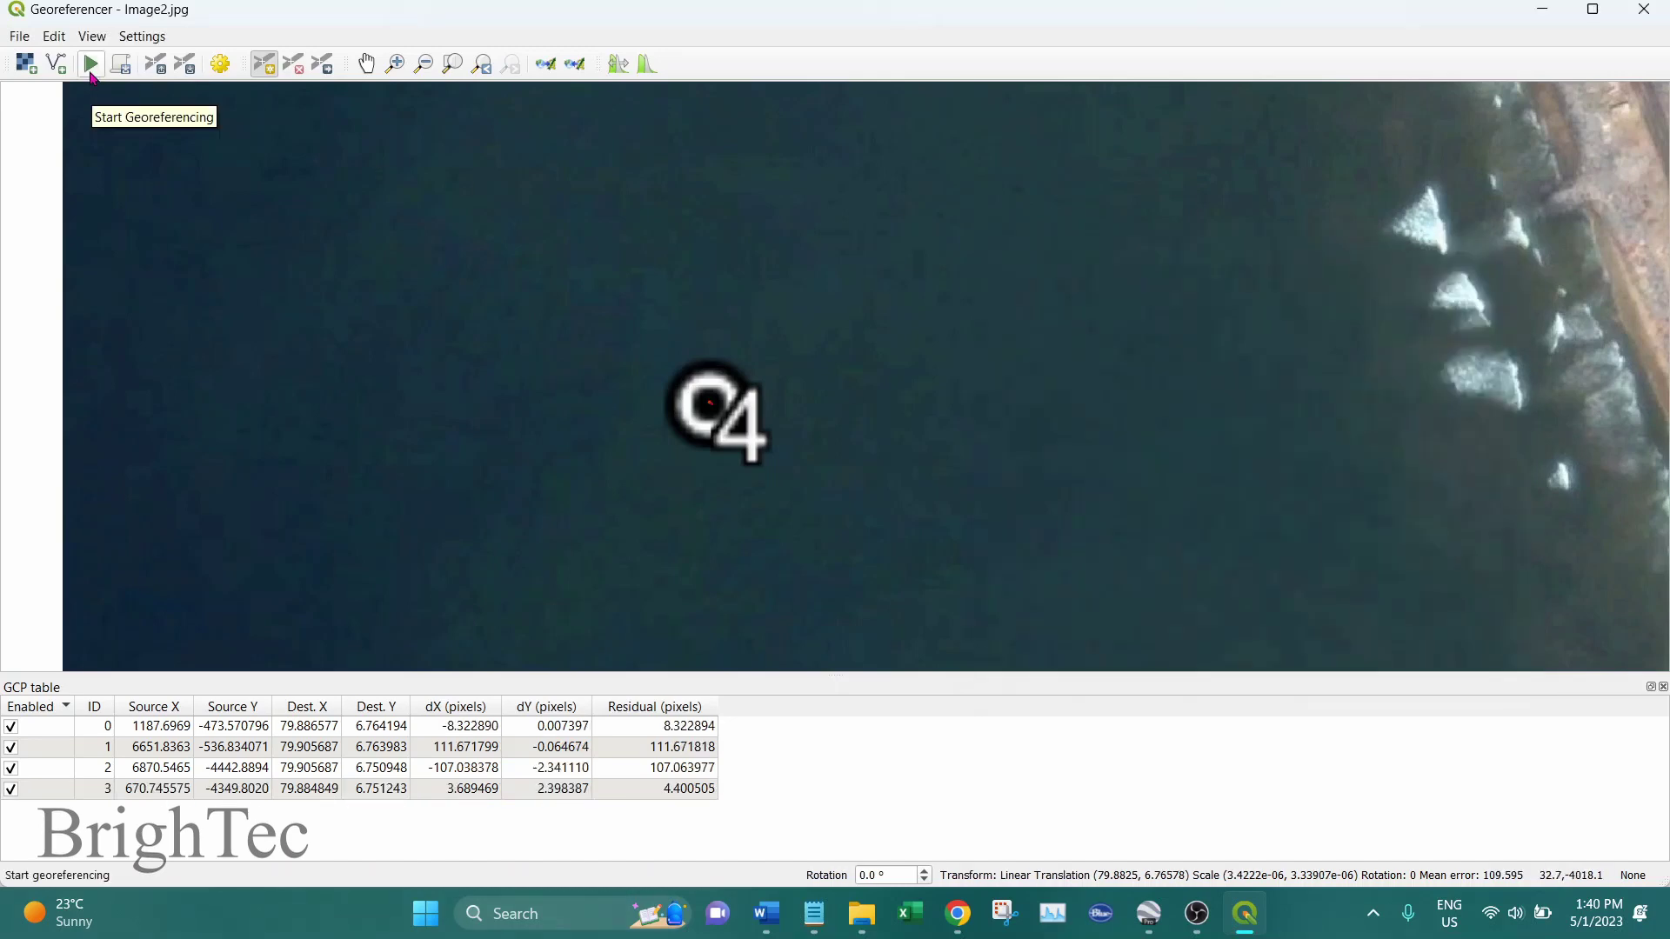
- Run the georeferencing of Image2.jpg and inspect the resulting Image2_modified layer on the QGIS map
{"action": "left_click", "coordinate": [90, 63]}
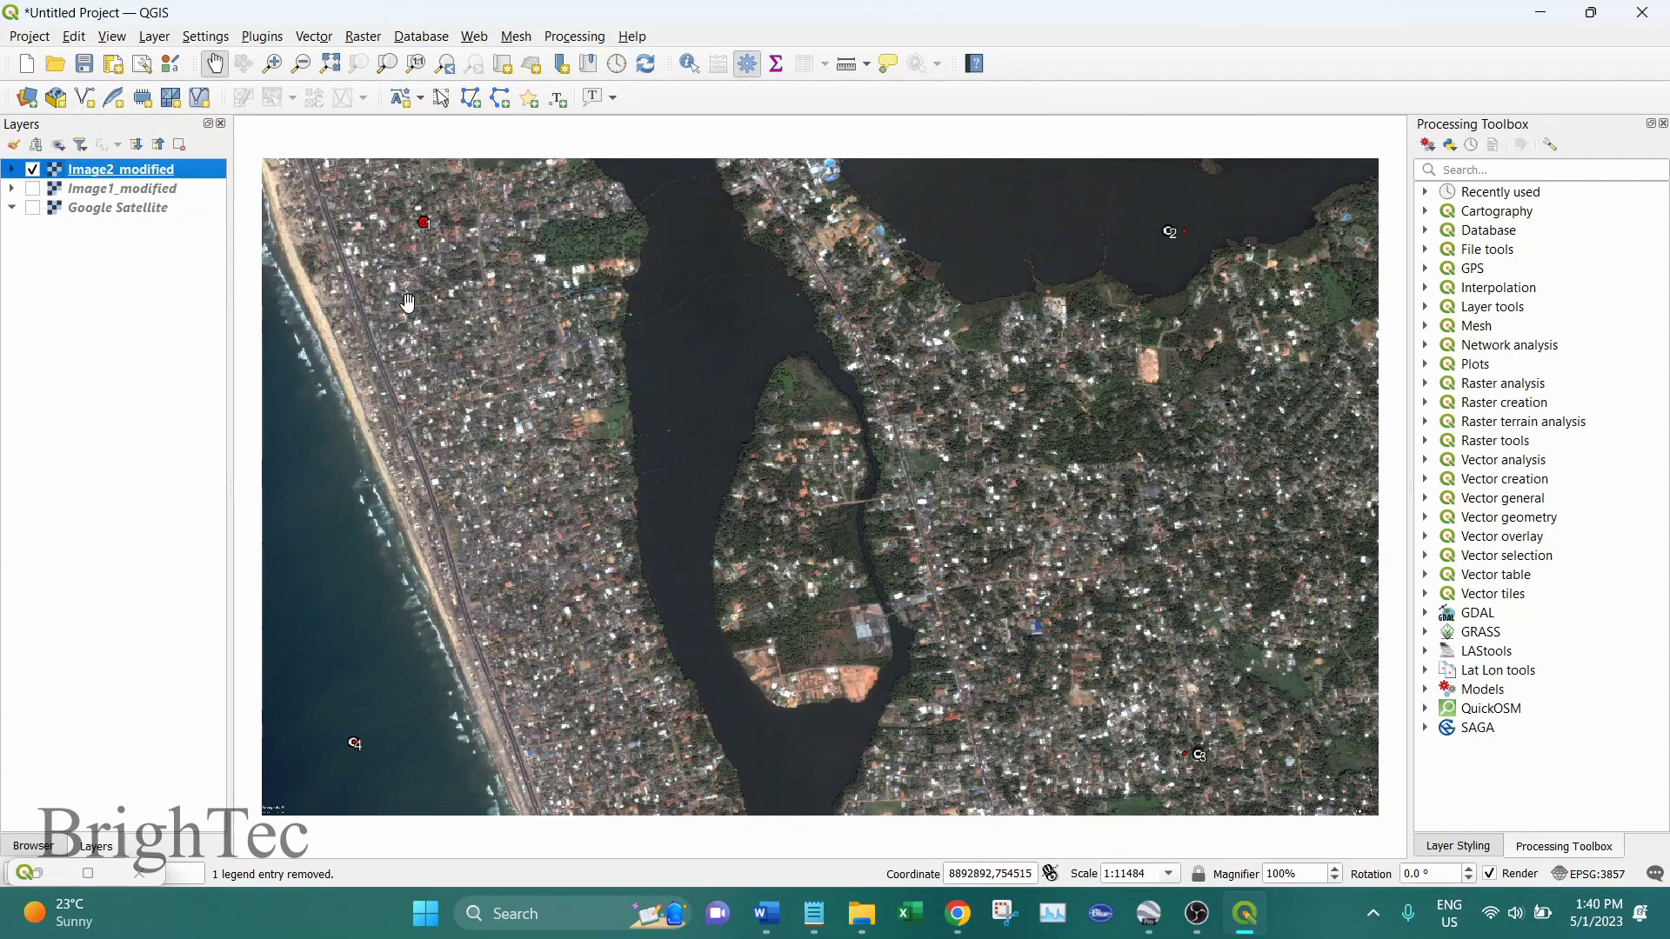
{"action": "scroll", "coordinate": [415, 311], "scroll_direction": "down", "scroll_amount": 1}
{"action": "scroll", "coordinate": [409, 381], "scroll_direction": "up", "scroll_amount": 1}
{"action": "left_click_drag", "start_coordinate": [418, 379], "coordinate": [632, 503]}
- Show the Google Satellite layer beneath Image2_modified and compare their alignment along the coast and river
{"action": "left_click", "coordinate": [32, 207]}
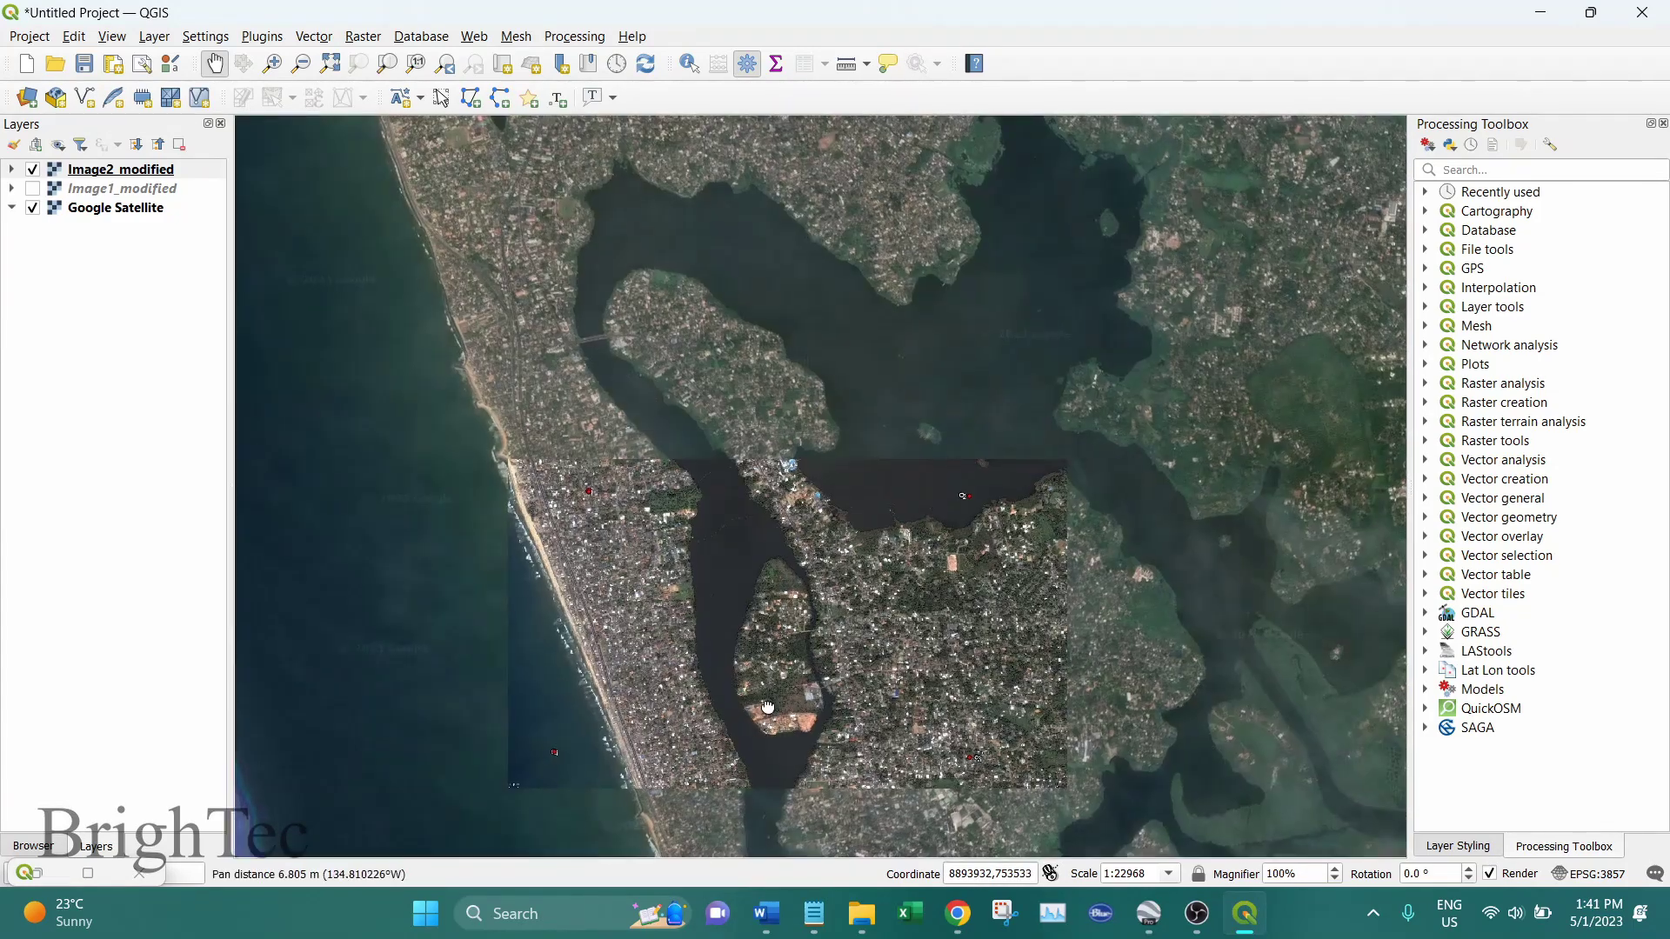
{"action": "left_click_drag", "start_coordinate": [668, 731], "coordinate": [720, 683]}
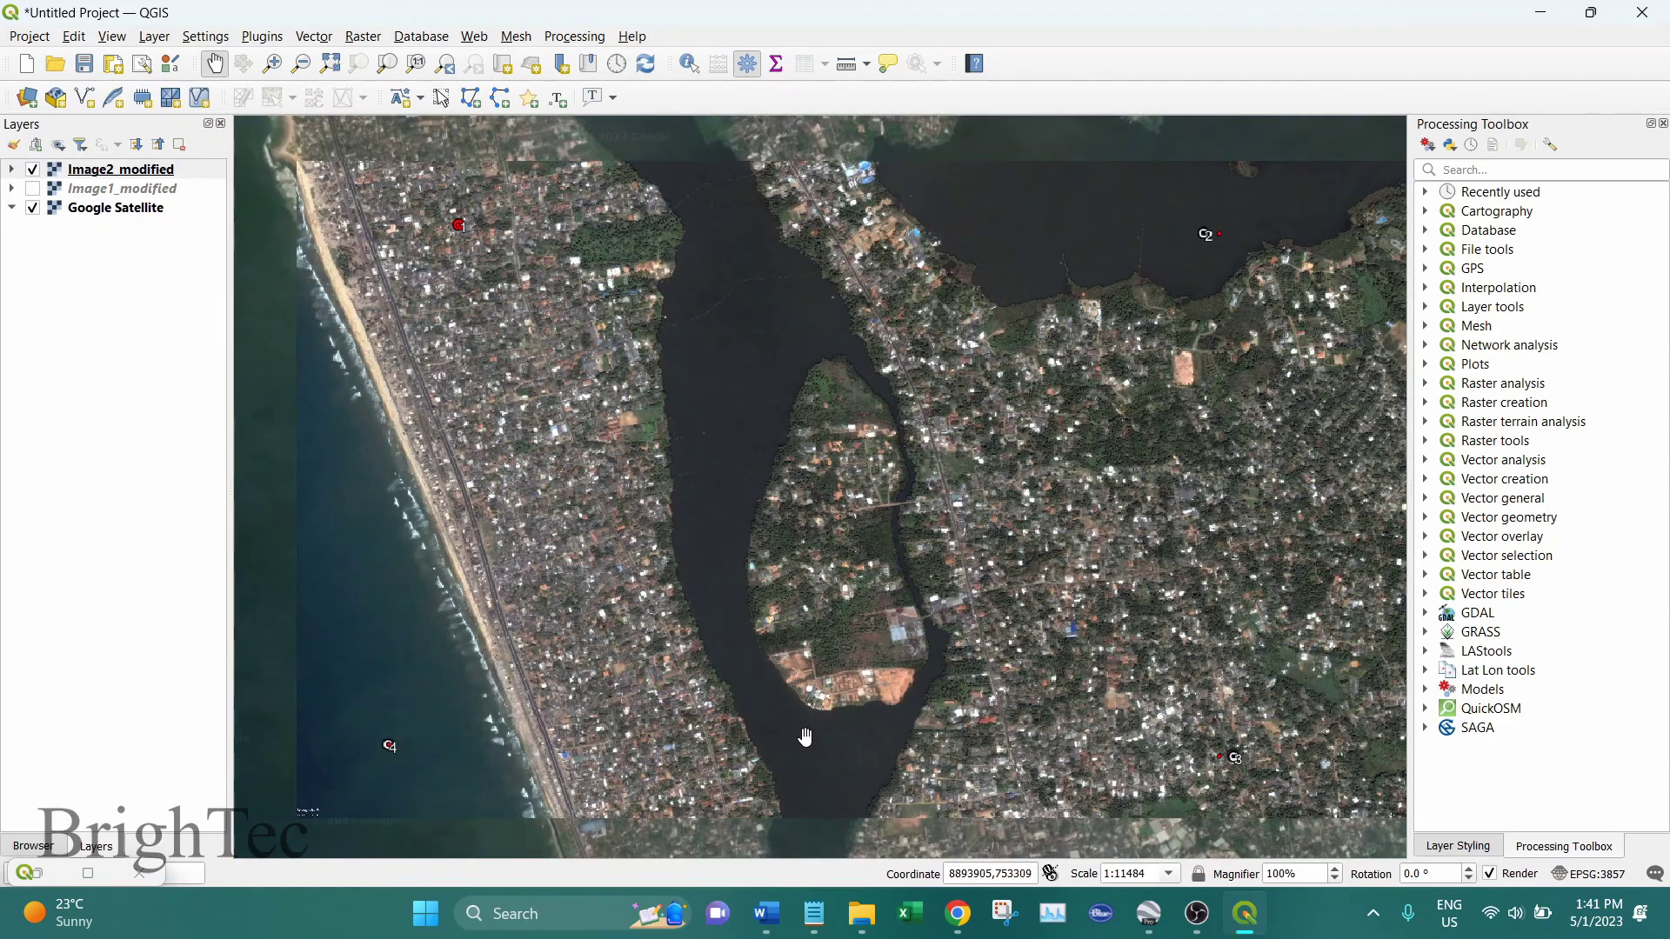
{"action": "scroll", "coordinate": [808, 729], "scroll_direction": "down", "scroll_amount": 1}
{"action": "scroll", "coordinate": [808, 729], "scroll_direction": "up", "scroll_amount": 1}
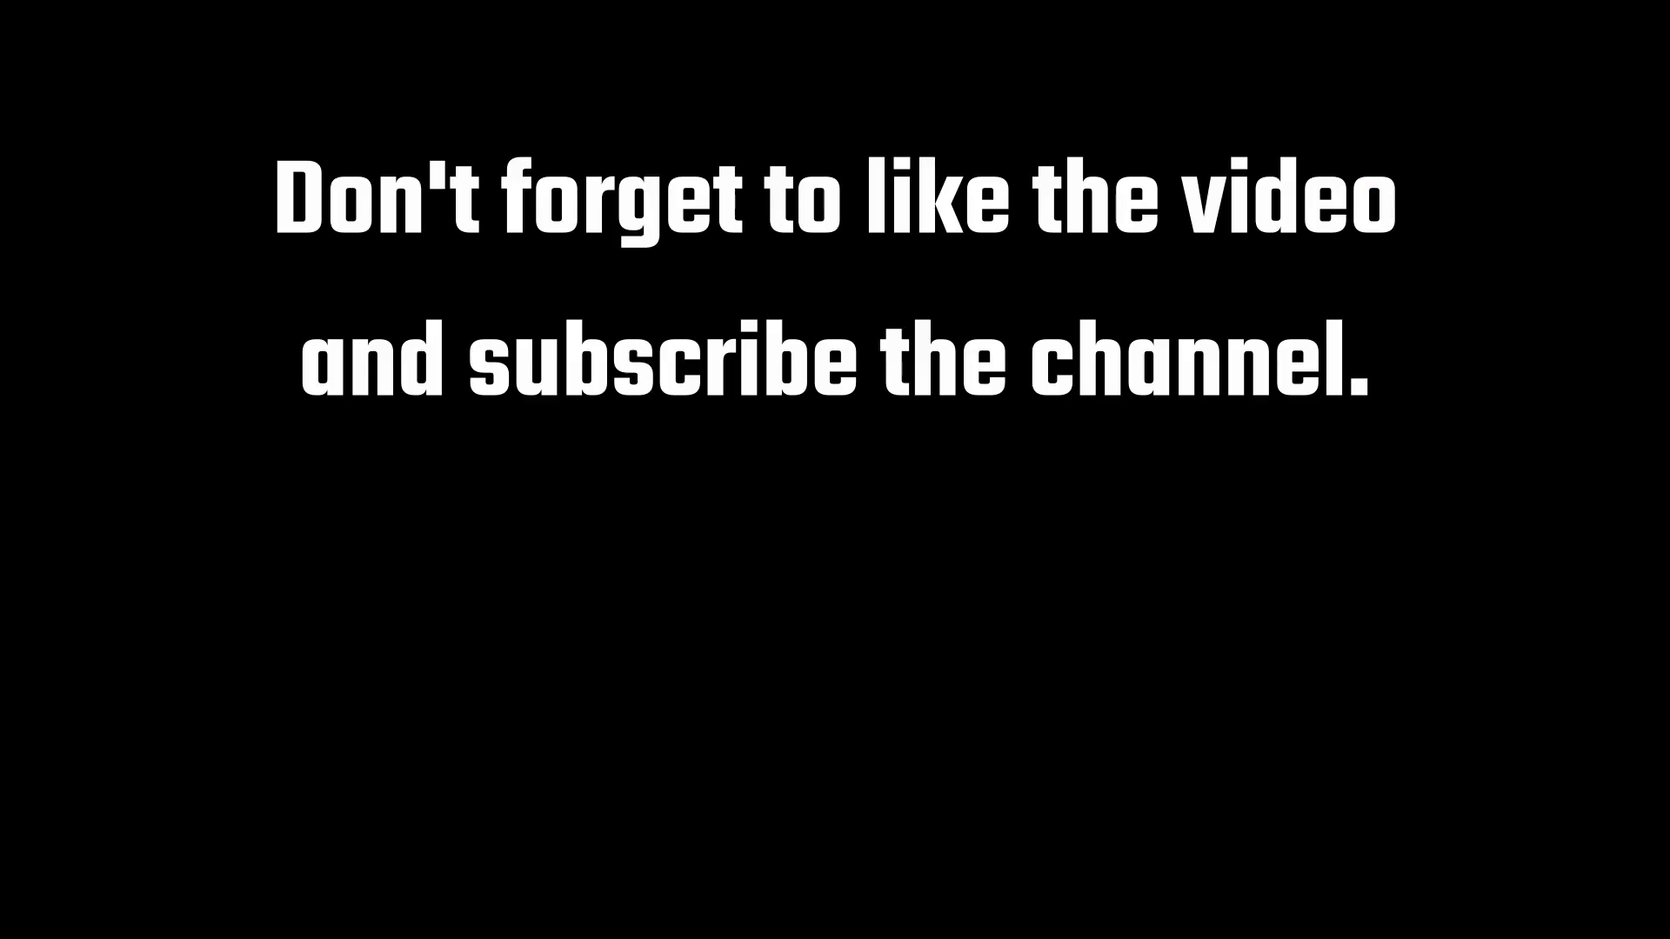